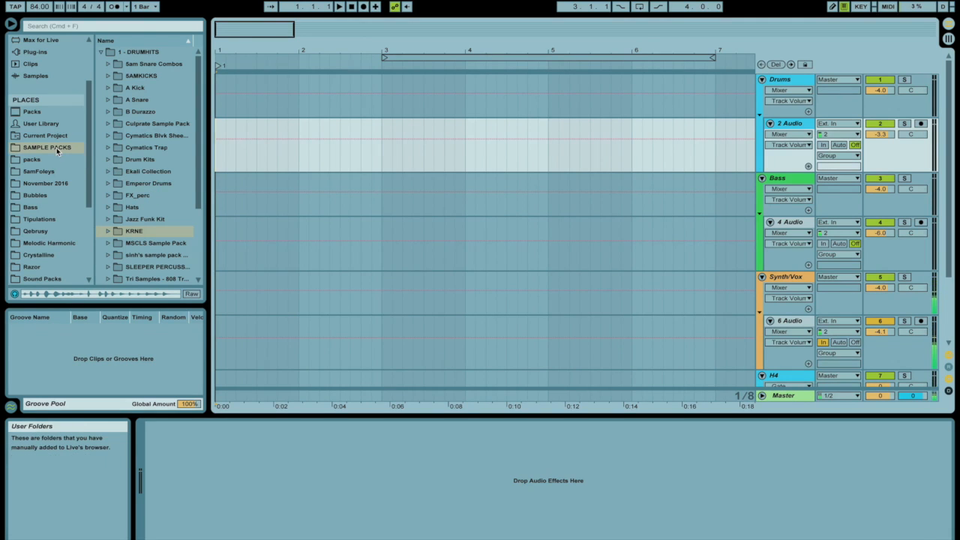
Open packs > SAMPLE PACKS in Places and use Show in Finder on it.
left_click(30, 158)
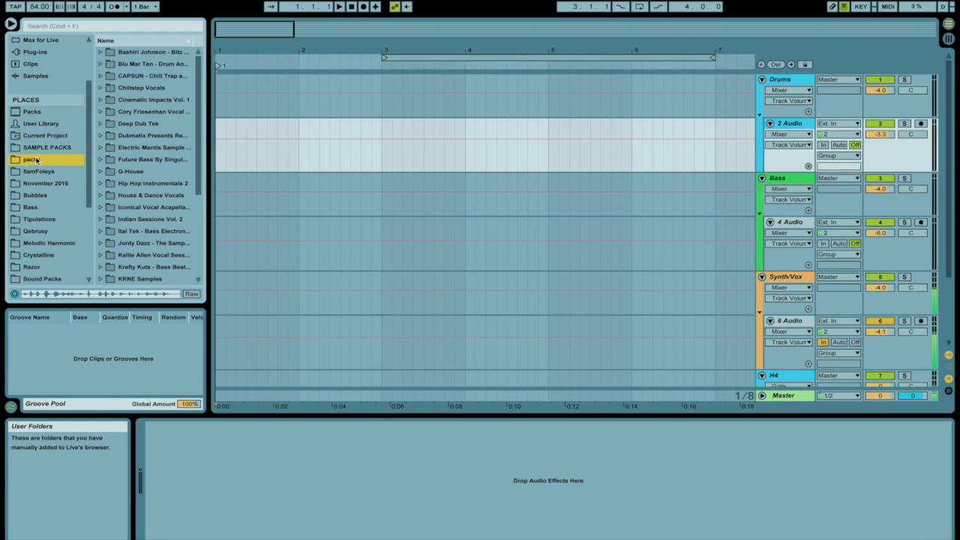
left_click(45, 148)
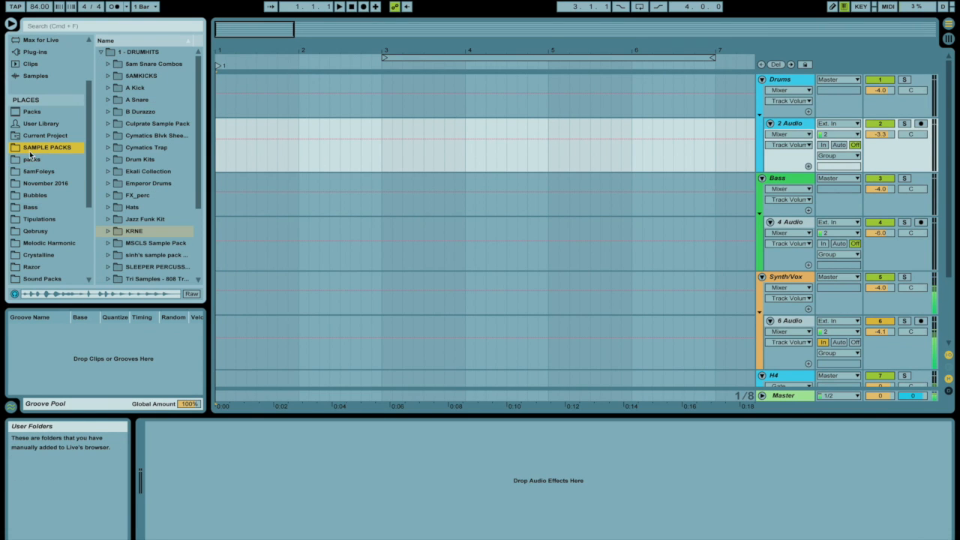
right_click(55, 147)
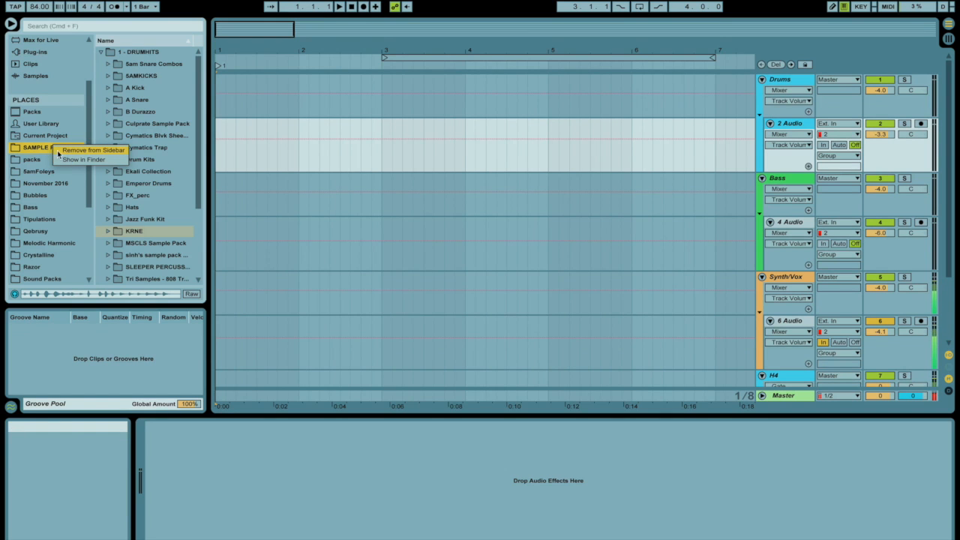
left_click(75, 159)
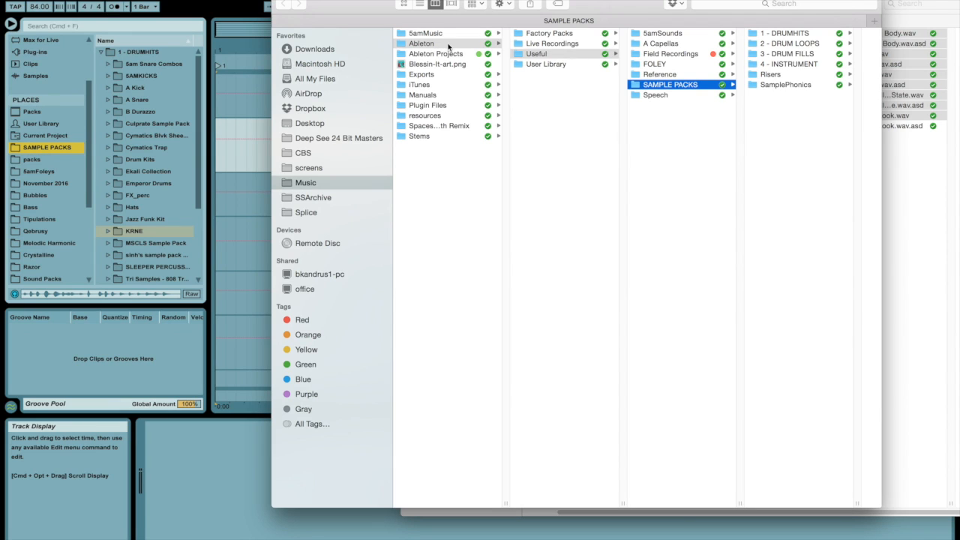
Browse Useful > User Library > Grooves in Finder and try dragging Grooves into Live's Places.
left_click(561, 55)
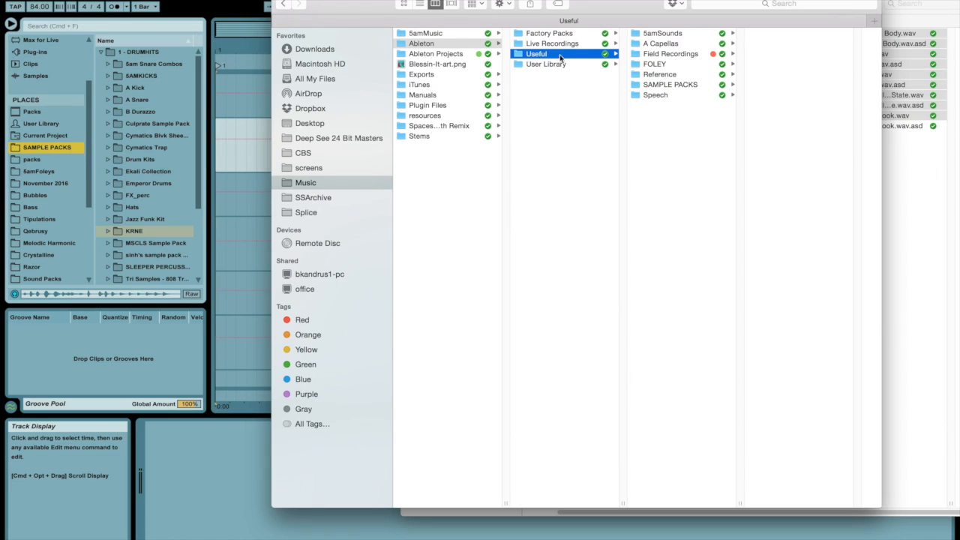
left_click(561, 64)
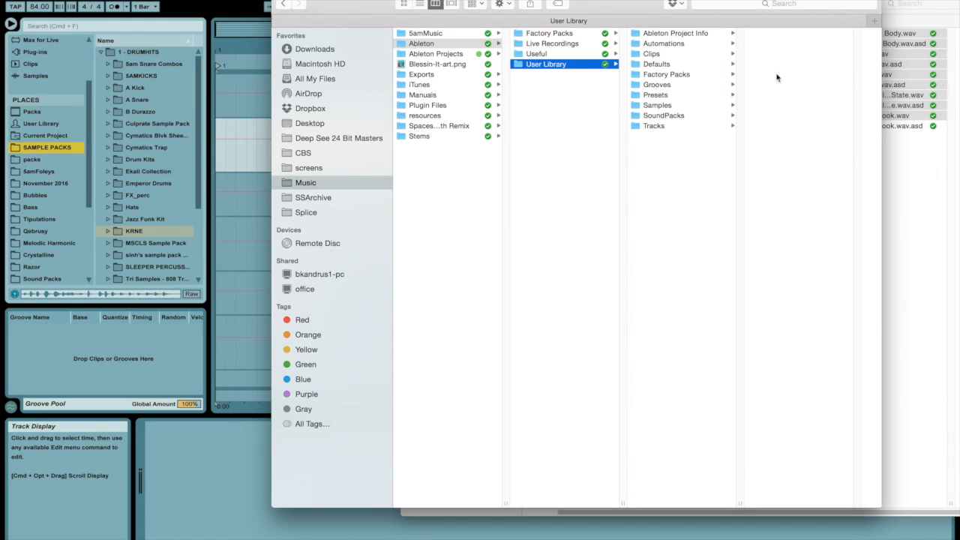
left_click(665, 86)
left_click_drag(654, 85, 51, 196)
Go back to SAMPLE PACKS in Finder, then hide Finder and return to Live.
left_click(536, 53)
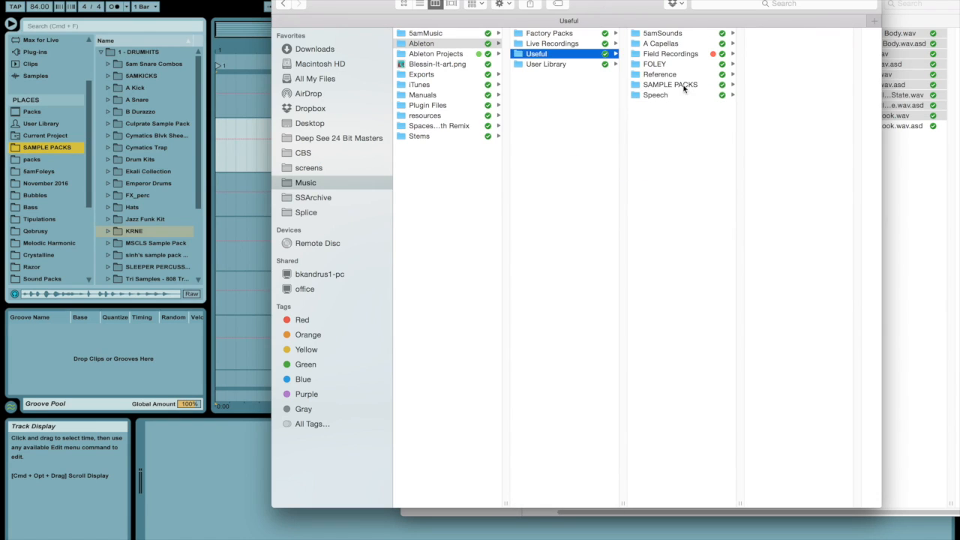
left_click(683, 85)
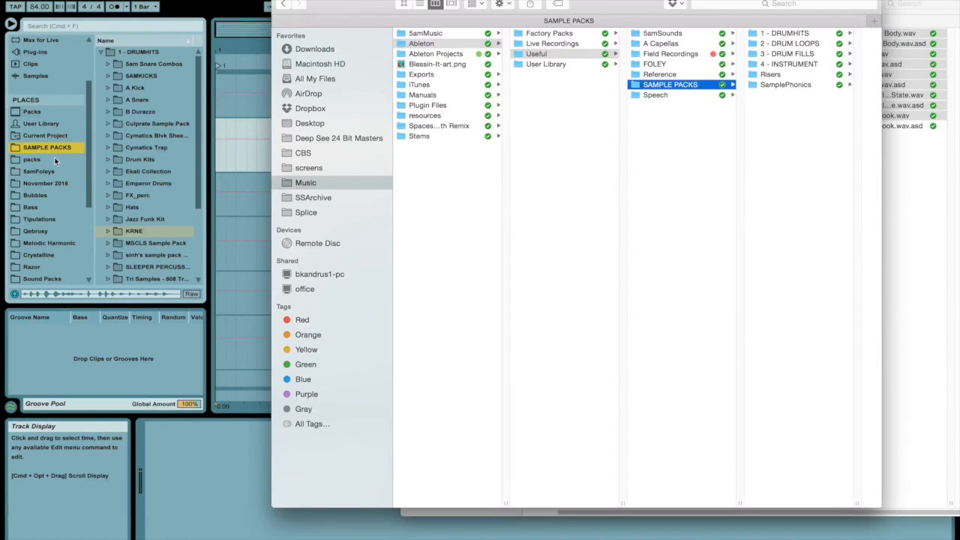
key("super+Tab")
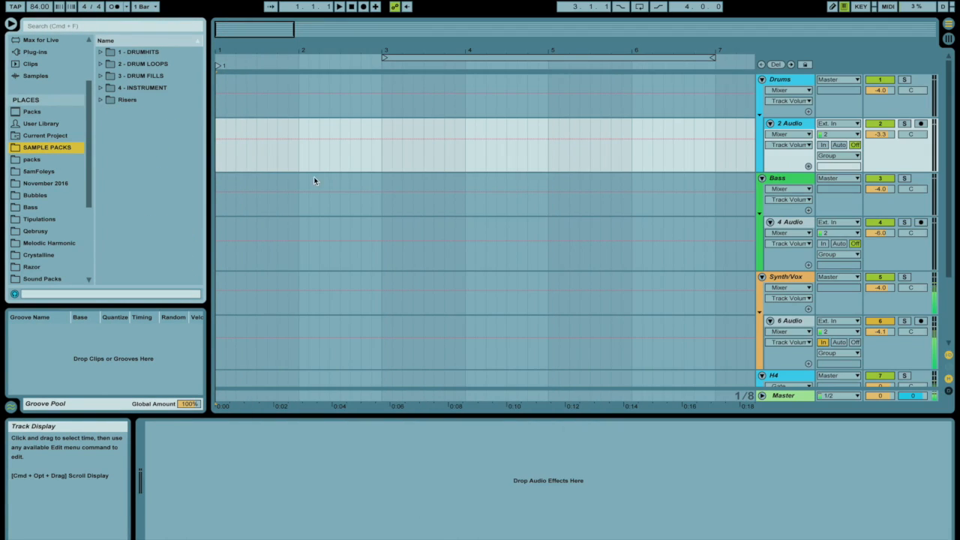
Browse the foley and Bubbles places, ending on the SAMPLE PACKS folder contents.
left_click(61, 172)
left_click(60, 196)
left_click(60, 147)
left_click(46, 171)
left_click(44, 196)
left_click(52, 147)
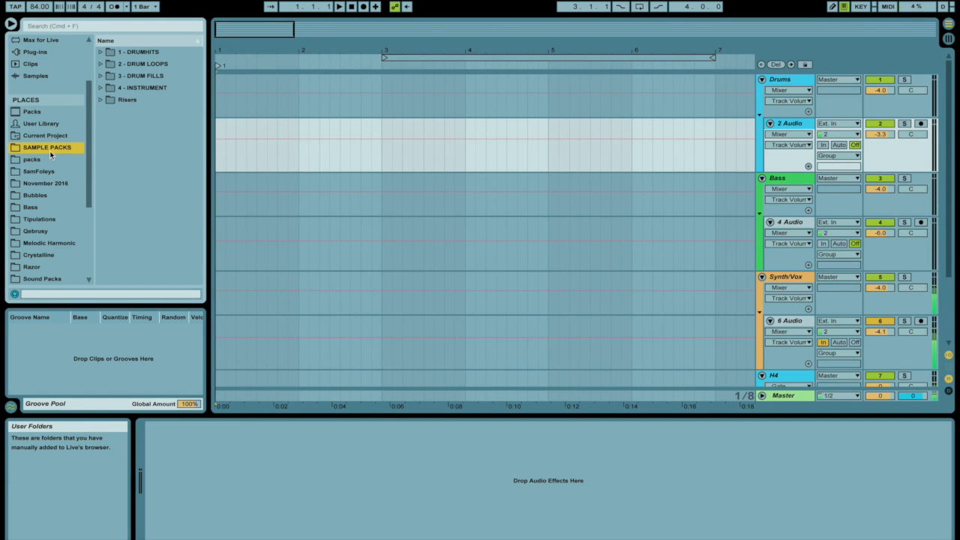
Check each SAMPLE PACKS subfolder, try renaming Risers, then expand 1 - DRUMHITS.
left_click(146, 54)
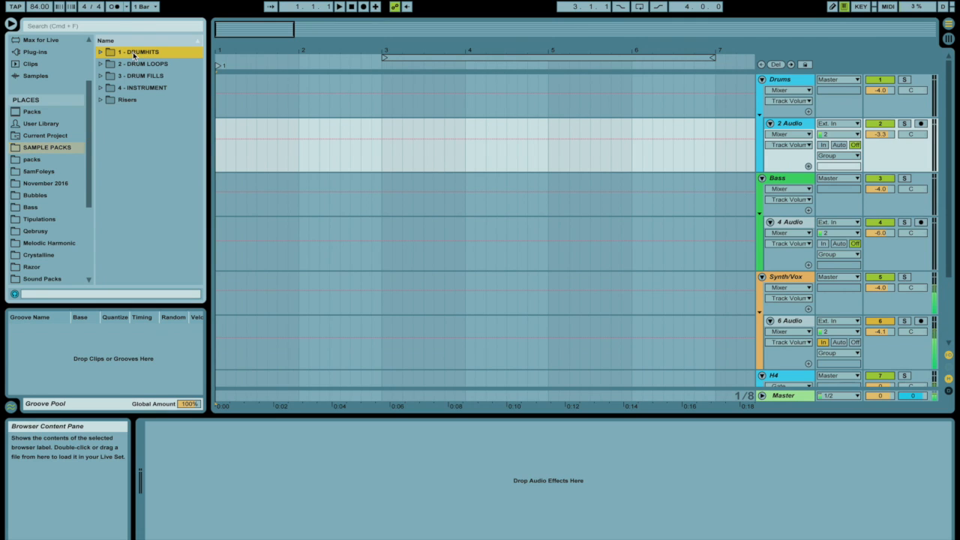
left_click(150, 65)
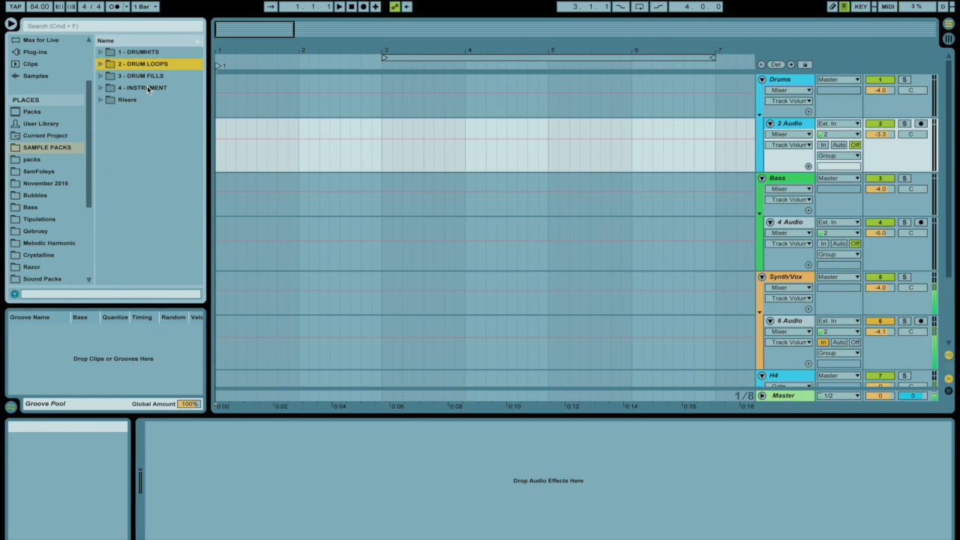
left_click(148, 78)
left_click(146, 90)
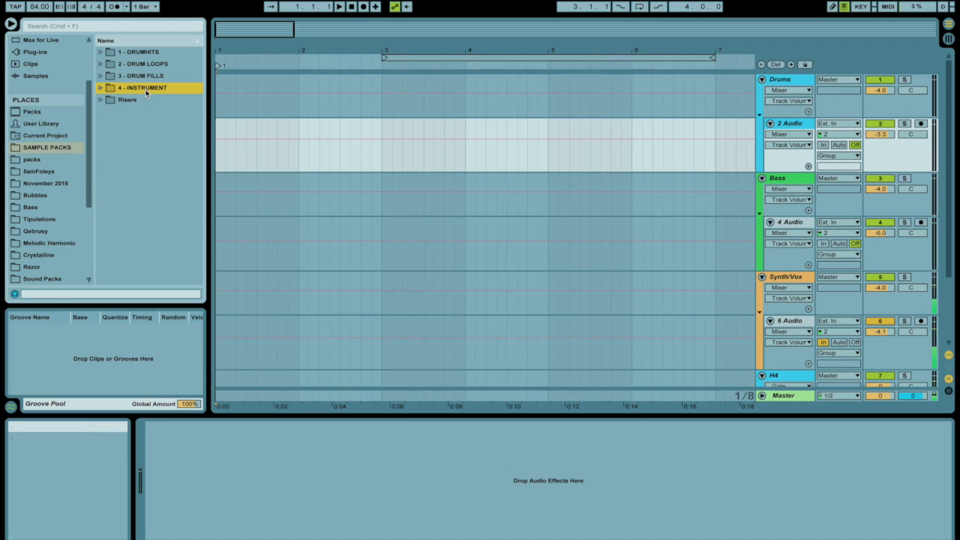
left_click(130, 99)
key("super+r")
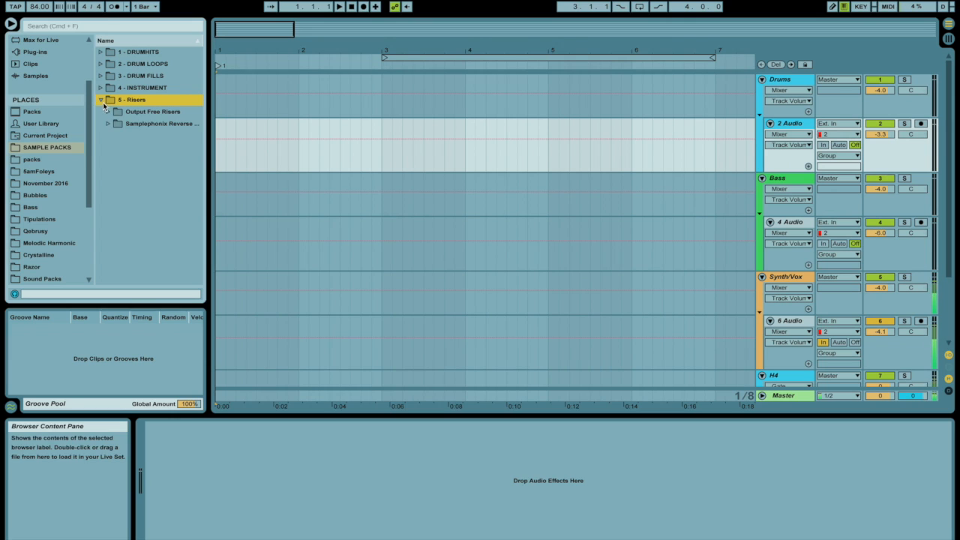
left_click(101, 101)
left_click(100, 52)
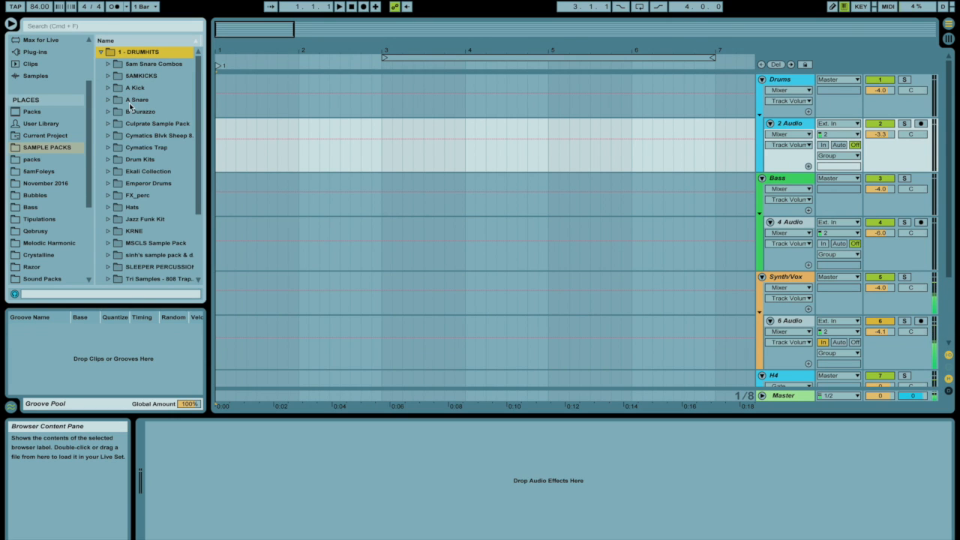
Expand the kick samples folder inside DRUMHITS.
scroll(129, 108, "down", 5)
scroll(130, 109, "up", 5)
left_click(138, 63)
left_click(117, 76)
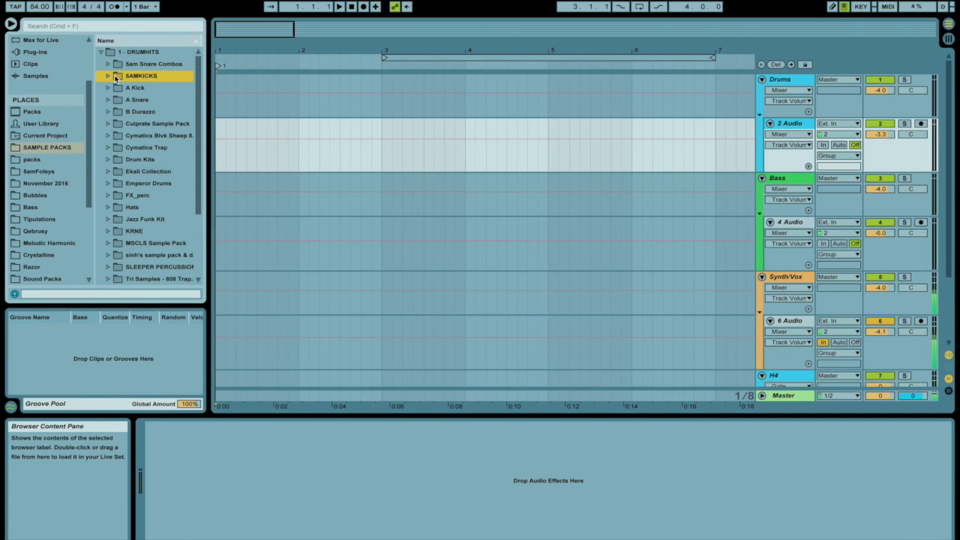
left_click(109, 76)
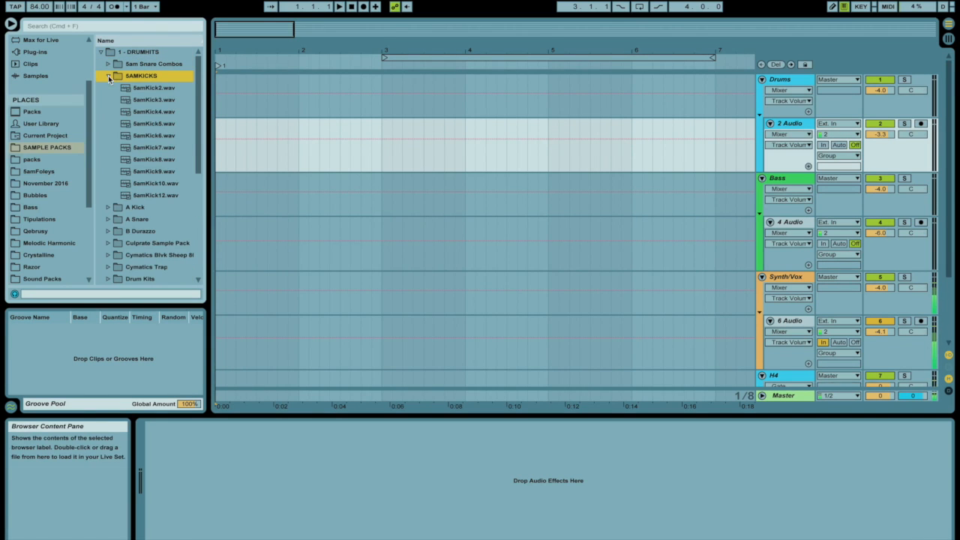
Preview kick samples 2, 4, 6, 8 and 9.
left_click(160, 89)
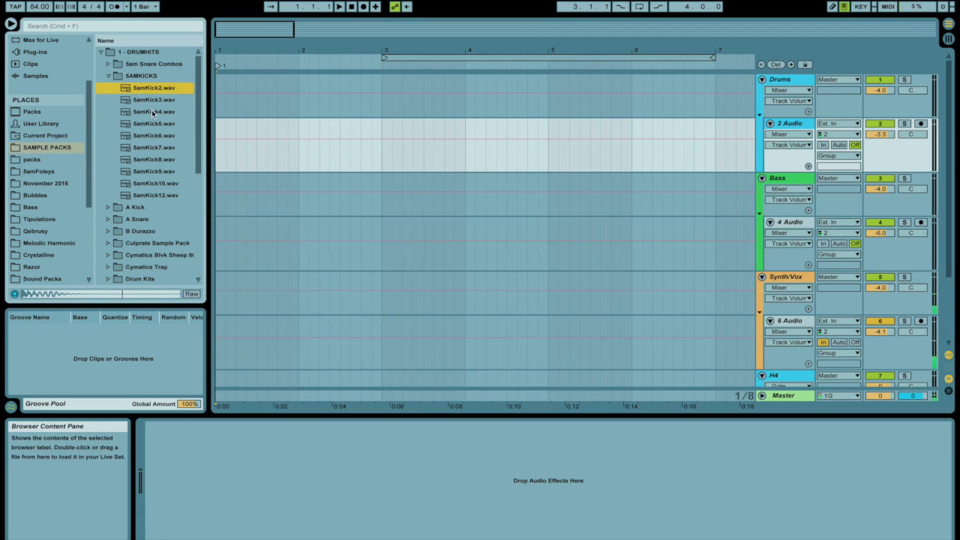
left_click(153, 112)
left_click(150, 136)
left_click(151, 160)
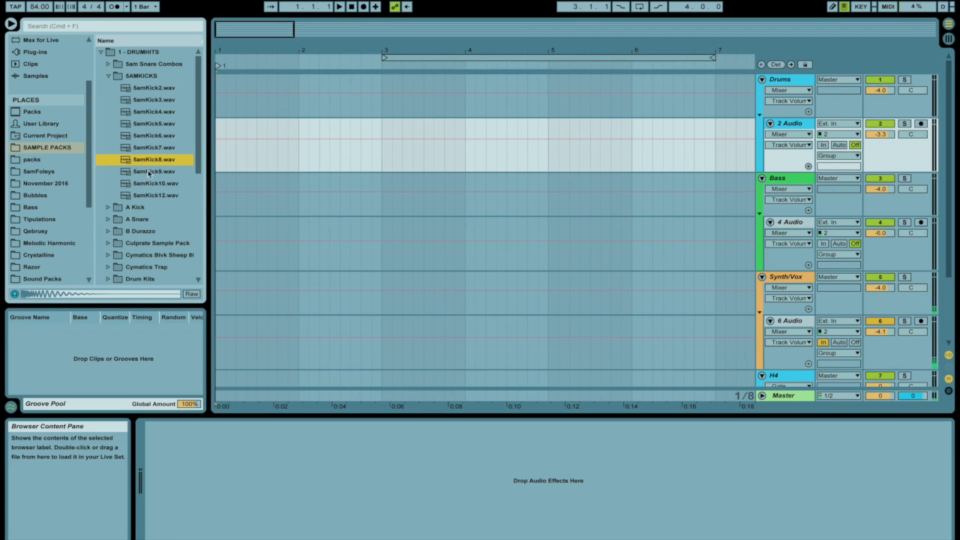
left_click(141, 173)
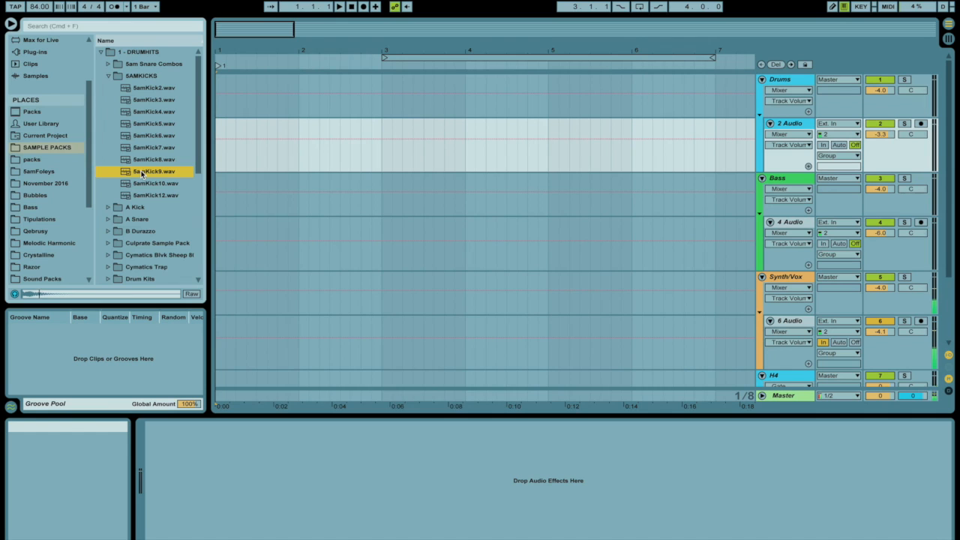
Place kick sample 8 at the start of 2 Audio and add duplicate kick hits.
left_click_drag(147, 160, 219, 142)
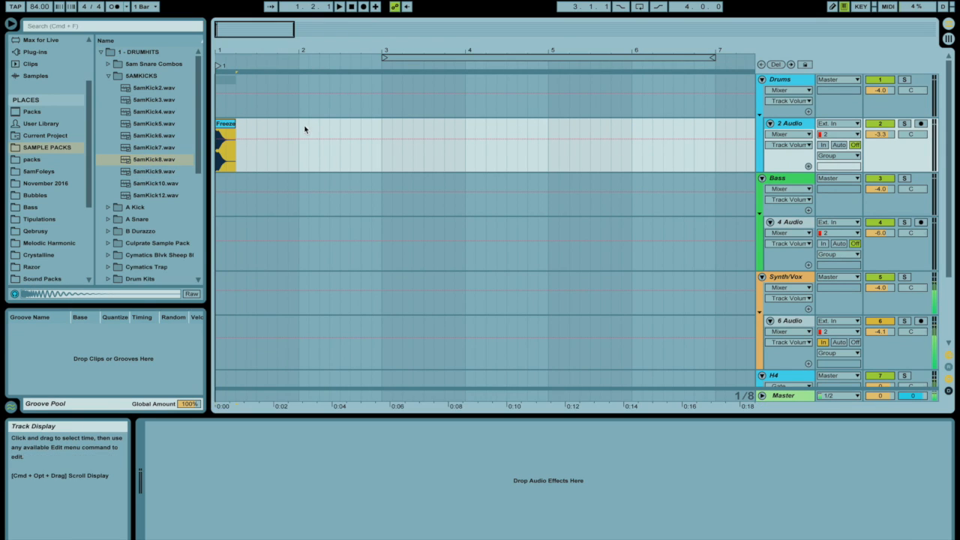
left_click_drag(299, 124, 219, 130)
left_click(228, 155)
key("super+d")
left_click(228, 130)
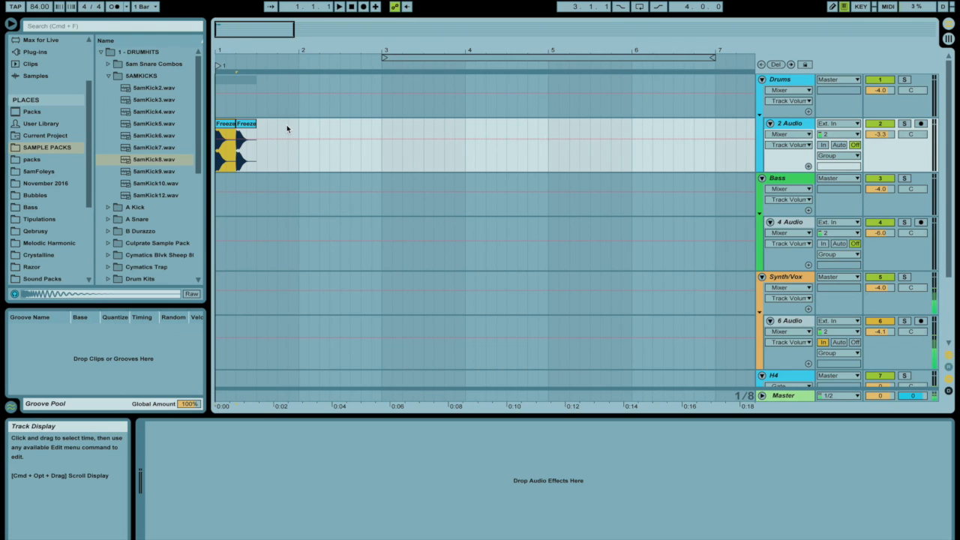
left_click_drag(286, 126, 330, 126)
Duplicate bars 1–3 into bars 3–5 and consolidate bars 1–5 into one clip.
left_click(382, 131, "shift")
key("super+d")
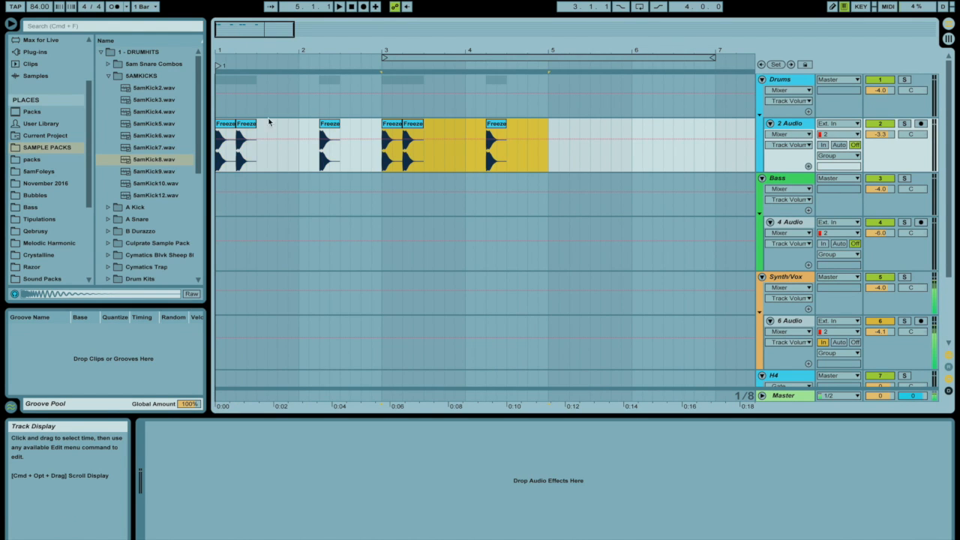
left_click(228, 126, "shift")
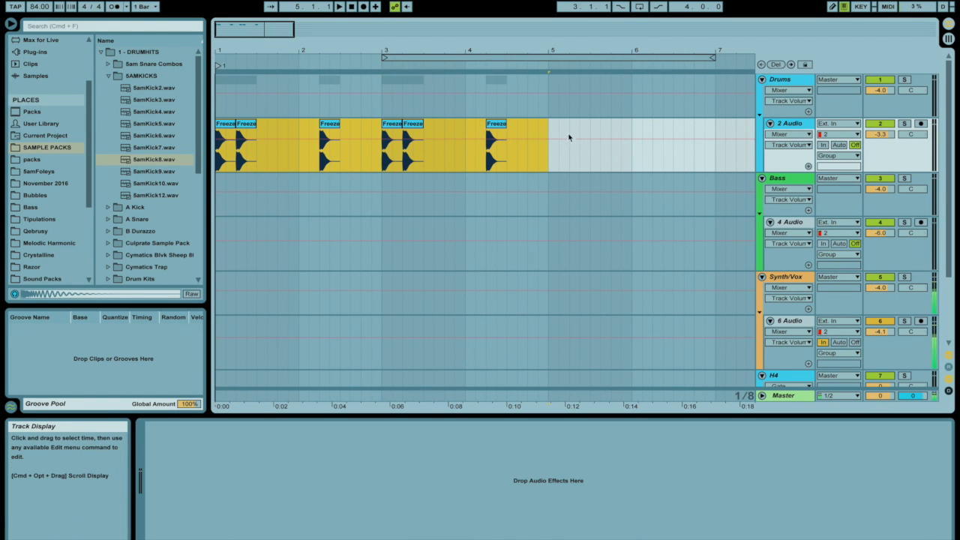
left_click(229, 126)
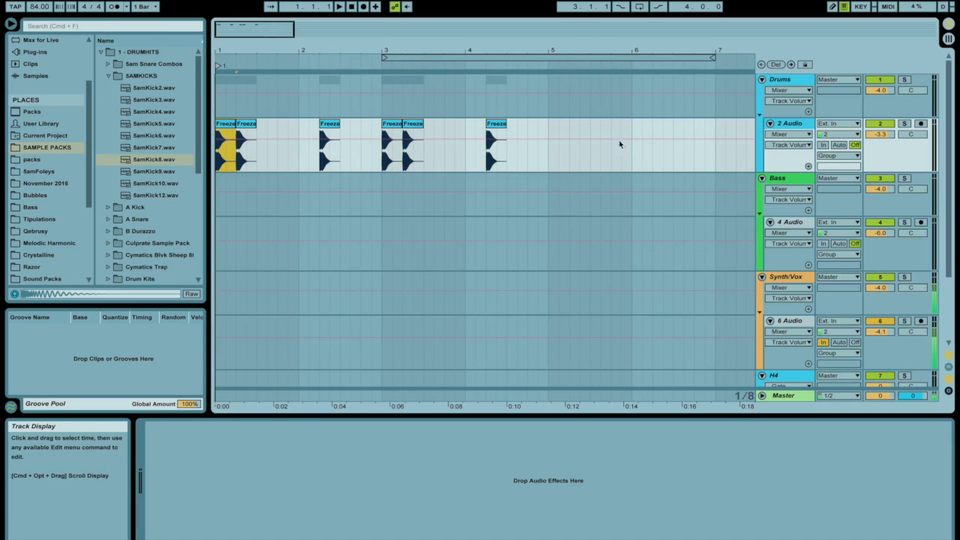
left_click(546, 132, "shift")
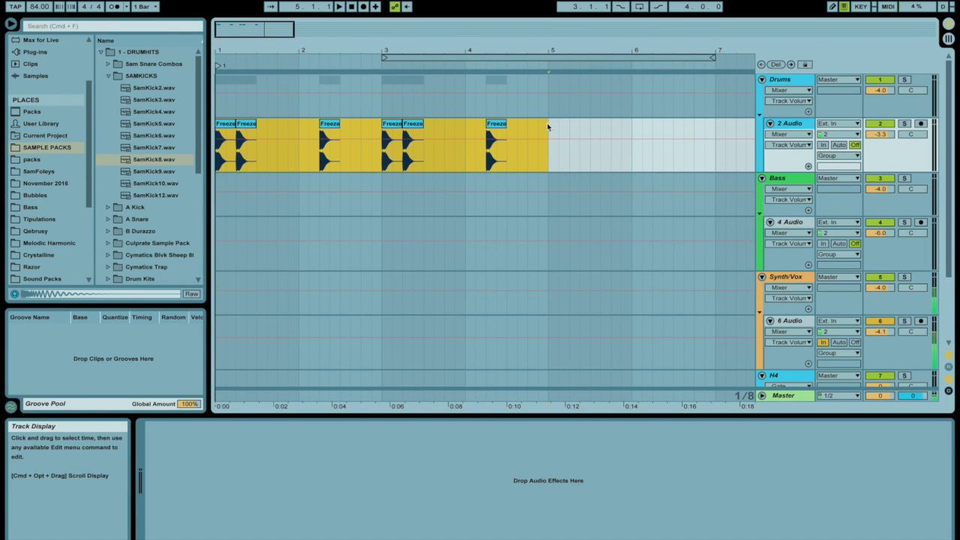
key("super+j")
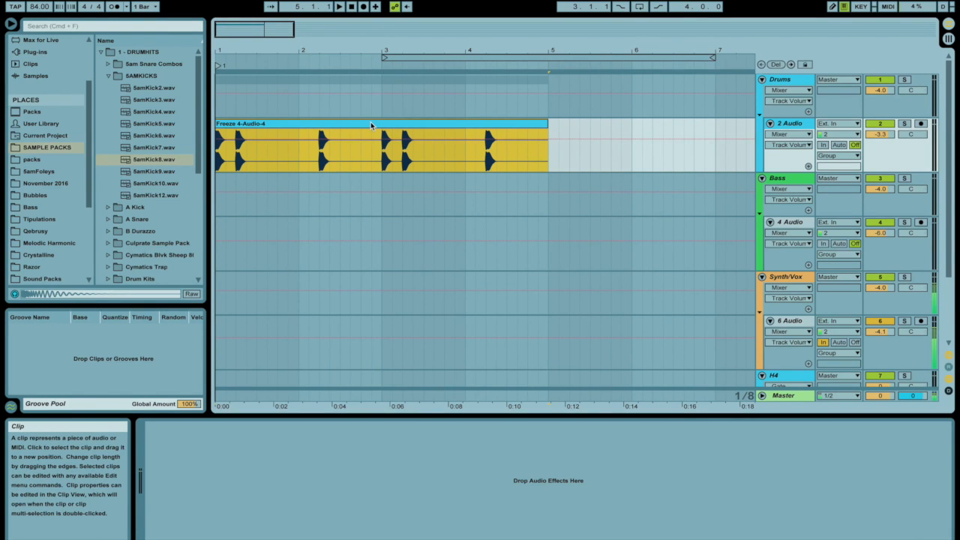
Duplicate the kick clip into bars 5–9 and consolidate bars 1–3 into a new clip.
key("super+d")
mouse_move(387, 50)
left_mouse_down()
mouse_move(432, 50)
mouse_move(377, 45)
left_mouse_up()
left_click(339, 123, "shift")
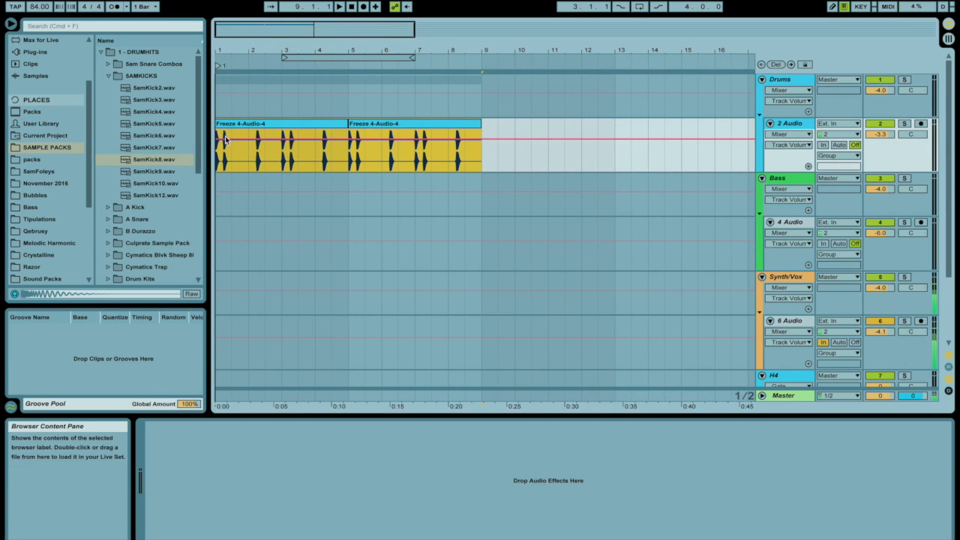
left_click_drag(283, 161, 190, 159)
key("super+j")
Duplicate bars 1–5 into bars 5–9 and loop bars 1 to 9.
left_click(286, 139, "shift")
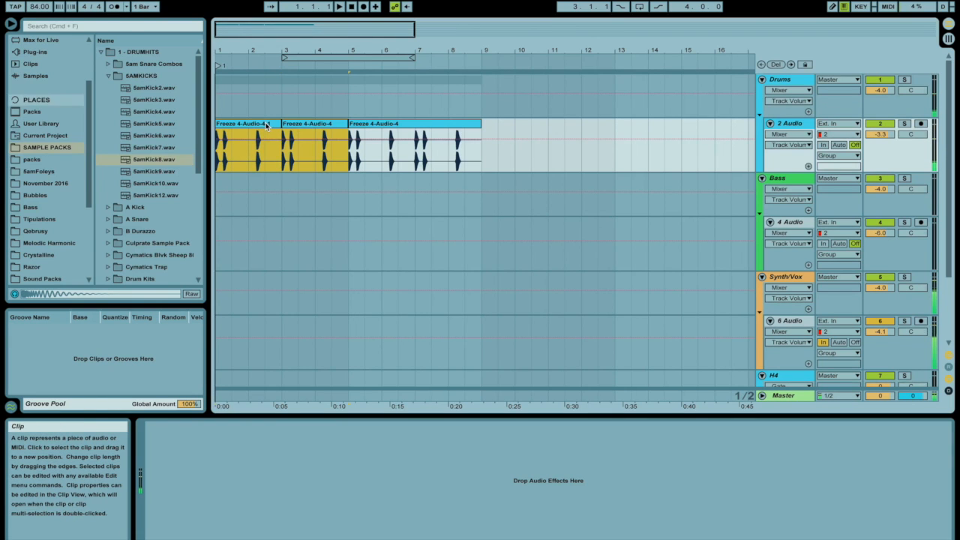
key("super+d")
left_click(265, 125, "shift")
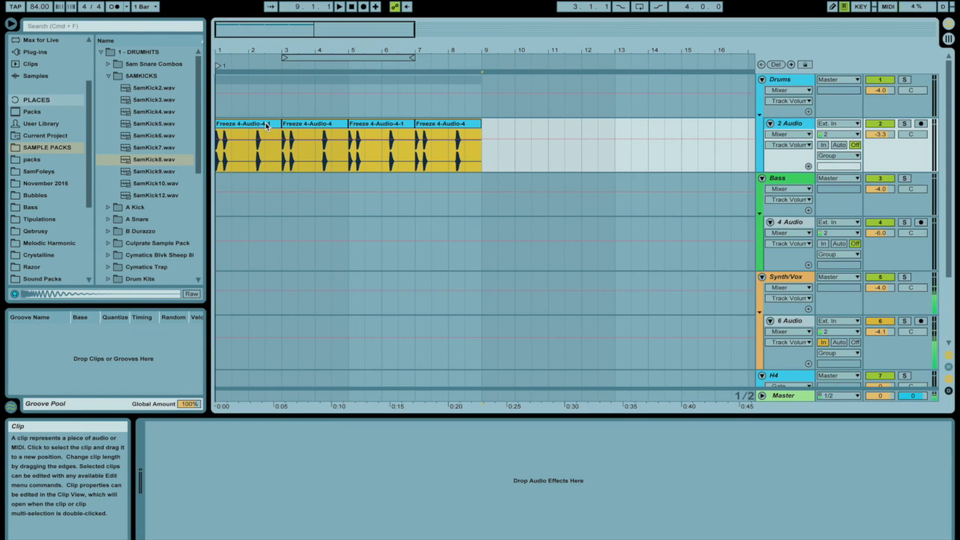
key("super+l")
left_click_drag(234, 47, 233, 96)
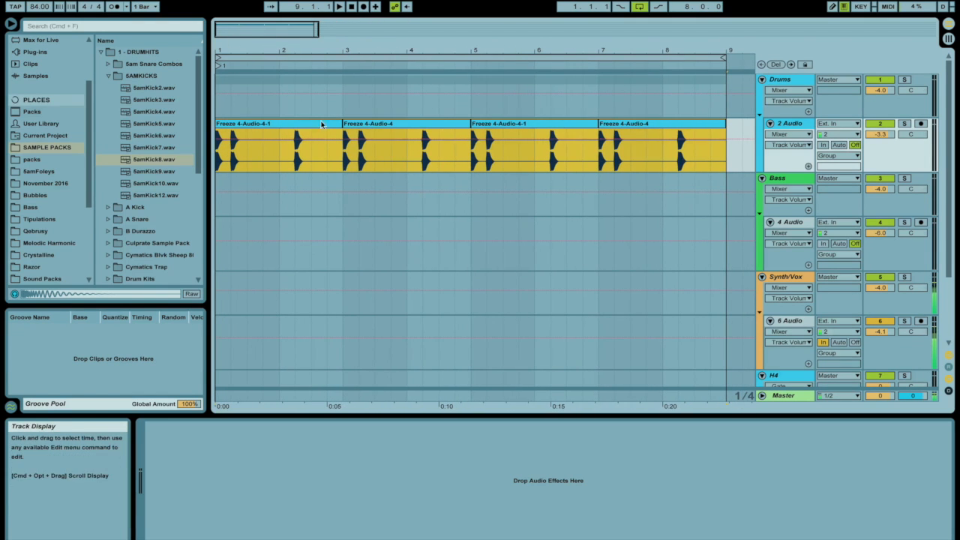
left_click(108, 76)
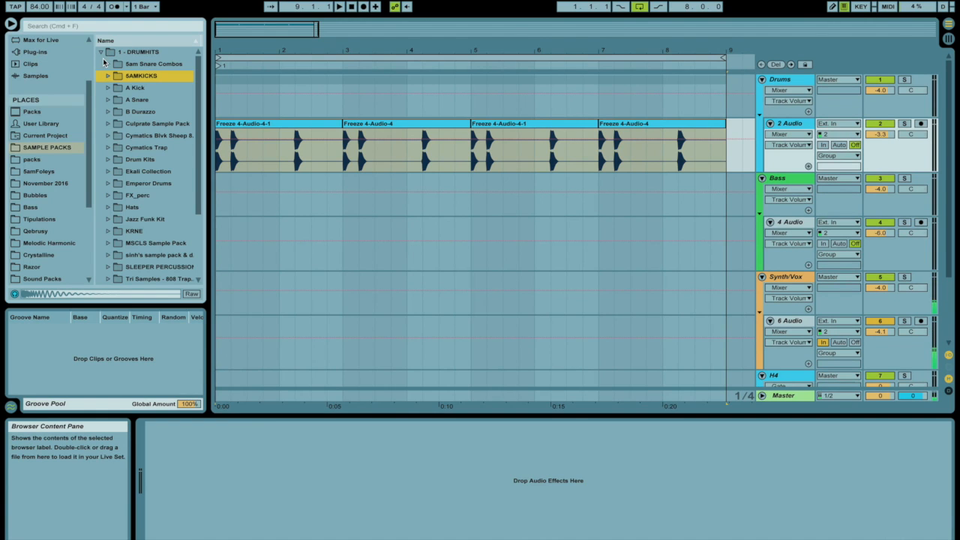
Expand 1 - DRUMHITS > A Snare and open the EmperorSNARES folder.
key("Down")
key("Down")
key("Down")
key("Down")
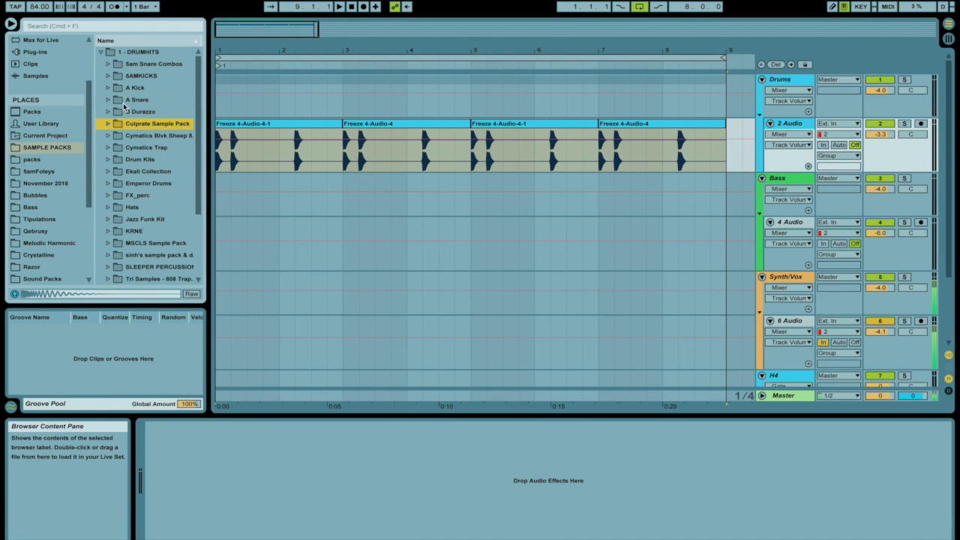
left_click(129, 88)
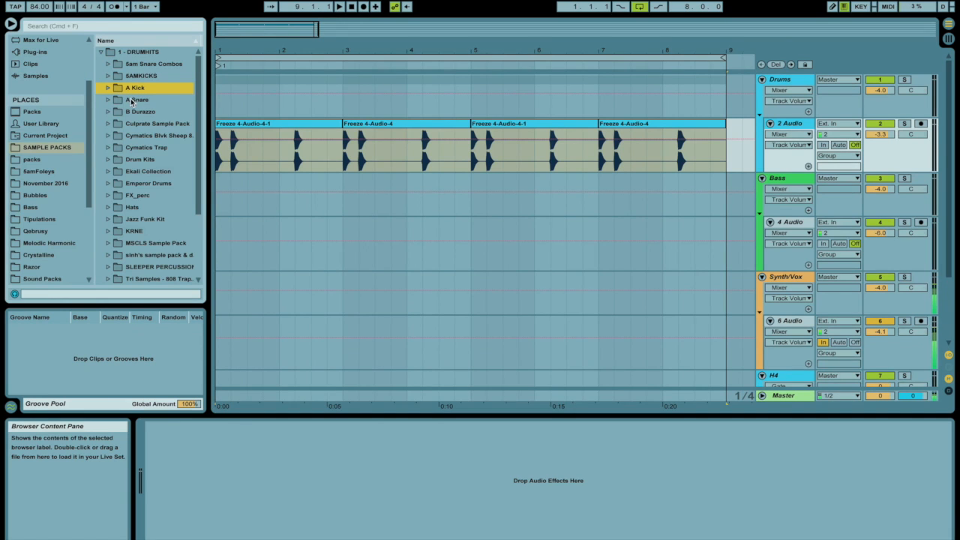
left_click(131, 101)
left_click(120, 112)
scroll(141, 149, "down", 3)
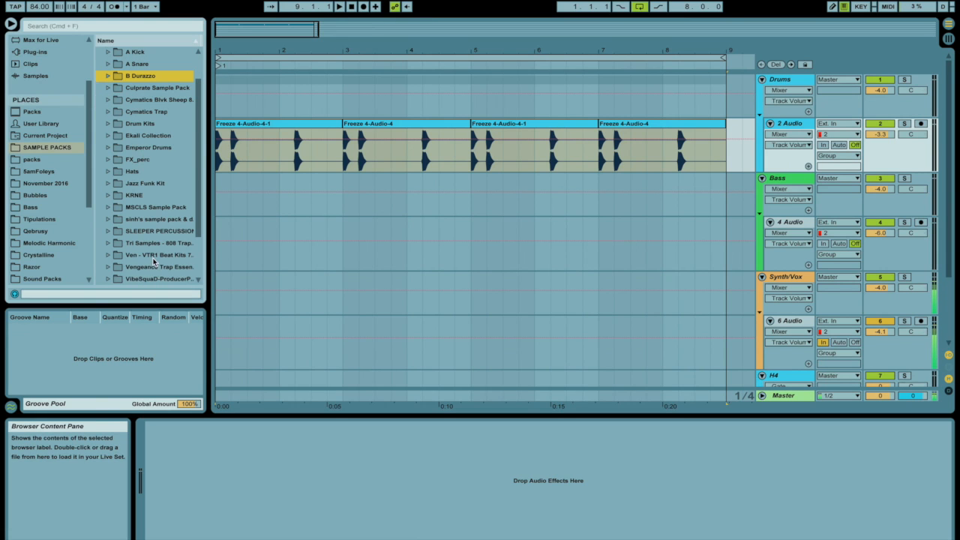
scroll(152, 258, "up", 1)
scroll(145, 168, "up", 2)
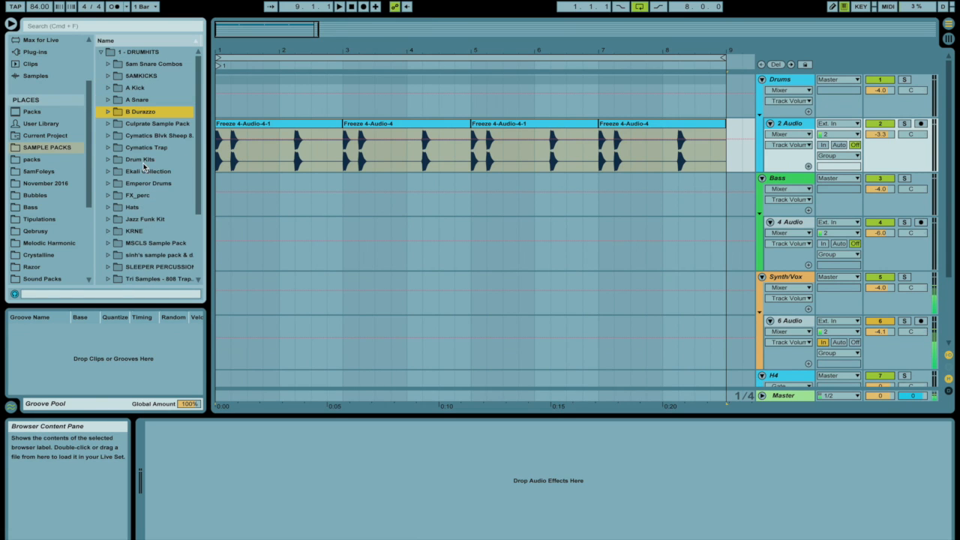
left_click(109, 99)
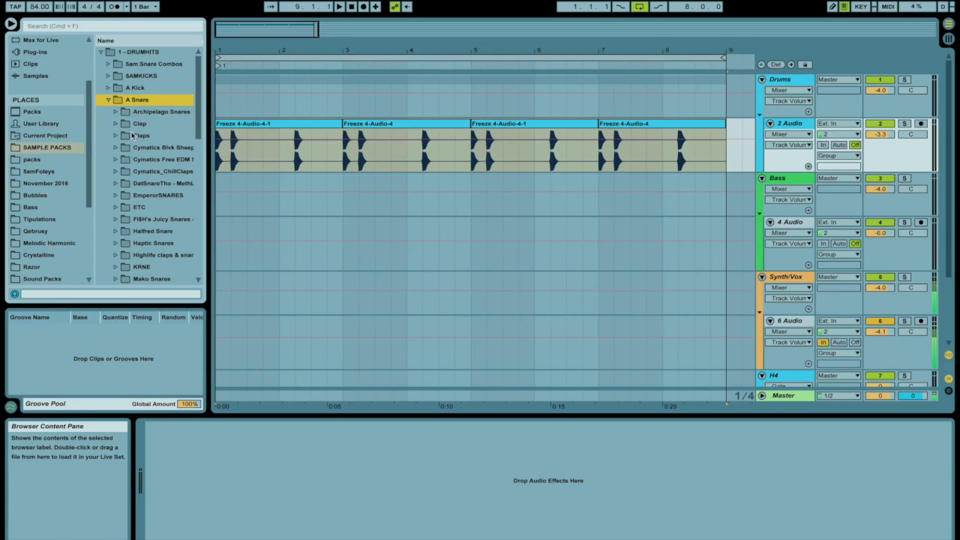
left_click(115, 196)
Audition EAC_SNARE_001 through 010, then drag EAC_SNARE_009.wav onto a new audio track.
scroll(150, 198, "down", 5)
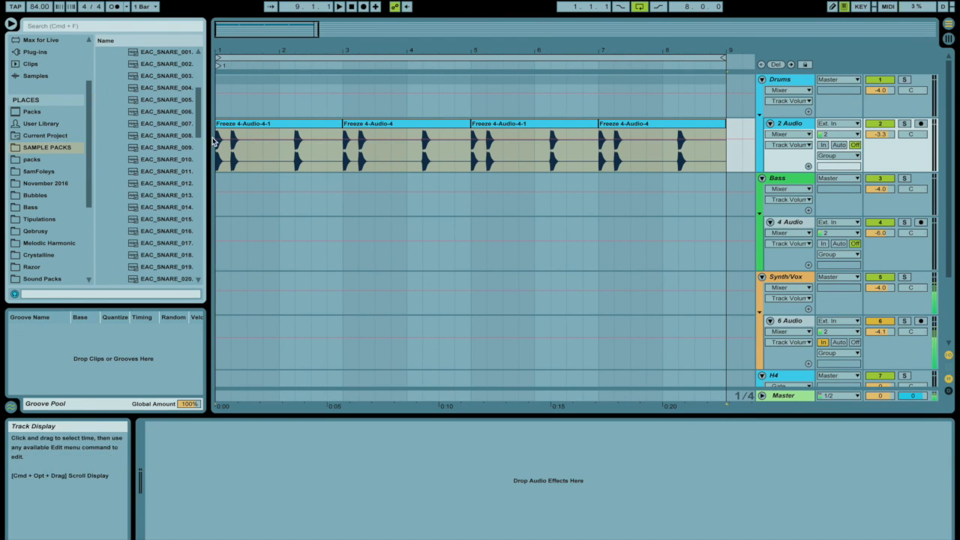
left_click_drag(224, 141, 239, 158)
scroll(181, 201, "up", 5)
scroll(179, 235, "down", 4)
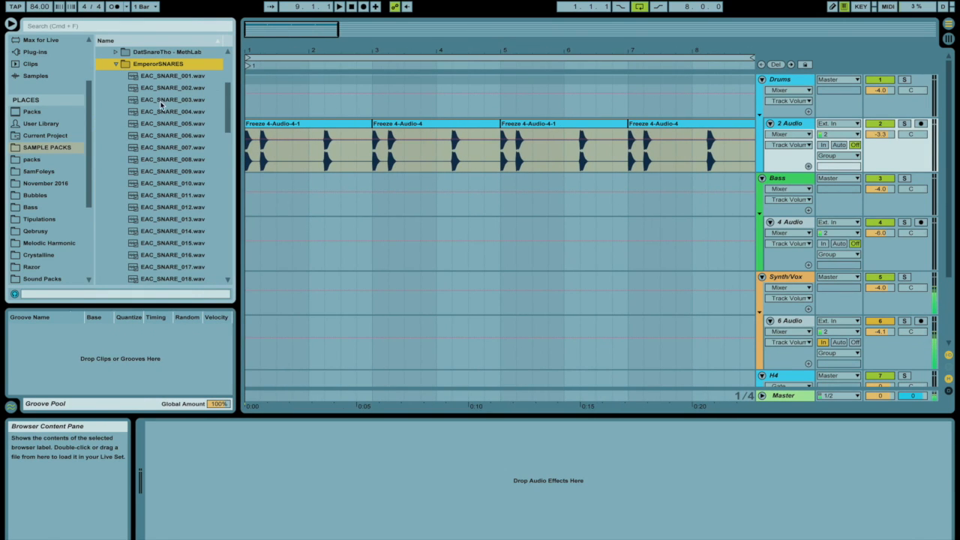
left_click(178, 78)
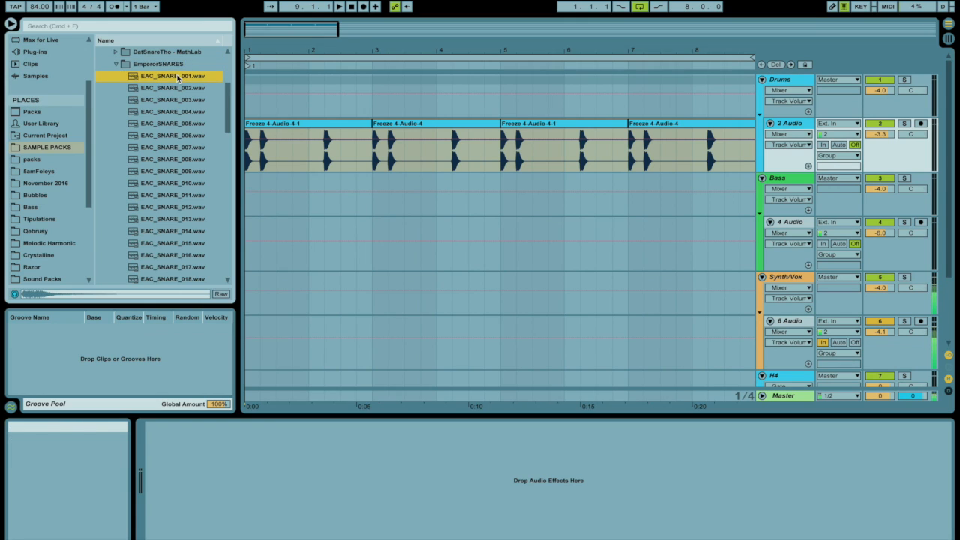
key("Down")
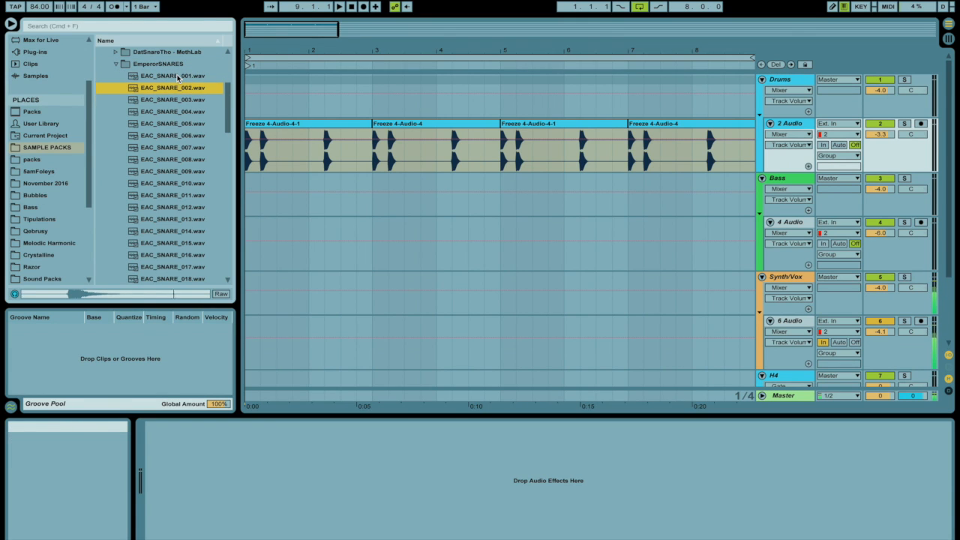
key("Down")
key("Down")
key("Down")
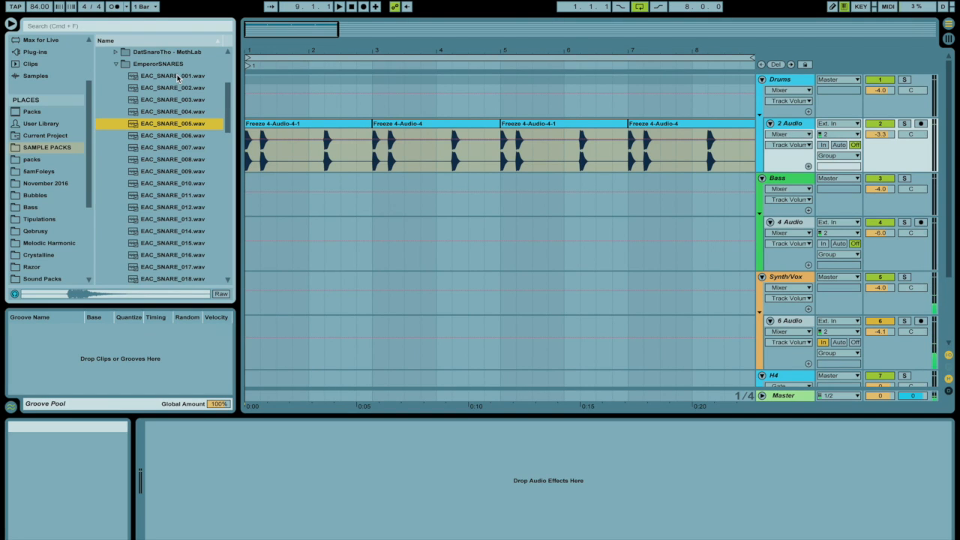
key("Down")
key("Down")
key("Down")
key("Down")
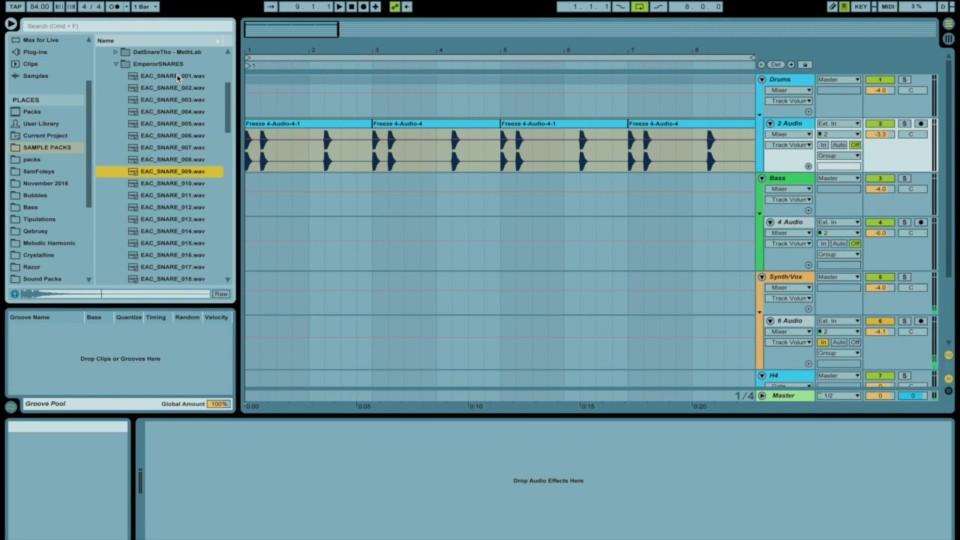
key("Down")
key("Up")
left_click_drag(157, 172, 265, 196)
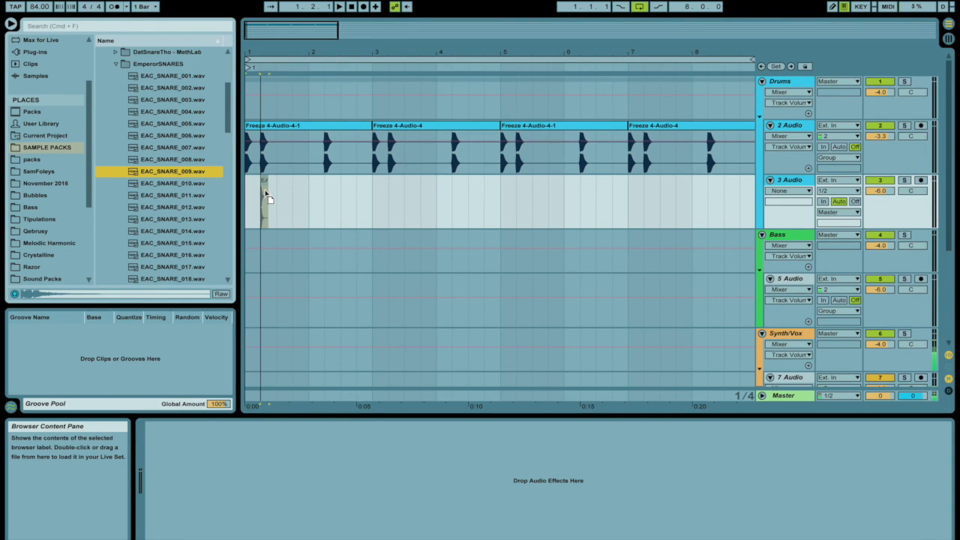
Move the snare hit to beat 1.3 and duplicate it bar by bar across the arrangement.
left_click_drag(266, 196, 242, 191)
key("super+d")
key("super+d")
left_click_drag(372, 53, 316, 60)
key("super+d")
key("super+d")
key("super+d")
key("super+d")
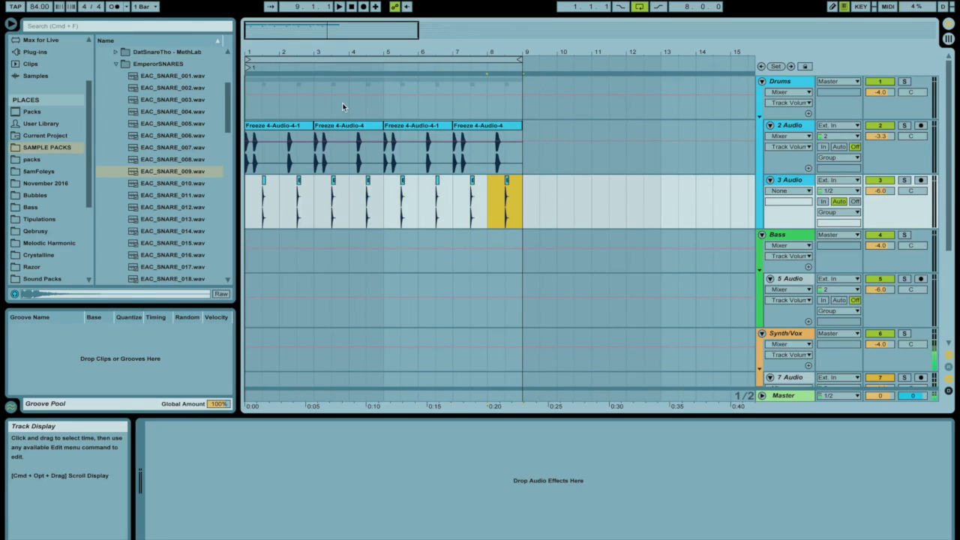
left_click(262, 192)
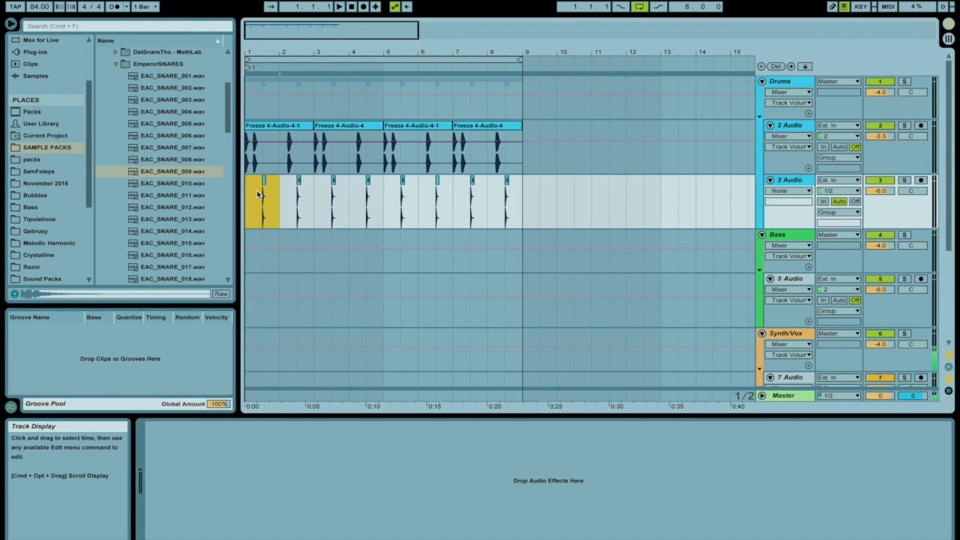
key("Right")
key("Right")
key("Right")
key("Right")
key("Right")
key("Right")
key("Right")
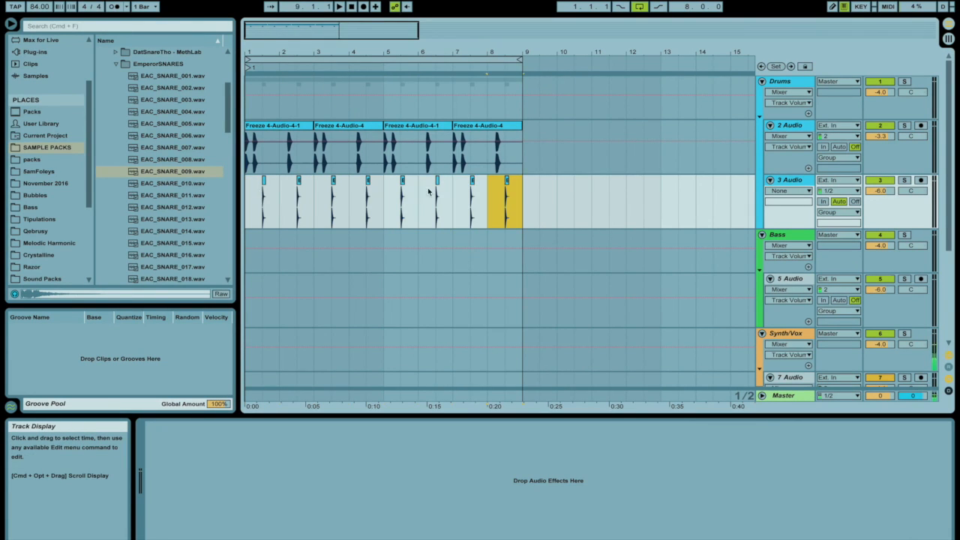
Play the arrangement from the start, then add a new empty audio track below the snare.
left_click(264, 137)
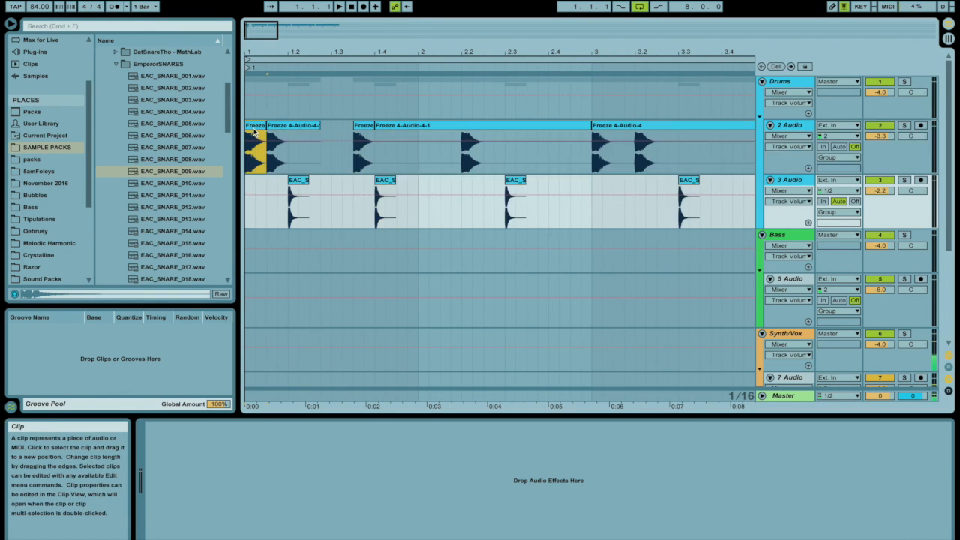
left_click(255, 133)
key("space")
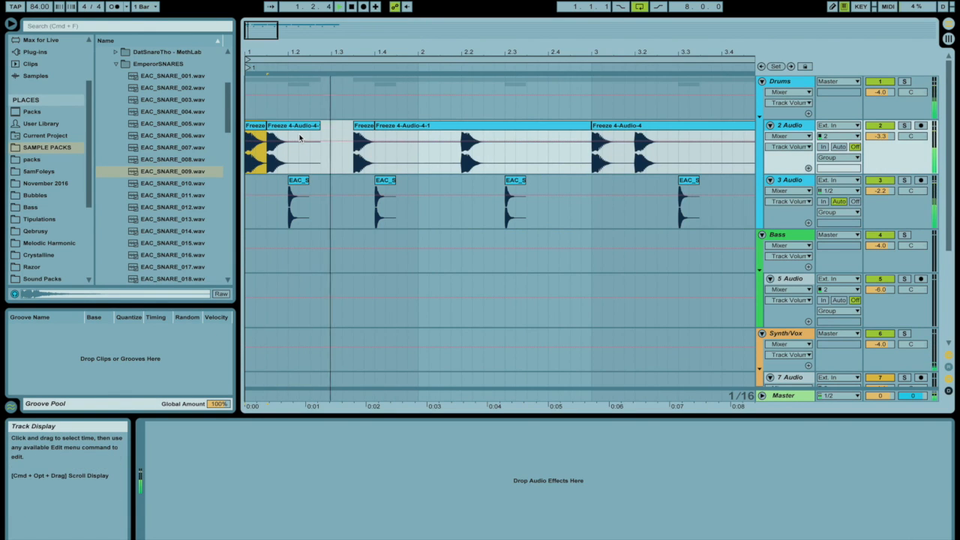
left_click(413, 183)
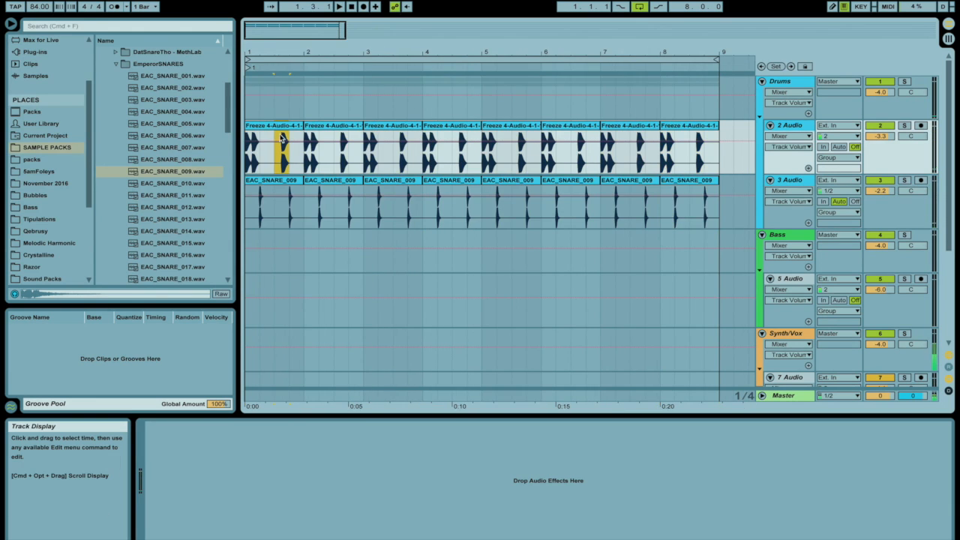
left_click(789, 180)
key("ctrl+t")
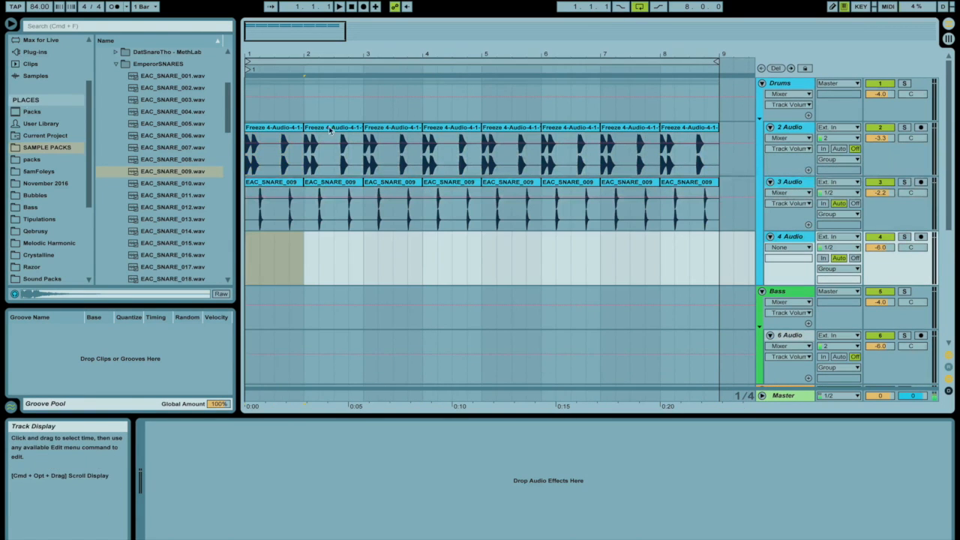
Collapse A Snare, expand SamFoleys > Fades, and preview BoardFlap.wav.
scroll(101, 133, "up", 5)
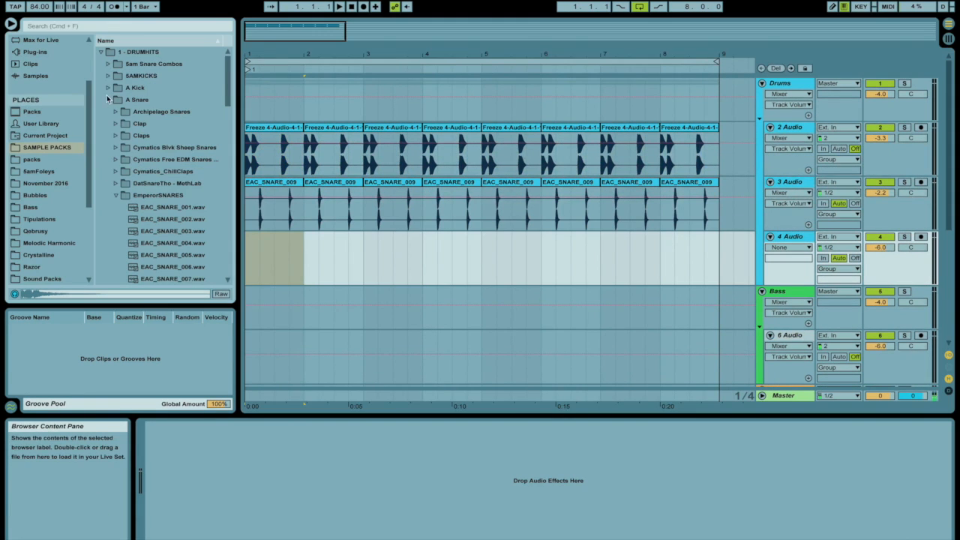
left_click(109, 100)
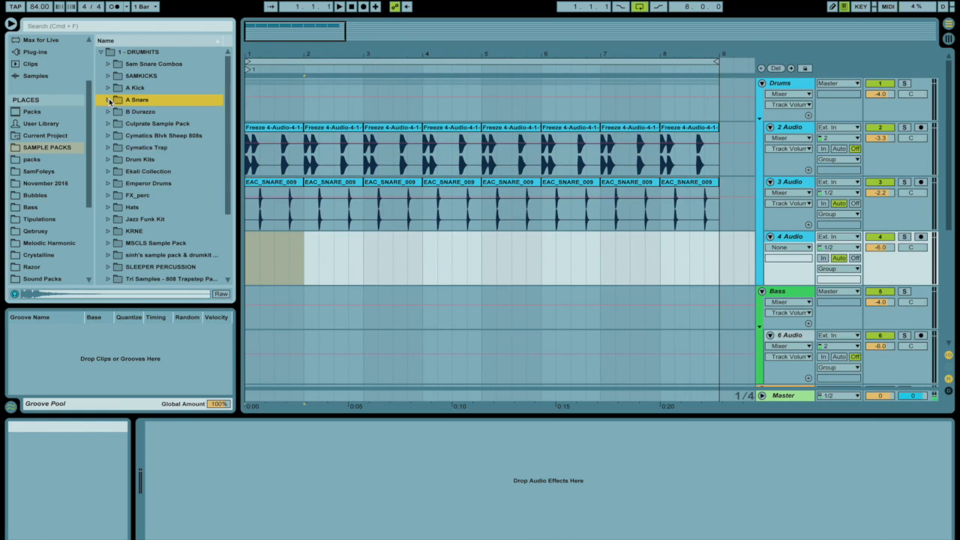
left_click(54, 172)
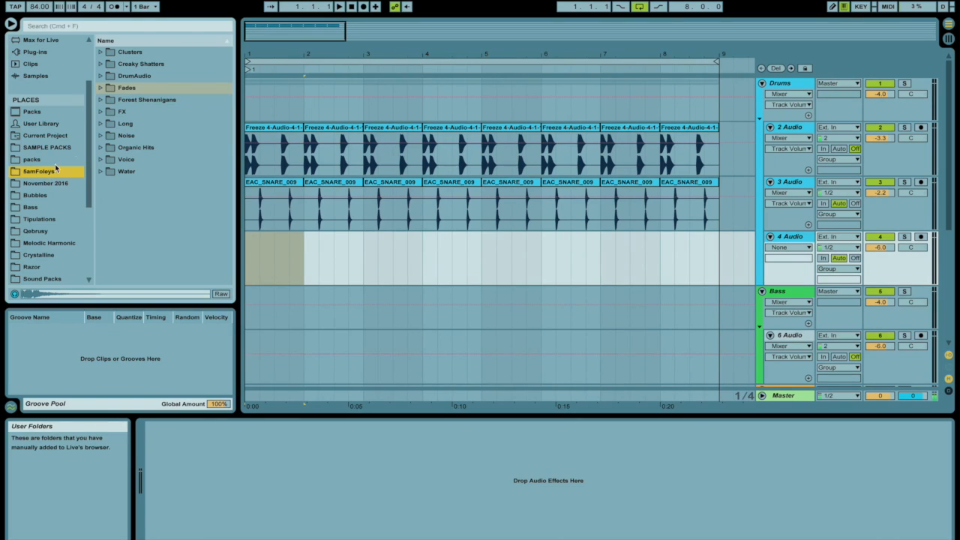
left_click(102, 89)
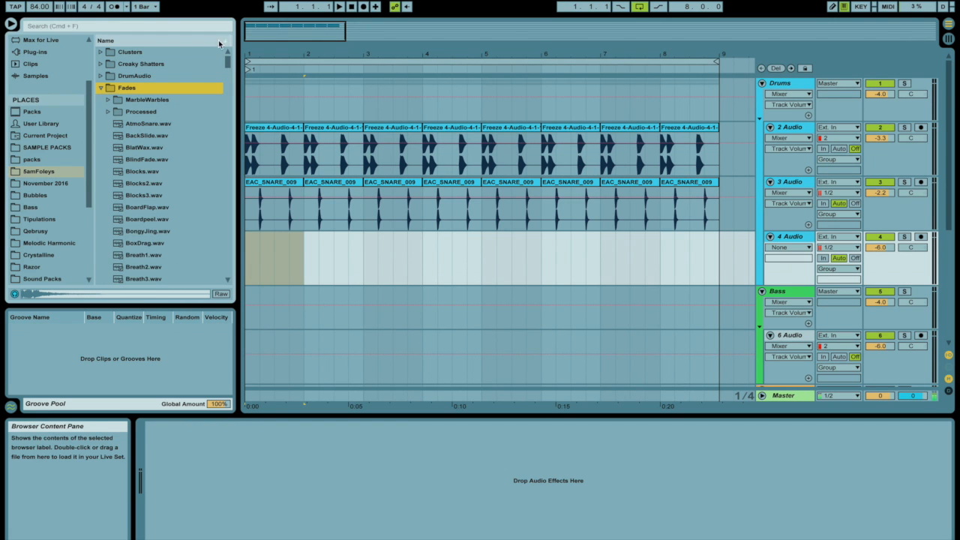
left_click_drag(248, 38, 250, 106)
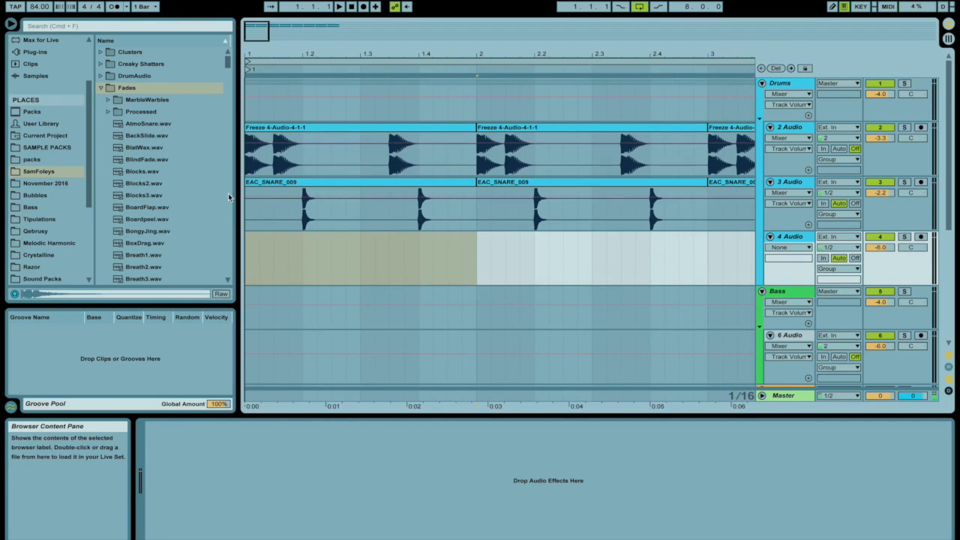
left_click(147, 209)
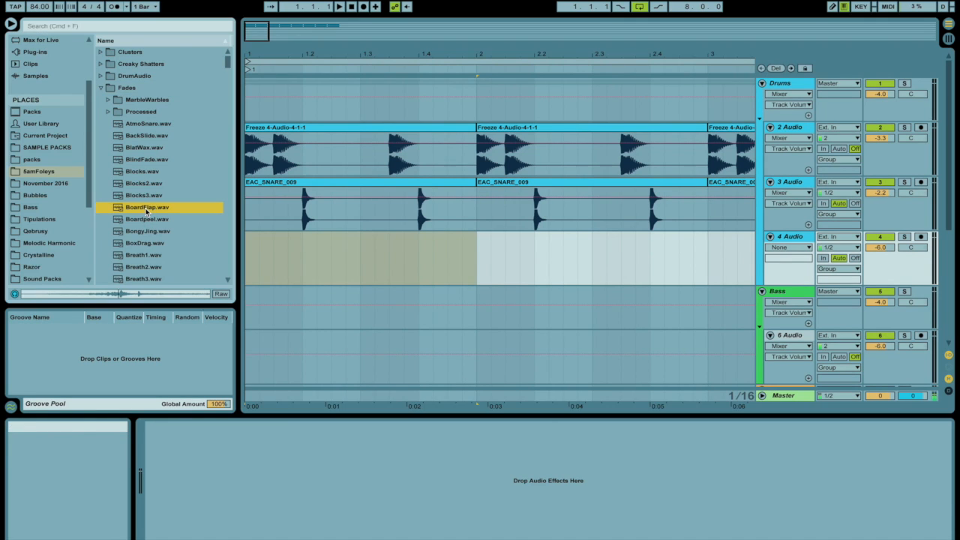
Put BoardFlap.wav on 4 Audio, transpose it +10 st, and align its hit with the snare.
left_click_drag(147, 210, 250, 261)
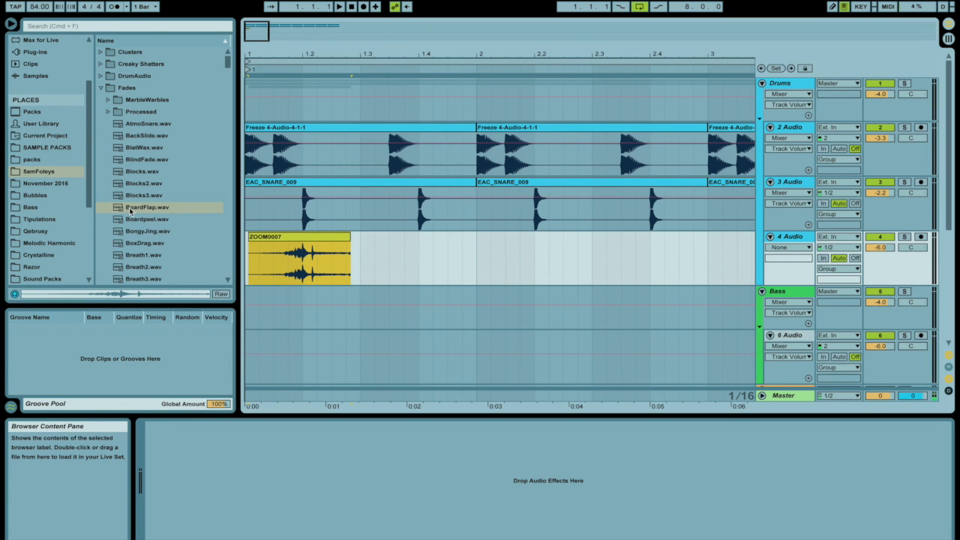
left_click(147, 211)
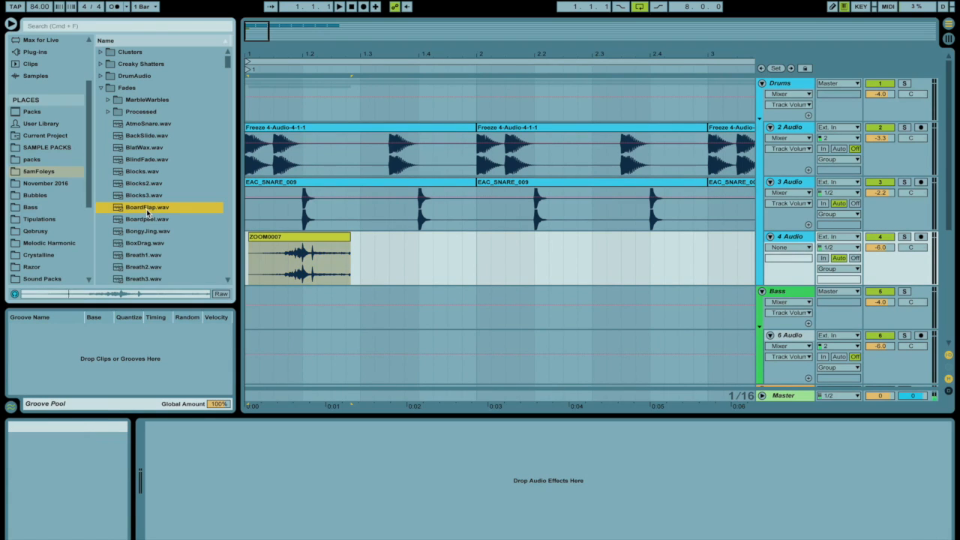
double_click(308, 236)
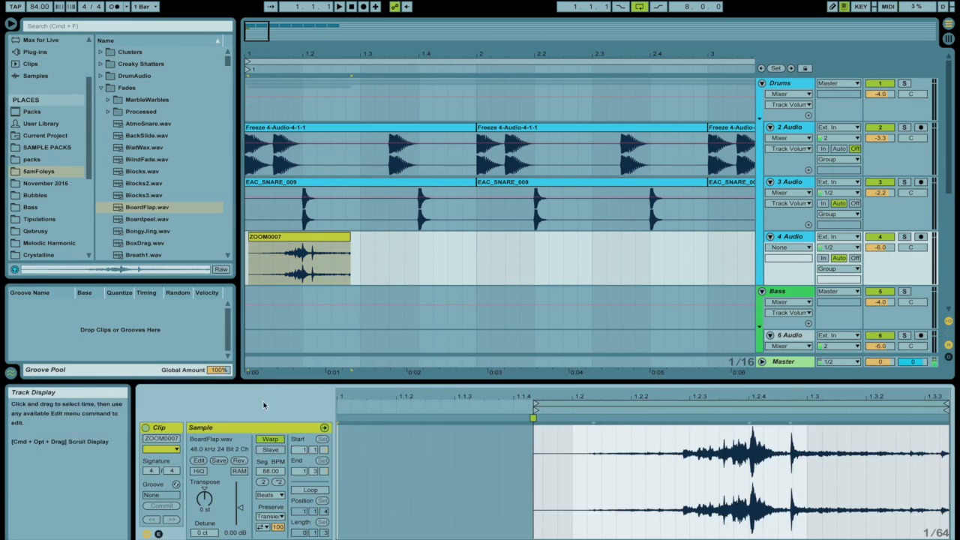
mouse_move(204, 498)
left_mouse_down()
mouse_move(204, 480)
mouse_move(202, 496)
left_mouse_up()
left_click_drag(279, 258, 303, 261)
left_click_drag(292, 46, 296, 86)
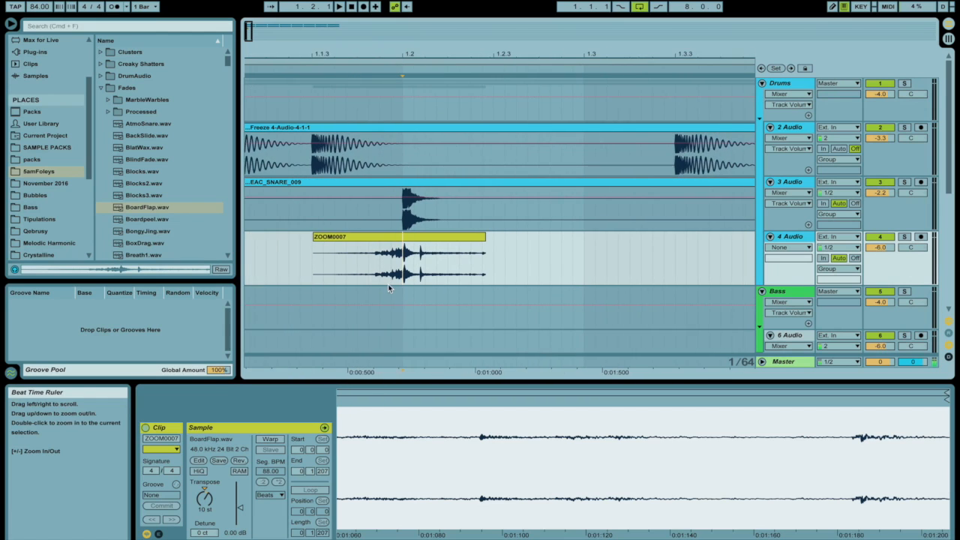
Select a range on track 4 from beat 1.2 and set its input to Fades.
left_click_drag(405, 277, 515, 273)
left_click(787, 246)
left_click(788, 283)
Give the ZOOM0007 clip a fade-out and a matching curved fade-in.
mouse_move(484, 245)
left_mouse_down()
mouse_move(416, 248)
mouse_move(428, 248)
left_mouse_up()
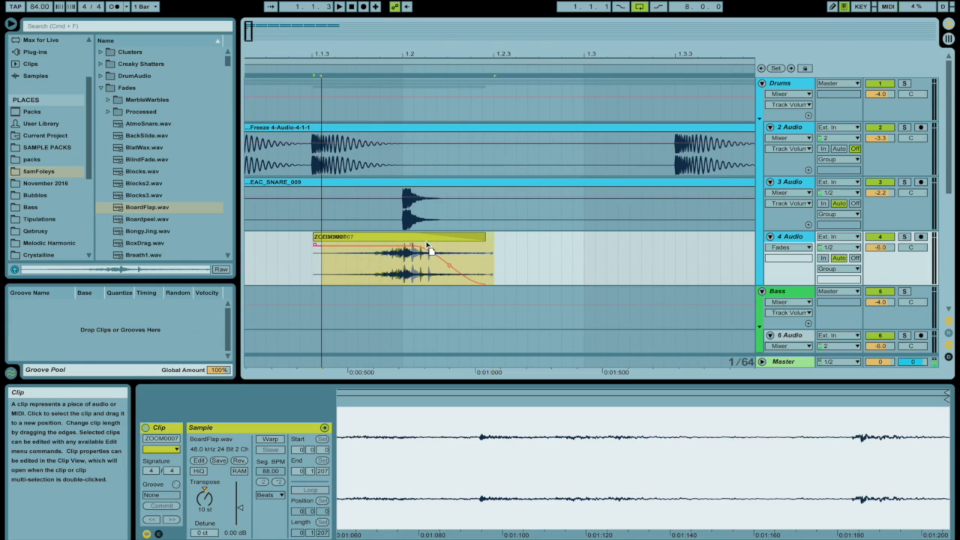
left_click_drag(325, 247, 417, 246)
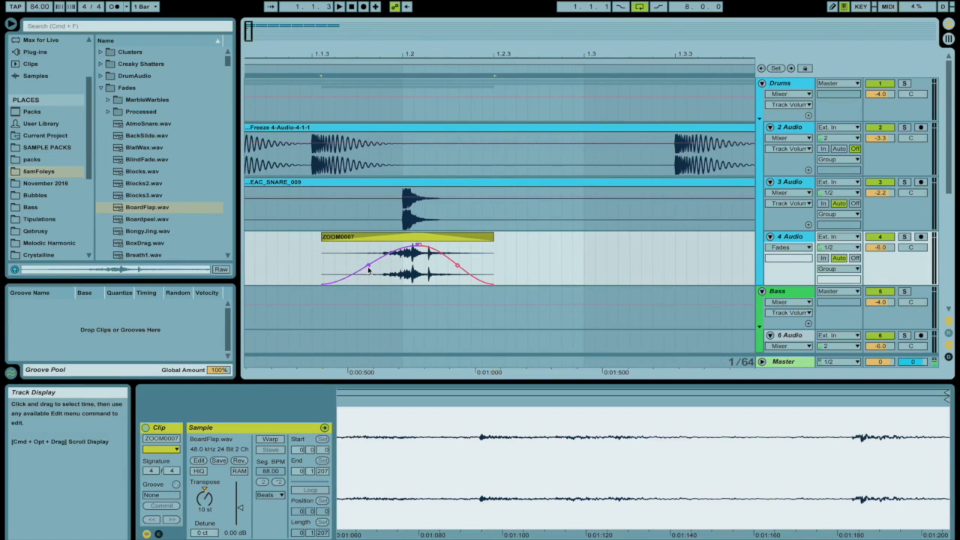
key("minus")
key("minus")
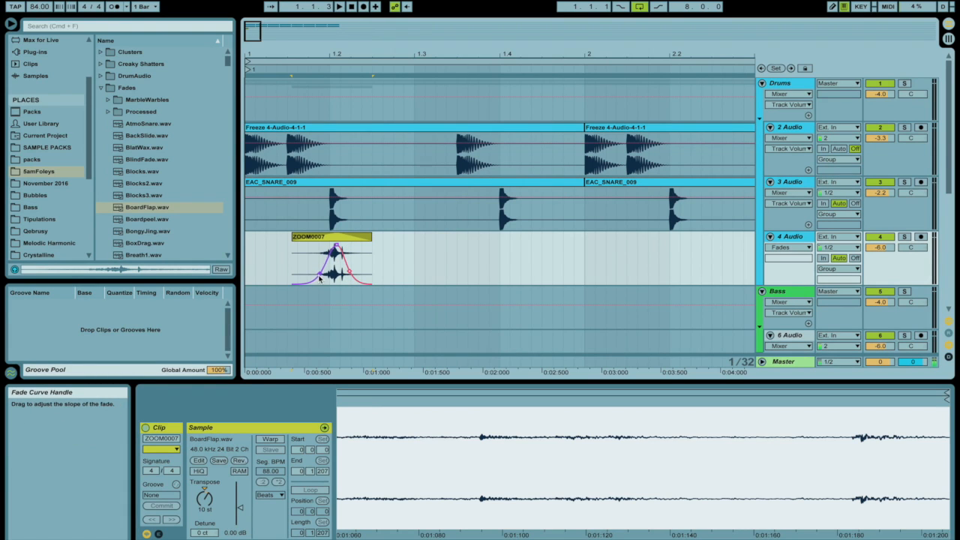
left_click_drag(255, 254, 411, 248)
left_click_drag(433, 54, 433, 27)
Duplicate the ZOOM0007 clip with Cmd+D into four back-to-back copies on 4 Audio.
key("super+d")
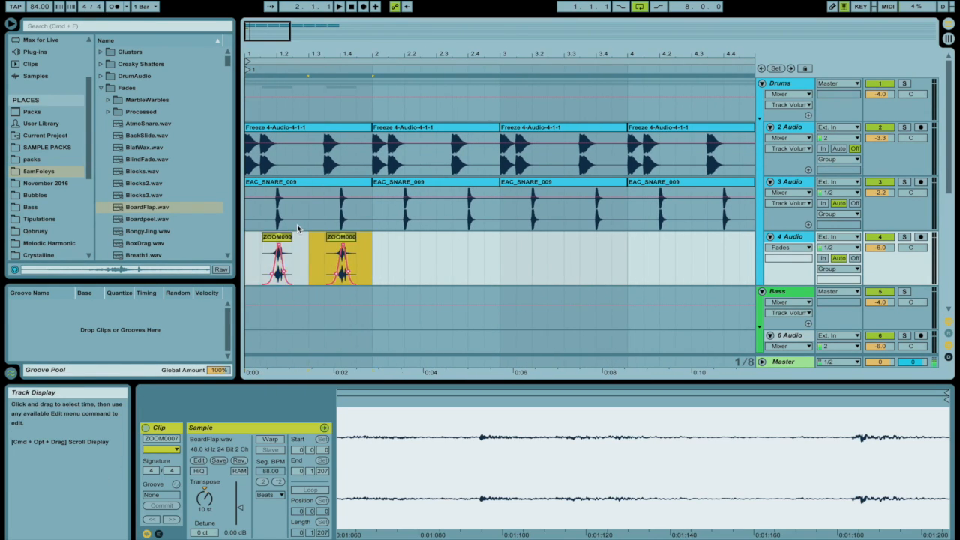
key("super+d")
left_click_drag(281, 55, 281, 28)
key("super+d")
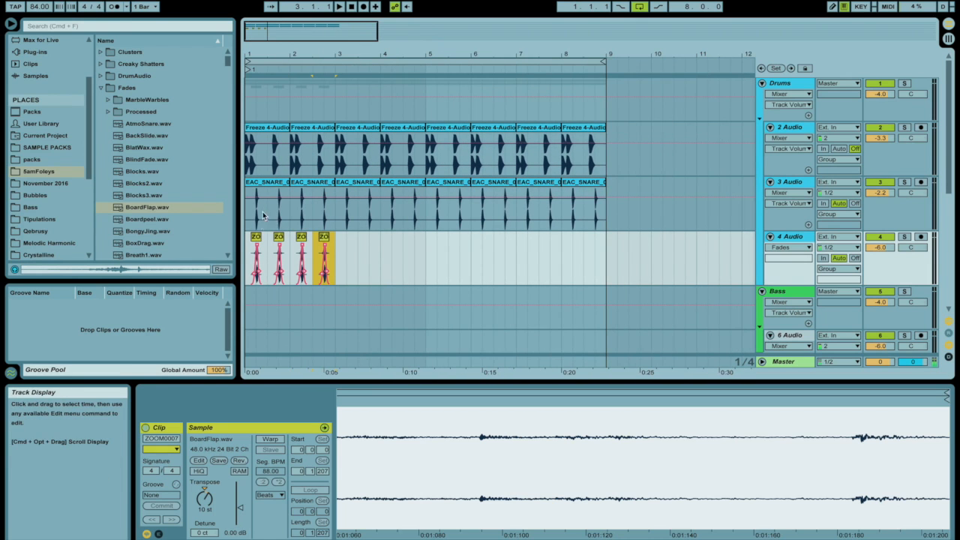
Select all four ZOOM0007 copies, play them back, and open 4 Audio's empty device chain.
left_click(246, 242, "shift")
left_click_drag(264, 54, 264, 90)
key("space")
left_click_drag(889, 248, 889, 240)
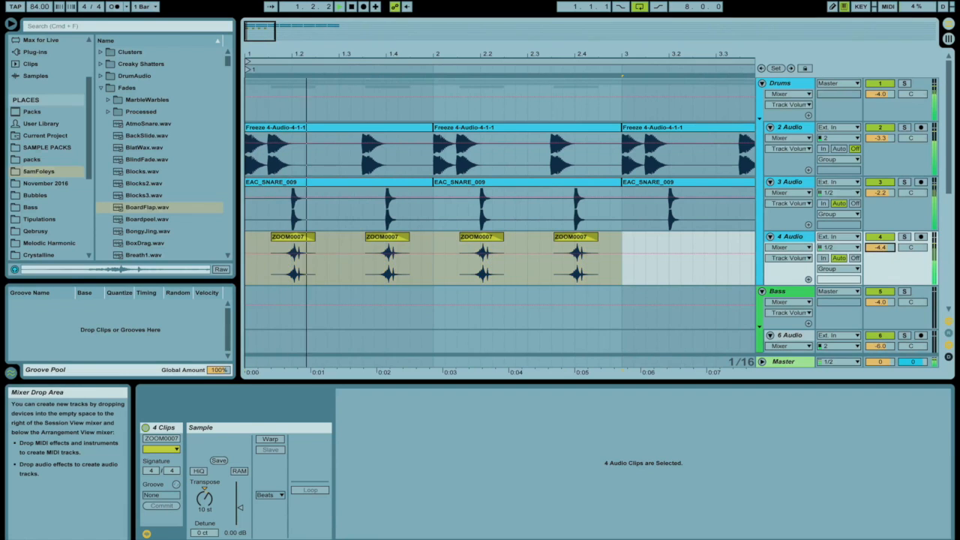
double_click(791, 237)
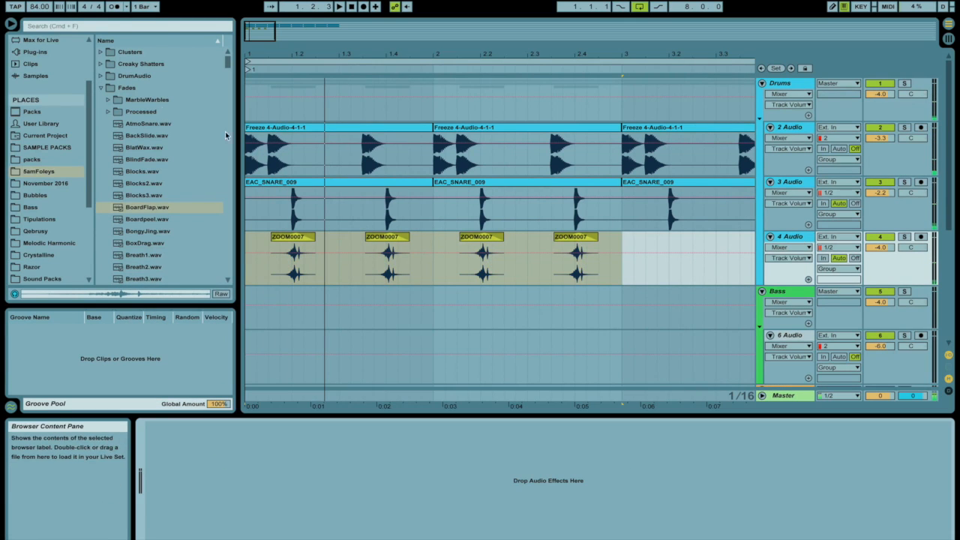
Search the browser for EQ and add EQ Eight to the 4 Audio track.
left_click(69, 27)
type("EQ")
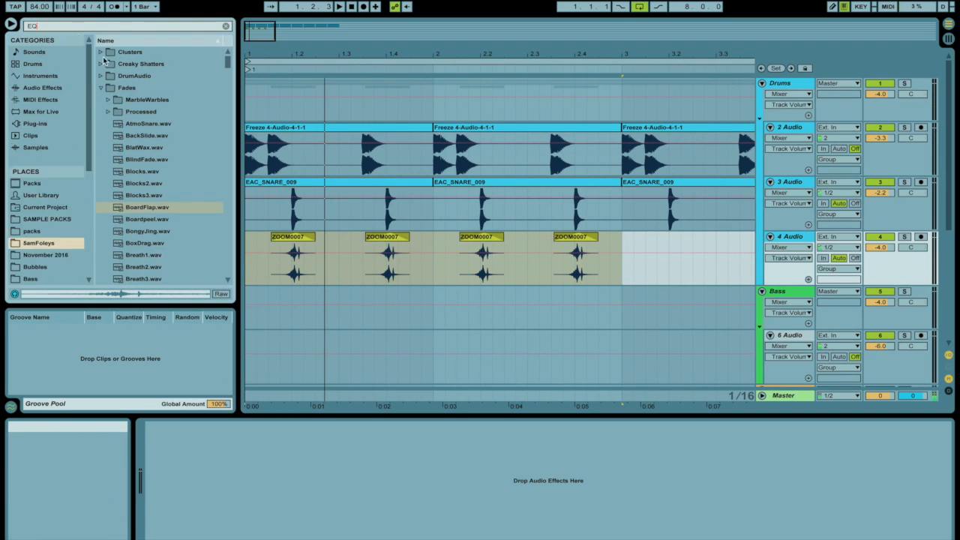
left_click(129, 65)
left_click_drag(128, 63, 294, 254)
Boost one EQ Eight band by about 8 dB at 1.73 kHz and audition it.
left_click_drag(209, 484, 313, 458)
key("space")
key("space")
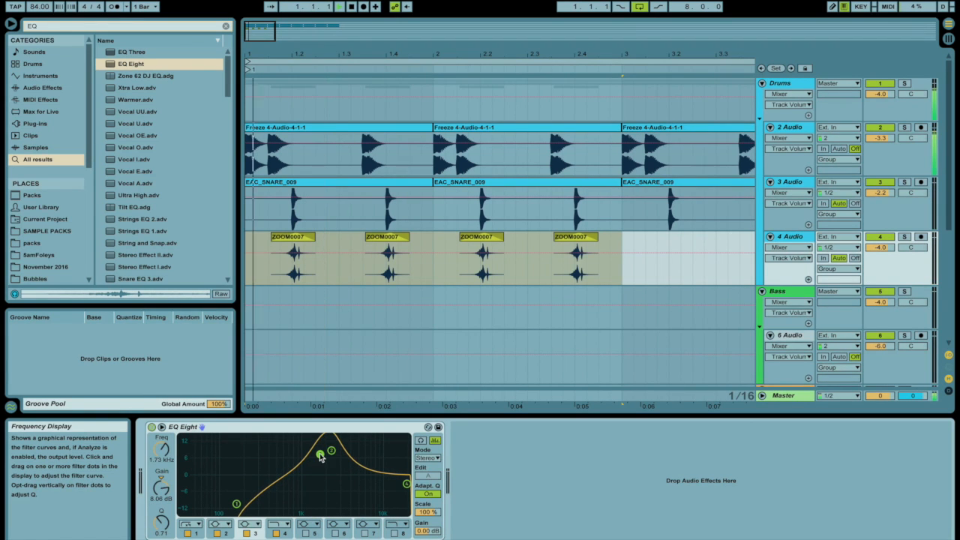
key("space")
Move the EQ Eight boosts to about 11 kHz and 2 kHz, narrowing band 3.
key("super+z")
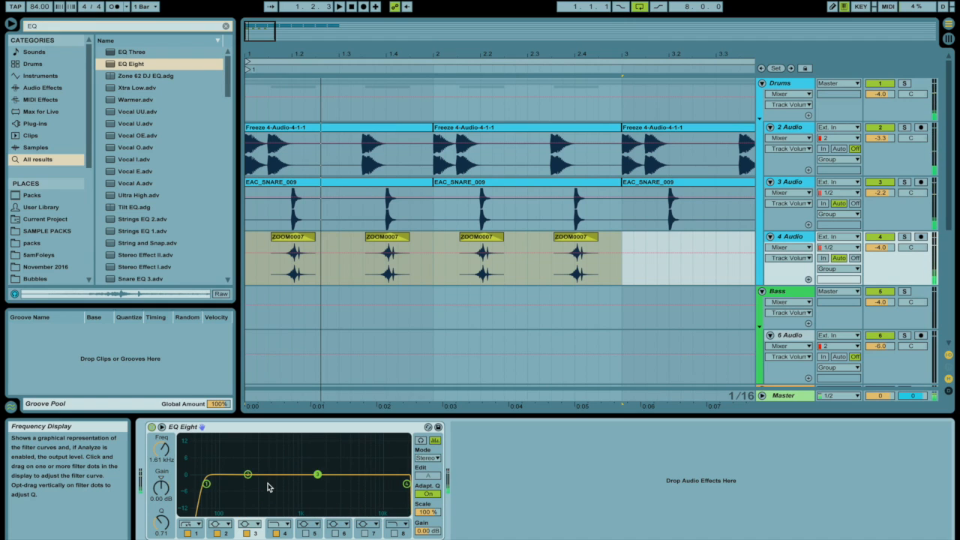
key("super+shift+z")
left_click_drag(328, 455, 405, 463)
left_click_drag(332, 449, 373, 460)
left_click(368, 457)
key("space")
key("space")
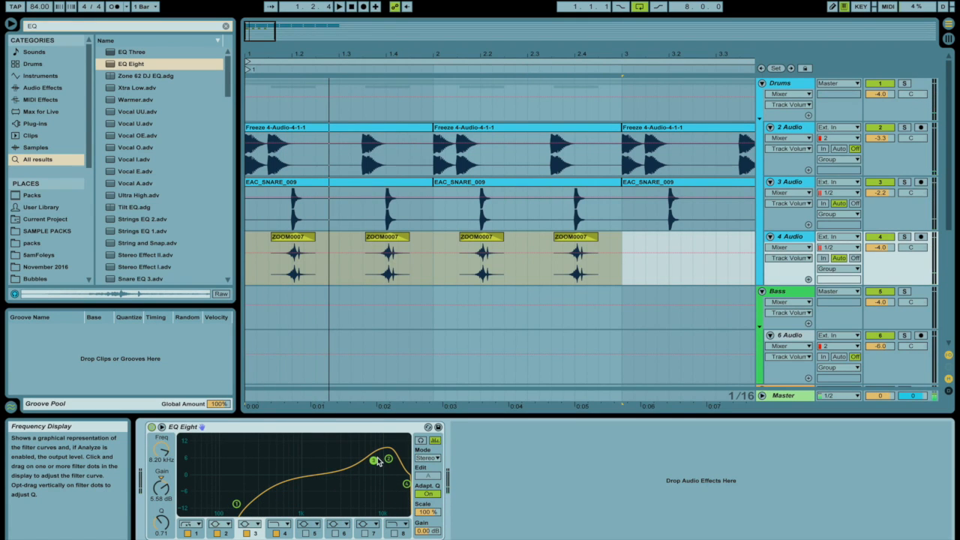
left_click_drag(351, 456, 327, 458)
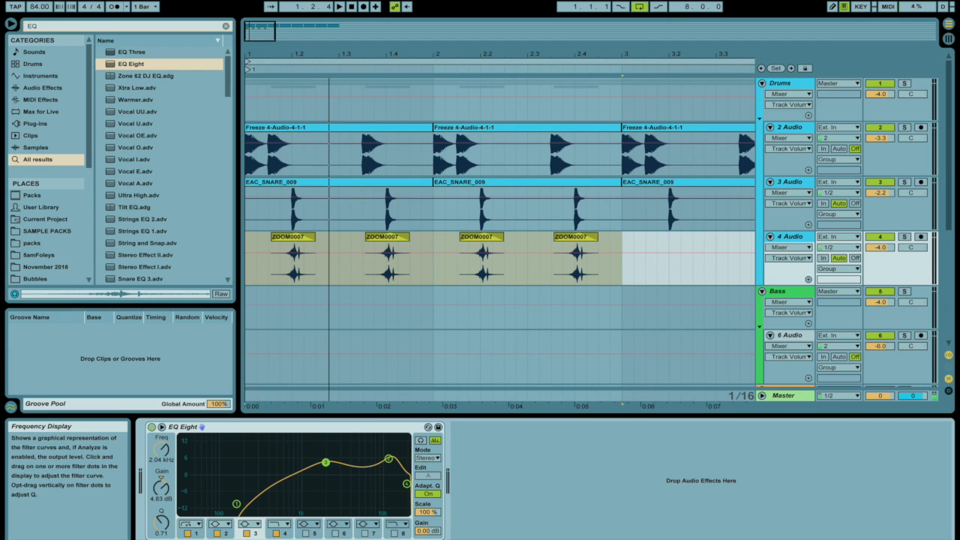
left_click_drag(160, 524, 160, 511)
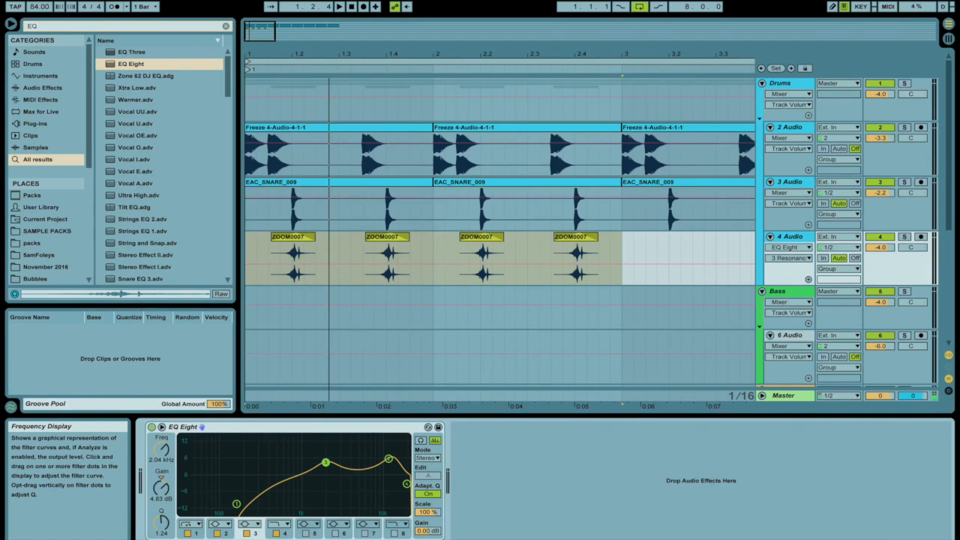
Set EQ output Gain to -3 dB, fine-tune both boosts, and raise band 1's low cut.
left_click_drag(428, 530, 427, 535)
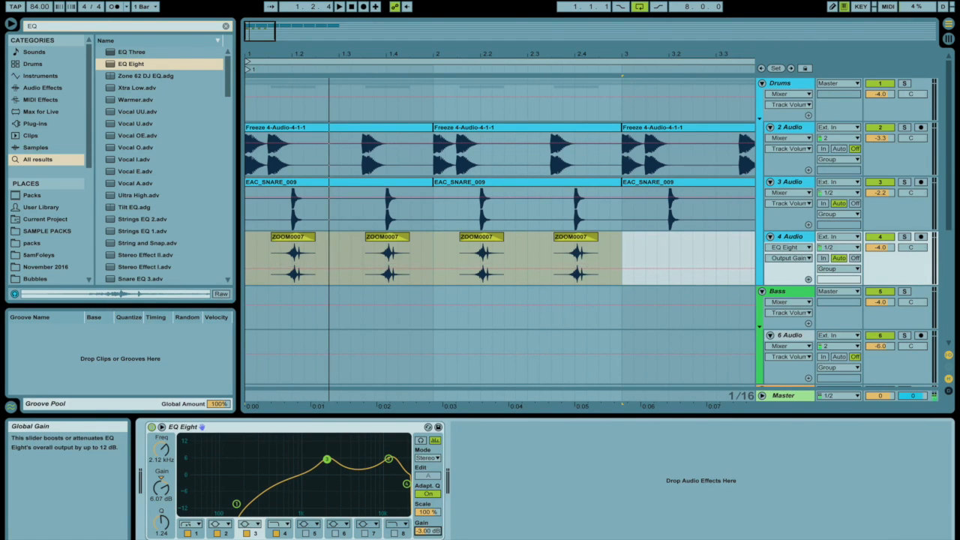
left_click_drag(388, 458, 385, 456)
left_click_drag(161, 522, 161, 533)
left_click_drag(327, 465, 326, 464)
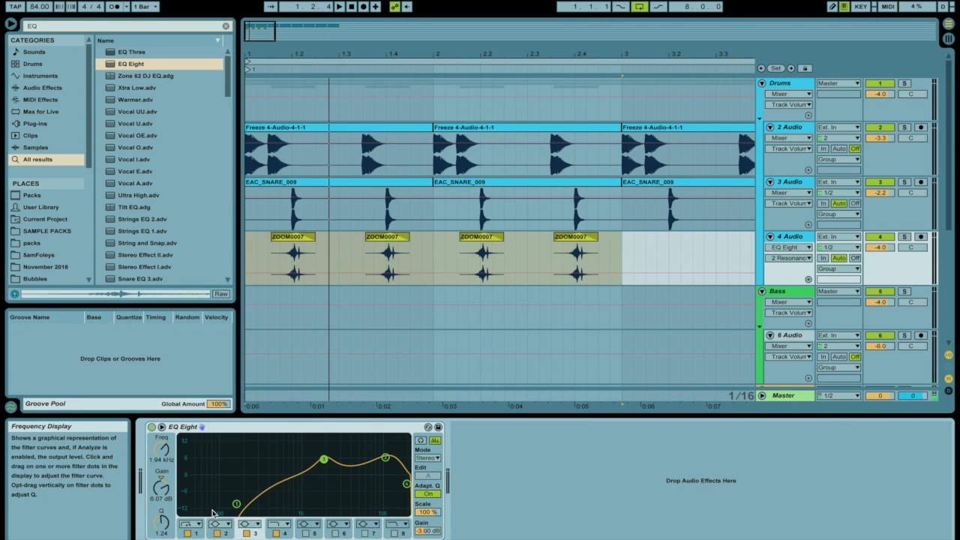
left_click_drag(236, 504, 252, 504)
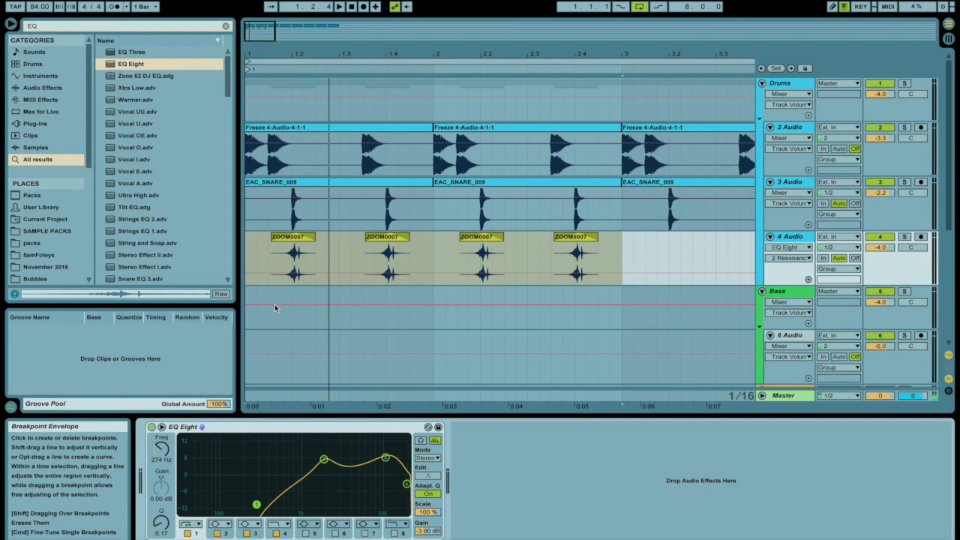
left_click(288, 253)
left_click(288, 254)
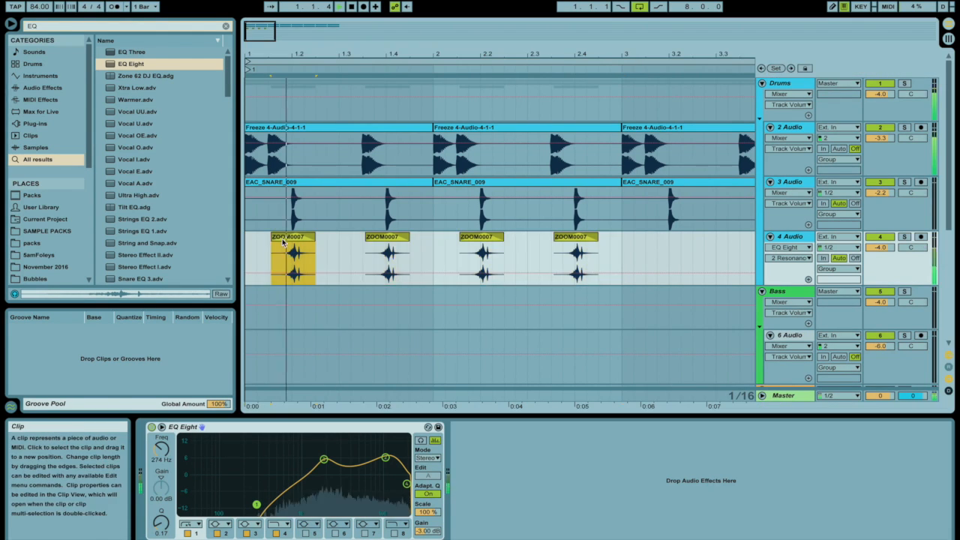
key("minus")
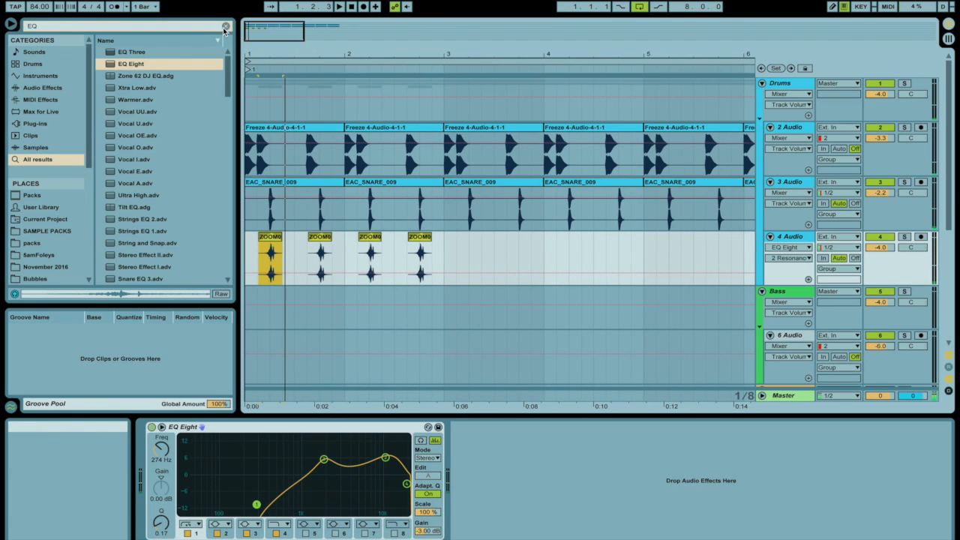
Duplicate the four ZOOM0007 clips from bars 1–3 so the hits repeat through bar 9.
left_click(225, 27)
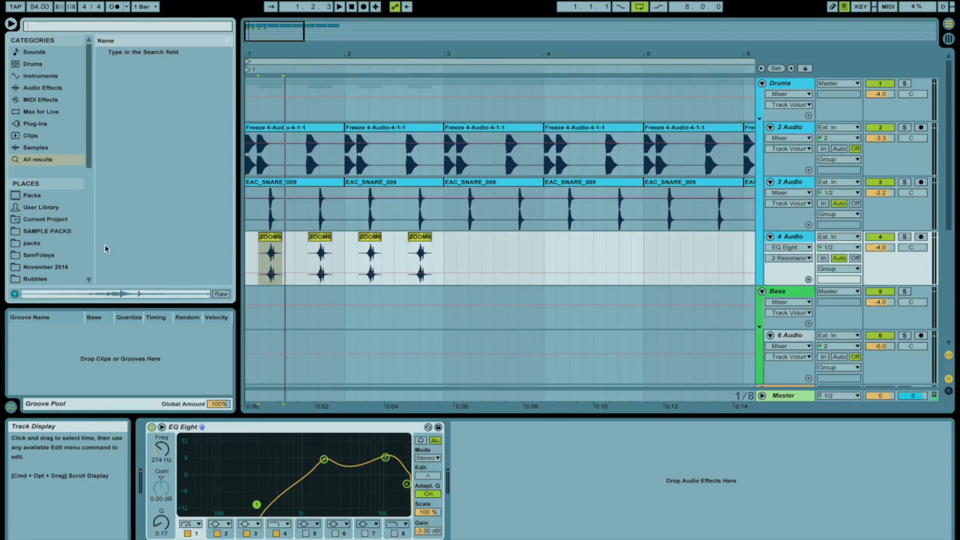
scroll(53, 225, "down", 5)
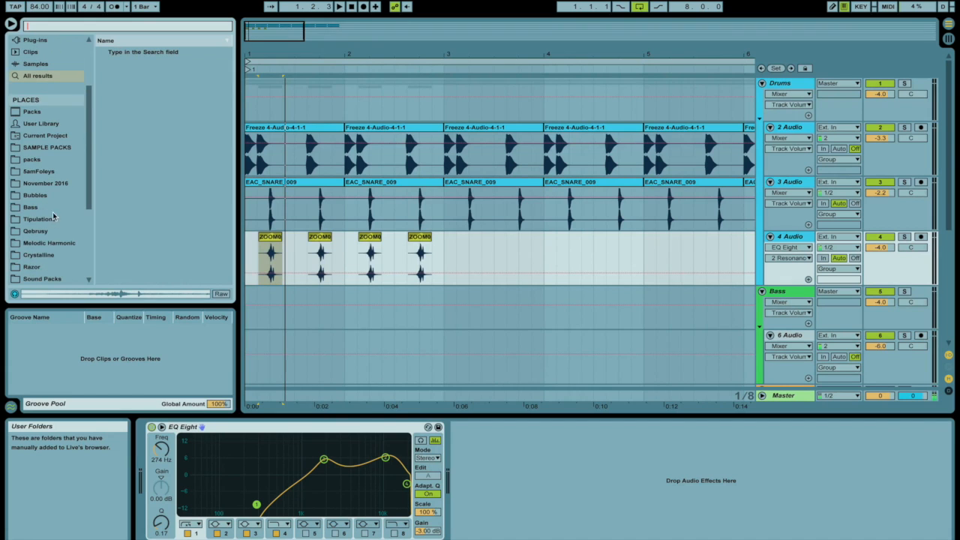
left_click_drag(447, 253, 240, 259)
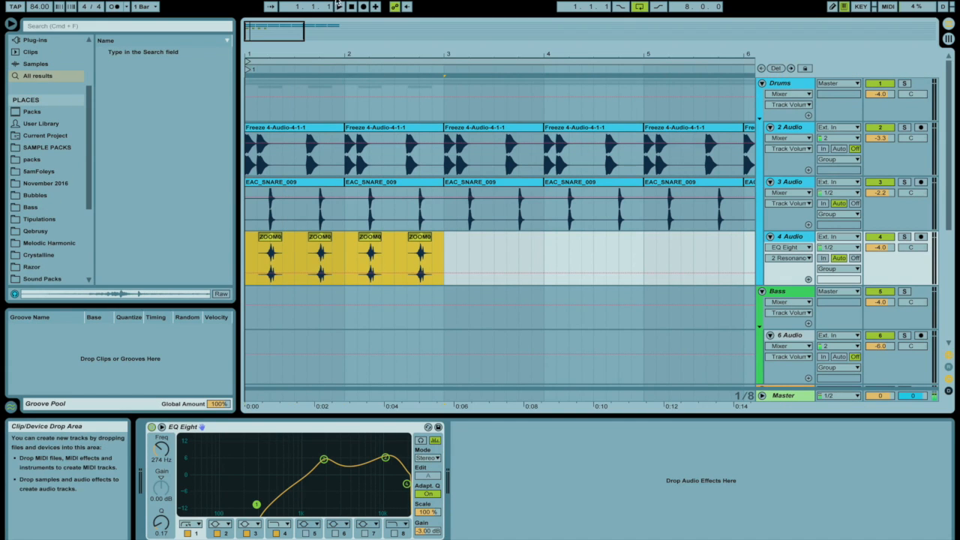
left_click_drag(358, 54, 358, 38)
key("super+d")
key("super+d")
key("super+d")
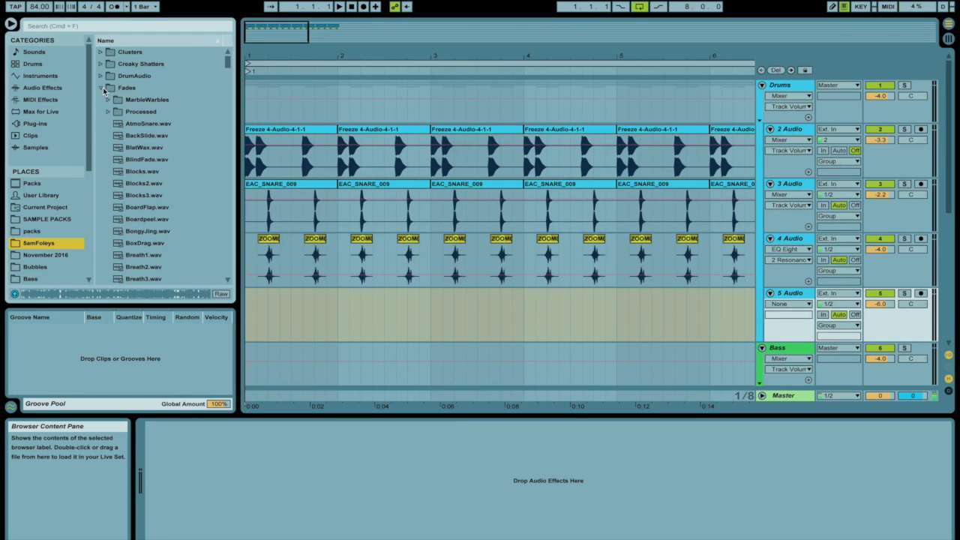
left_click(104, 89)
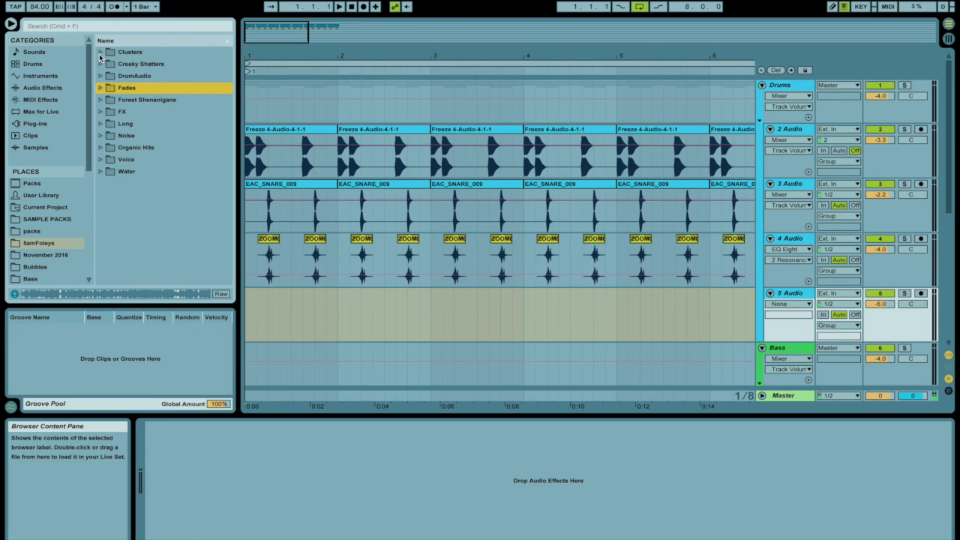
Preview the Creaky Shatters samples and drop BREAKICE9.wav onto 5 Audio near bar 1.
left_click(101, 65)
left_click(101, 65)
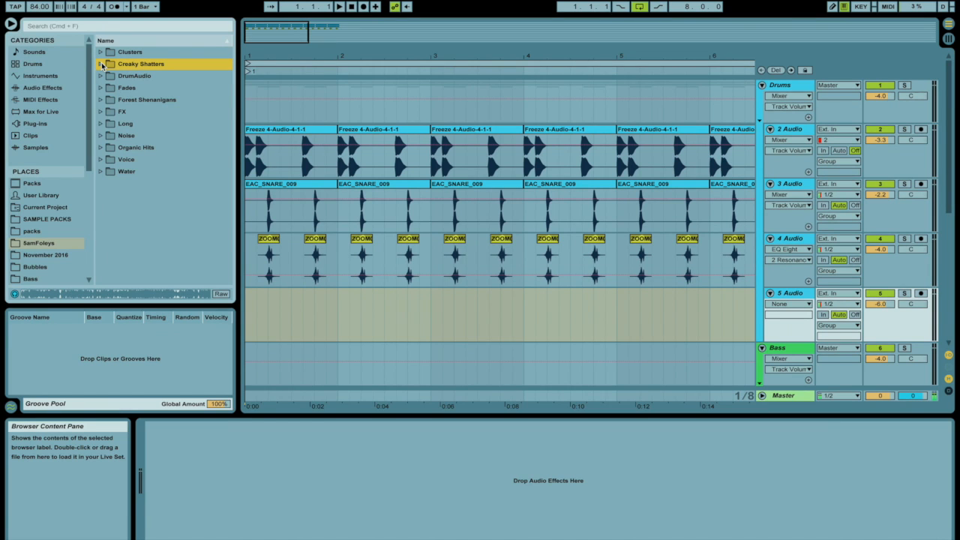
left_click(101, 65)
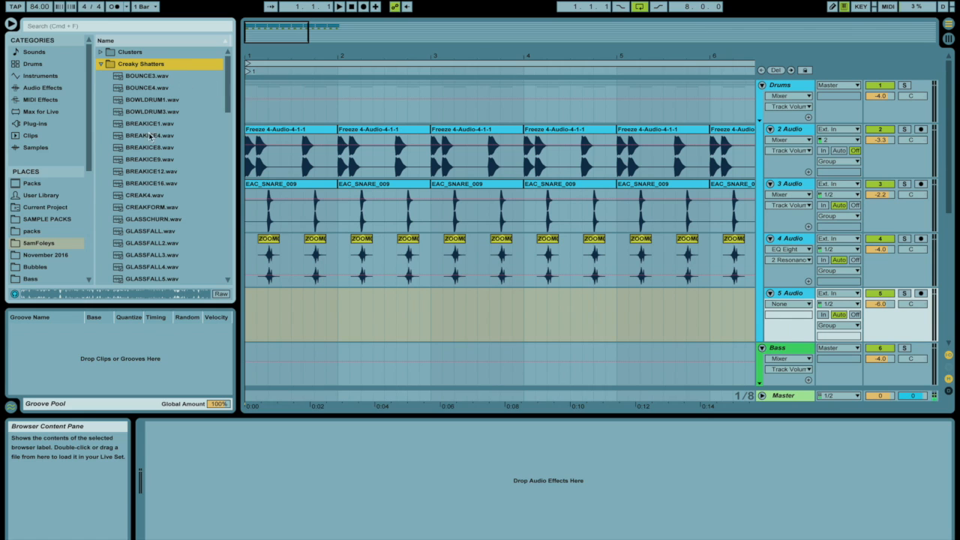
left_click(154, 76)
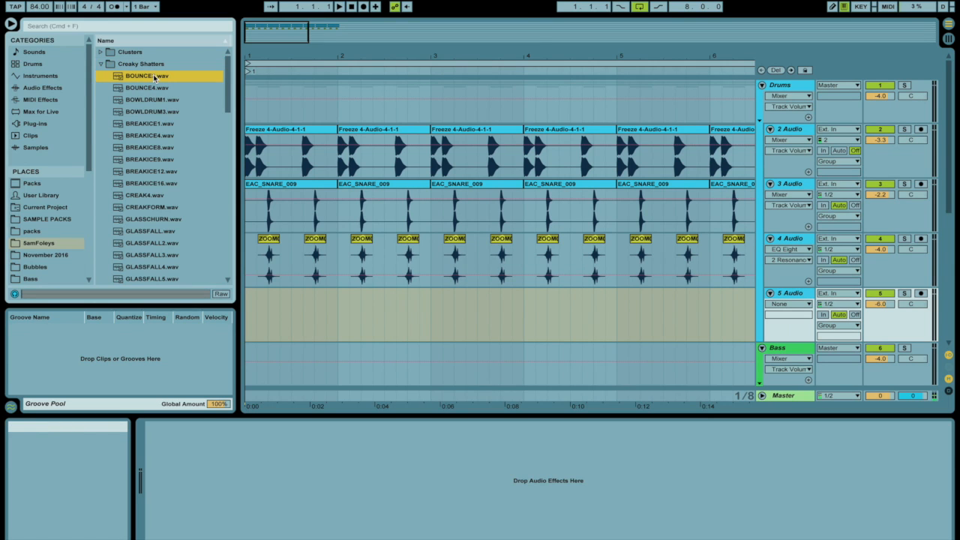
key("Down")
key("Down")
key("Down")
key("Down")
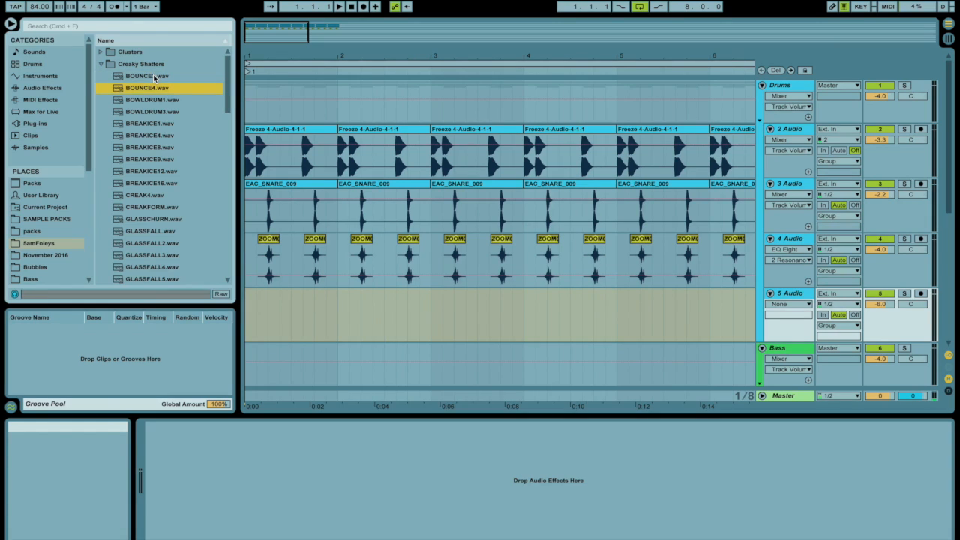
key("Down")
key("Down")
key("Down")
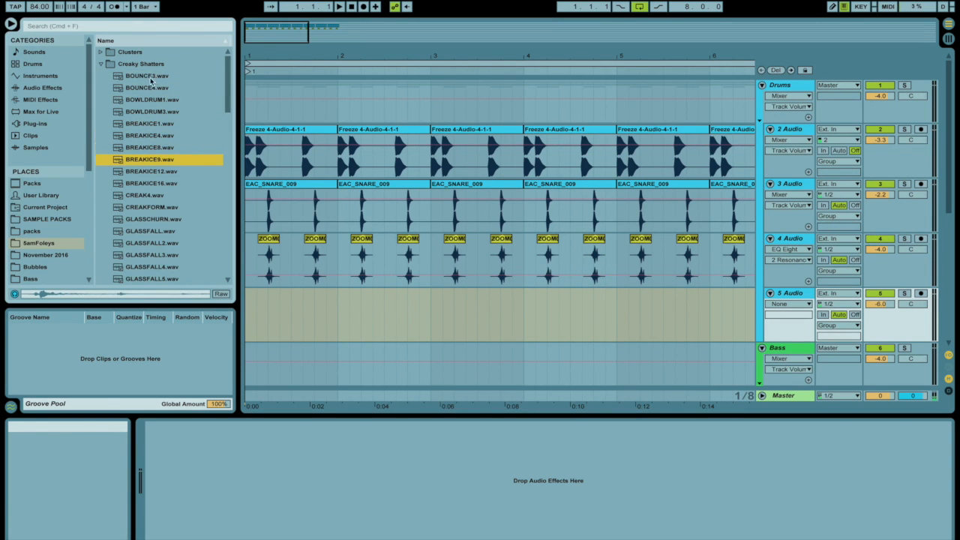
left_click_drag(130, 163, 269, 319)
Place BREAKICE1, BREAKICE8, CREAK4 and GLASSFALL in sequence on 5 Audio across bars 1–3.
left_click(132, 111)
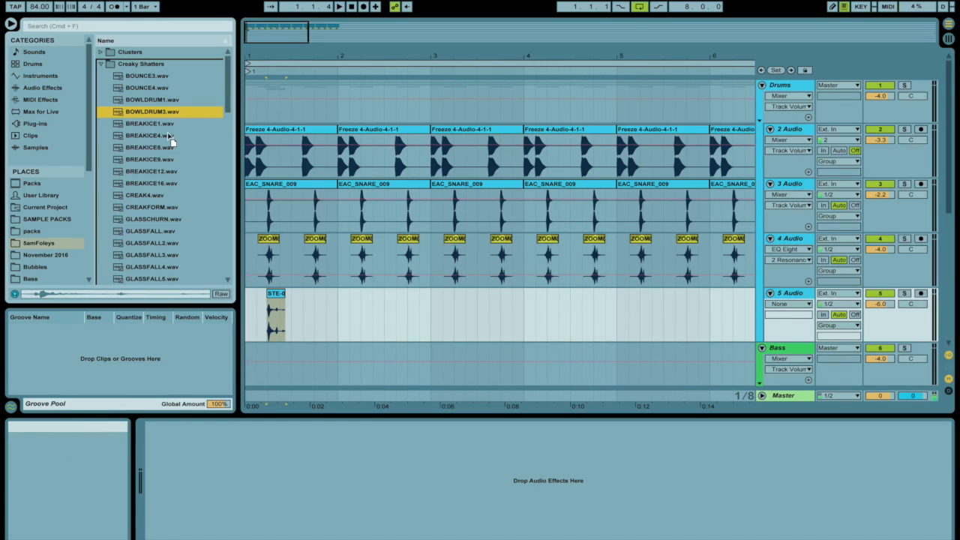
left_click_drag(150, 123, 310, 306)
left_click_drag(150, 147, 362, 299)
left_click_drag(146, 197, 413, 334)
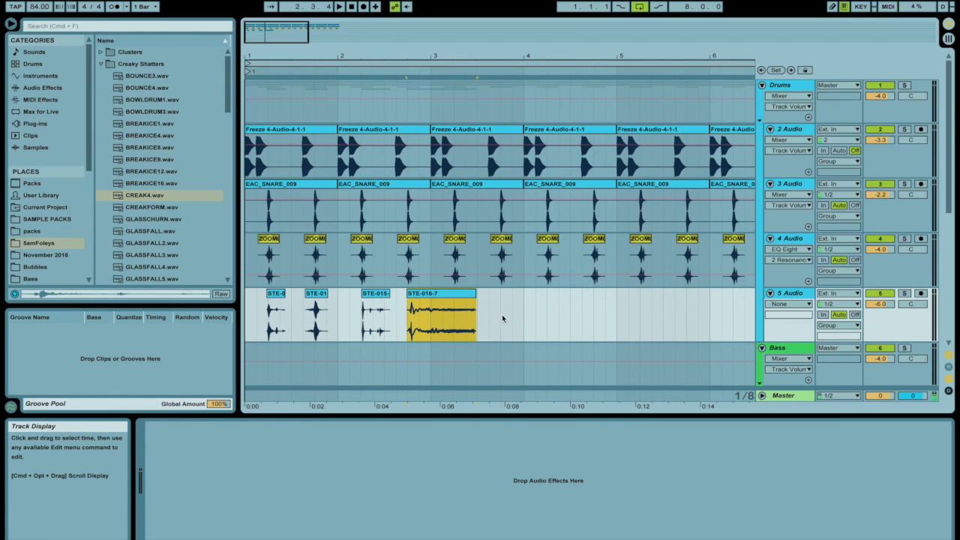
left_click_drag(135, 230, 438, 319)
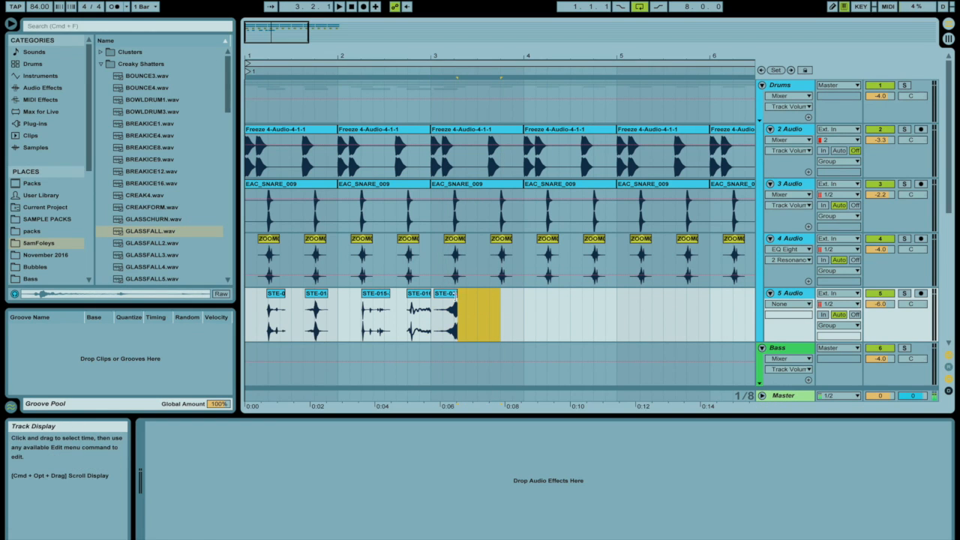
Add GLASSFALL4 to 5 Audio and shift it one grid step later.
left_click(445, 302)
left_click(447, 303)
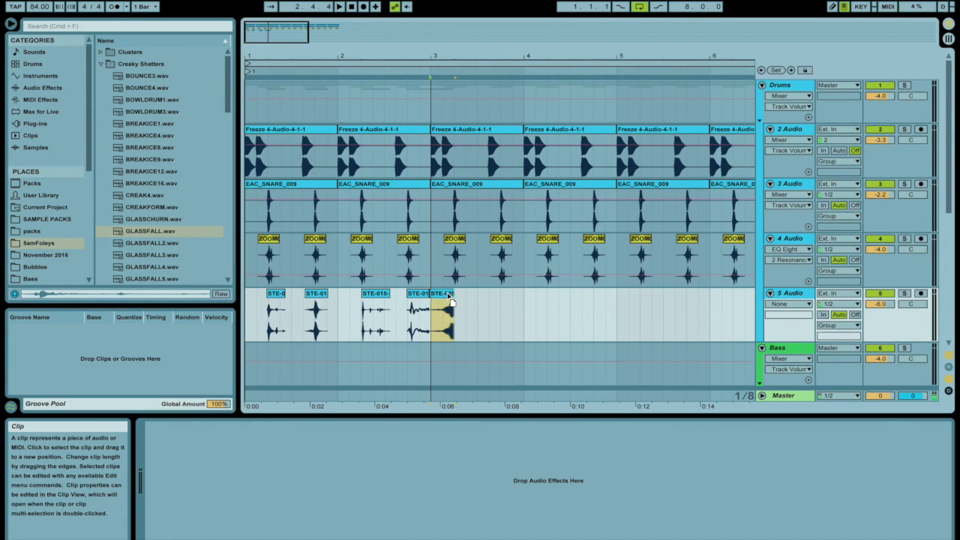
left_click_drag(160, 266, 493, 311)
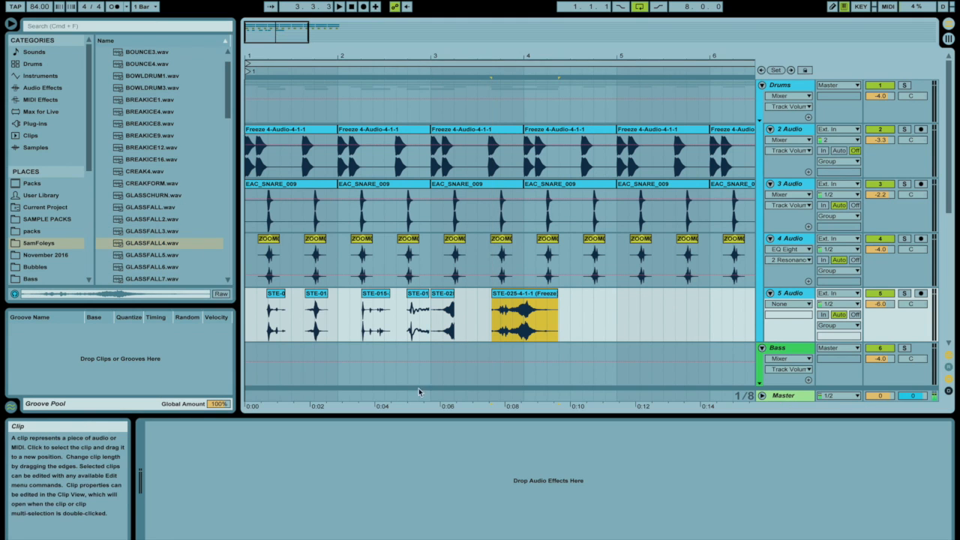
double_click(523, 307)
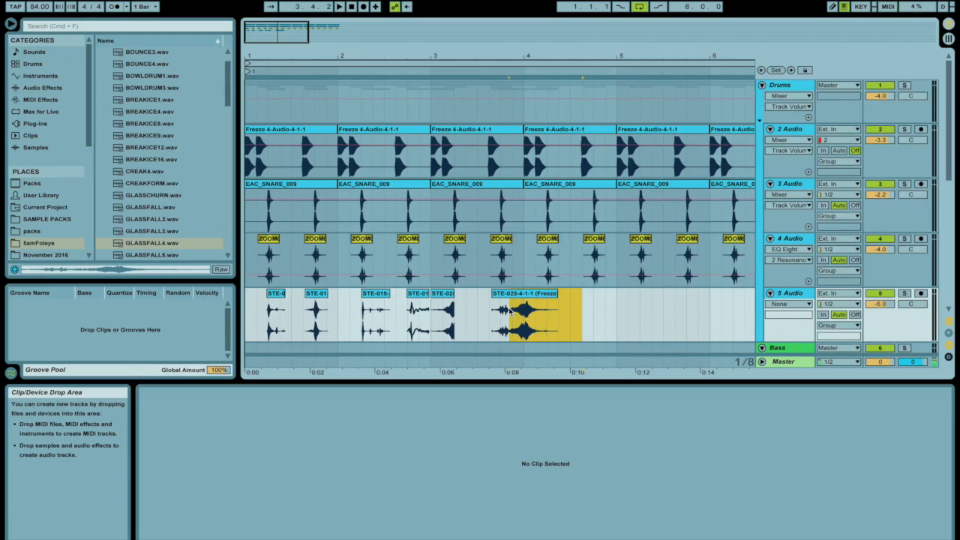
left_click_drag(510, 311, 558, 297)
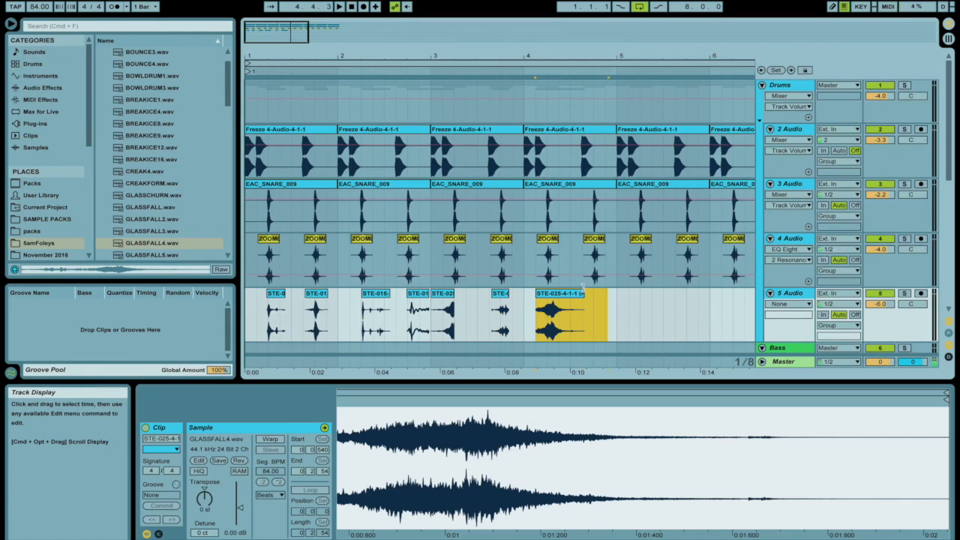
left_click(787, 303)
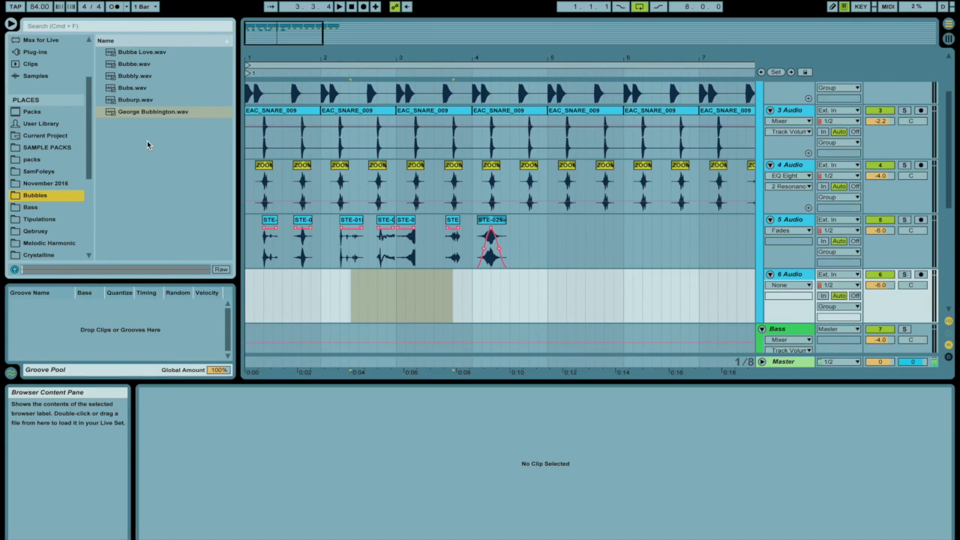
Drop Bubs.wav from the Bubbles folder onto 6 Audio and nudge it between the foley hits.
left_click_drag(132, 88, 388, 291)
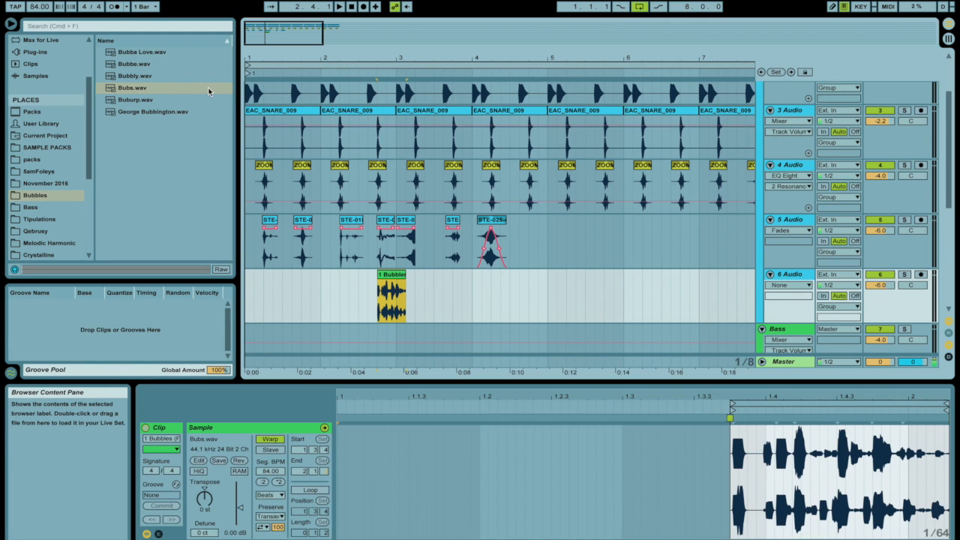
left_click_drag(445, 308, 425, 307)
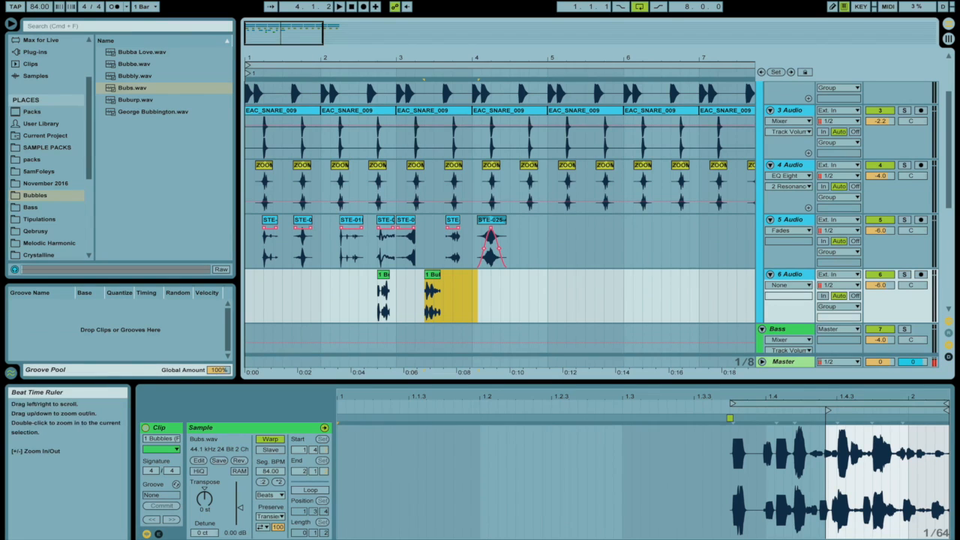
left_click_drag(295, 70, 295, 105)
left_click(247, 228)
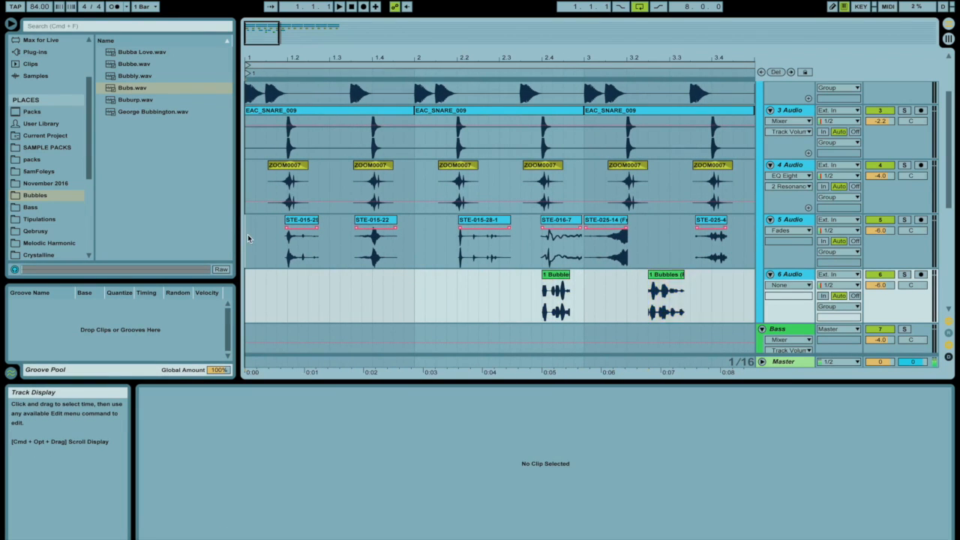
Reorder track 5 so STE-015-22 starts it, followed by STE-015-29.
key("space")
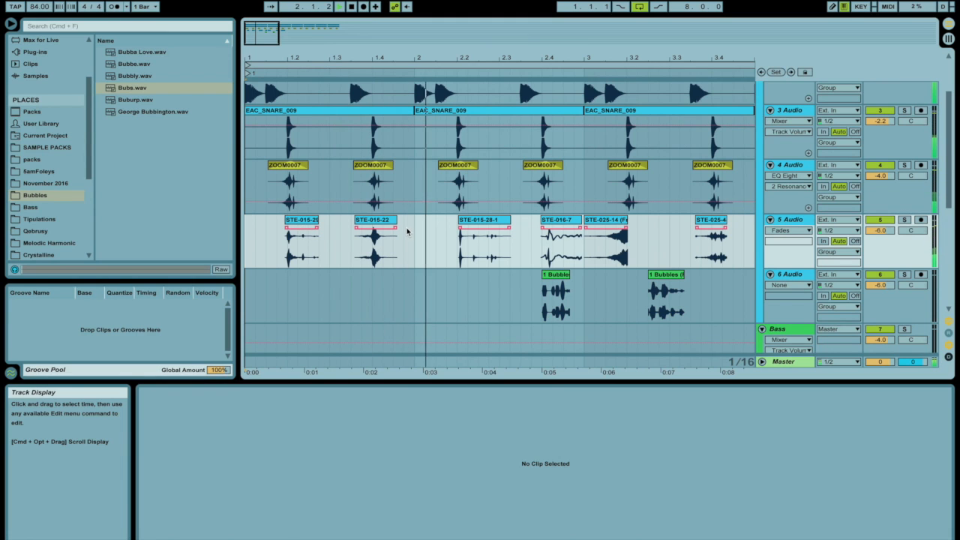
left_click(381, 225)
key("space")
key("Delete")
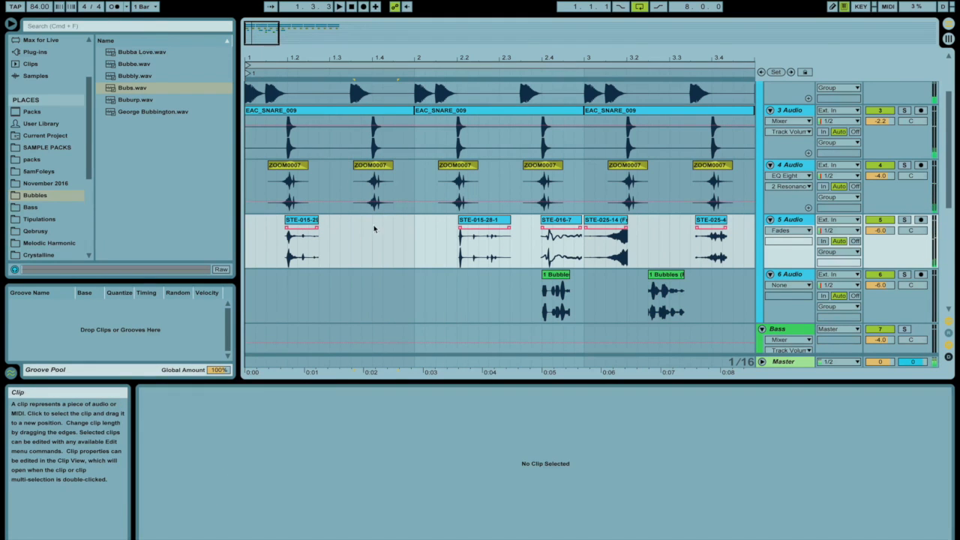
left_click_drag(299, 225, 386, 225)
left_click(290, 240)
key("super+v")
left_click_drag(302, 224, 291, 228)
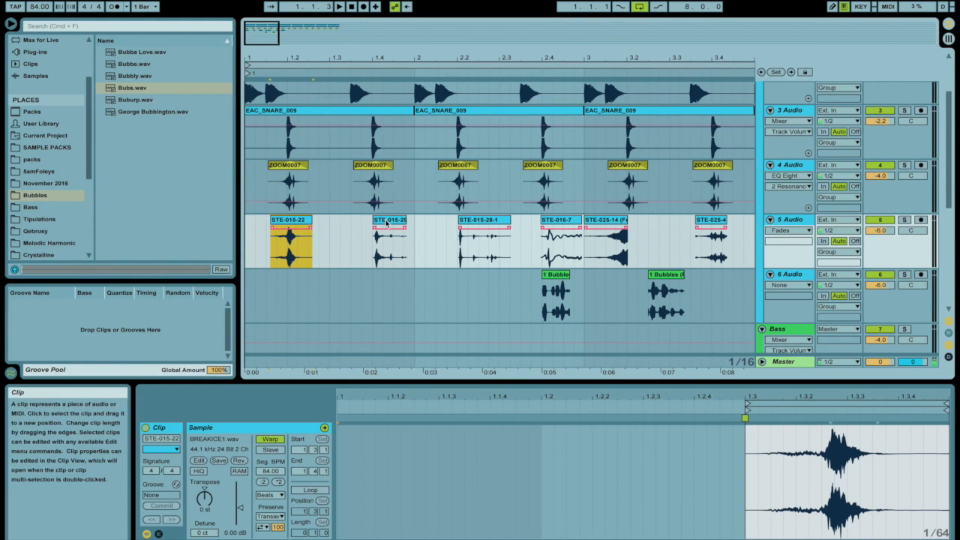
Audition from a chosen point and raise the 5 Audio volume to -4.3 dB.
left_click(388, 227)
left_click(359, 244)
key("space")
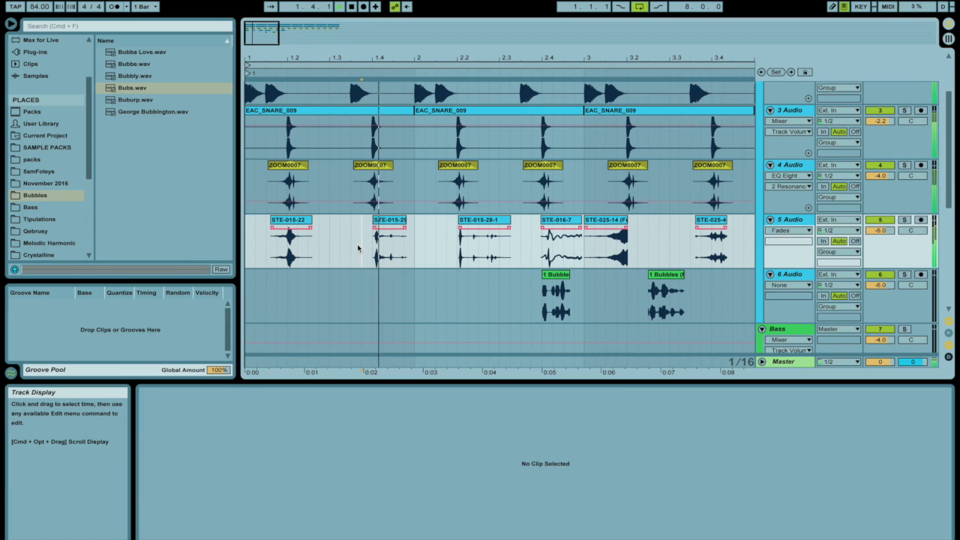
left_click_drag(873, 231, 873, 220)
key("space")
key("space")
key("space")
double_click(791, 220)
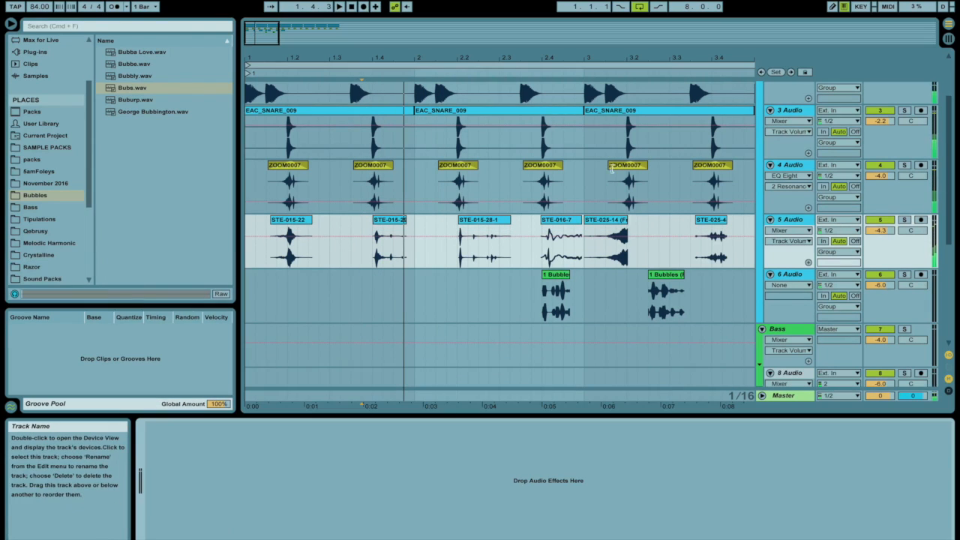
Add EQ Three to 5 Audio, switch off L/M, cut GainMid to -11.5 dB, high crossover 998 Hz.
left_click(89, 28)
type("EQ")
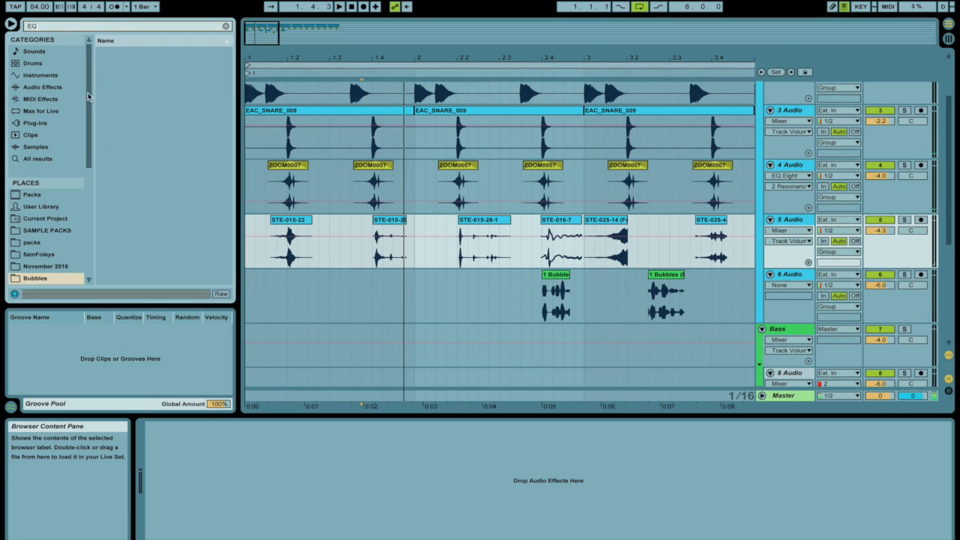
left_click_drag(128, 54, 315, 184)
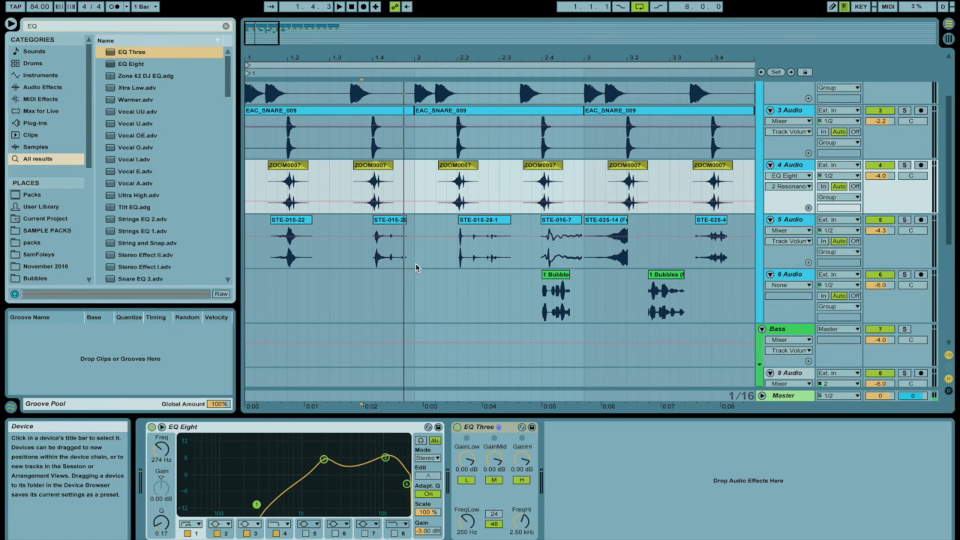
left_click(328, 248)
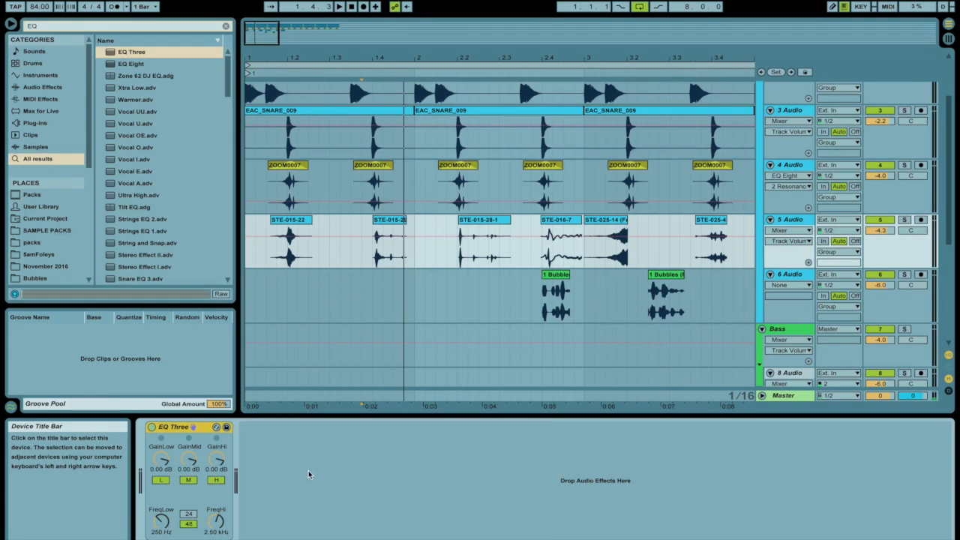
left_click(167, 480)
left_click(188, 480)
left_click(163, 480)
left_click(189, 460)
left_click_drag(189, 460, 189, 484)
key("space")
left_click_drag(217, 521, 216, 538)
key("space")
Raise the 5 Audio volume to -1.7 dB and make its lane taller.
key("space")
key("space")
left_click_drag(885, 244, 881, 221)
key("space")
key("space")
key("space")
left_click_drag(780, 258, 780, 267)
Add a Reverb after EQ Three with 3.62 s decay and Diffuse at -11 dB.
left_click(120, 29)
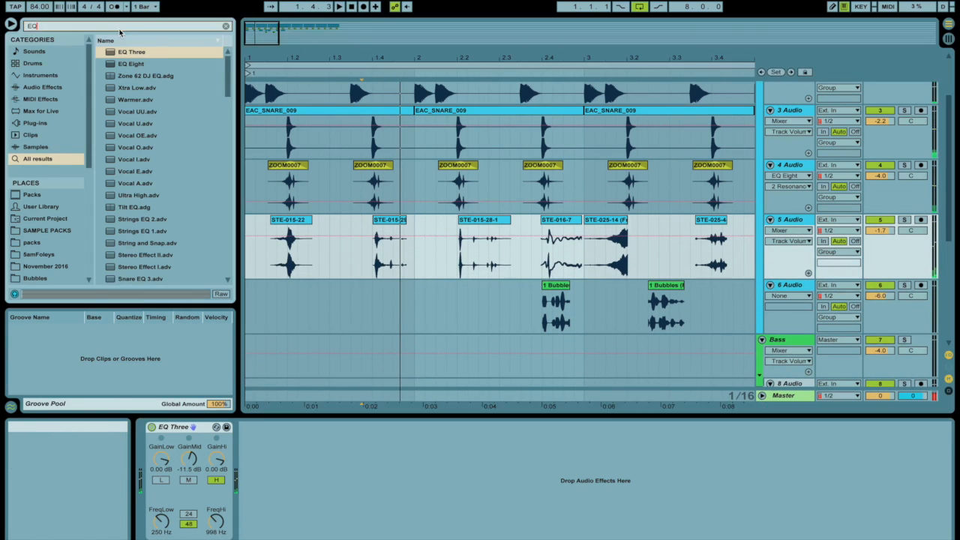
type("rev")
left_click_drag(128, 51, 553, 486)
left_click_drag(403, 523, 402, 534)
left_click_drag(527, 484, 516, 500)
left_click_drag(527, 523, 527, 526)
key("space")
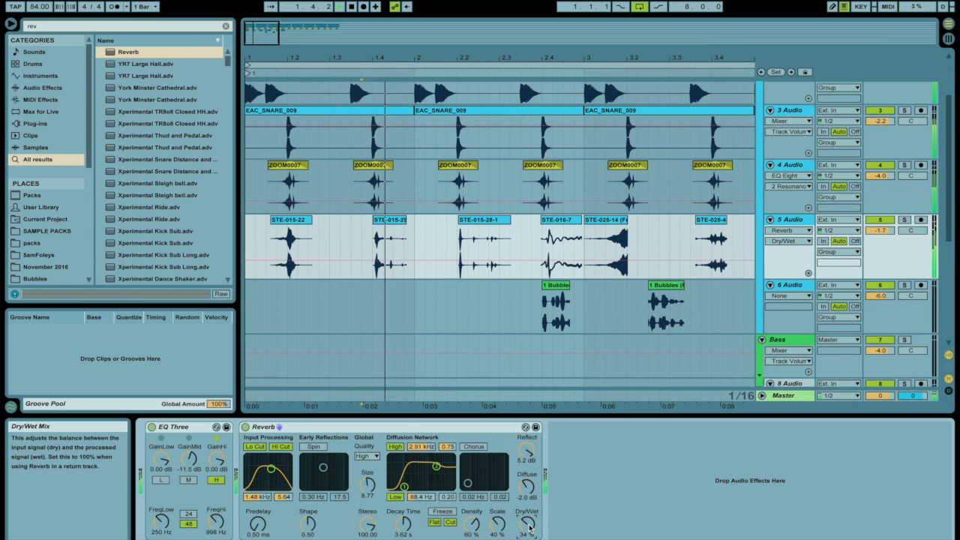
left_click_drag(527, 486, 527, 510)
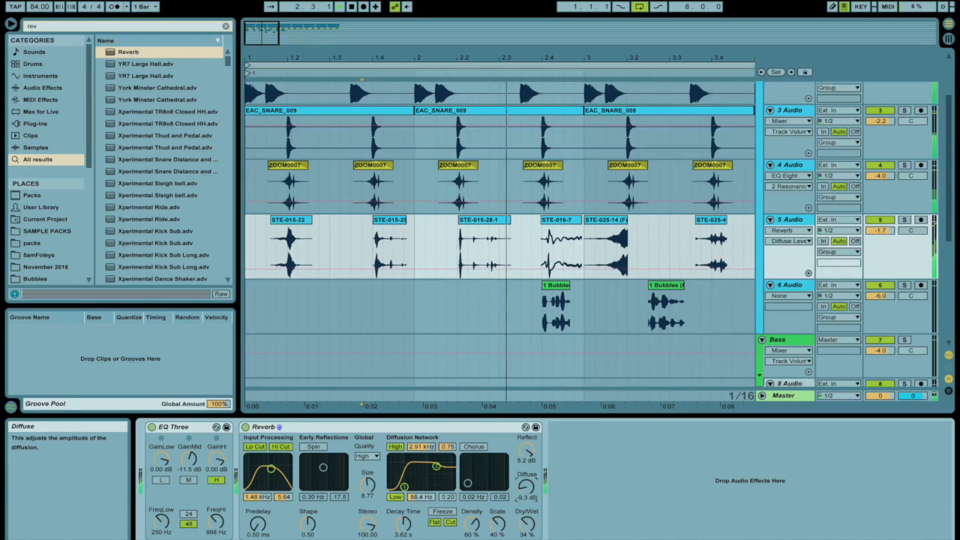
left_click_drag(428, 58, 427, 49)
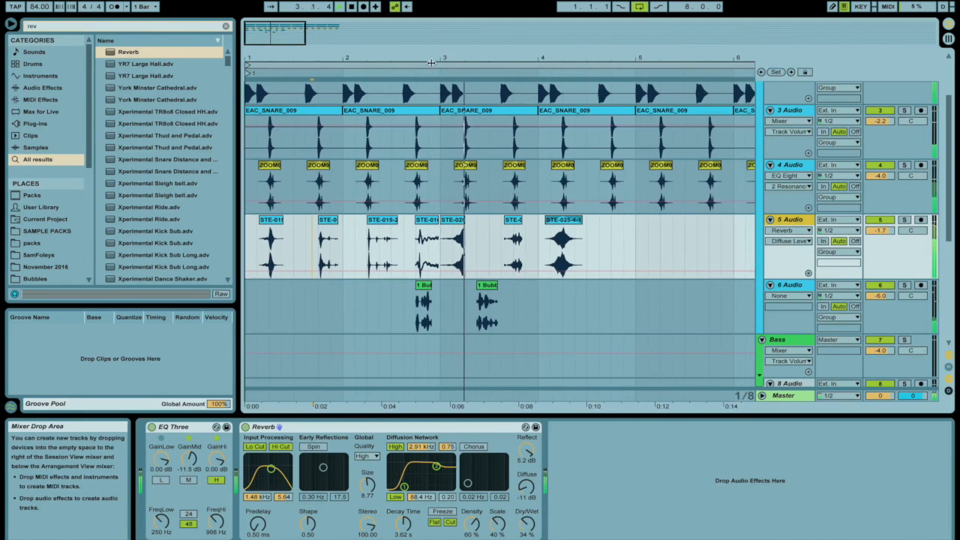
key("space")
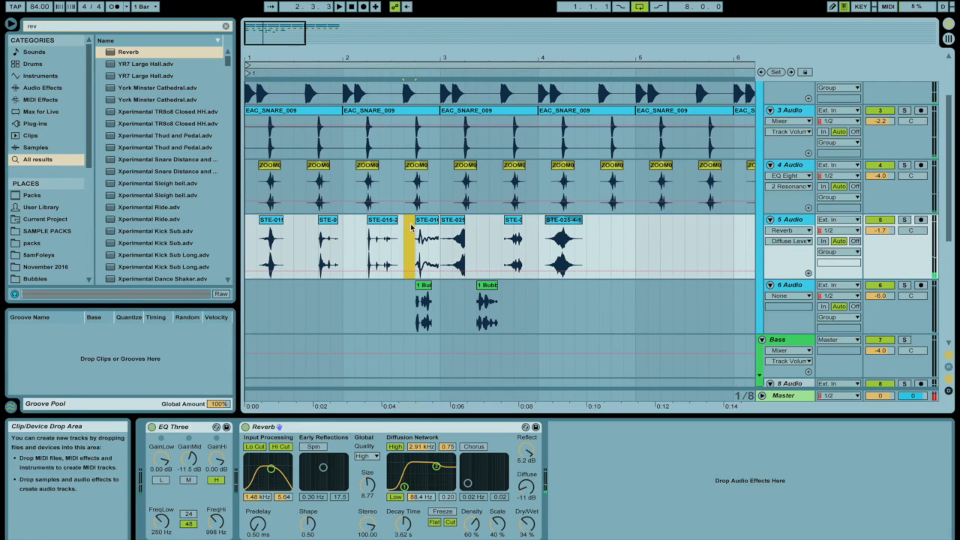
Audition the STE-016-7 creak clip on track 5 and turn off its warping.
left_click(434, 223)
key("space")
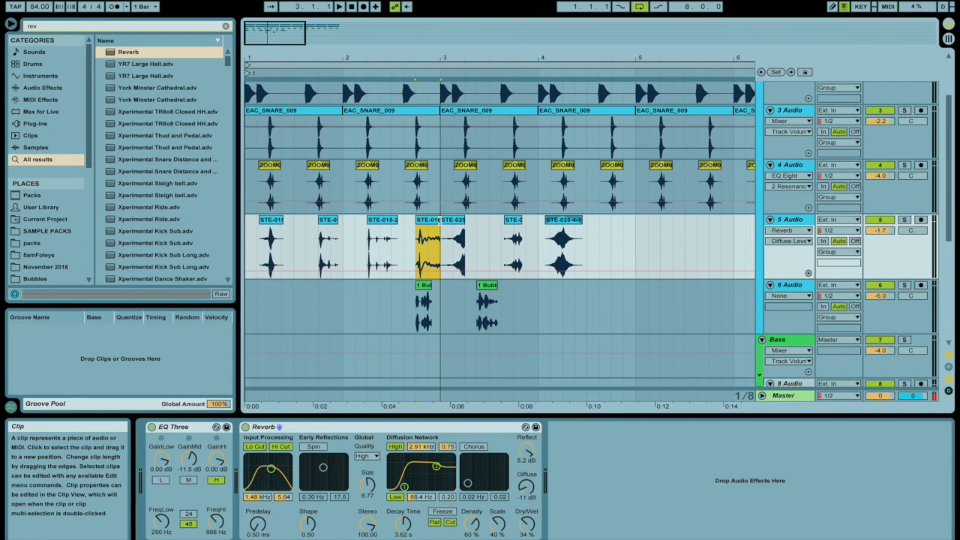
double_click(436, 221)
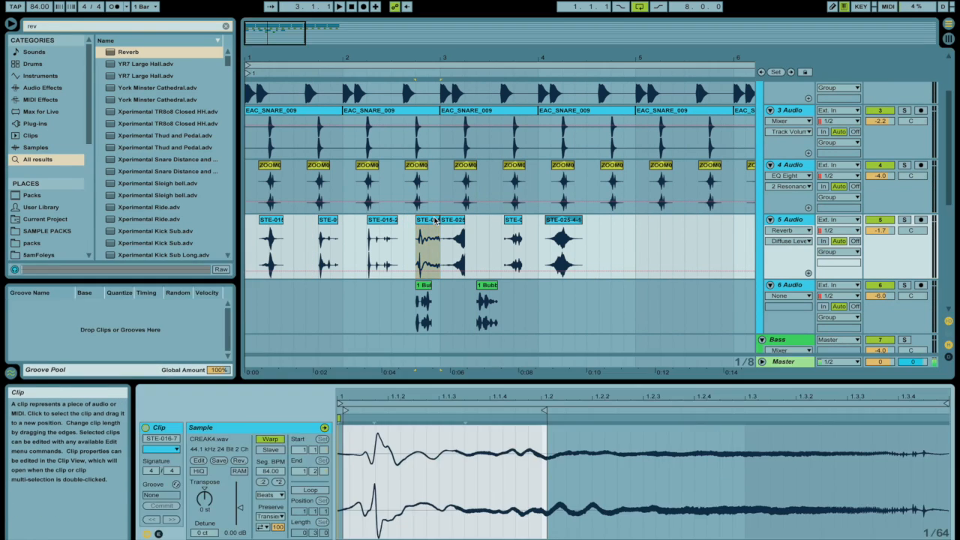
left_click(273, 437)
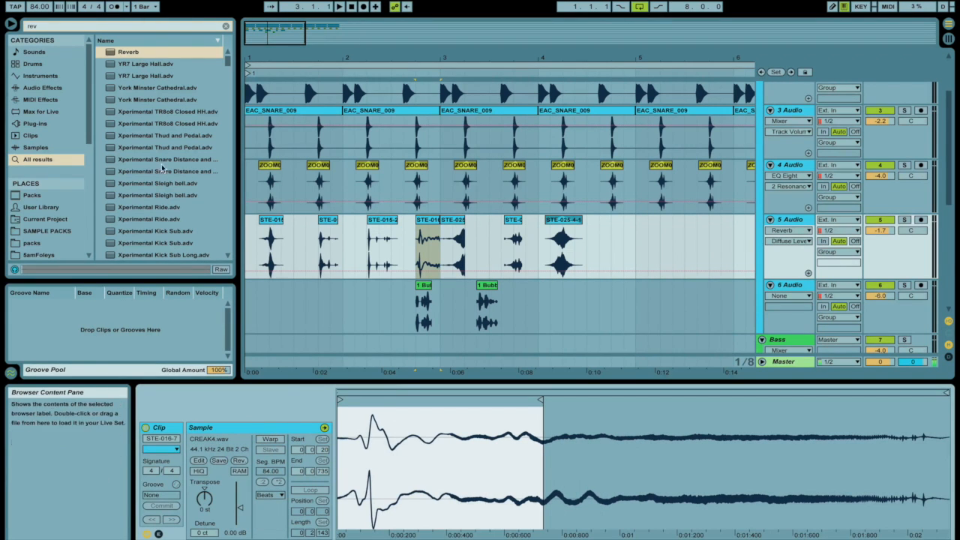
Clear the reverb search and browse the November 2016 sample folder, HearemSearem.wav to Zerbit Smurf.wav.
left_click(46, 231)
scroll(48, 234, "down", 1)
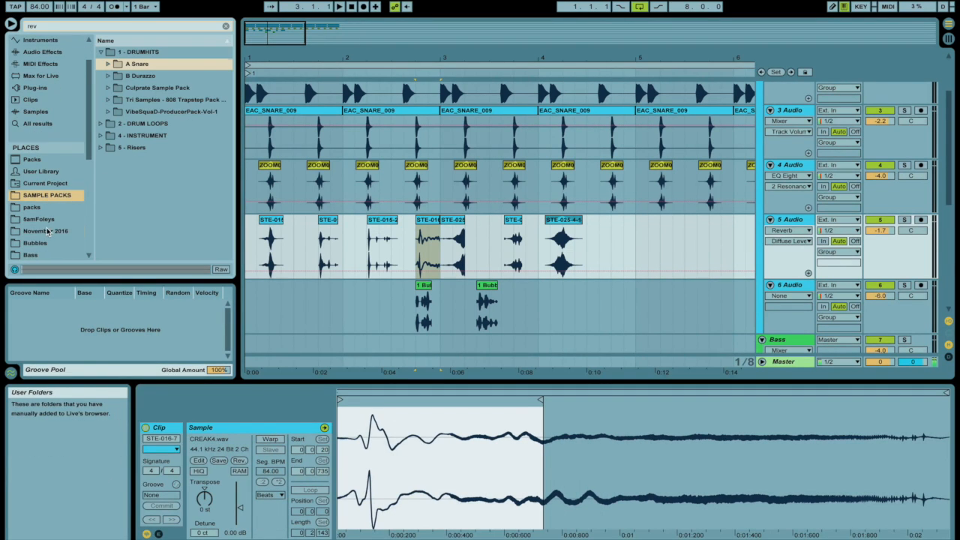
left_click(48, 232)
scroll(43, 203, "down", 2)
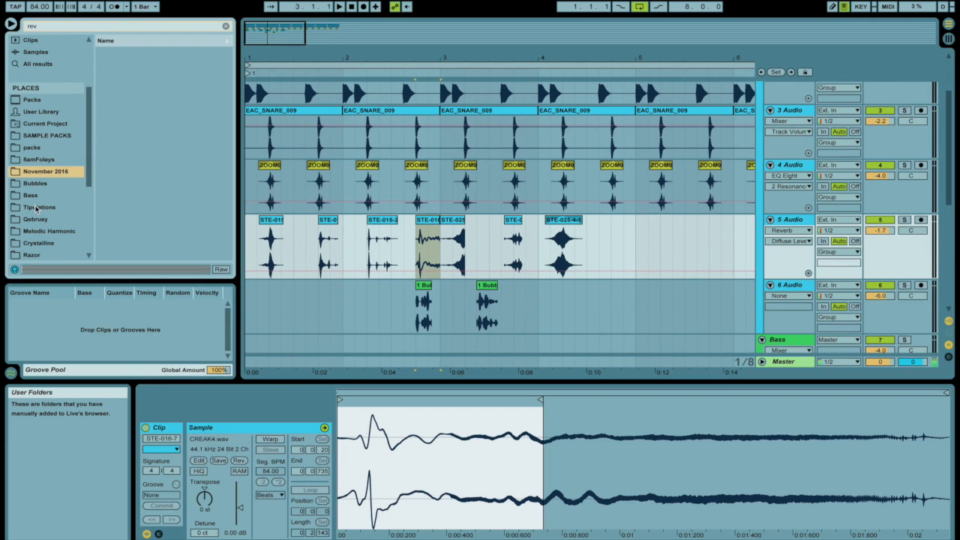
scroll(43, 219, "down", 1)
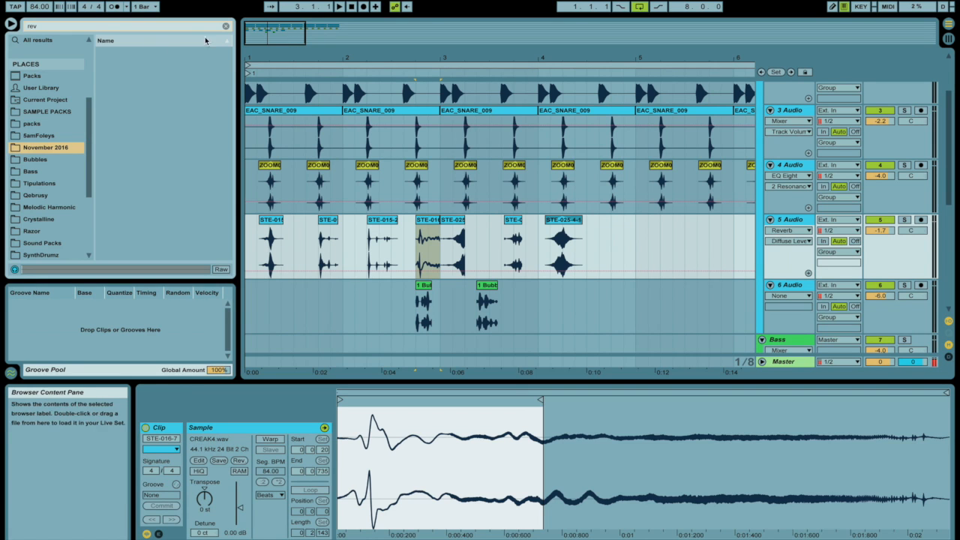
left_click(226, 26)
scroll(98, 216, "down", 12)
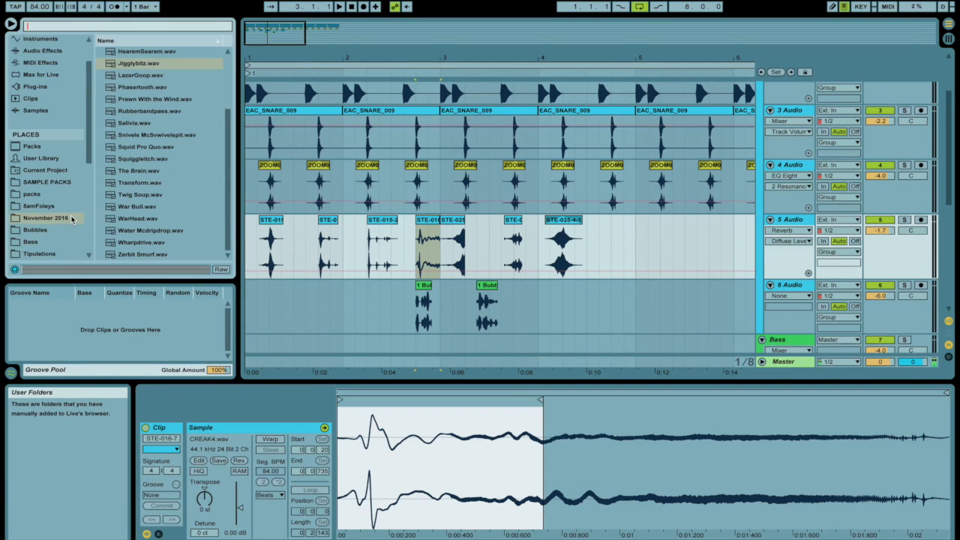
scroll(52, 223, "up", 10)
scroll(52, 223, "down", 10)
scroll(52, 223, "up", 10)
scroll(52, 222, "down", 10)
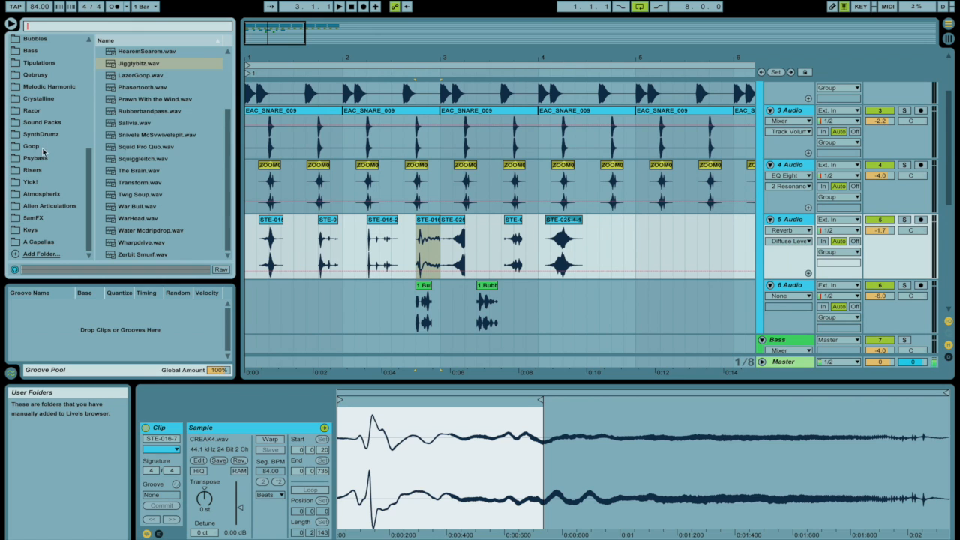
Lay Jigglybitz.wav across track 6 from bar 1, add a new empty audio track, and pick LazerGoop.wav.
left_click_drag(428, 51, 384, 51)
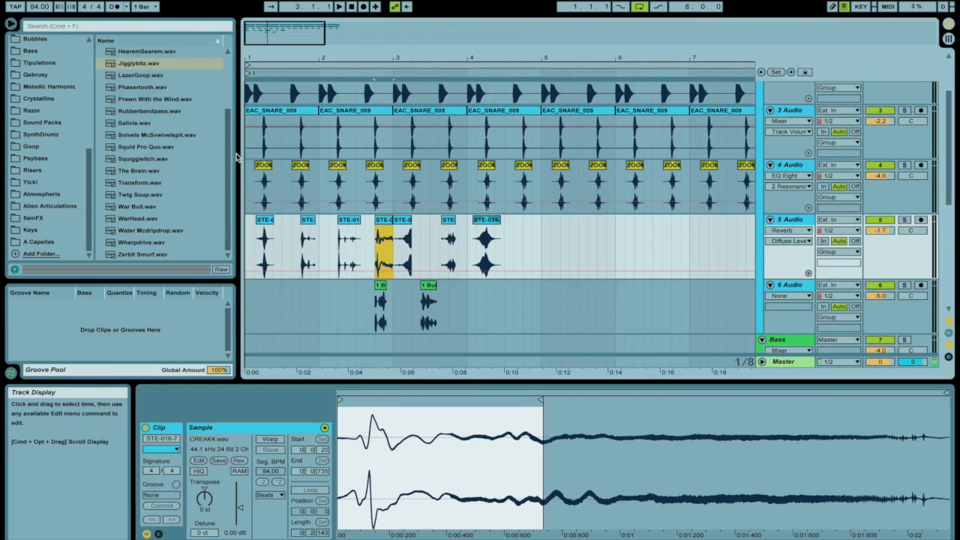
left_click(122, 170)
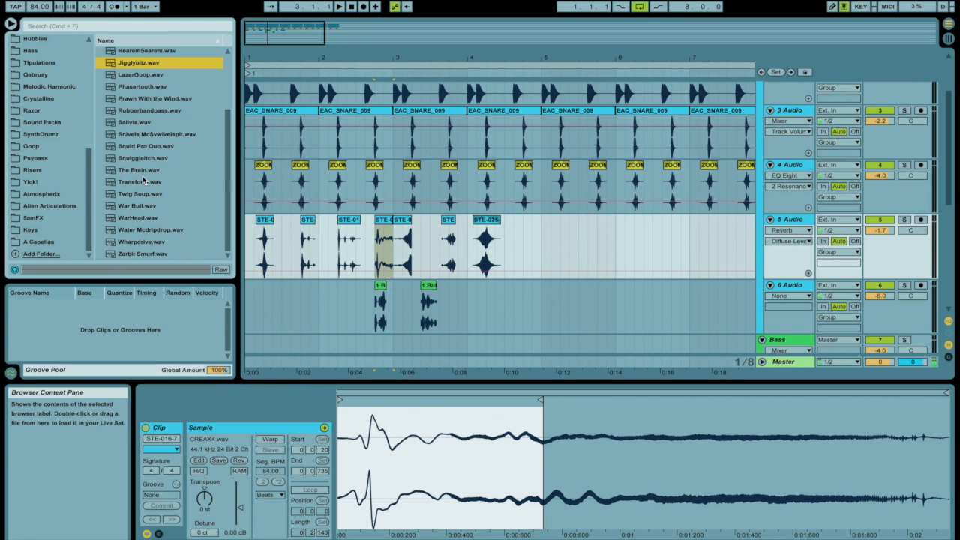
mouse_move(145, 63)
left_mouse_down()
mouse_move(560, 252)
mouse_move(534, 256)
mouse_move(131, 66)
left_mouse_up()
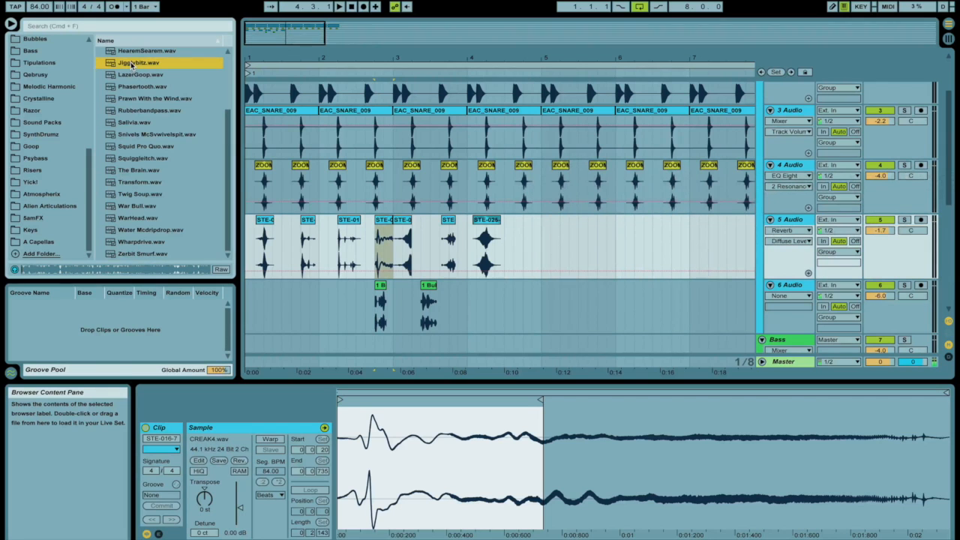
left_click_drag(129, 66, 249, 313)
left_click_drag(367, 39, 366, 15)
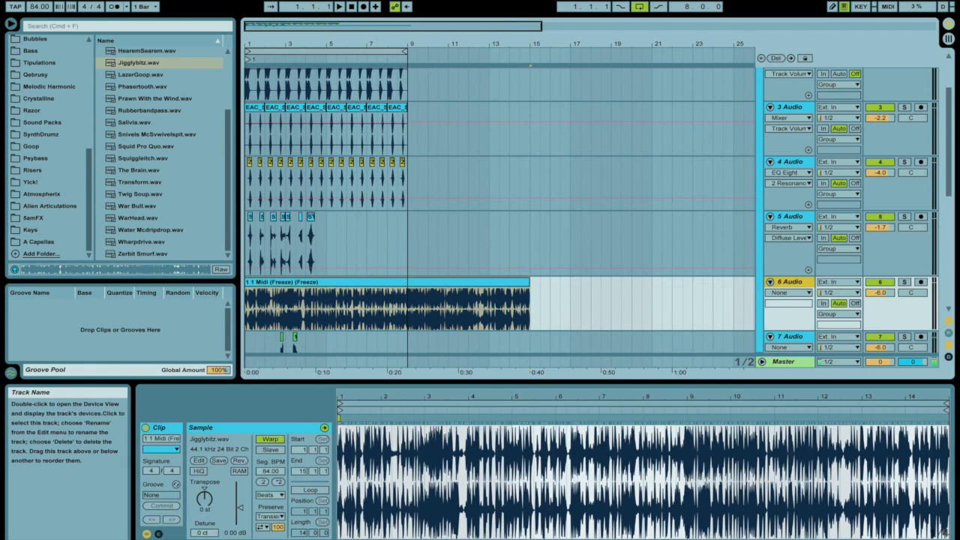
key("super+t")
left_click(136, 77)
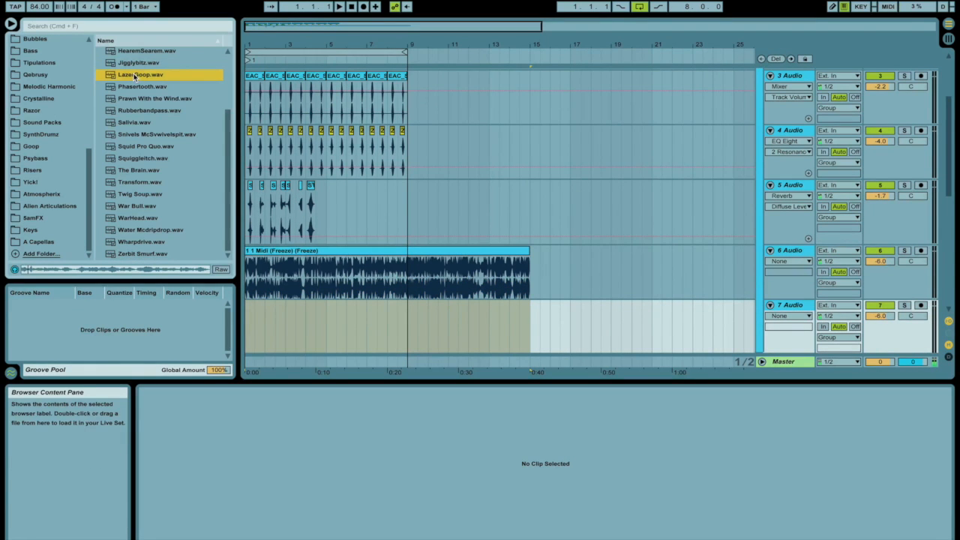
Place LazerGoop.wav on track 7 at bar 1, then deactivate and fold track 6.
left_click_drag(135, 77, 248, 322)
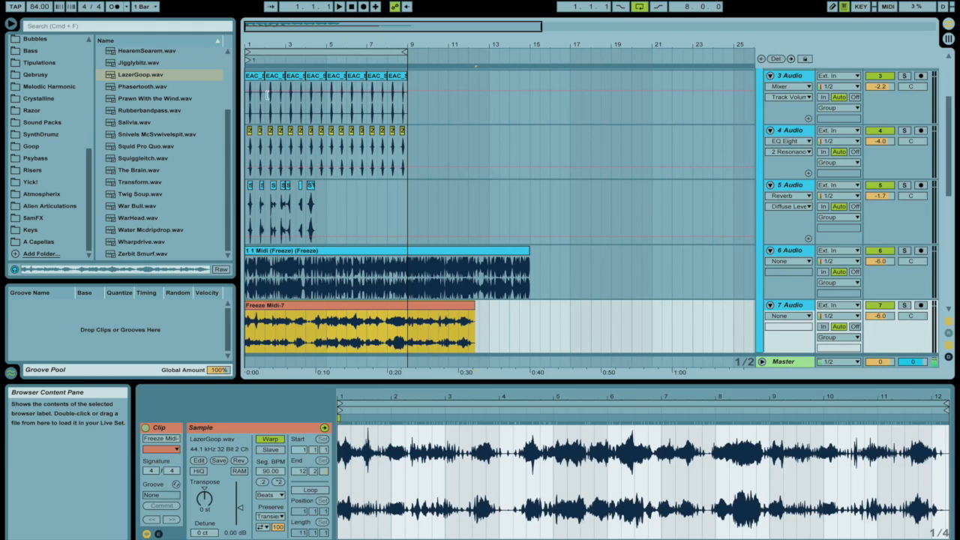
left_click(148, 78)
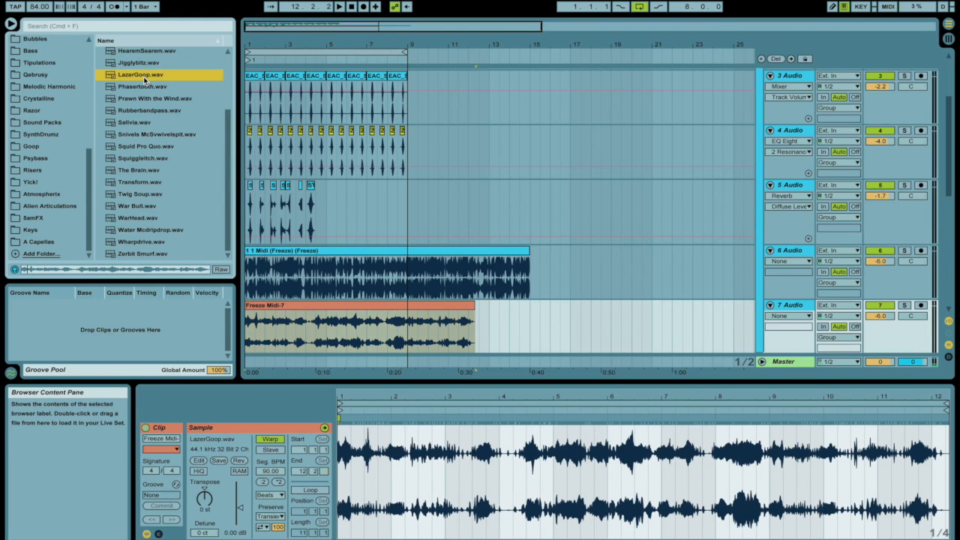
left_click_drag(253, 36, 253, 128)
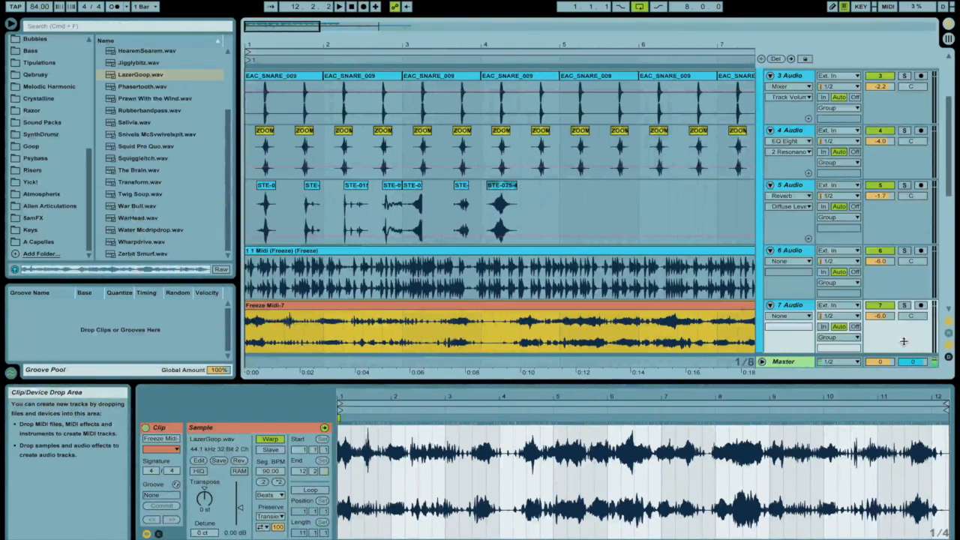
left_click(880, 251)
left_click(769, 250)
Delete the 1.2–1.3 stretch of track 7's Freeze Midi-7 audio and play back the gap.
left_click(328, 266)
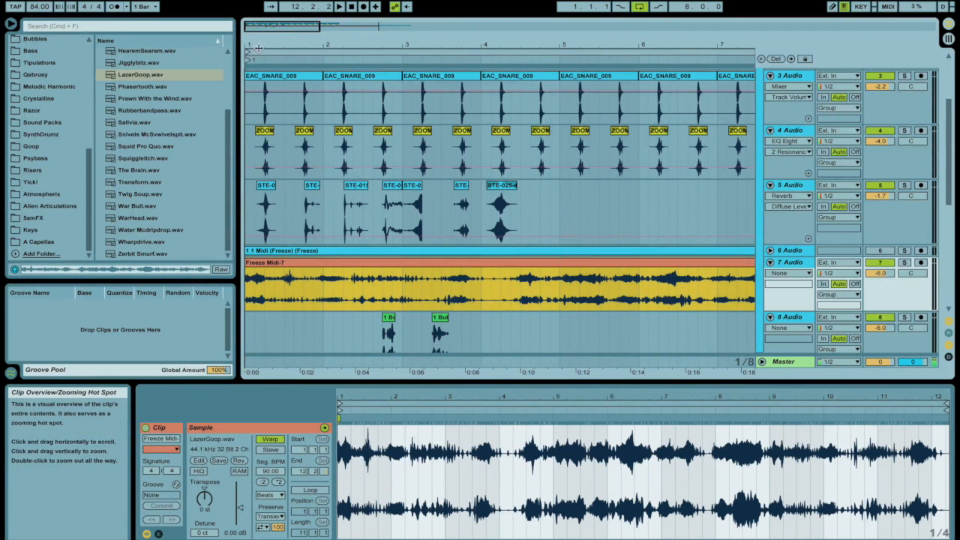
left_click_drag(254, 47, 255, 127)
key("space")
left_click_drag(301, 290, 356, 290)
key("Delete")
left_click(289, 263)
key("space")
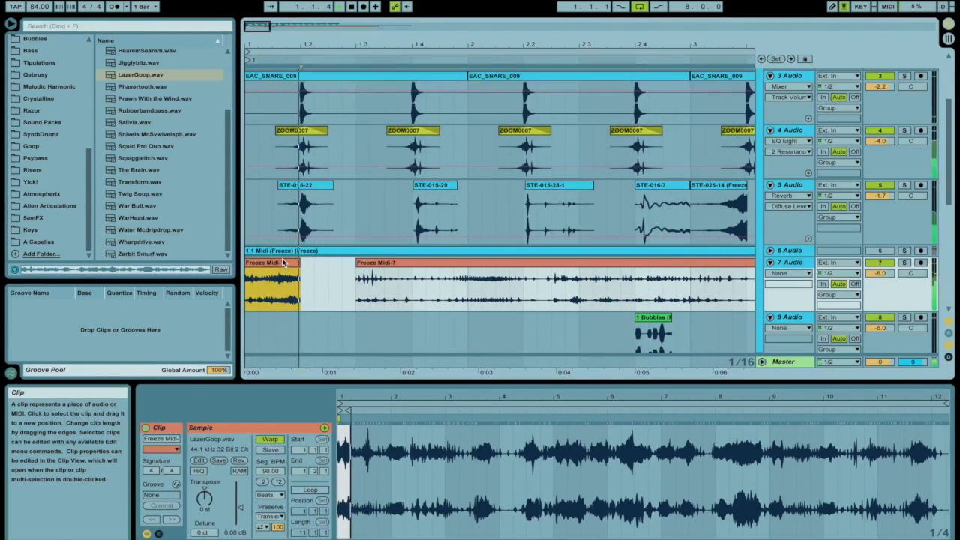
Raise track 7's volume to -2.7 and turn off warping on the selected Freeze Midi-7 slice.
left_click_drag(877, 274, 877, 259)
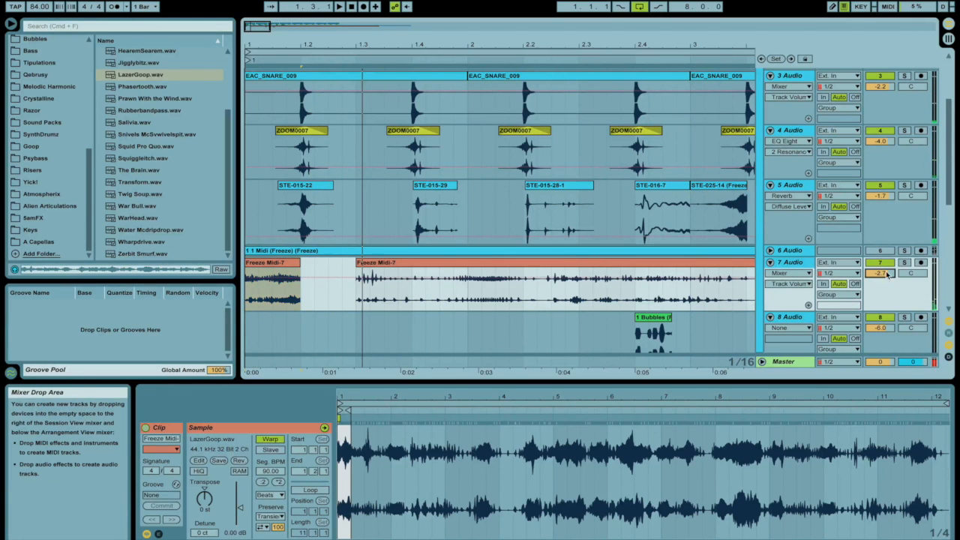
left_click(278, 264)
left_click_drag(302, 292, 351, 293)
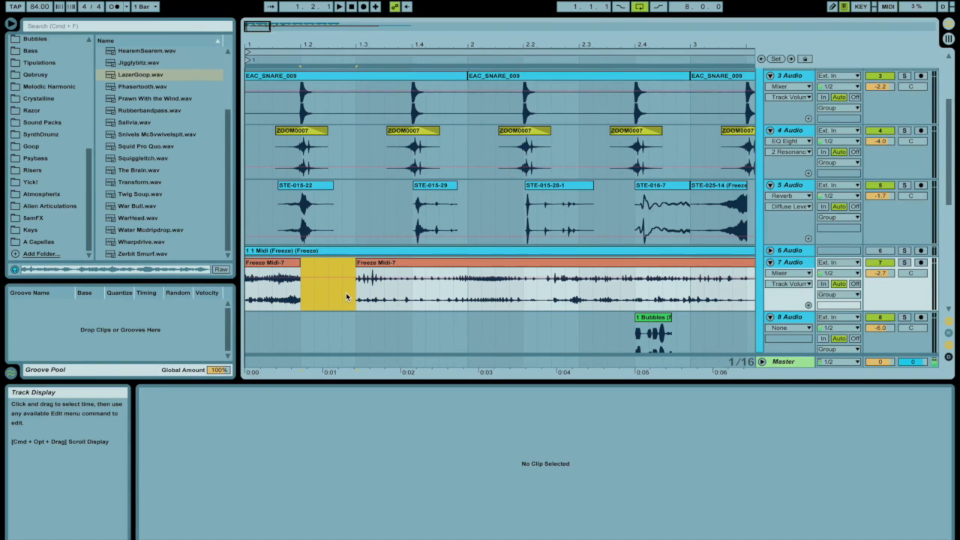
left_click_drag(358, 298, 228, 300)
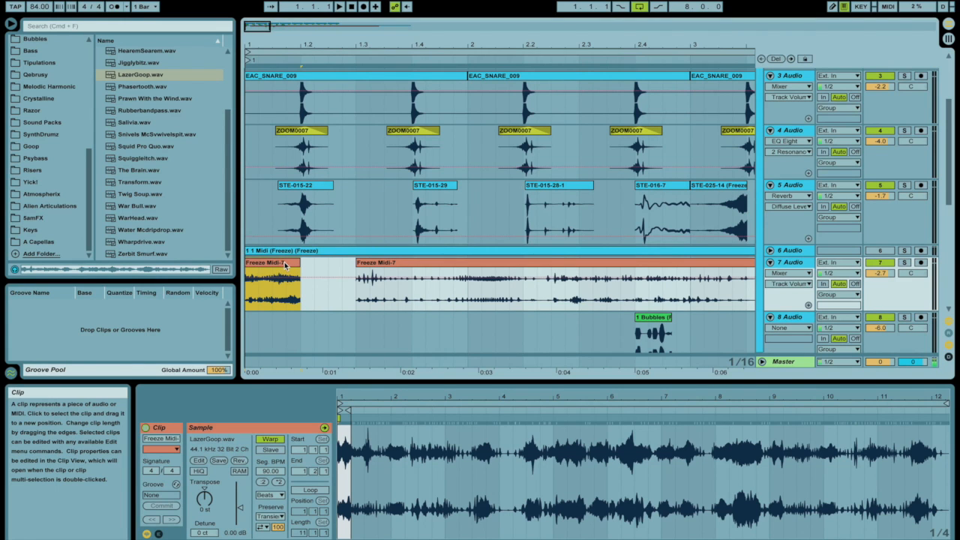
left_click(270, 438)
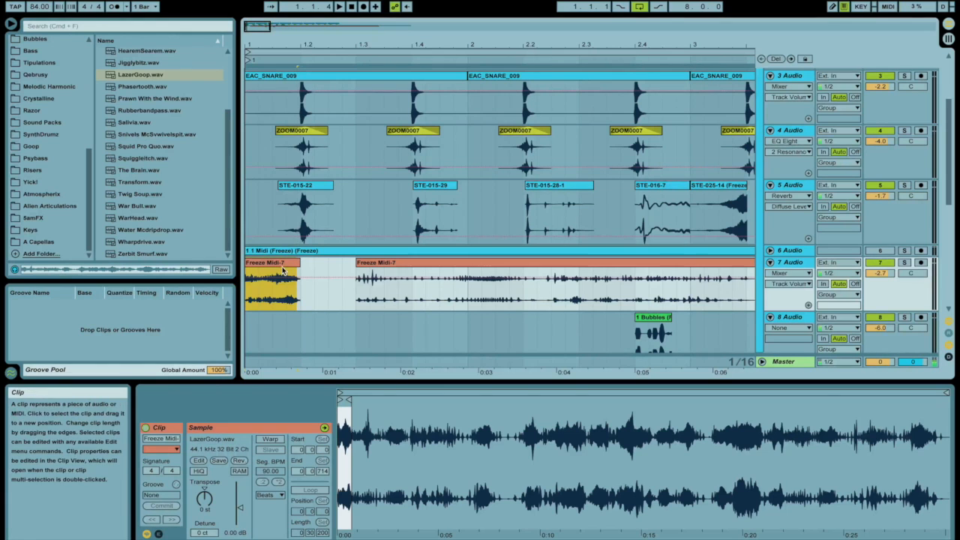
left_click_drag(403, 45, 327, 46)
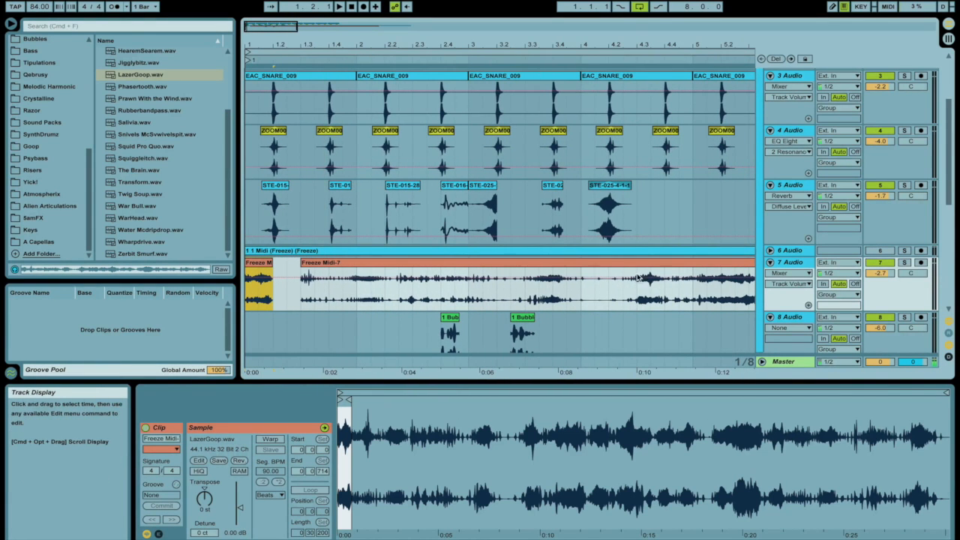
left_click(257, 264)
key("space")
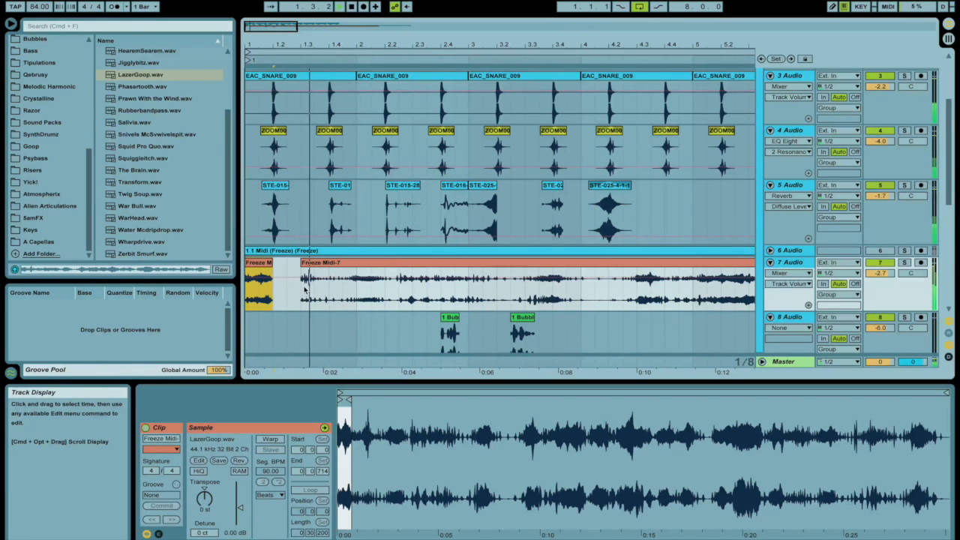
Move a short slice near 1.3 one grid step earlier and lengthen it.
left_click_drag(301, 297, 317, 299)
key("super+x")
left_click(287, 293)
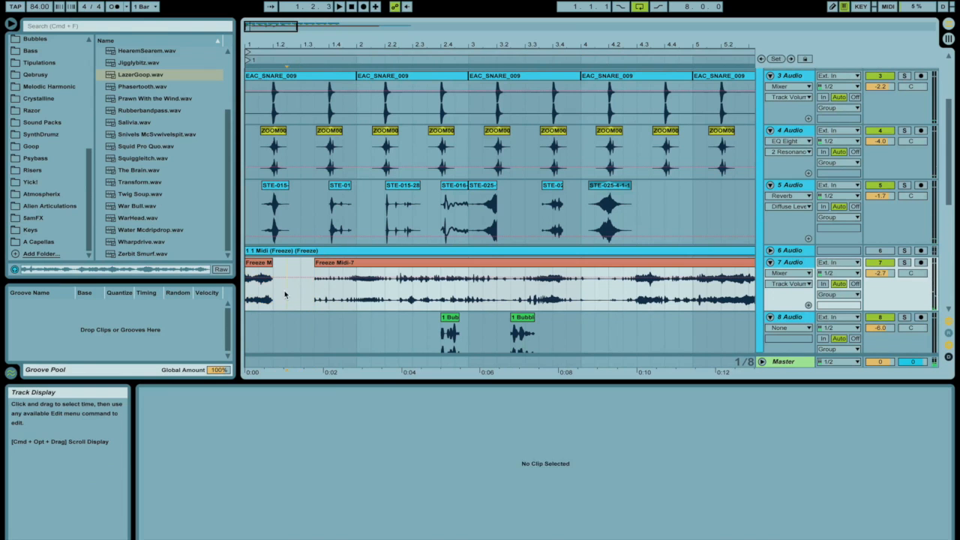
key("super+v")
left_click_drag(300, 264, 341, 264)
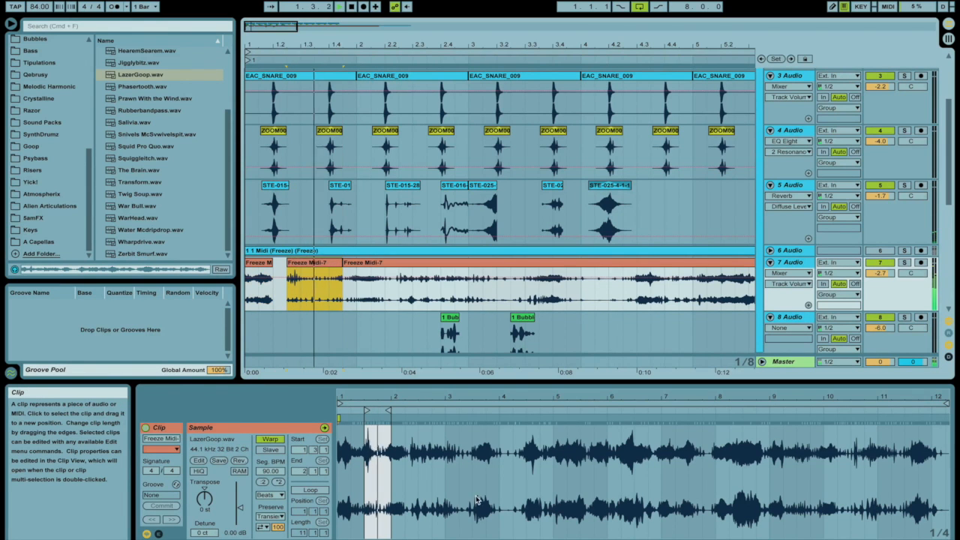
left_click_drag(365, 394, 365, 431)
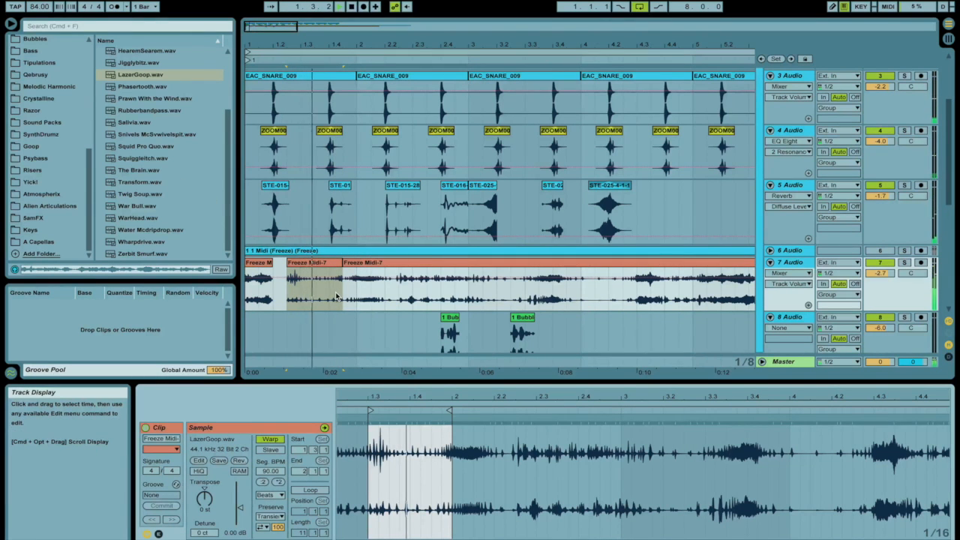
left_click_drag(353, 295, 217, 293)
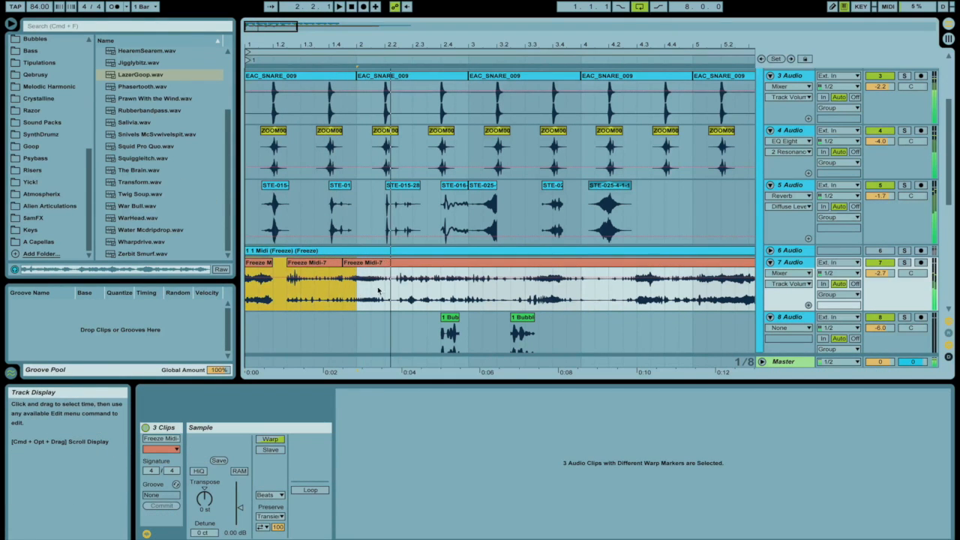
key("space")
Duplicate a short slice near 2.2 and delete a range near 2.4 to leave a gap.
left_click_drag(386, 292, 403, 291)
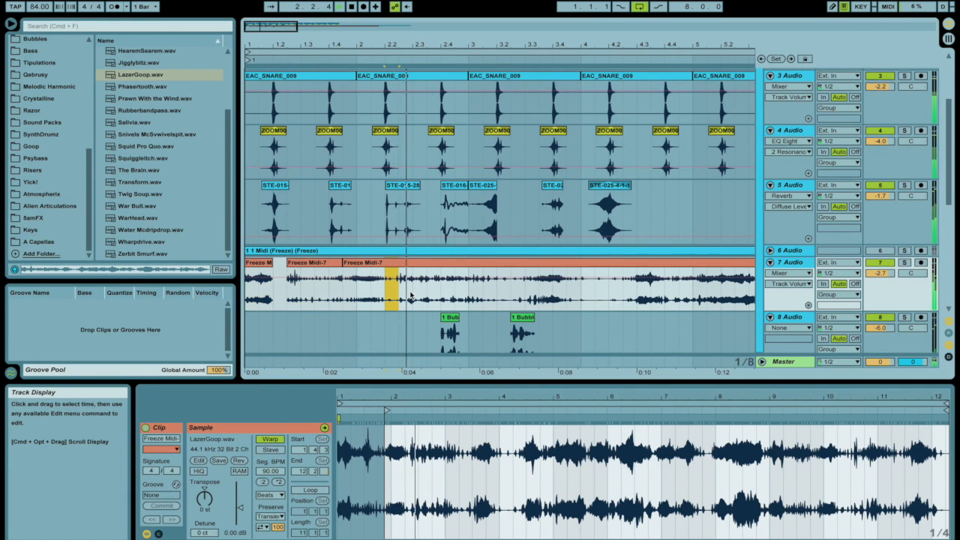
left_click_drag(397, 296, 412, 296)
key("space")
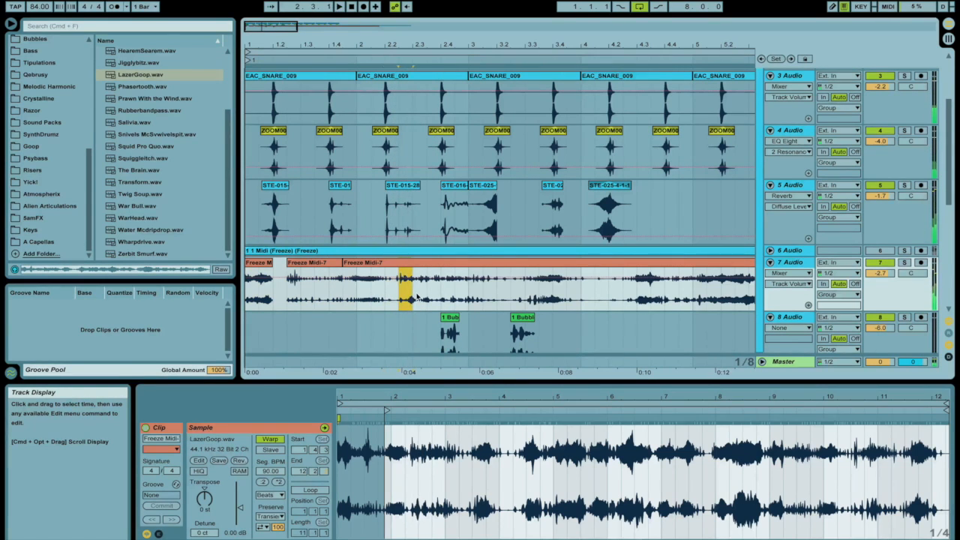
key("super+d")
left_click(385, 297)
key("space")
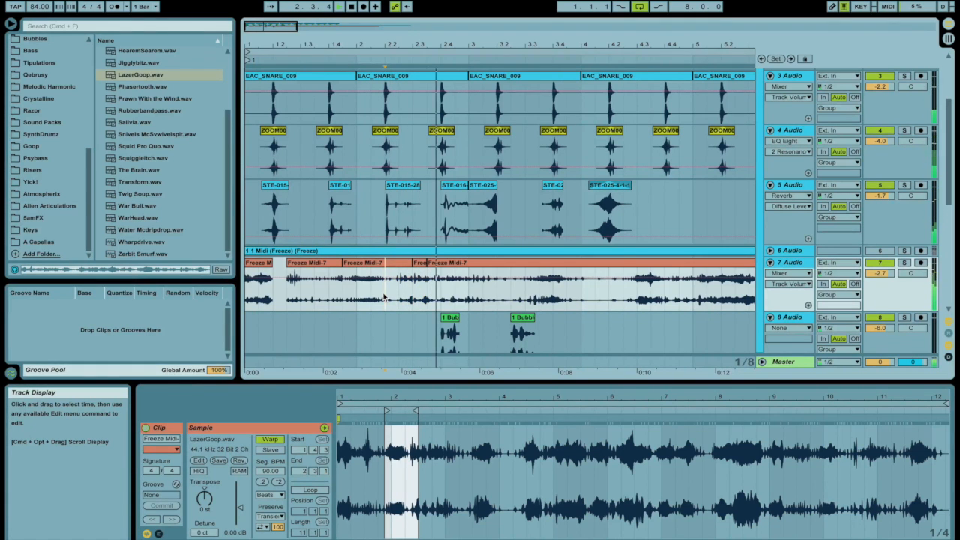
left_click_drag(473, 297, 453, 298)
key("Delete")
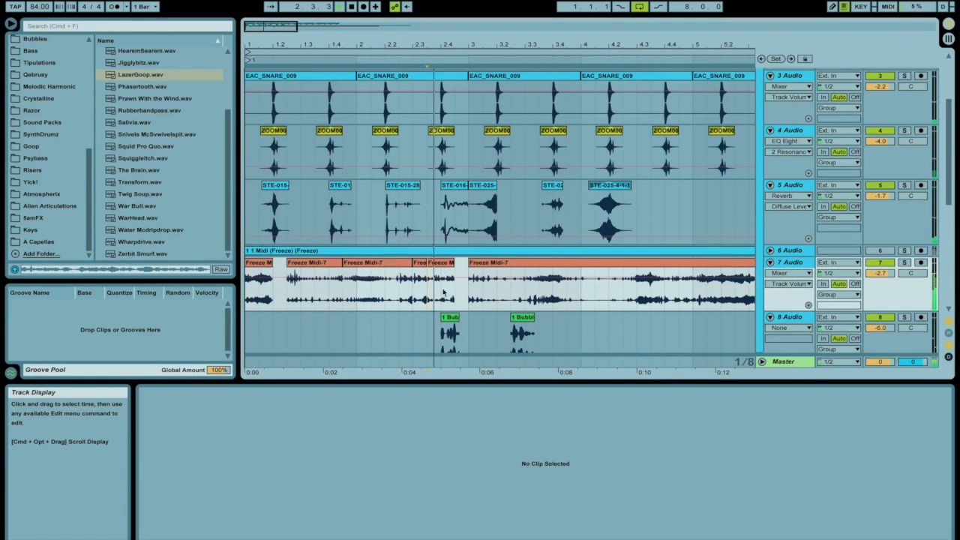
Show Fades envelopes on track 7 and cut another short gap just after 2.4.
left_click(787, 273)
left_click(776, 291)
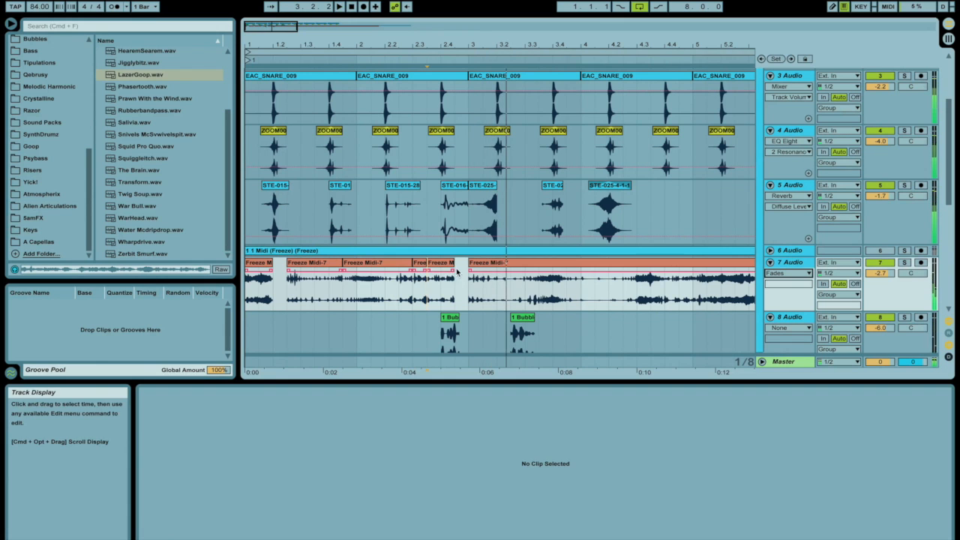
left_click(433, 276)
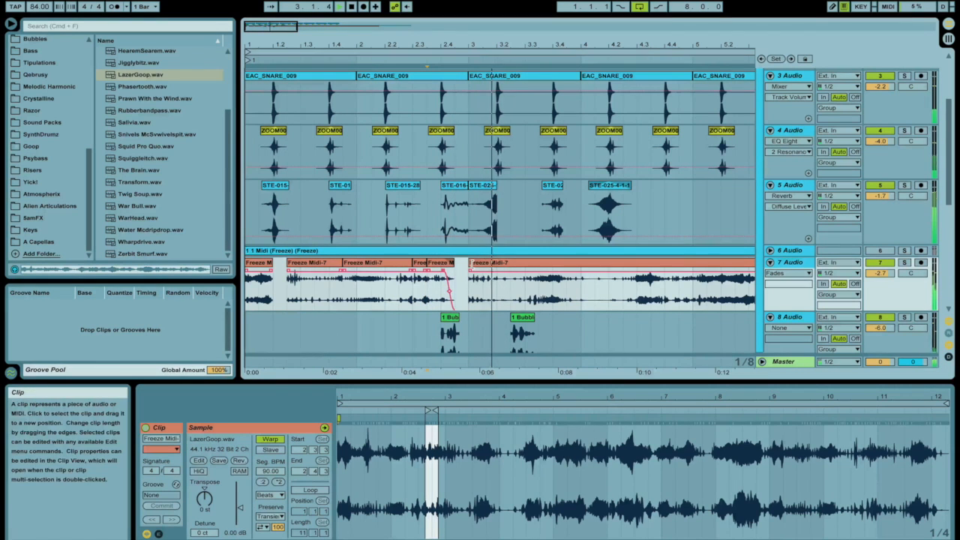
left_click(512, 297)
left_click_drag(512, 297, 526, 297)
key("Delete")
key("space")
Split the Bubbles clip on track 8 around a short selected stretch.
left_click(522, 333)
key("space")
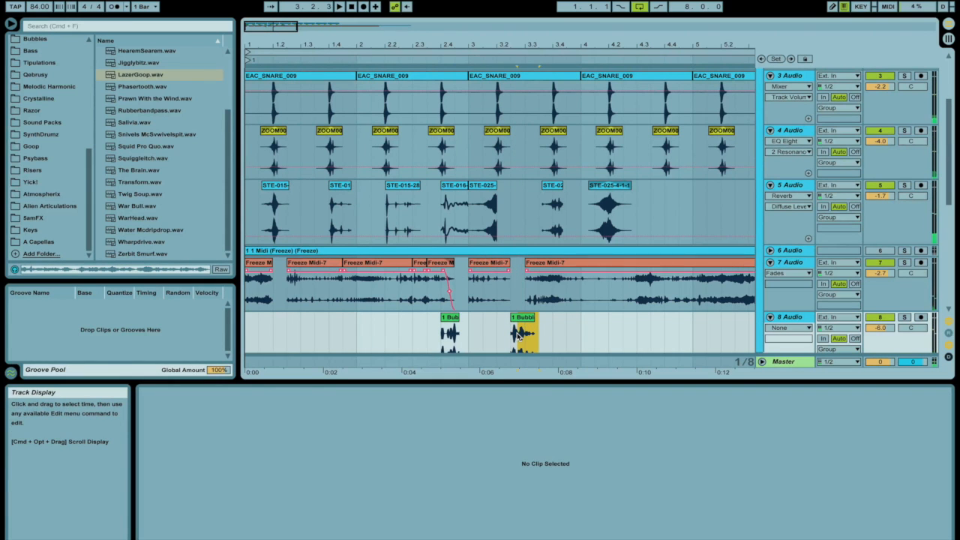
left_click_drag(522, 334, 532, 337)
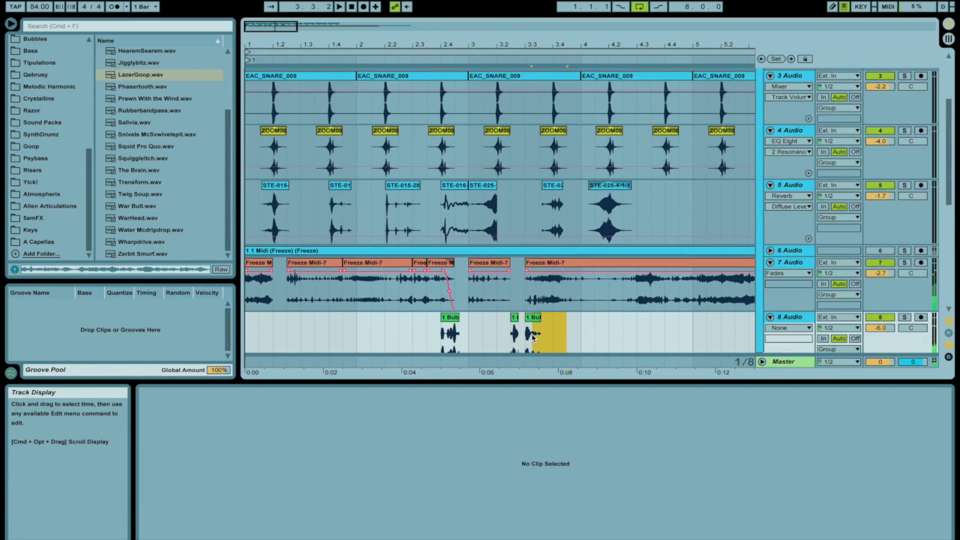
left_click(512, 331)
key("space")
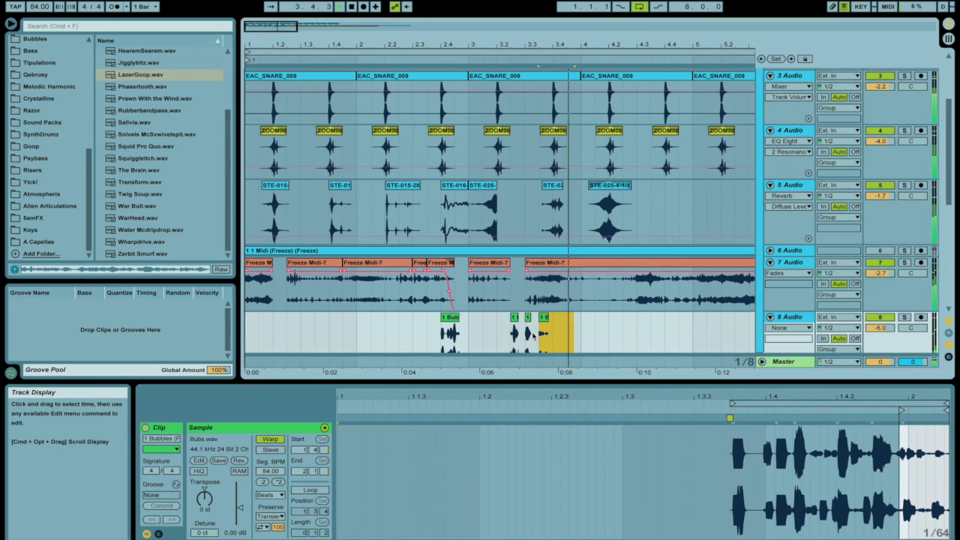
Cut another short gap into track 7's later Freeze Midi-7 audio near bar 6.
left_click(529, 276)
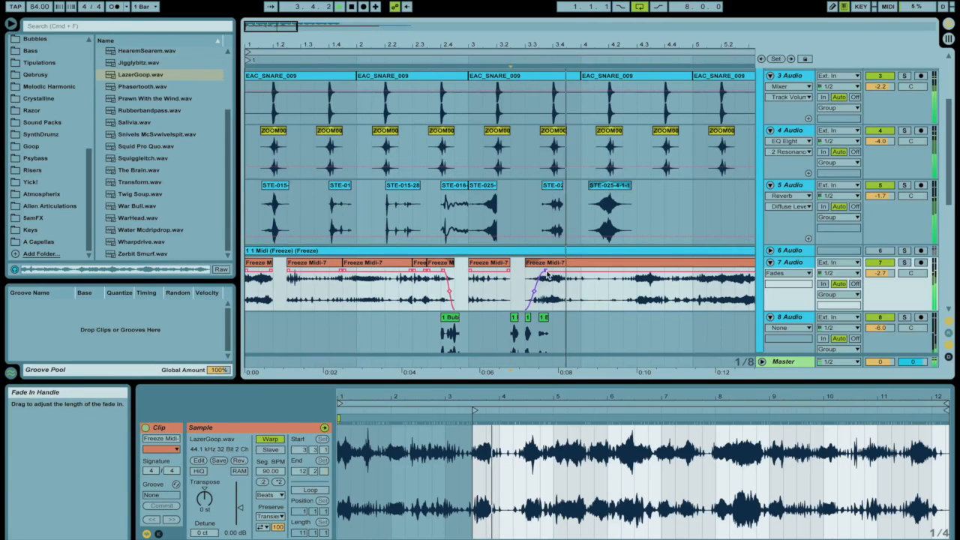
key("minus")
key("minus")
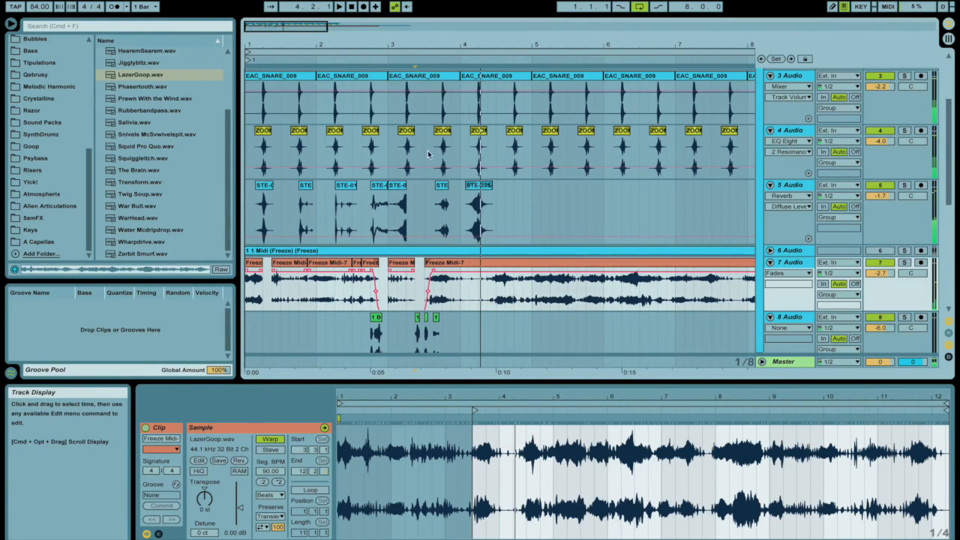
mouse_move(477, 290)
left_mouse_down()
mouse_move(514, 293)
mouse_move(470, 273)
left_mouse_up()
left_click(495, 293)
key("space")
key("space")
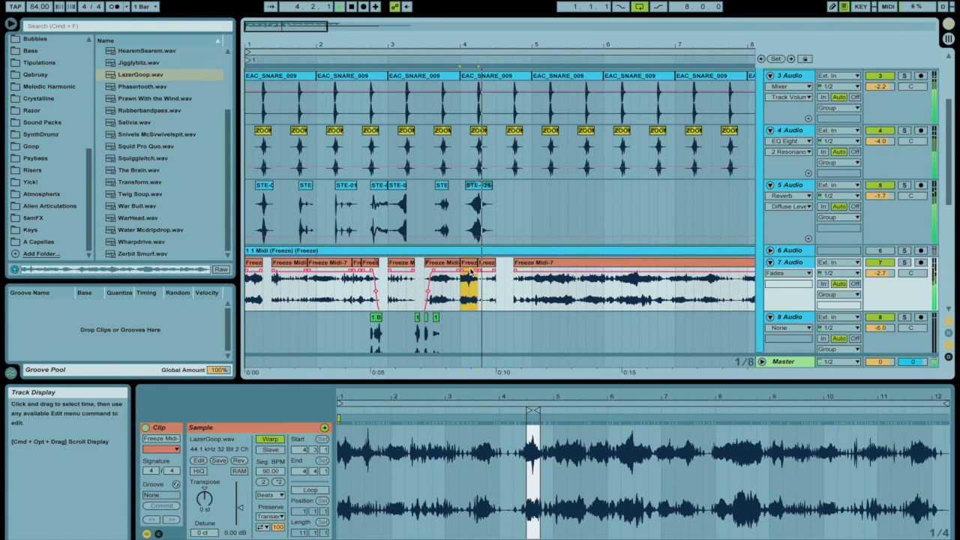
left_click(536, 299)
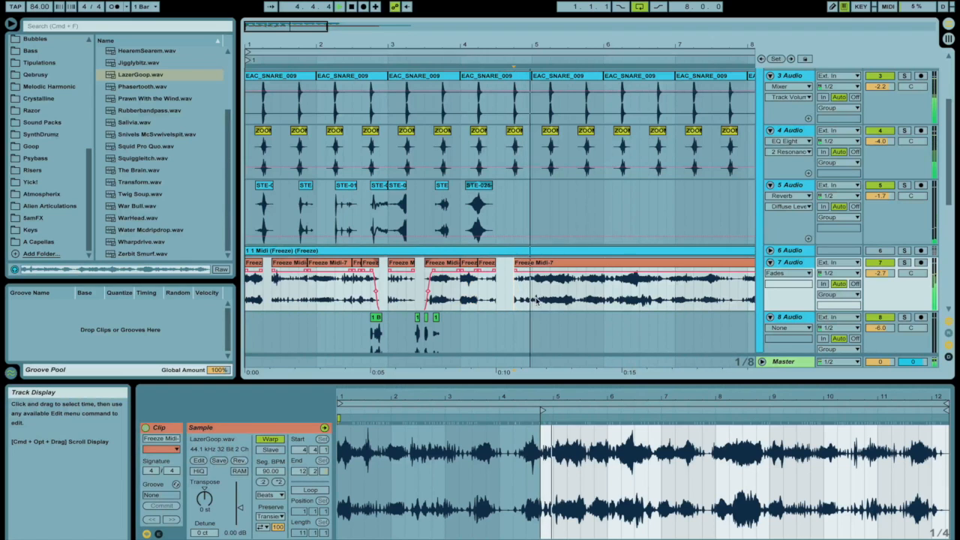
left_click(586, 298)
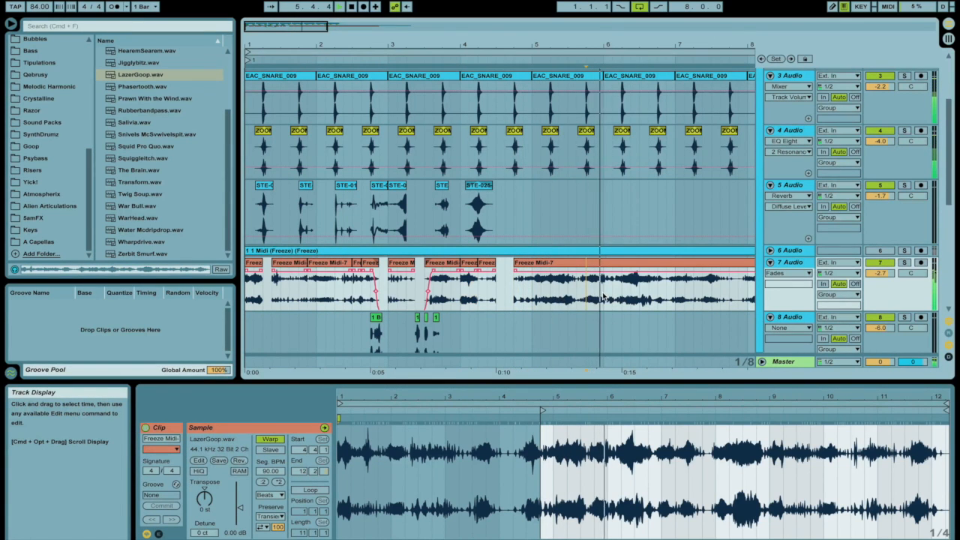
left_click_drag(604, 296, 629, 295)
key("space")
key("Delete")
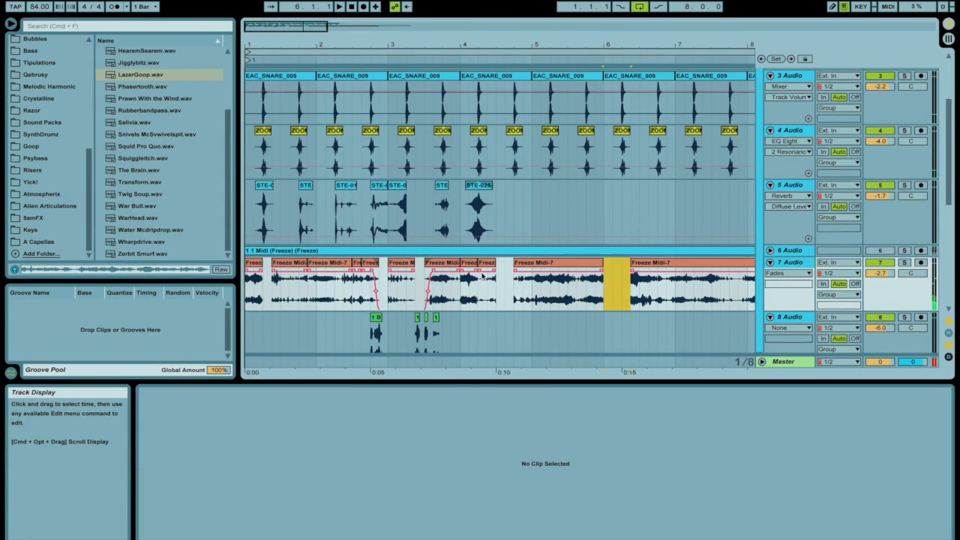
Paste the small Freeze slice right after itself and delete the rest of track 7 beyond it.
double_click(482, 275)
key("super+v")
left_click(527, 263)
key("Delete")
left_click(518, 262)
left_click_drag(537, 283, 514, 292)
key("Delete")
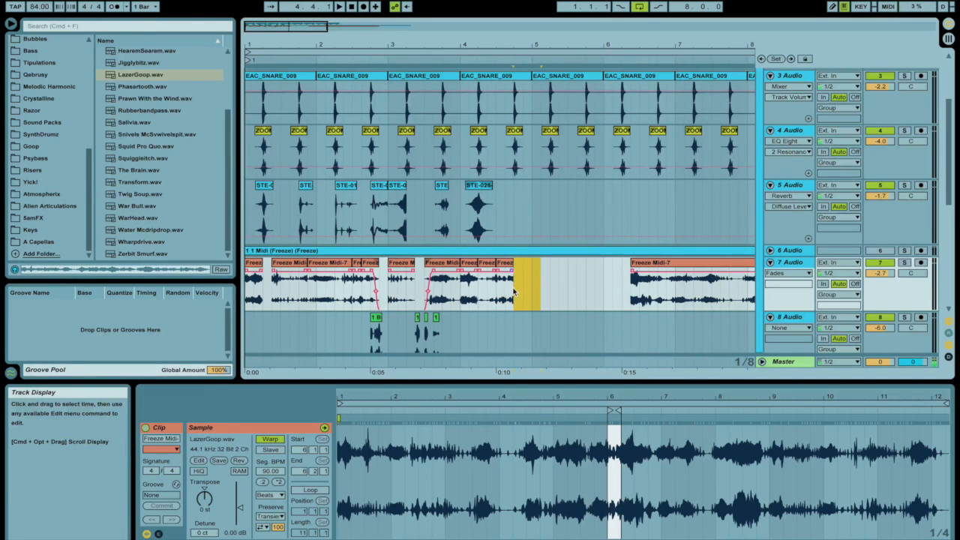
left_click(506, 262)
left_click_drag(485, 46, 377, 42)
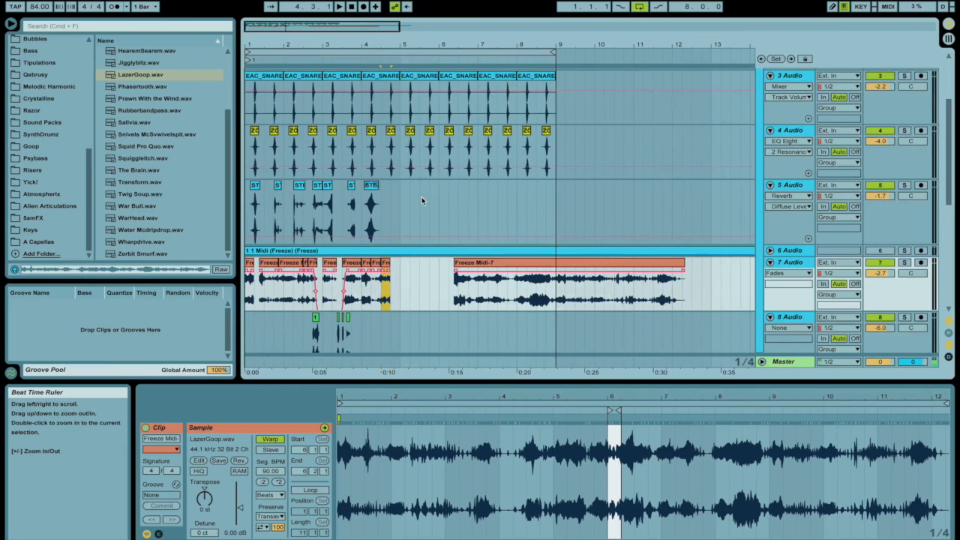
Duplicate track 7's chopped bars 1–5 into bars 5–9 and delete the leftover clip at bar 9.
left_click_drag(398, 285, 244, 289)
key("super+d")
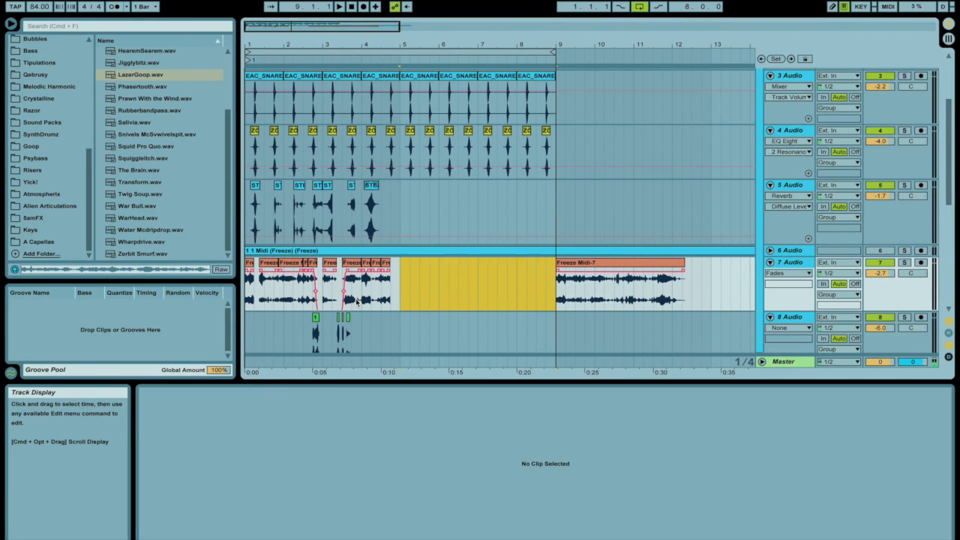
left_click(590, 261)
key("Delete")
Paste the Bubbles clip at the start of track 8.
scroll(590, 262, "down", 2)
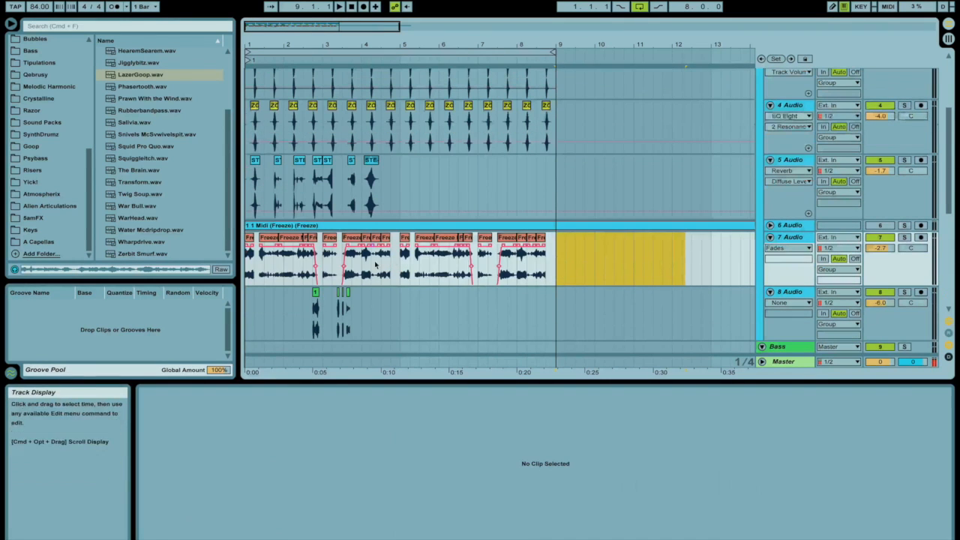
left_click(248, 303)
key("super+v")
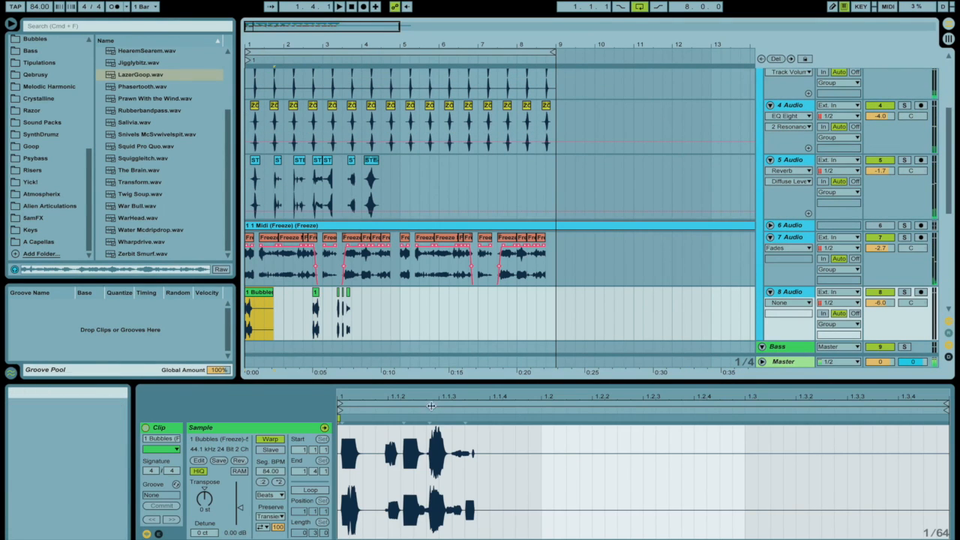
Stretch Bubbles to 317.05 BPM with Texture warping, gain -4.85 dB, and duplicate it into bar 2.
left_click_drag(465, 418, 821, 419)
left_click(270, 495)
left_click(271, 530)
left_click_drag(240, 508, 283, 517)
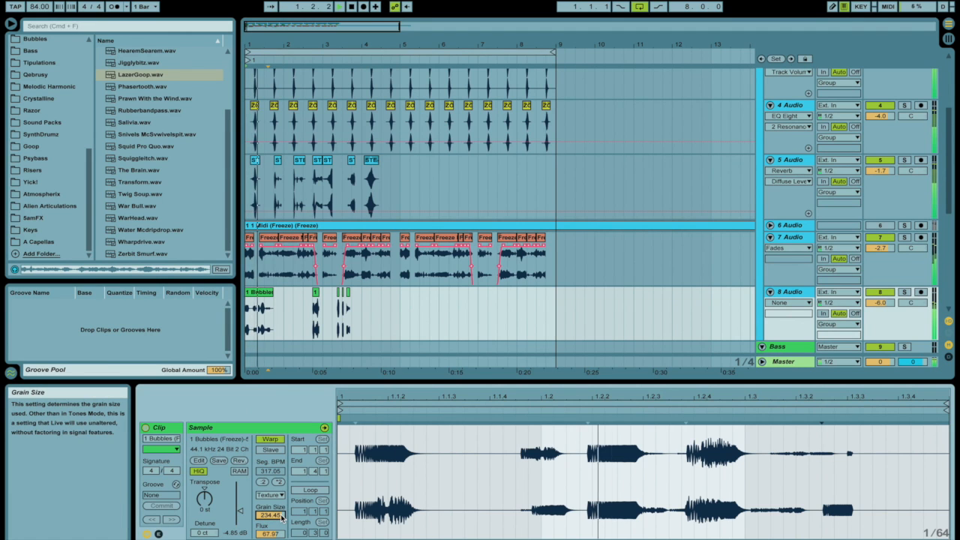
left_click(259, 296)
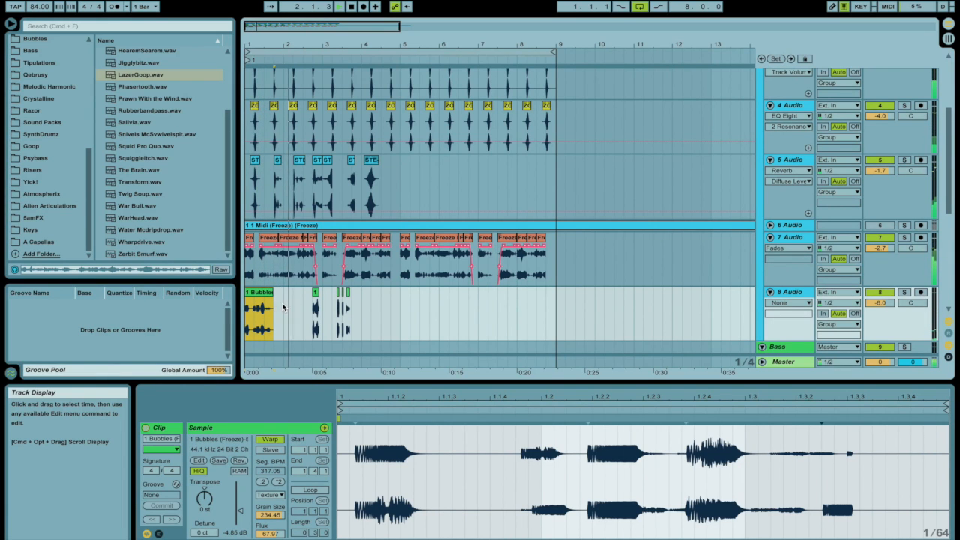
key("super+d")
Transpose the Bubbles copies to -12 st and turn off warping on the small clip at 2.4.1.
left_click_drag(210, 496, 210, 501)
key("space")
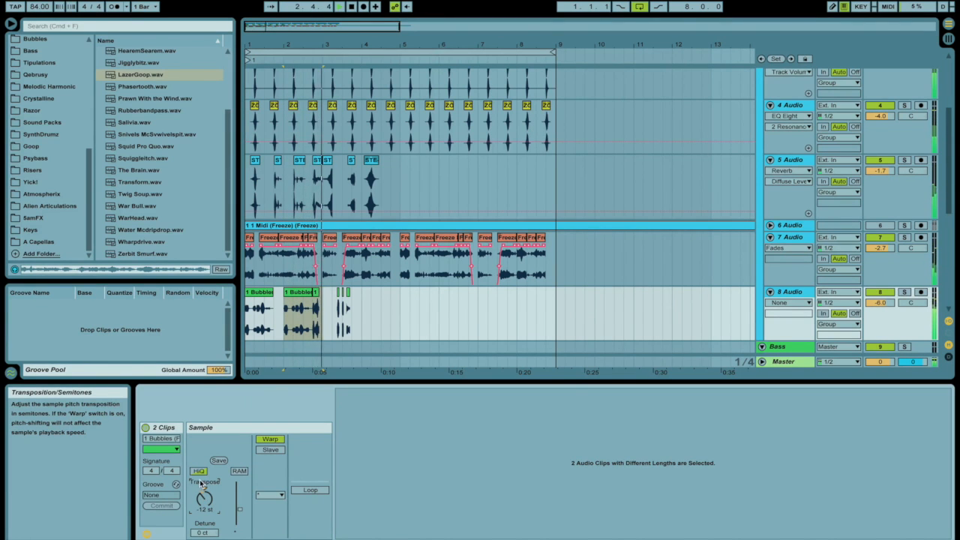
key("space")
left_click(316, 292)
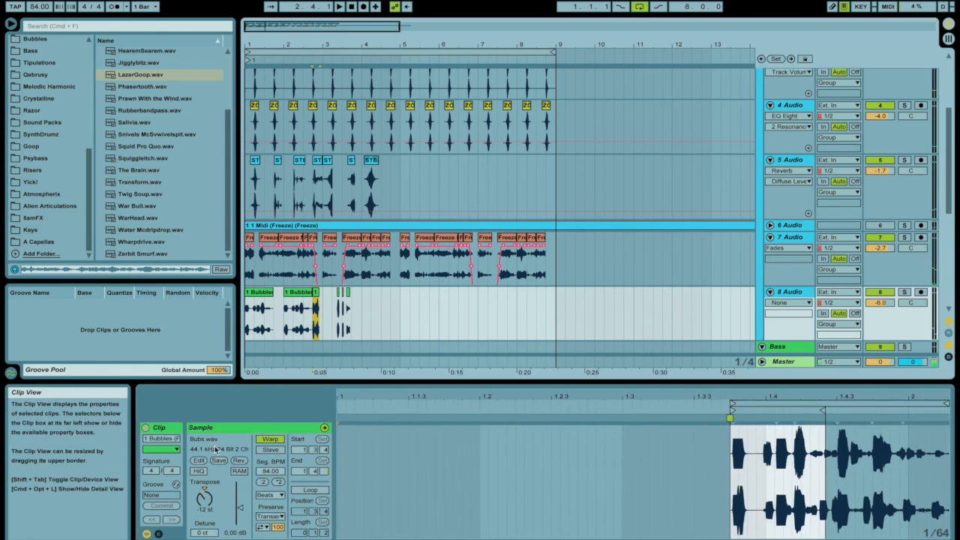
left_click(263, 439)
Review track 8's Bubbles clips up to bar 5, playing the one at bar 4.
left_click(256, 311)
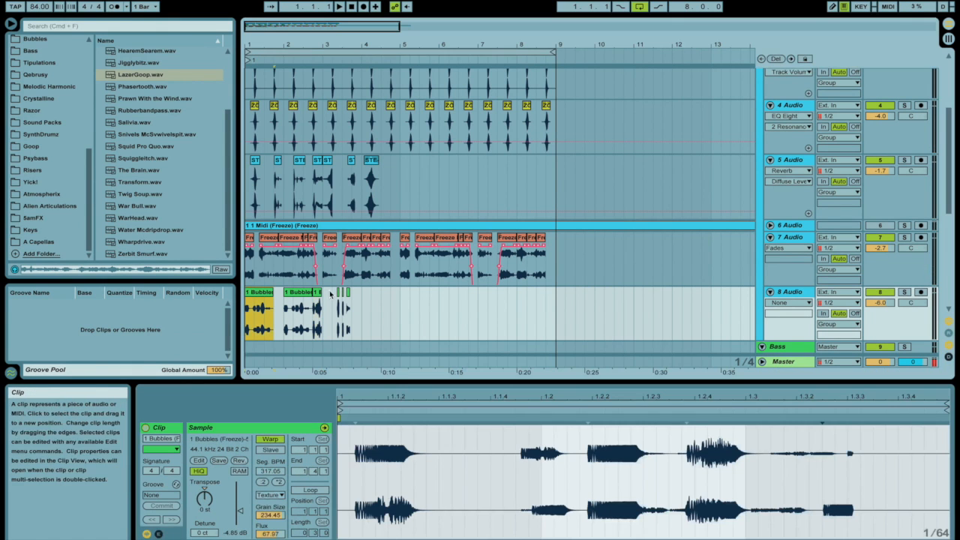
left_click(394, 311, "shift")
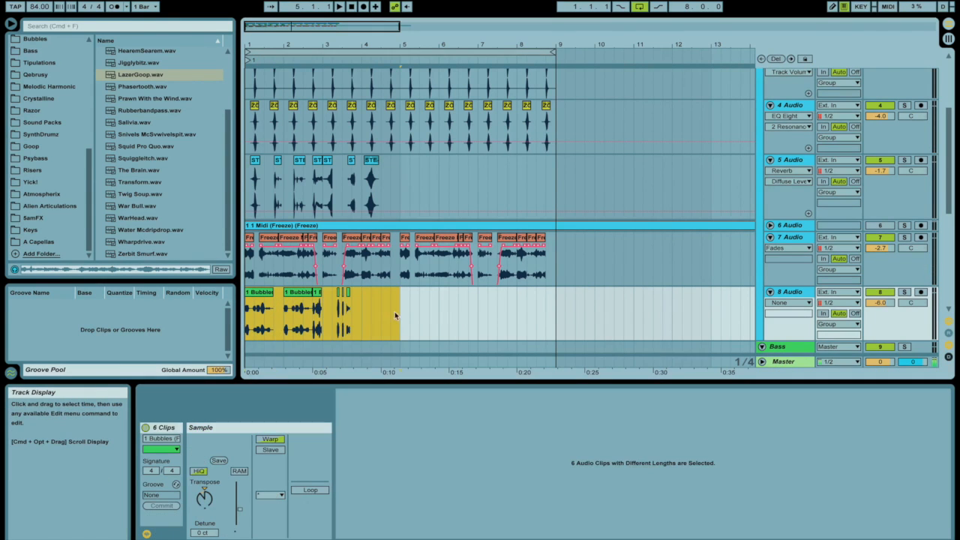
left_click(292, 318)
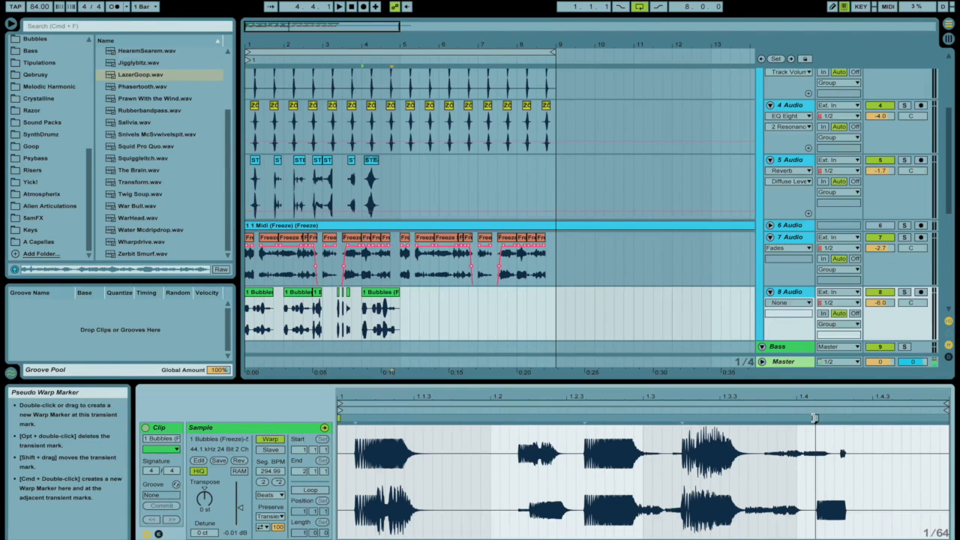
scroll(49, 203, "up", 10)
scroll(45, 187, "down", 9)
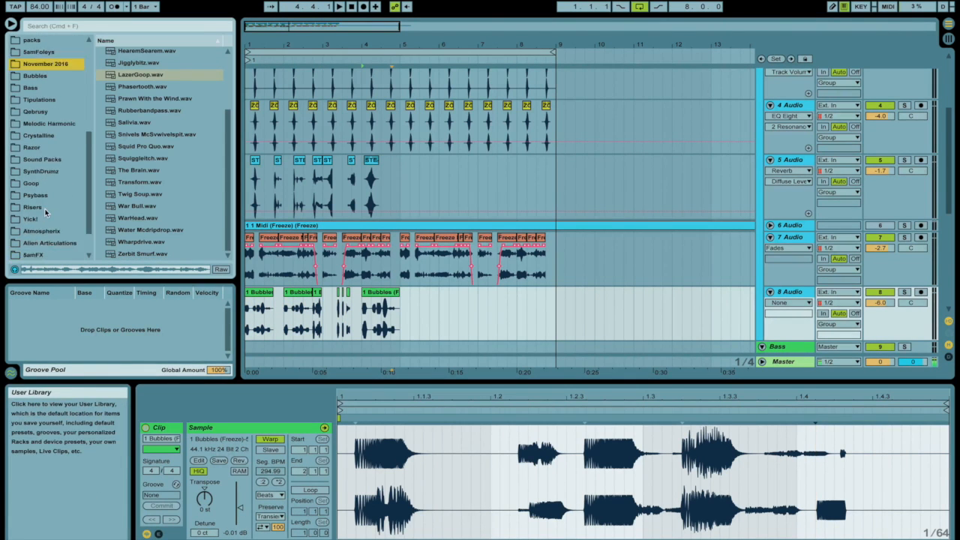
scroll(45, 184, "up", 6)
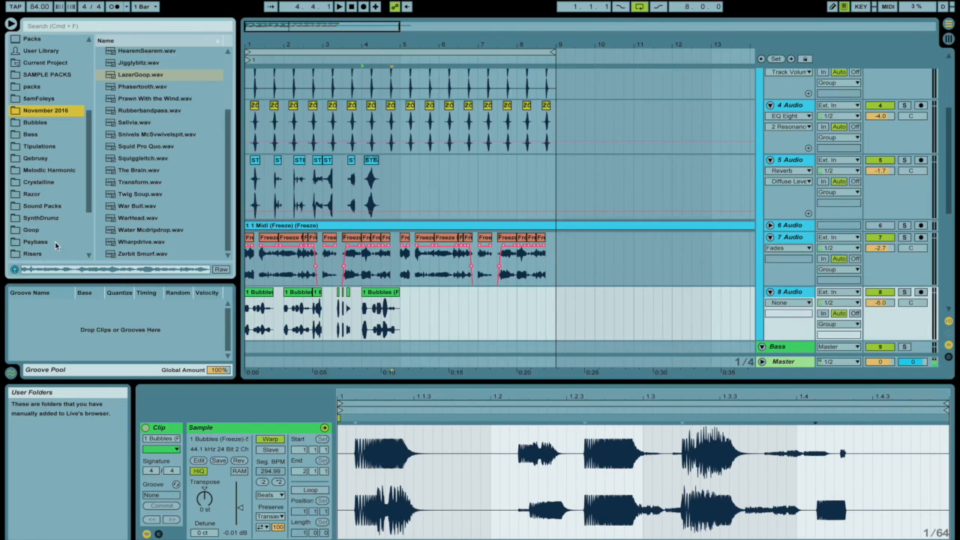
left_click(375, 293)
key("space")
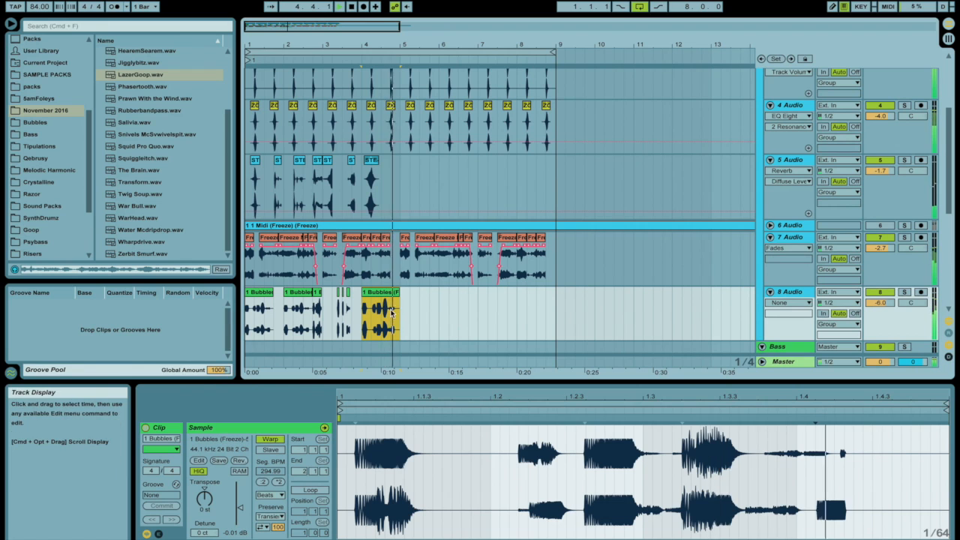
key("space")
Repeat track 8's seven Bubbles clips and track 5's bar 1–5 clips into bars 5–9.
left_click_drag(401, 315, 248, 315)
key("super+d")
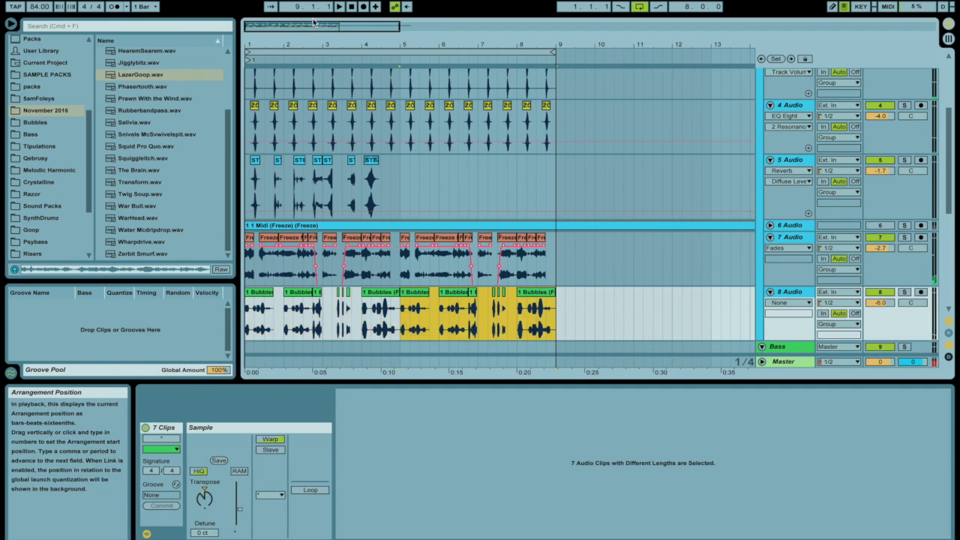
left_click_drag(399, 183, 247, 183)
key("super+d")
left_click(376, 39)
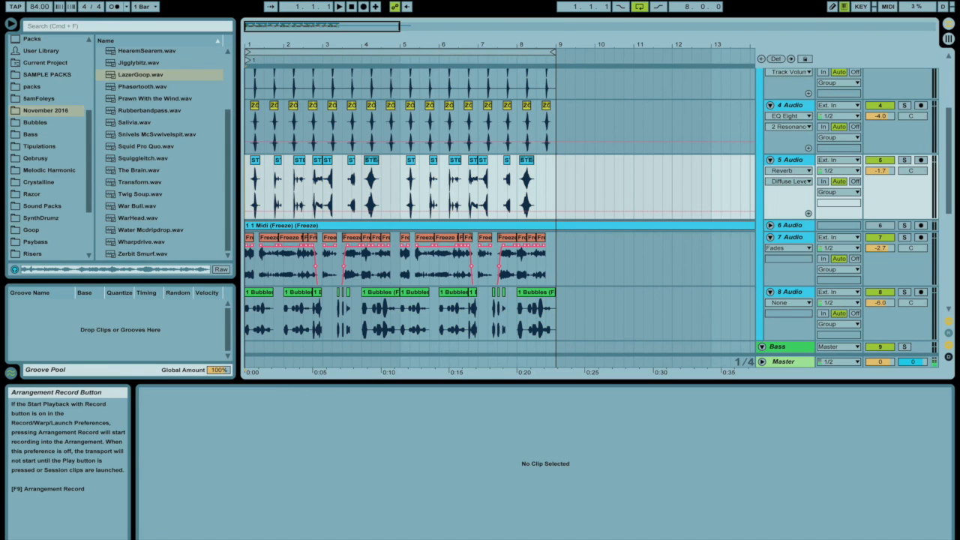
Zoom out, play the eight-bar loop from the start, then zoom in on bars 1–5.
mouse_move(376, 39)
left_mouse_down()
mouse_move(377, 22)
mouse_move(376, 53)
mouse_move(376, 30)
left_mouse_up()
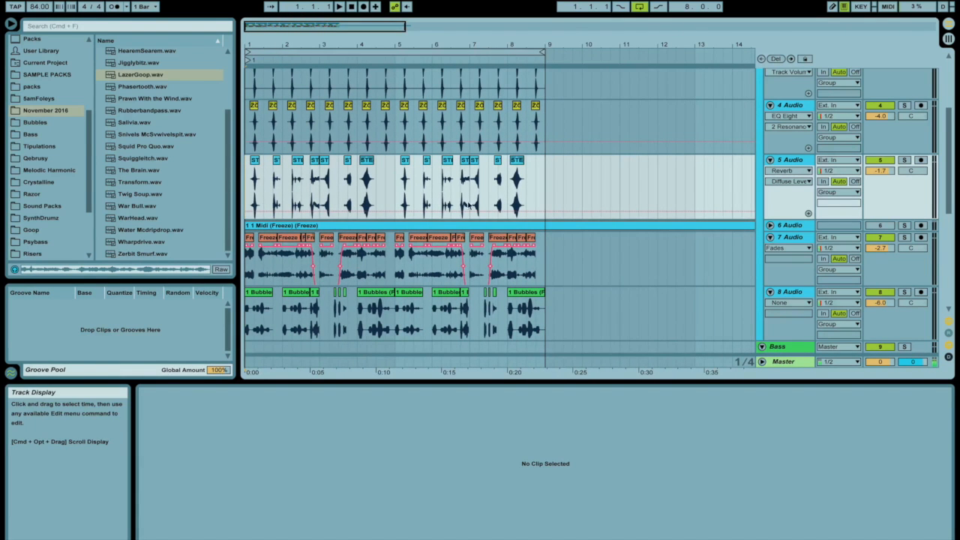
key("space")
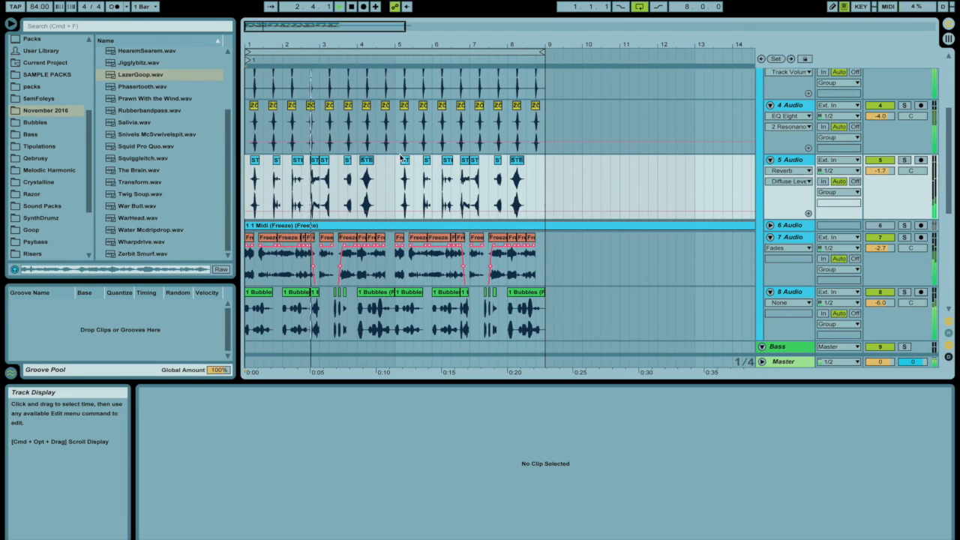
left_click_drag(249, 44, 249, 104)
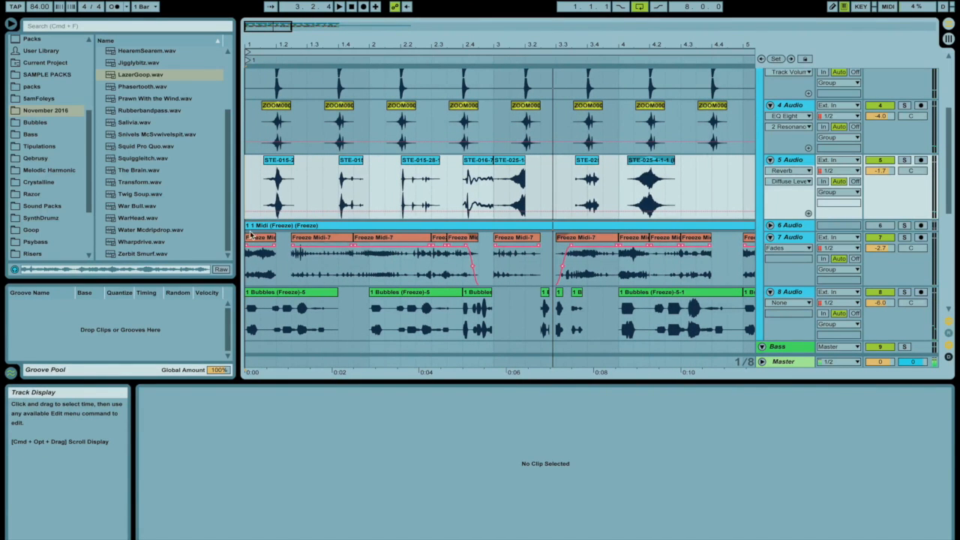
Delete a short range from the opening Bubbles clip and audition the result.
left_click_drag(251, 256, 275, 262)
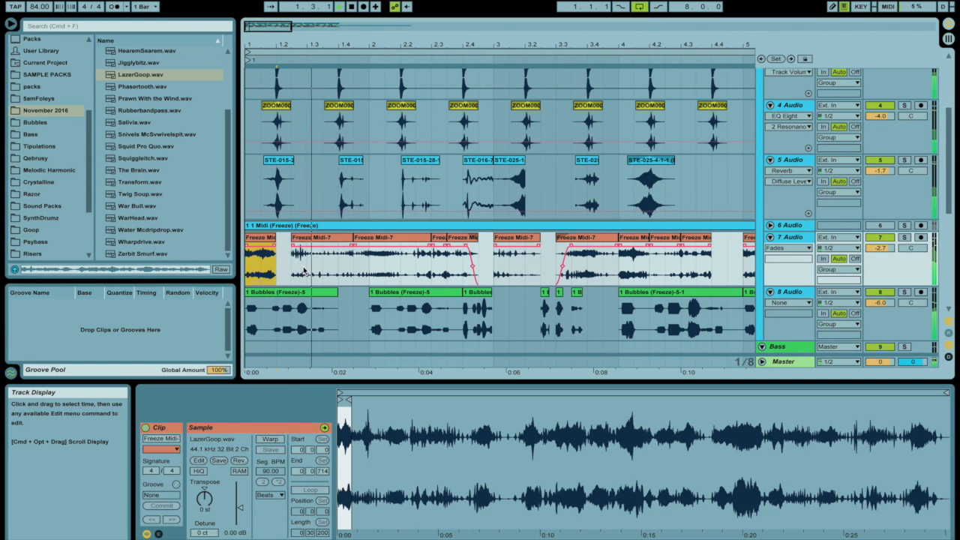
key("space")
left_click_drag(276, 311, 290, 312)
key("Delete")
left_click(264, 292)
key("space")
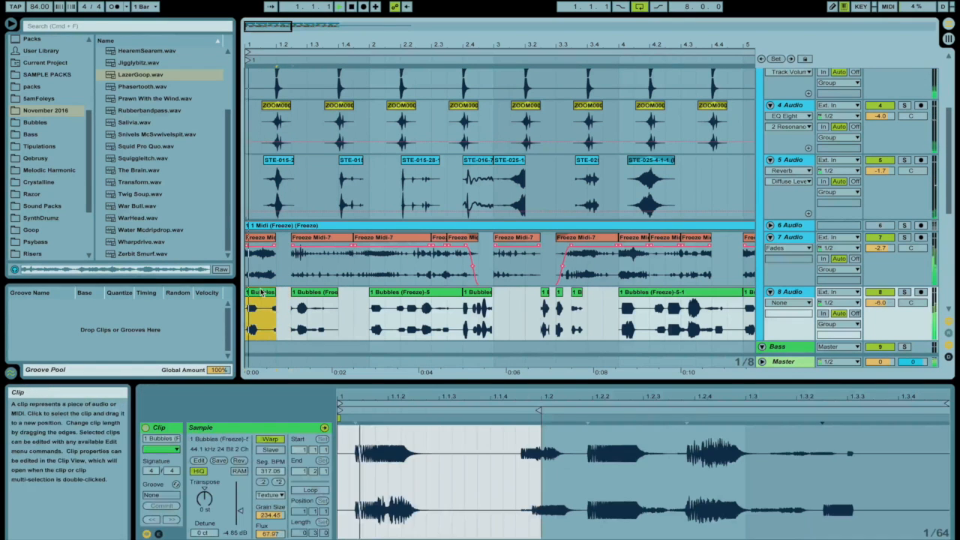
key("space")
left_click(274, 315)
left_click(267, 293)
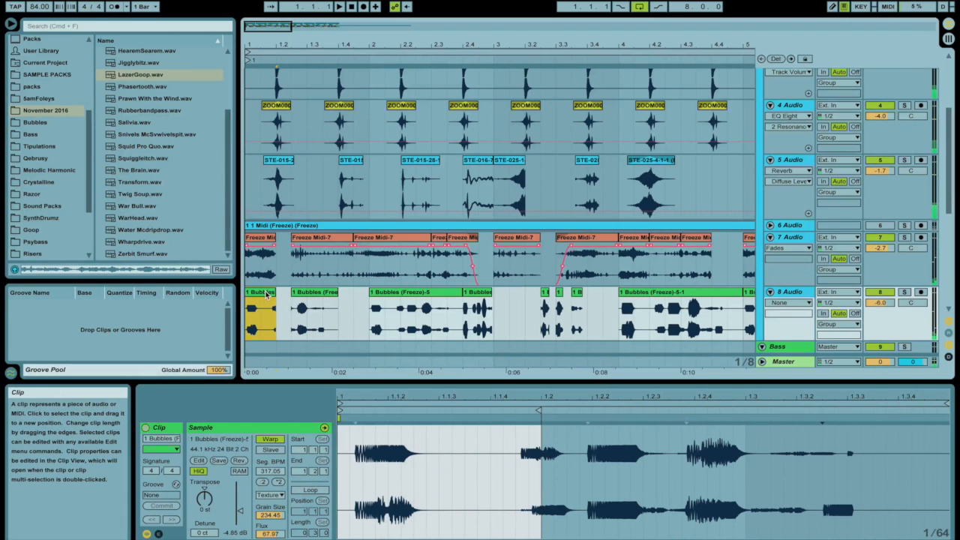
Revert the first Bubbles clip's Texture warping, set its gain to -5.97 dB and trim its tail.
key("super+j")
left_click_drag(240, 505, 240, 512)
key("space")
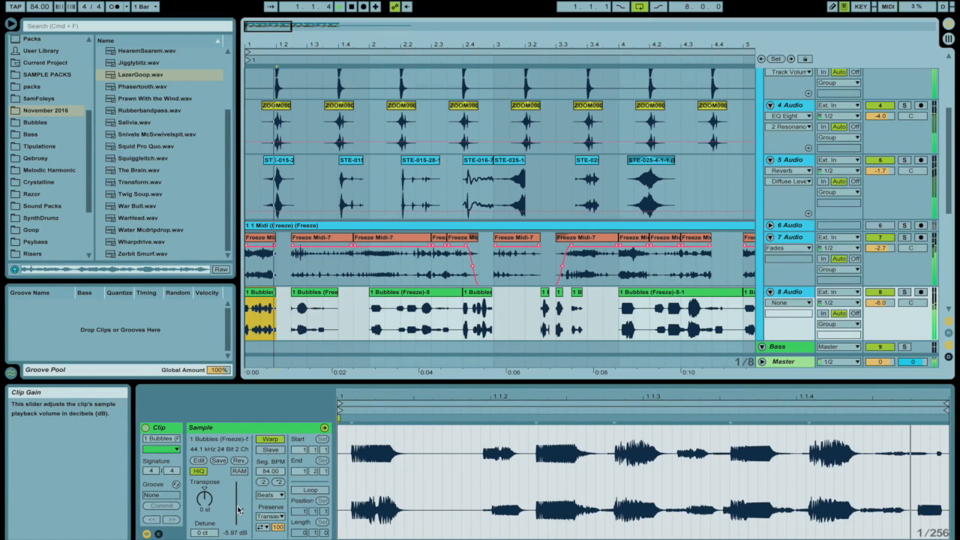
left_click_drag(275, 321, 268, 320)
key("Delete")
left_click(259, 293)
key("space")
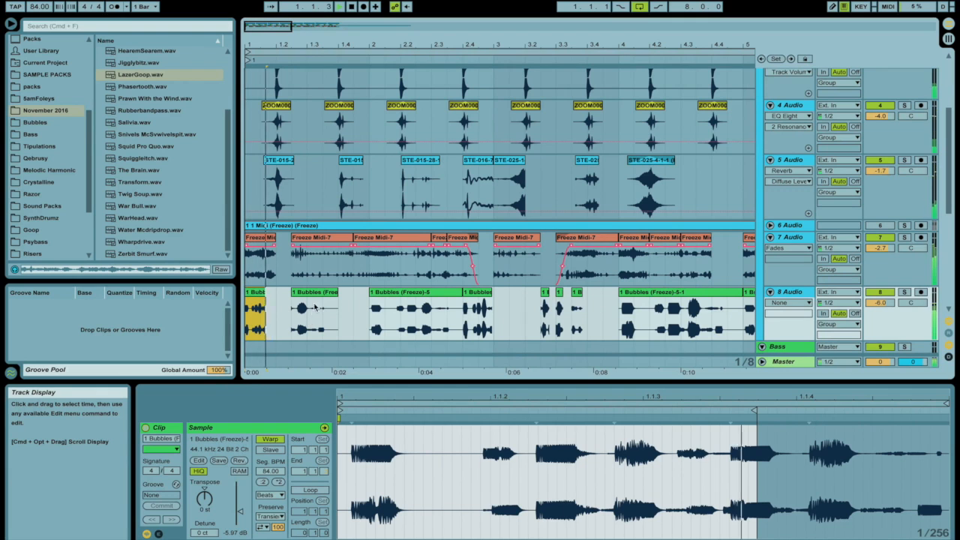
Lengthen the Freeze Midi-7 fade-in and clear 1.4.3–2.1.1 on track 7.
left_click(318, 268)
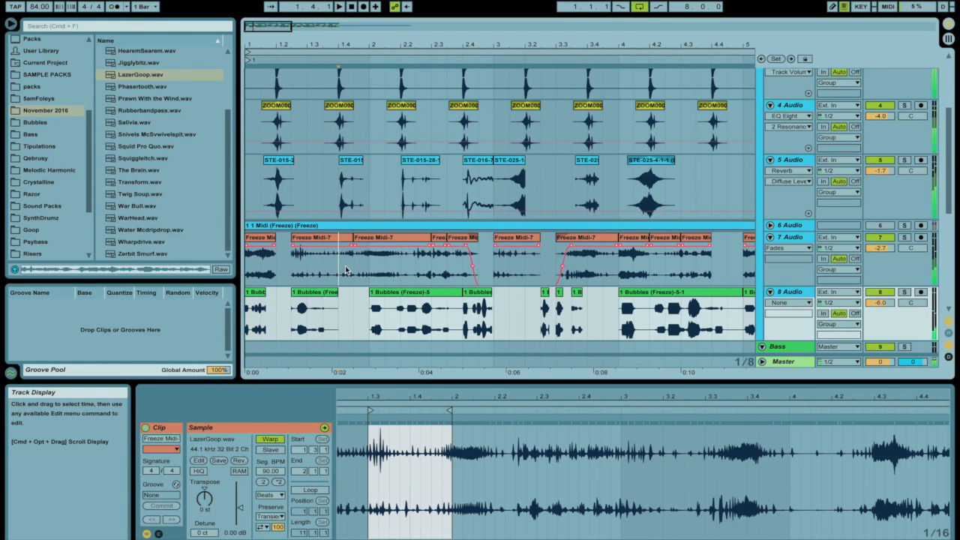
key("space")
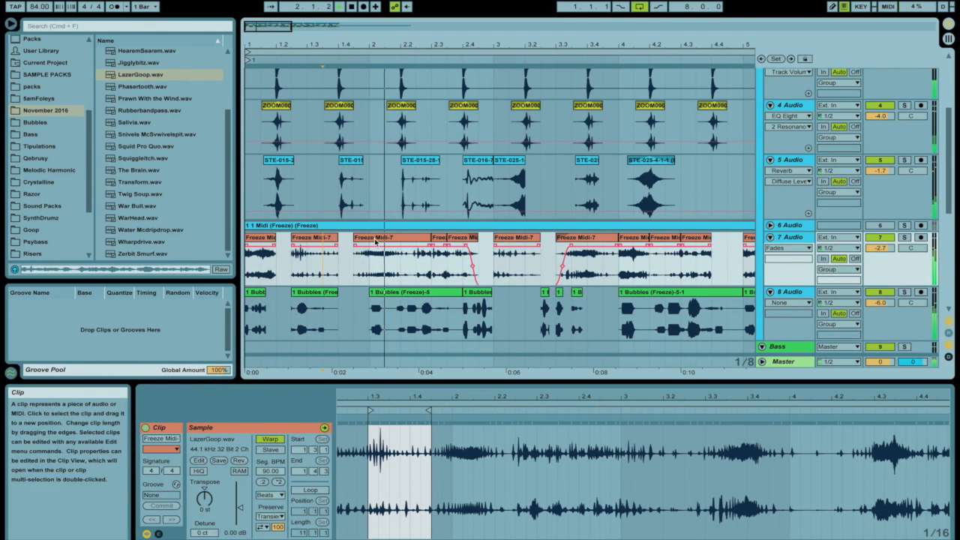
key("space")
mouse_move(356, 246)
left_mouse_down()
mouse_move(373, 245)
mouse_move(369, 272)
left_mouse_up()
key("space")
key("space")
key("Delete")
left_click(368, 271)
key("super+v")
key("space")
Move the short Bubbles piece to 1.4.3 and audition it.
key("space")
key("space")
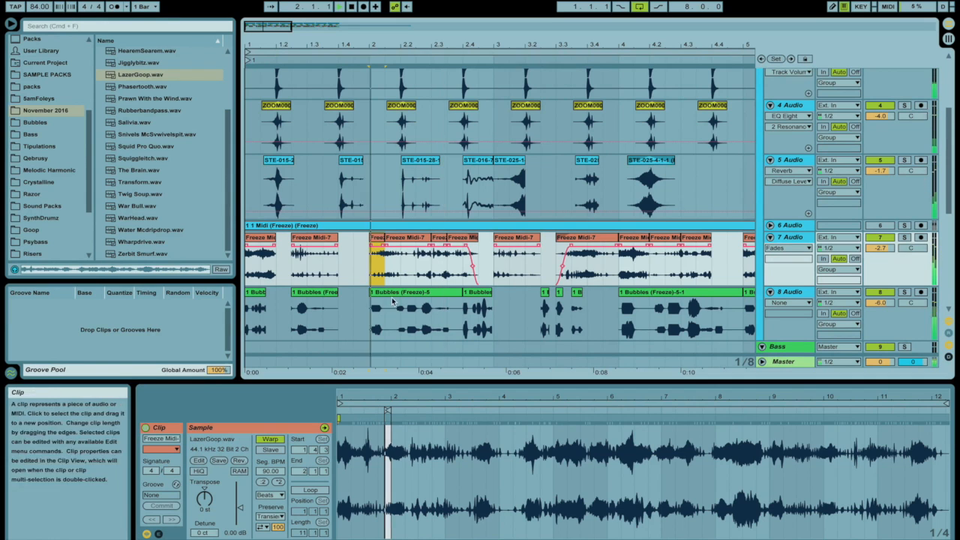
key("space")
left_click_drag(384, 313, 370, 313)
key("super+x")
left_click(353, 311)
key("super+v")
left_click(333, 312)
key("space")
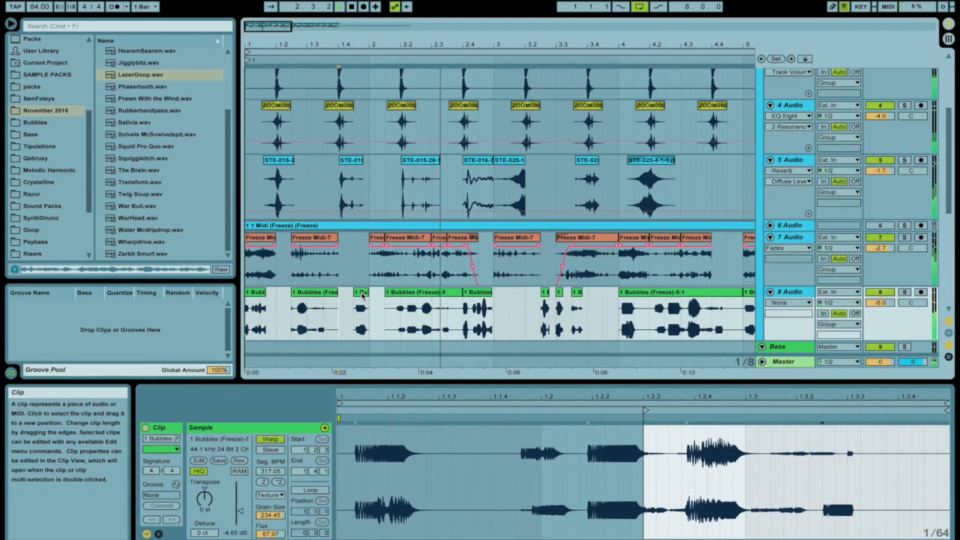
key("space")
Delete 2.2.1 to 2.2.3 from the Freeze Midi-7 clip on track 7.
left_click(378, 238)
key("space")
left_click_drag(404, 259, 417, 263)
key("space")
key("Delete")
left_click(374, 258)
key("space")
Delete Bubbles 2.2.1–2.2.2 and repeat a short slice starting at 2.2.3.
key("space")
left_click_drag(416, 320, 405, 318)
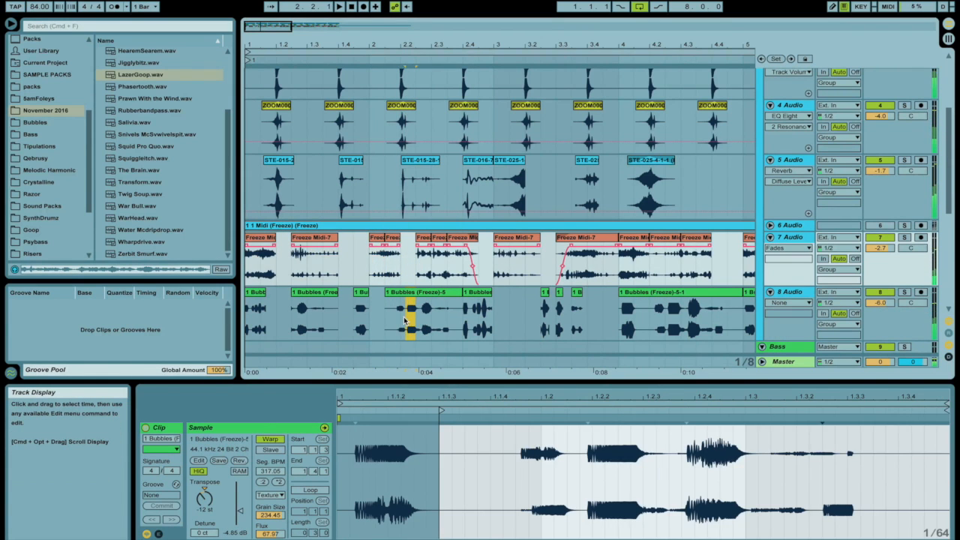
key("Delete")
left_click(384, 313)
key("space")
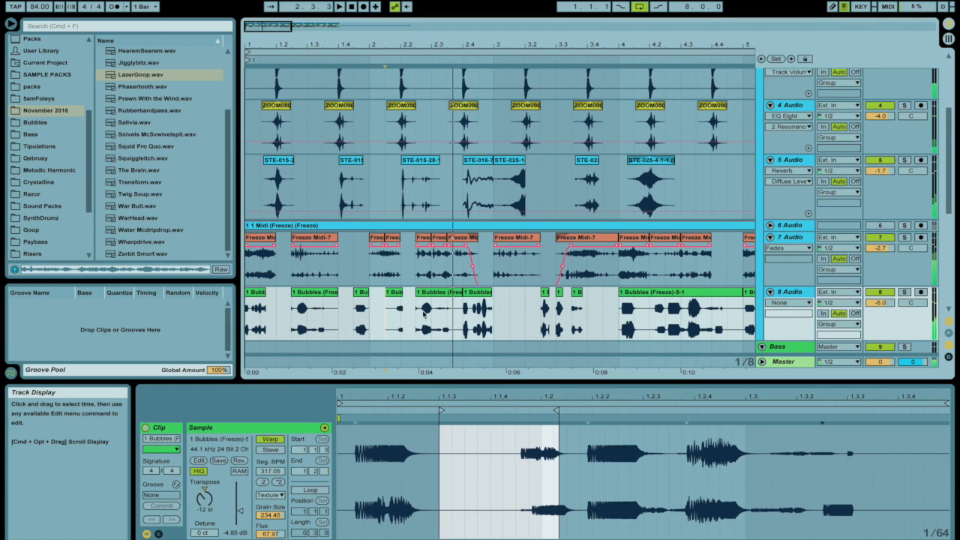
key("space")
left_click_drag(416, 318, 428, 319)
key("super+d")
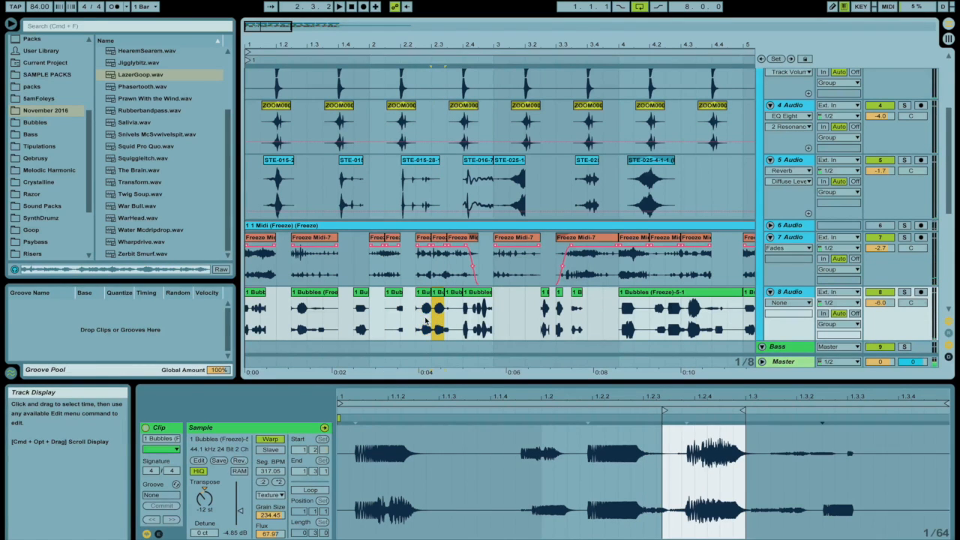
Delete the Bubbles slice around 2.2.3 to 2.3 on track 8.
left_click(406, 316)
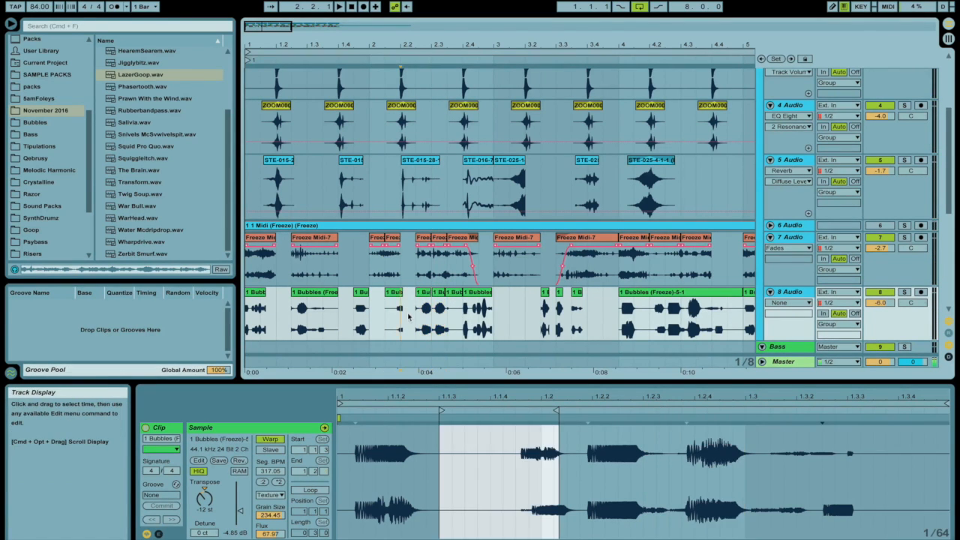
left_click(417, 319)
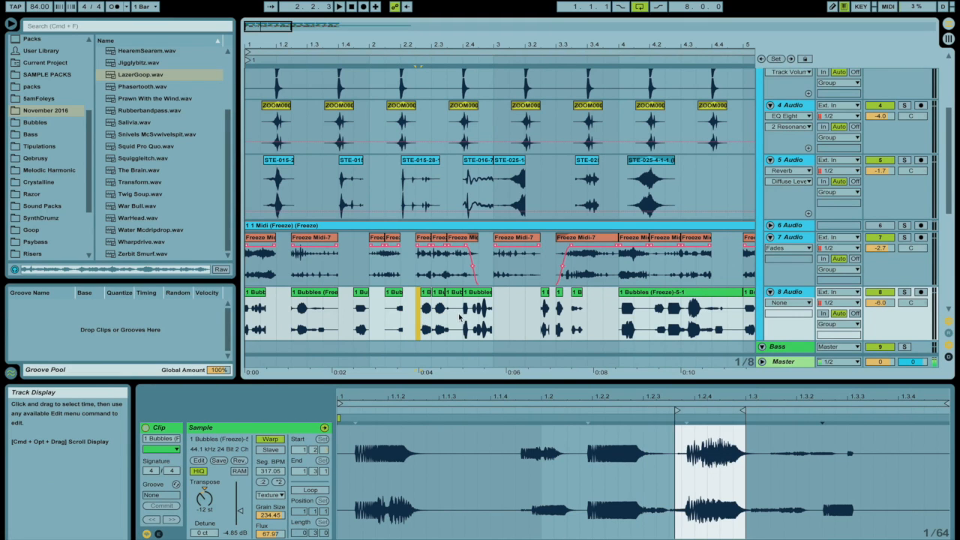
left_click(449, 313)
key("Delete")
Remove the short leftover Bubbles clip near beat 2.2 and zoom out slightly.
left_click(447, 296)
left_click(442, 291)
left_click(446, 293)
left_click(447, 294)
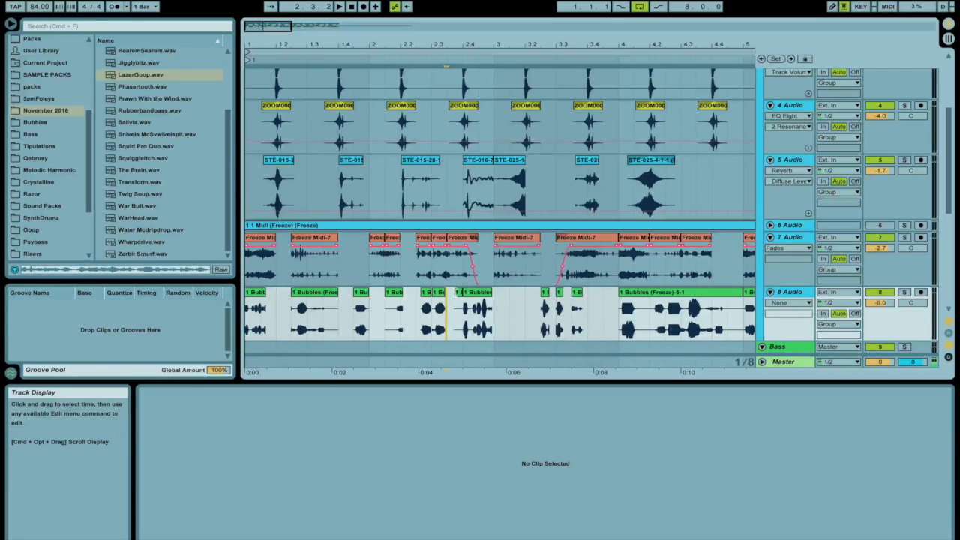
left_click(460, 294)
left_click(460, 296)
left_click(396, 323)
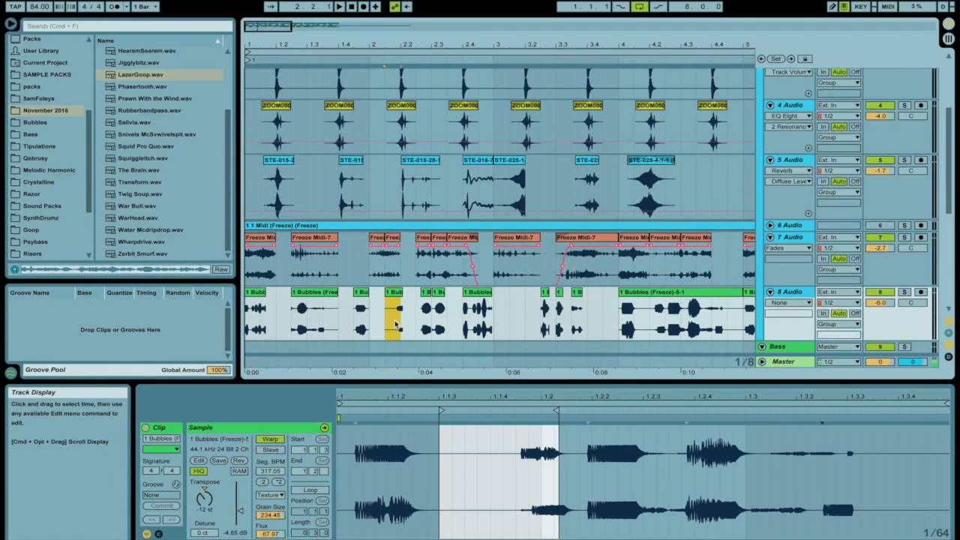
key("Delete")
left_click(261, 293)
left_click_drag(511, 44, 511, 36)
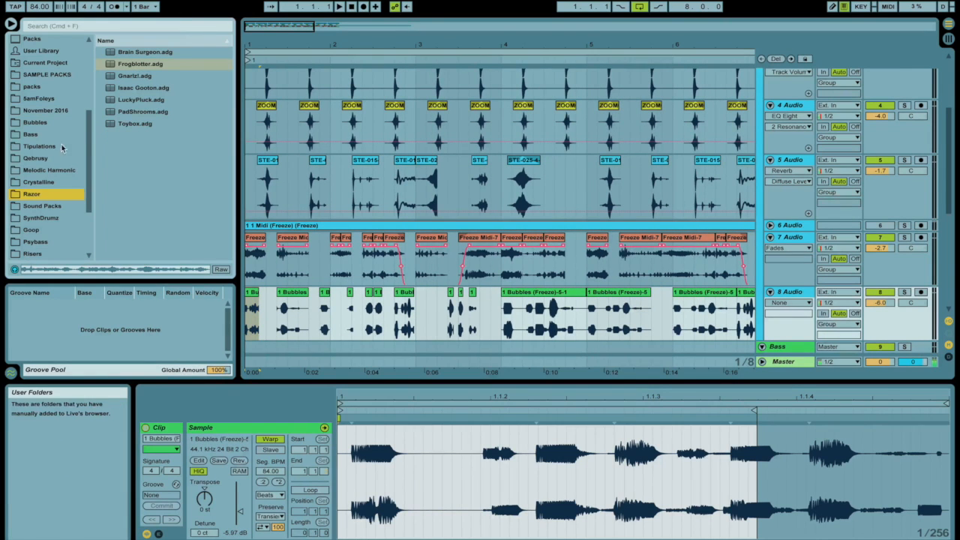
Browse the Qebrus and Yick! sample folders.
left_click(41, 159)
scroll(45, 206, "up", 4)
scroll(39, 235, "down", 7)
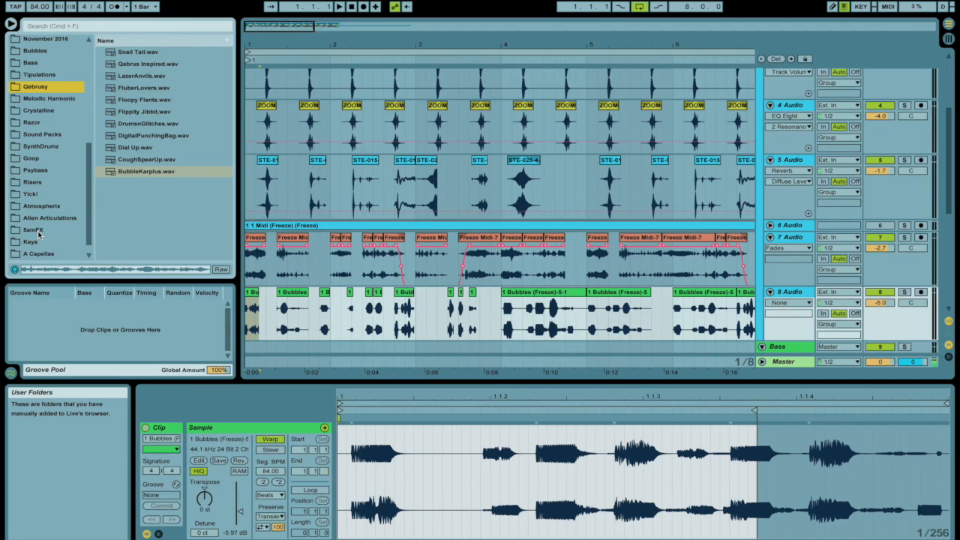
left_click(34, 195)
scroll(41, 224, "up", 8)
scroll(41, 227, "down", 8)
scroll(42, 229, "up", 8)
scroll(41, 229, "down", 8)
scroll(41, 228, "up", 8)
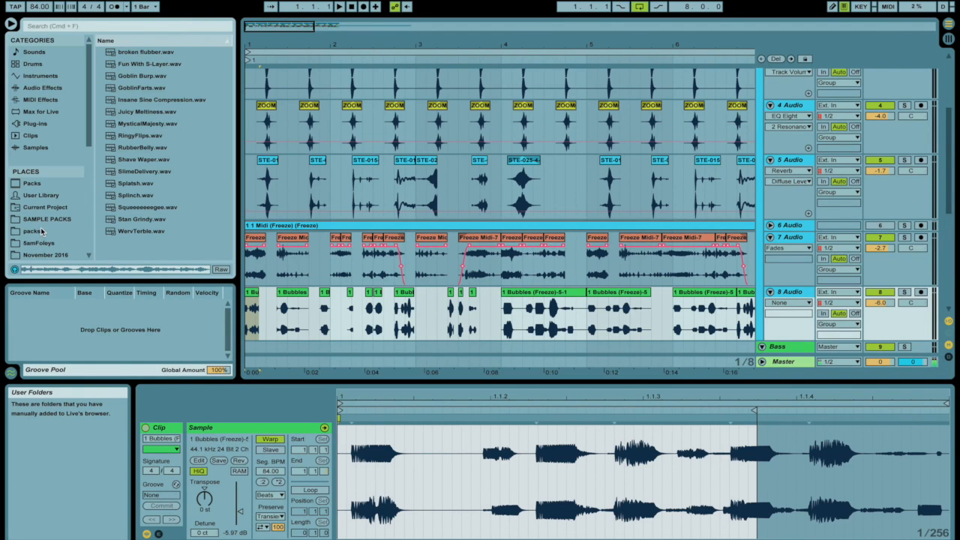
Duplicate the Bubbles bars 1–5 onto bars 5–9 and raise the track volume to -3.3.
left_click_drag(559, 45, 558, 18)
left_click_drag(393, 314, 93, 313)
key("super+d")
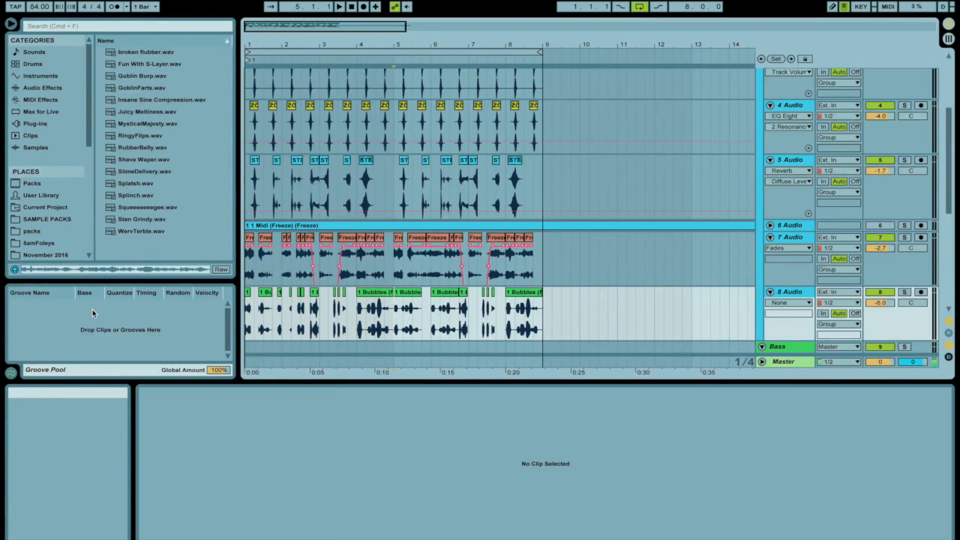
left_click_drag(880, 303, 880, 302)
left_click_drag(880, 302, 880, 291)
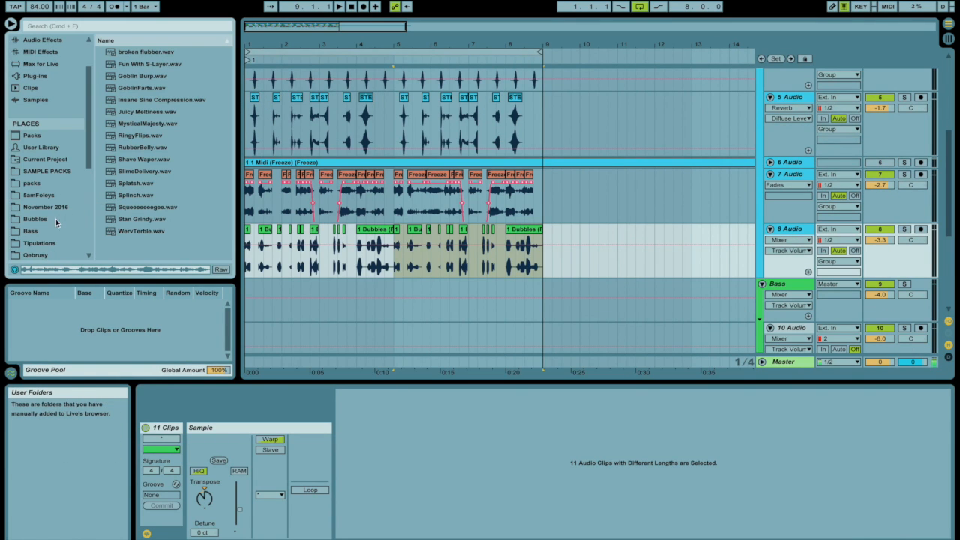
Find BollywoodViolin_Mini_SP under Sample Packs > 4 - INSTRUMENT and preview 100_Em_BollywdViolin_SP_01.
scroll(65, 193, "down", 4)
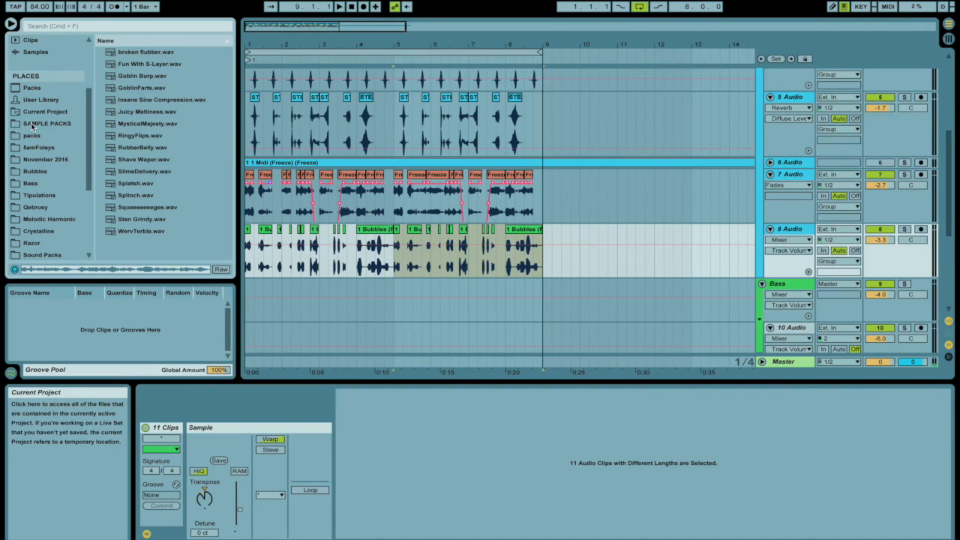
scroll(33, 148, "up", 1)
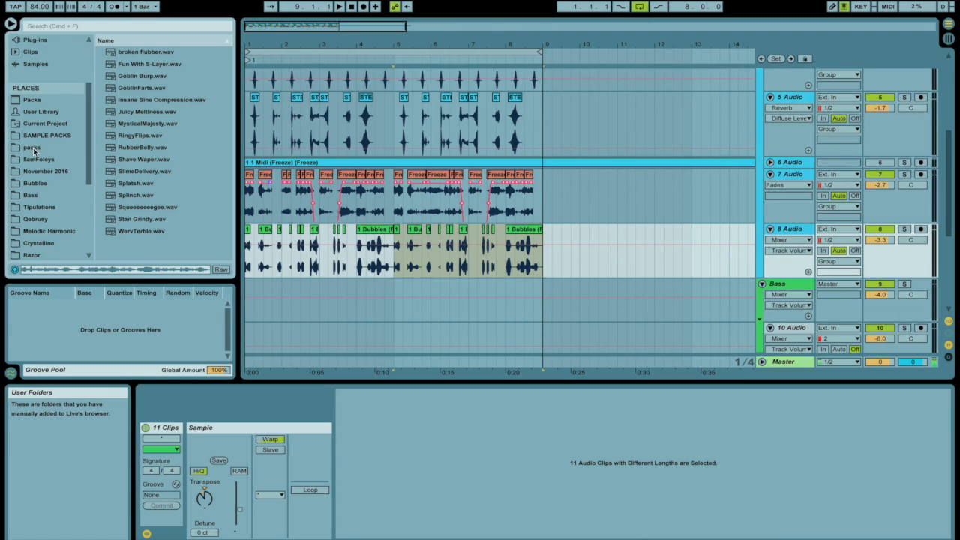
left_click(51, 136)
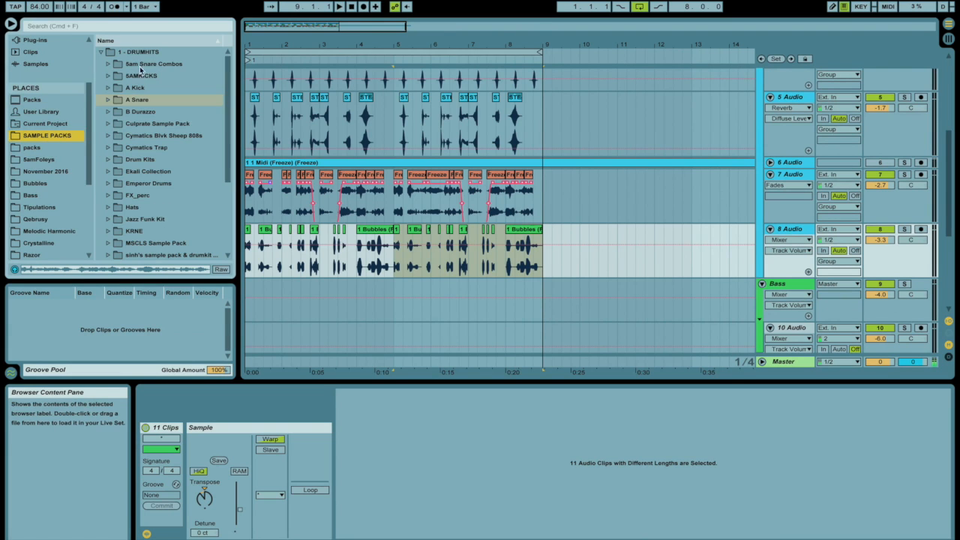
left_click(100, 52)
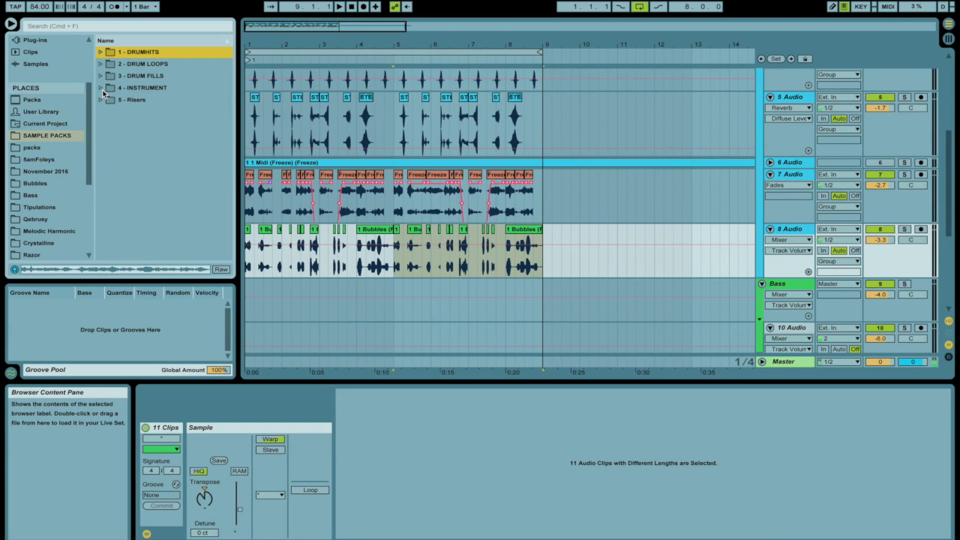
left_click(101, 89)
scroll(131, 195, "down", 2)
scroll(135, 224, "down", 16)
scroll(135, 228, "up", 4)
scroll(135, 227, "up", 5)
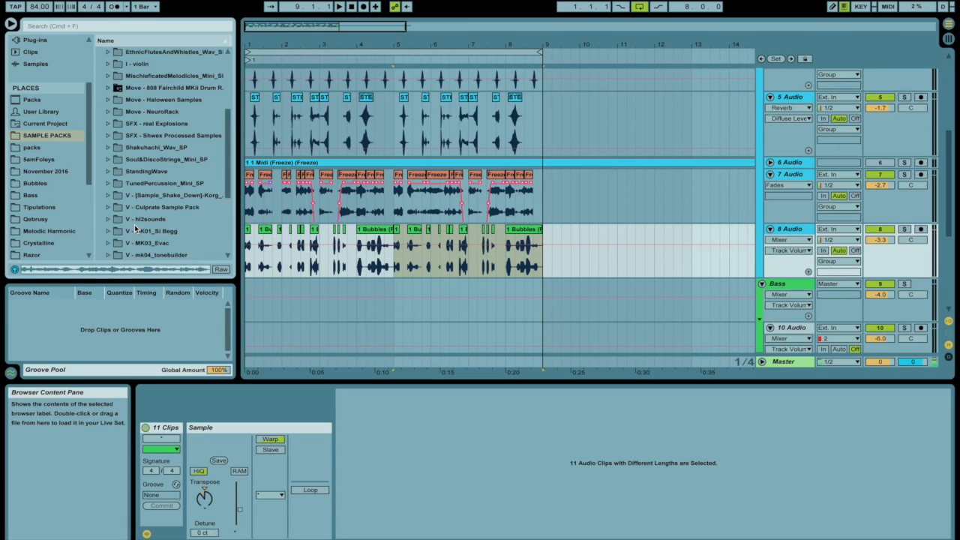
scroll(116, 174, "up", 9)
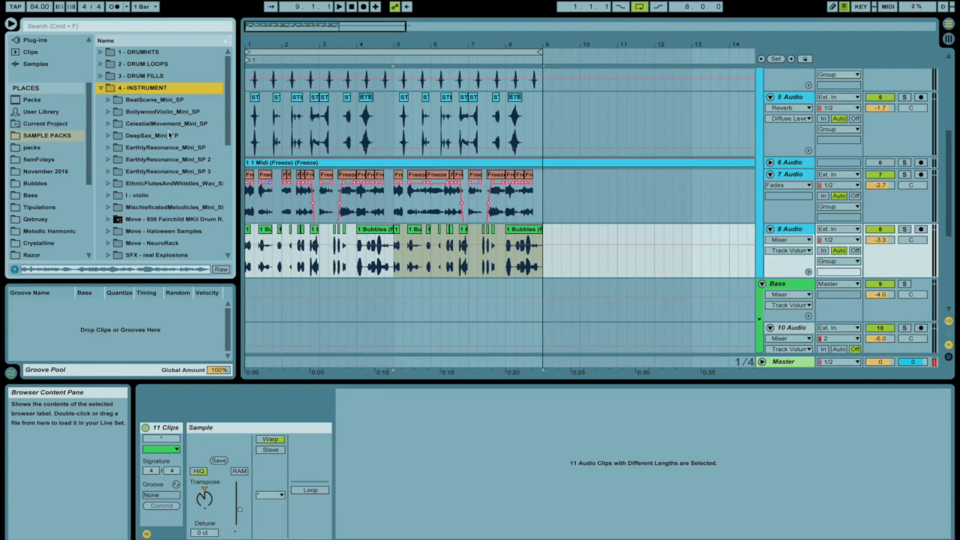
left_click(105, 112)
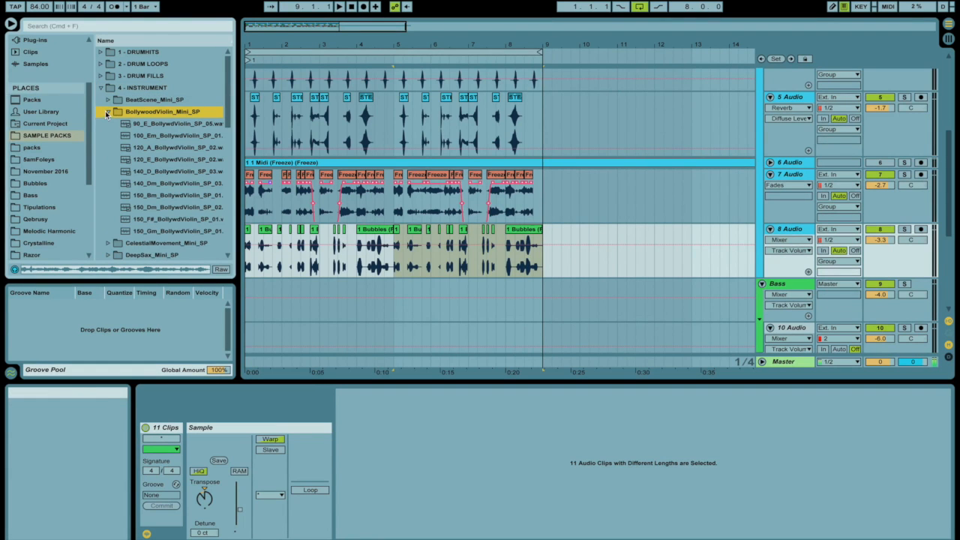
left_click(158, 138)
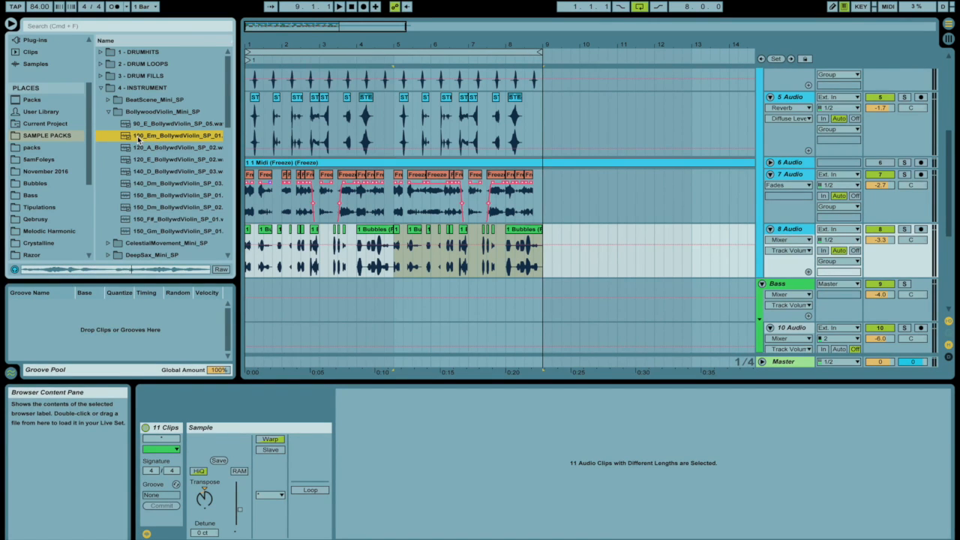
Place 100_Em_BollywdViolin_SP_01 on new track 9 and move a cut phrase to bar 1.
mouse_move(285, 228)
left_mouse_down()
mouse_move(279, 296)
mouse_move(249, 303)
left_mouse_up()
left_click(282, 303)
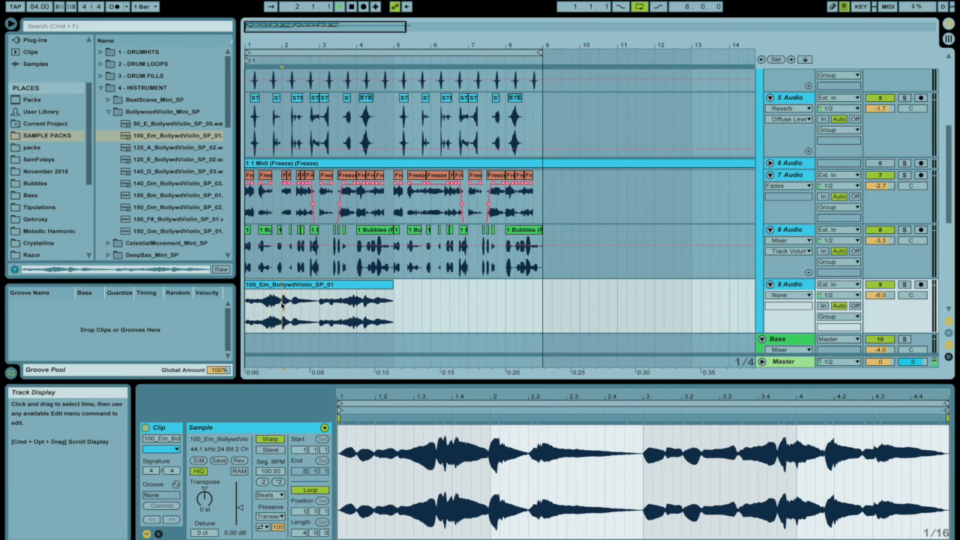
key("space")
key("space")
left_click_drag(282, 305, 272, 306)
left_click(263, 307)
key("space")
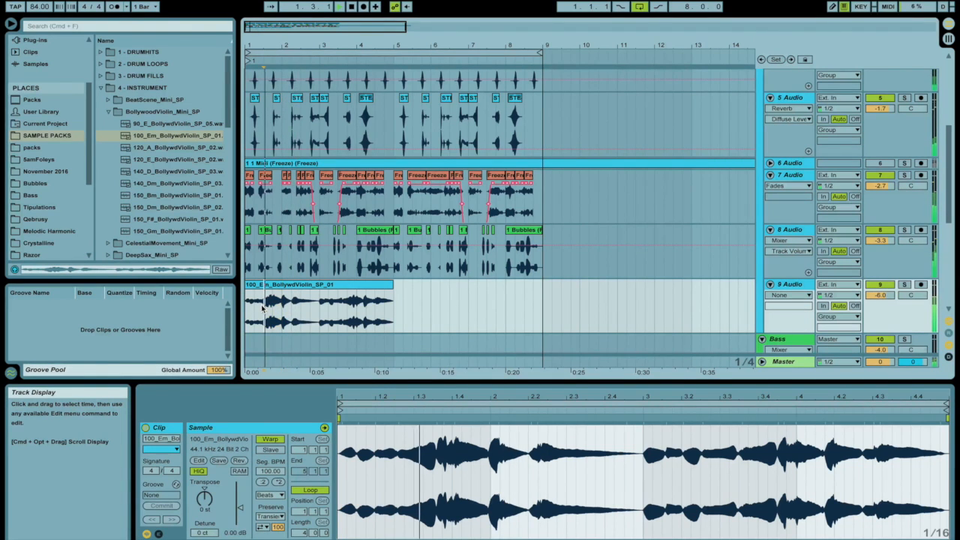
left_click_drag(265, 307, 245, 307)
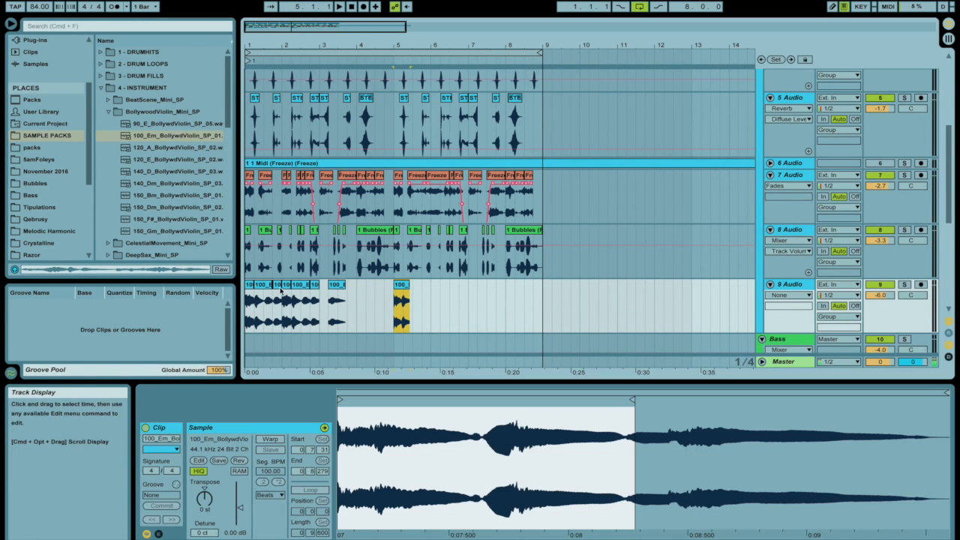
Repeat the first four violin phrases through bar 9 with Cmd+D.
left_click(250, 286, "shift")
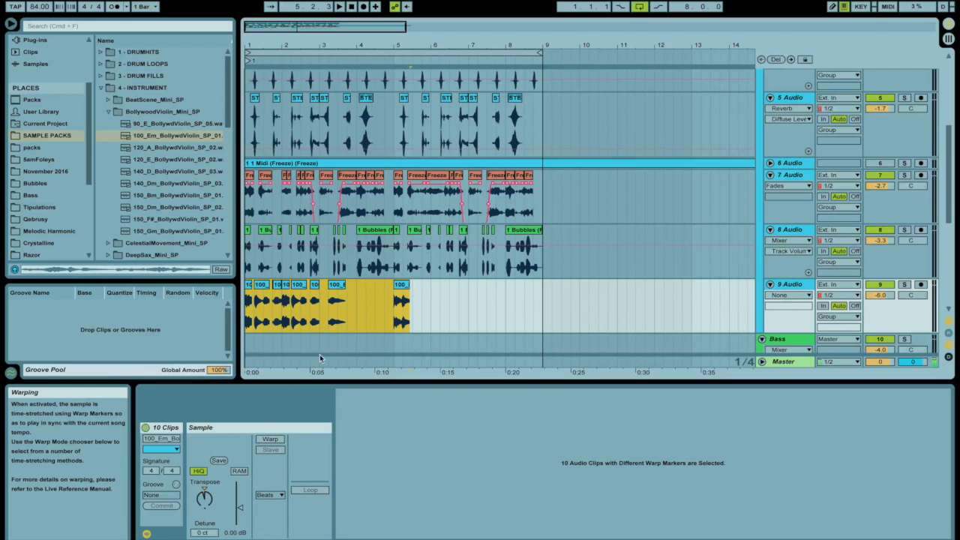
left_click(252, 297)
left_click(249, 285)
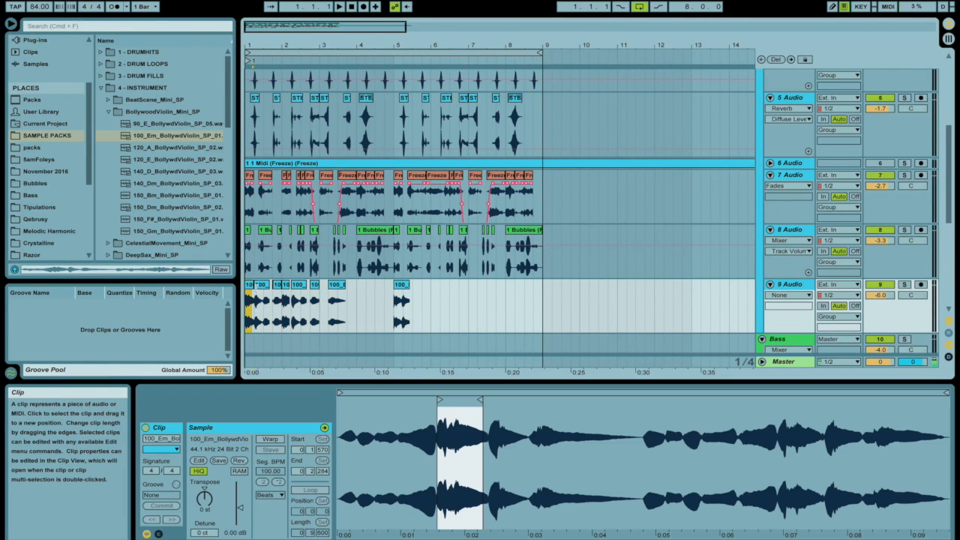
left_click(262, 297)
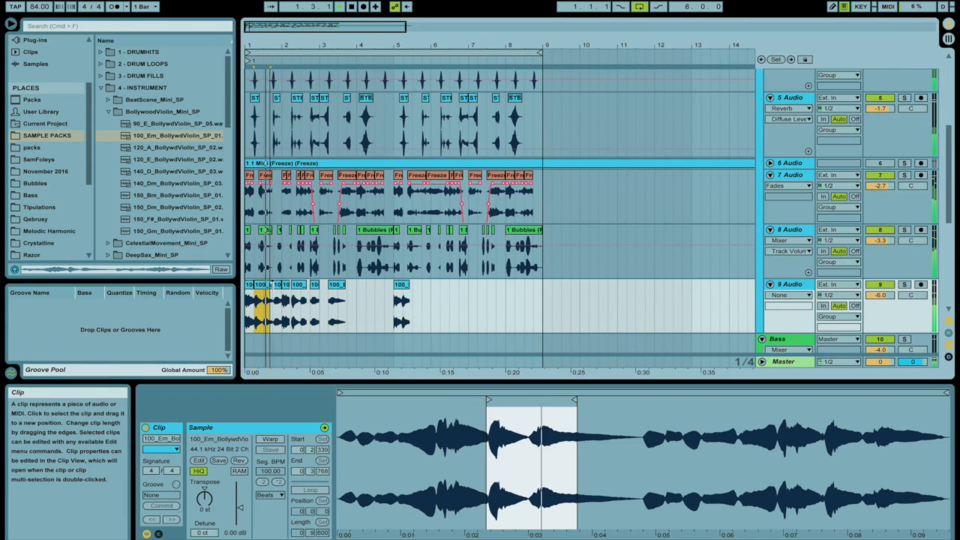
left_click(277, 286)
key("space")
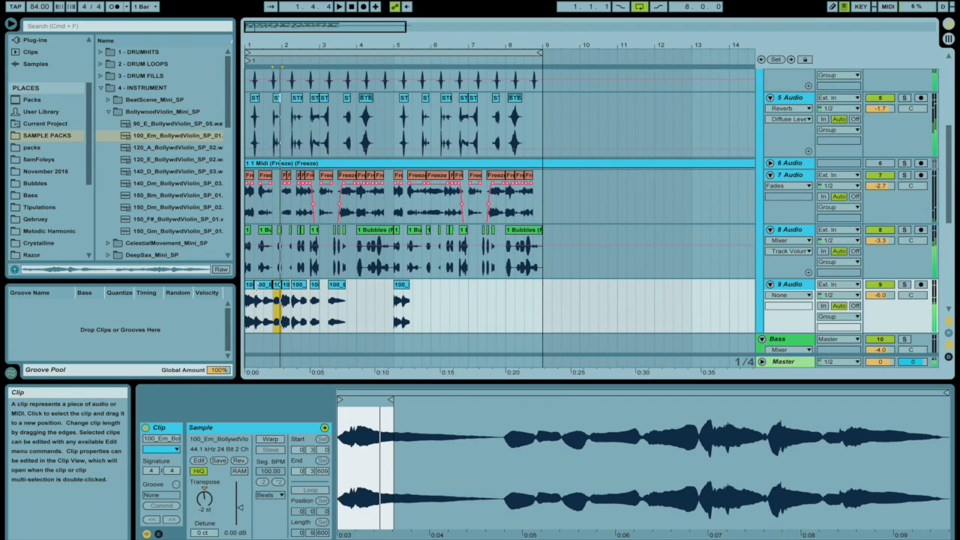
left_click(249, 286, "shift")
key("super+d")
key("super+d")
key("super+d")
key("super+d")
key("super+d")
key("super+d")
key("super+d")
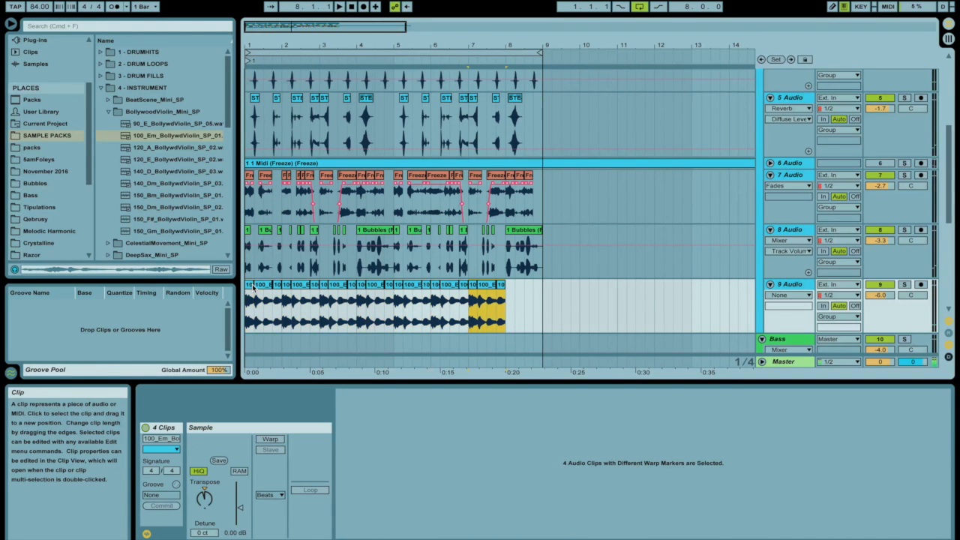
Lower the violin track volume to -6.3 and reduce the gain of all 32 clips.
left_click_drag(885, 296, 885, 298)
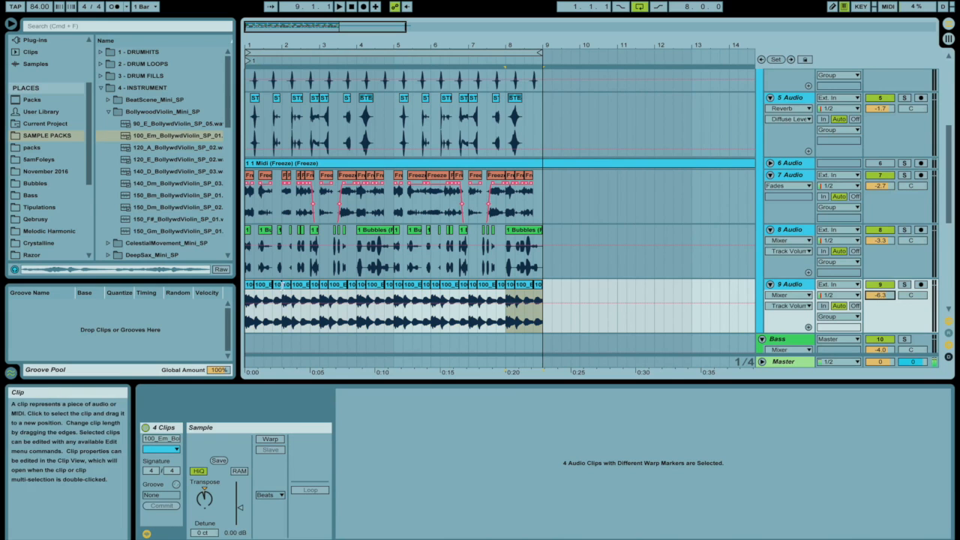
left_click(248, 285, "shift")
left_click_drag(240, 507, 239, 509)
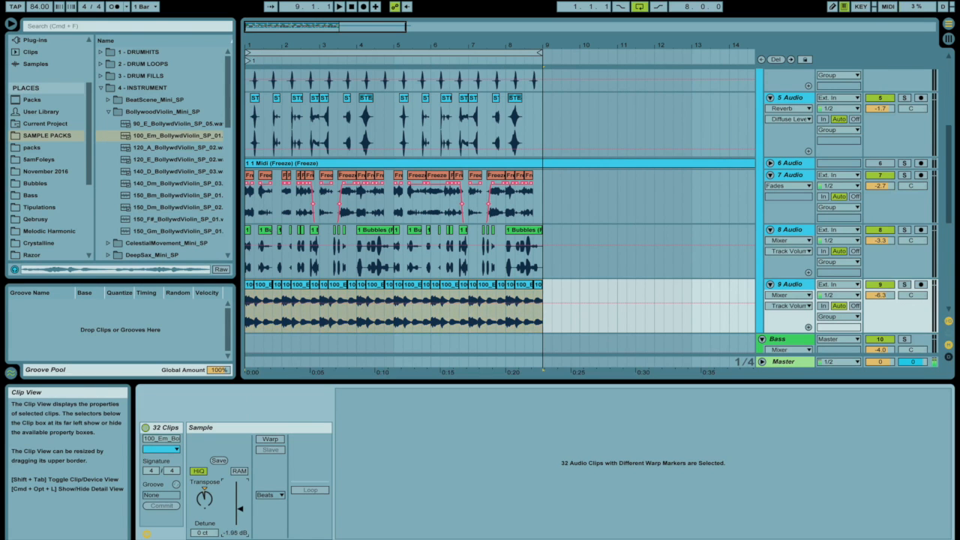
Raise the violin track to -5.5 and add a Reverb with Dry/Wet at 34%.
left_click_drag(884, 297, 883, 292)
double_click(790, 285)
left_click(163, 28)
type("r")
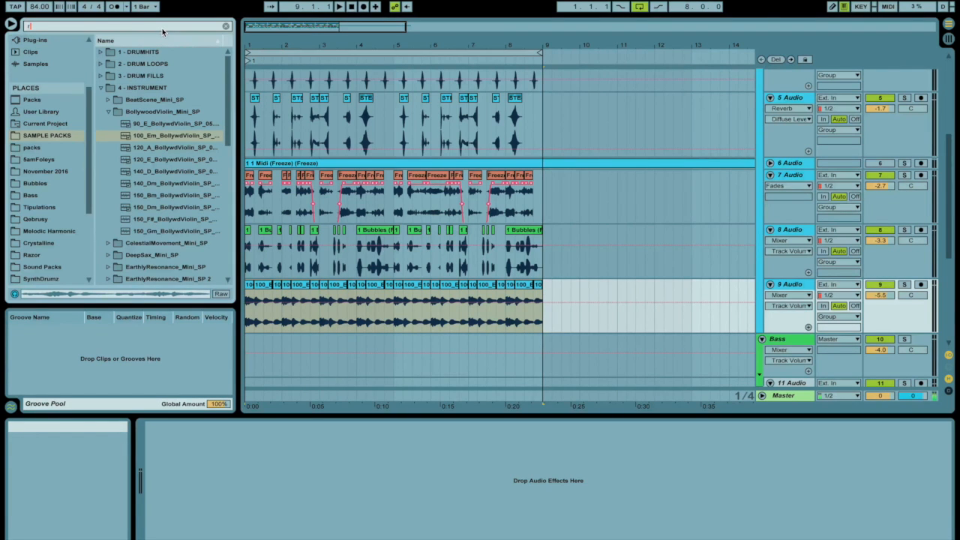
type("ev")
double_click(127, 52)
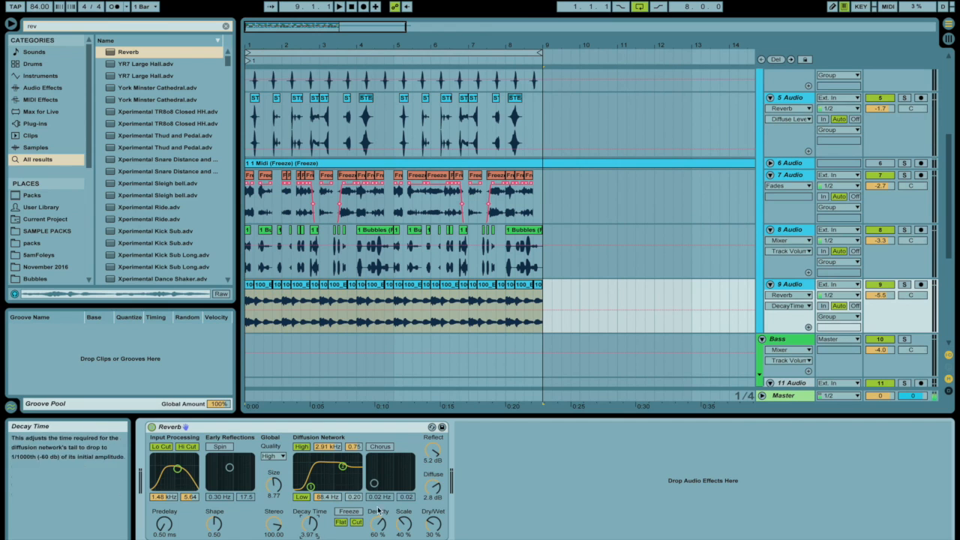
left_click_drag(433, 524, 433, 521)
Delete a short violin clip and extend the first violin clip to bar 3.
key("space")
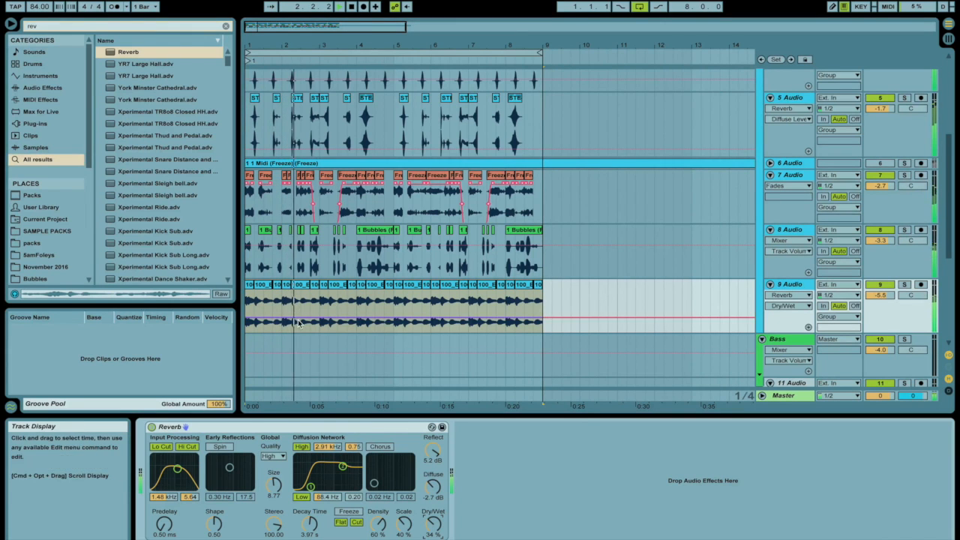
left_click(279, 286)
left_click(278, 285)
key("Delete")
left_click(249, 286)
left_click(316, 286, "shift")
key("super+d")
left_click(349, 300)
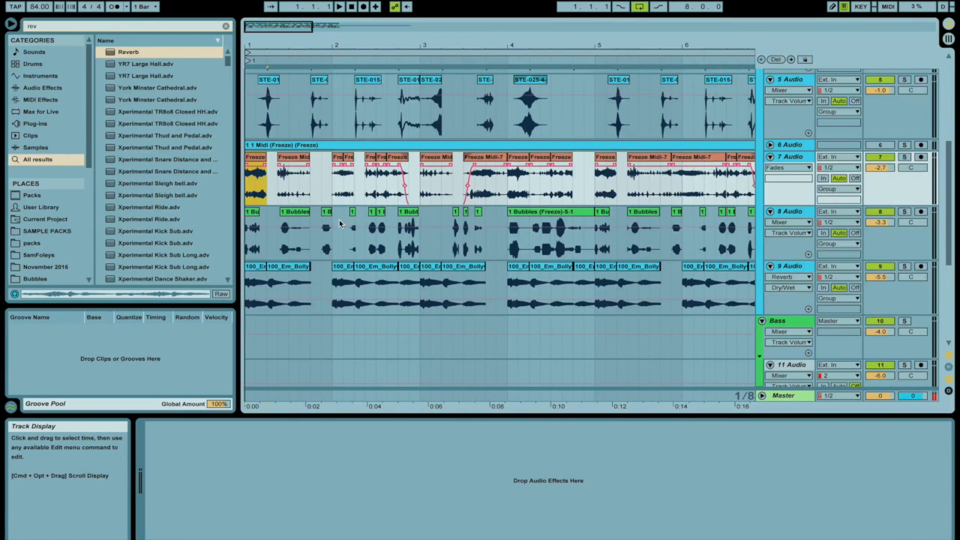
Select the opening Bubbles and Freeze Midi-7 clips on tracks 7 and 8, starting at 2.3.1.
left_click(300, 212)
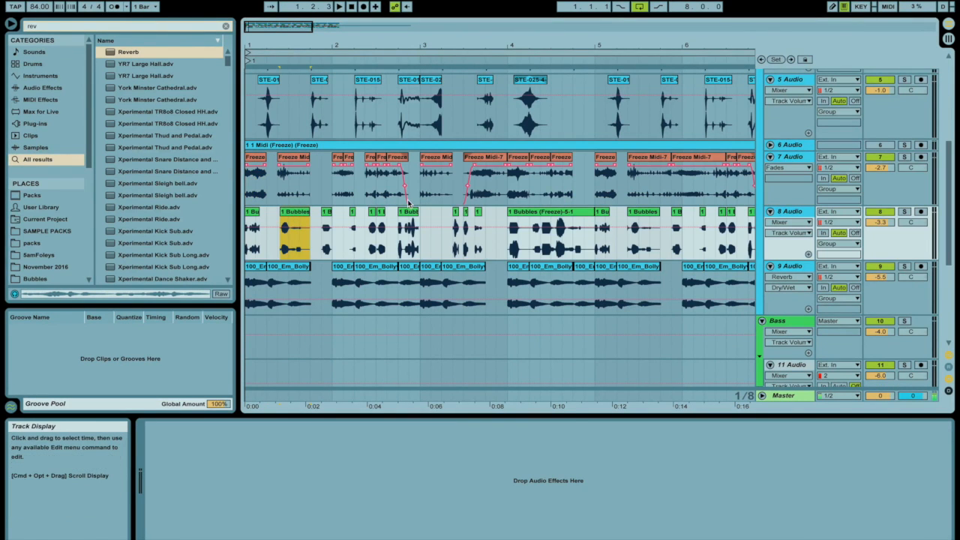
left_click(380, 225)
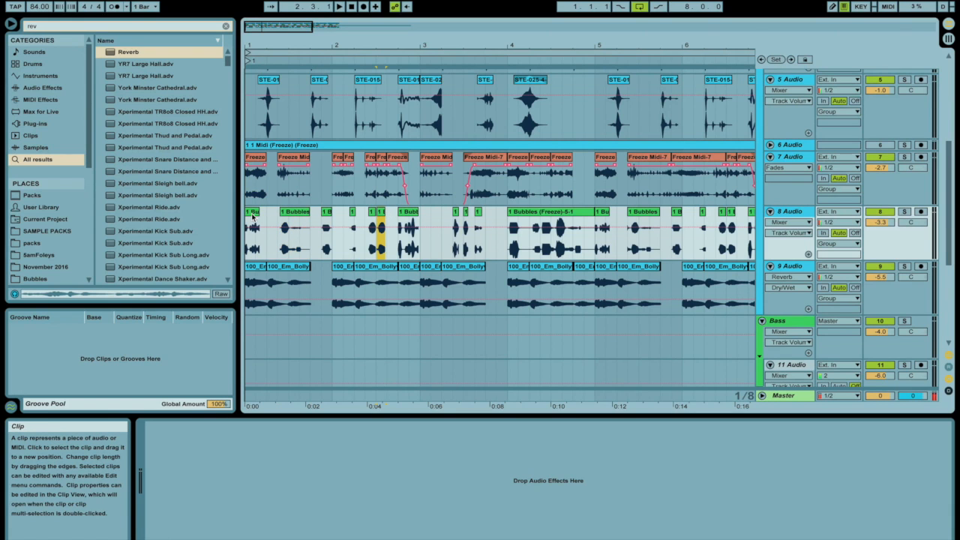
left_click(281, 175)
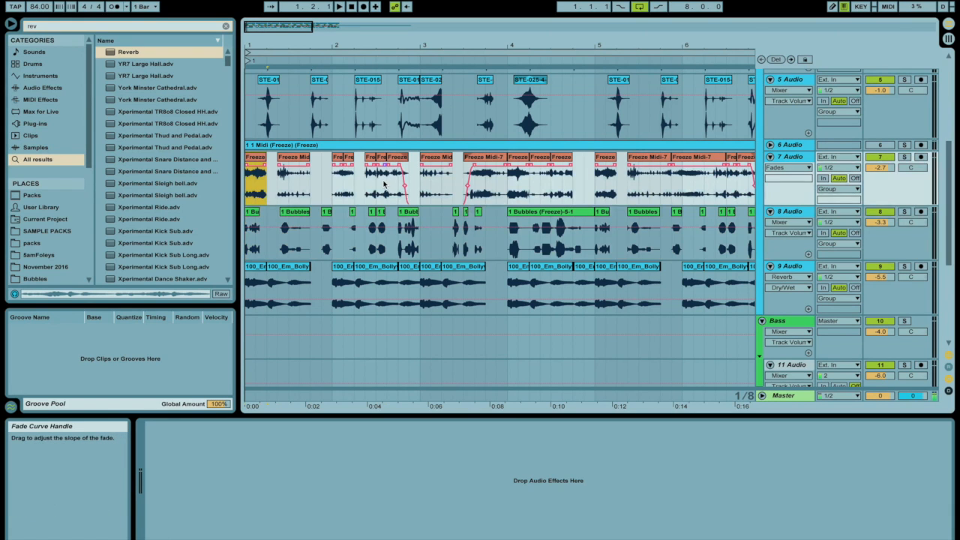
left_click(257, 161)
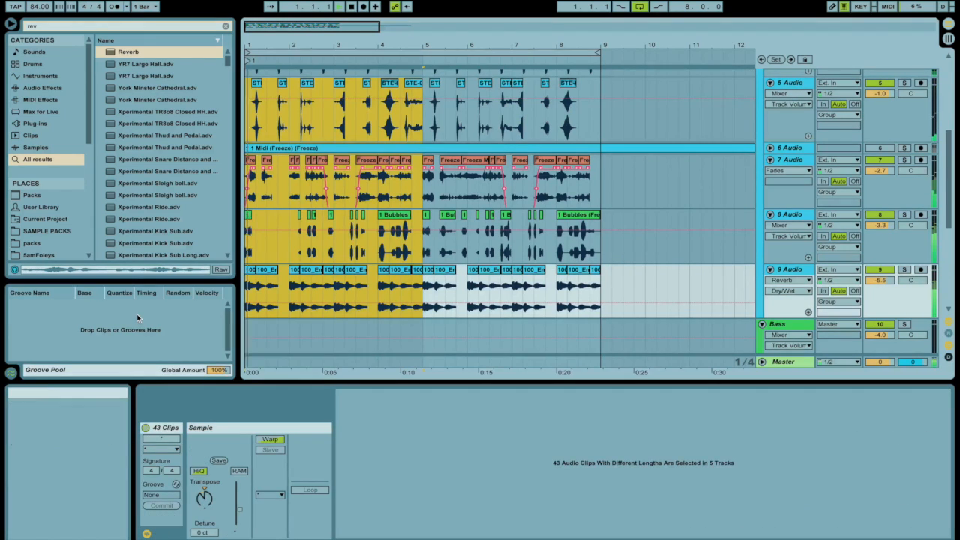
key("space")
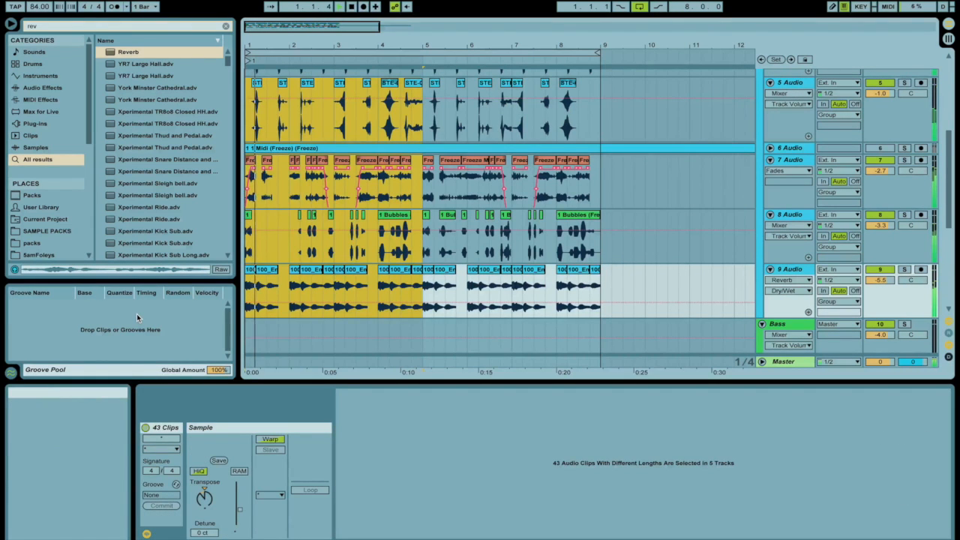
Clear bars 5–9 on tracks 5–9 and fill them with copies of bars 1–5.
key("ctrl+d")
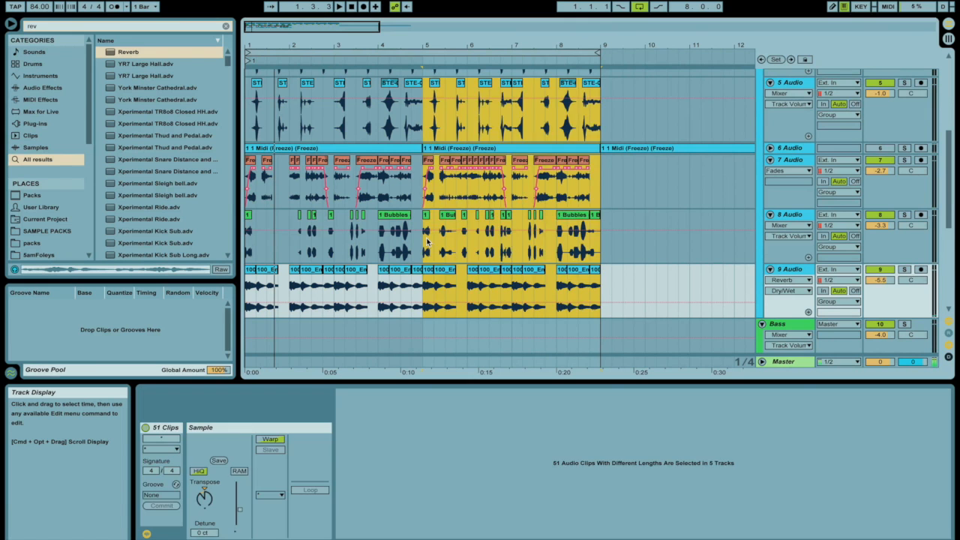
key("ctrl+z")
left_click_drag(422, 298, 178, 125)
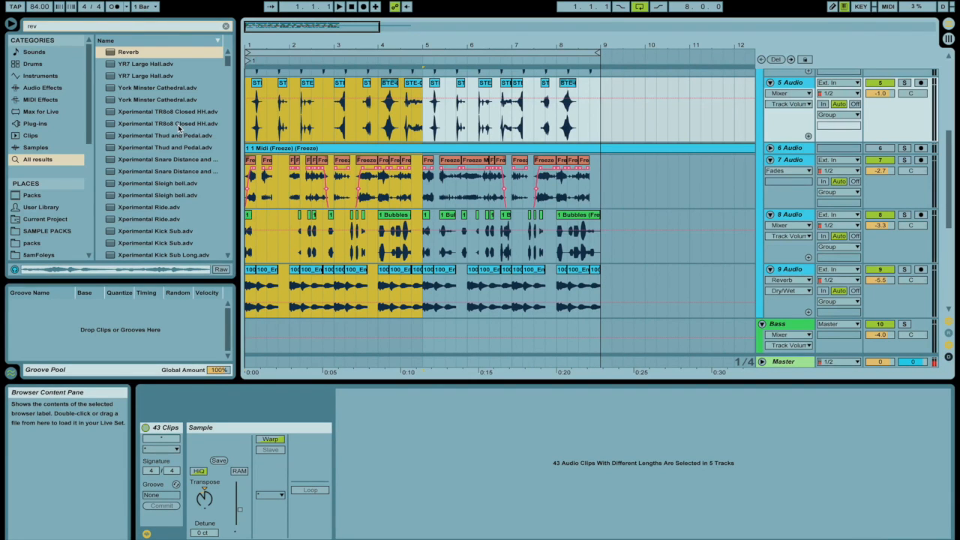
key("ctrl+z")
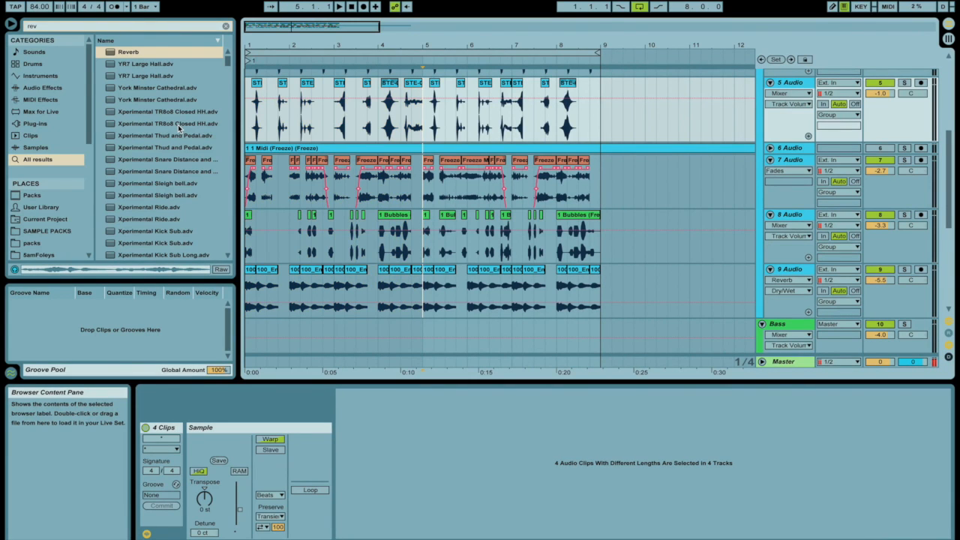
key("ctrl+z")
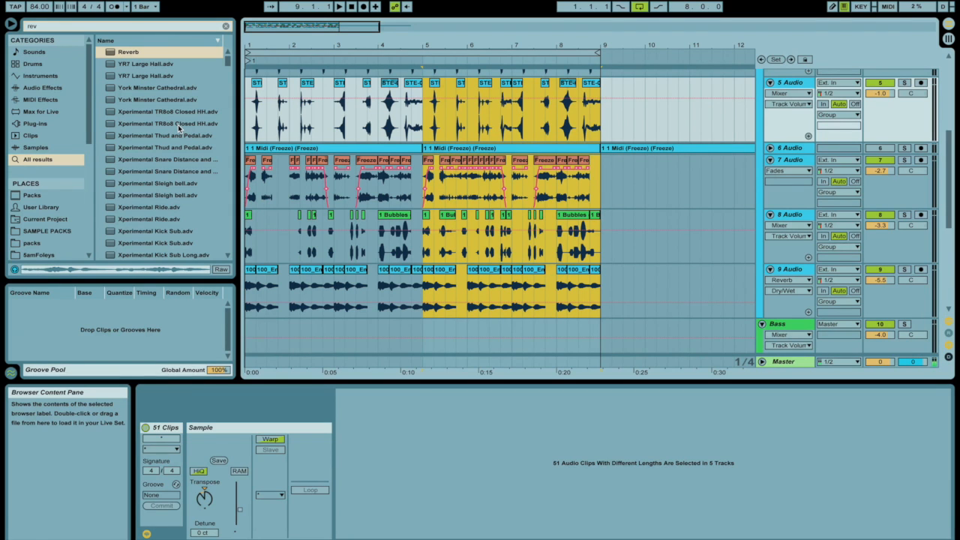
key("Delete")
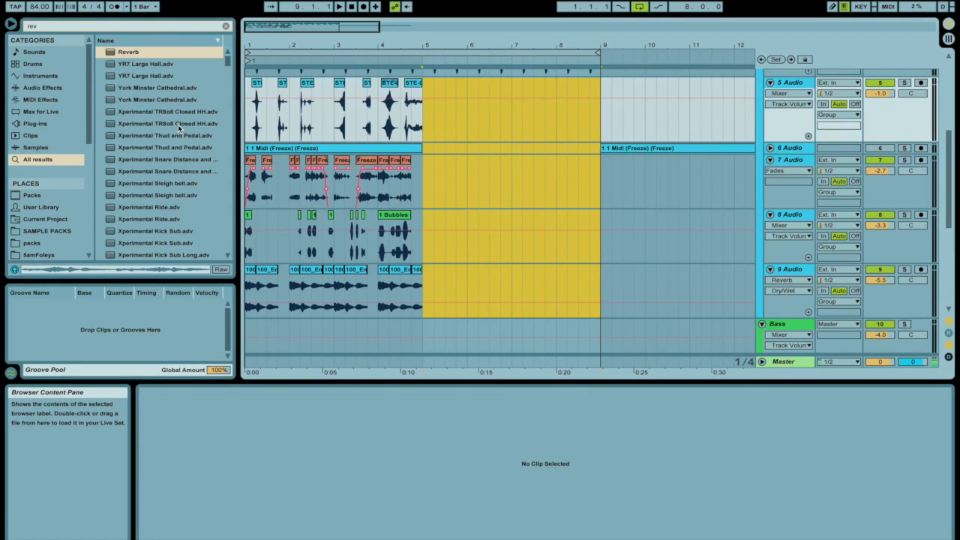
key("ctrl+v")
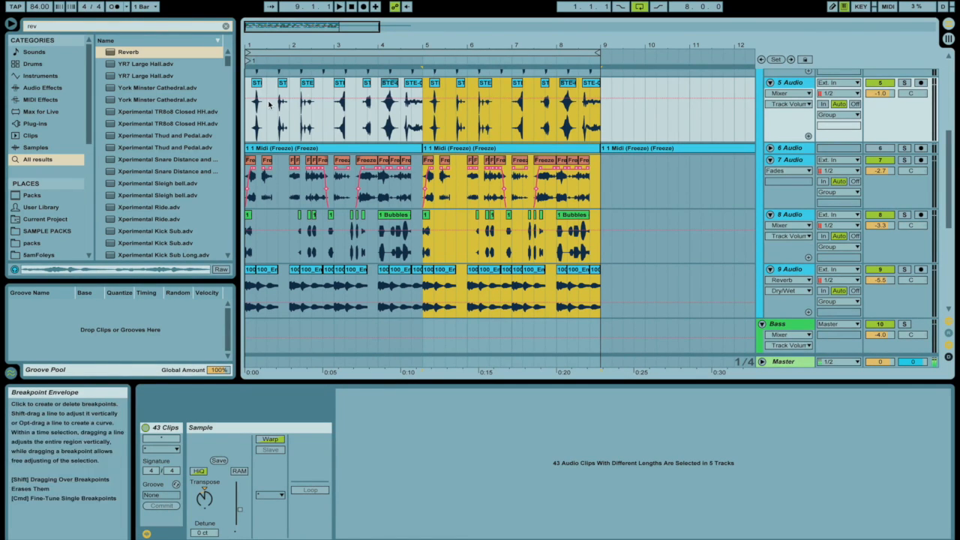
Reselect bars 1–5 across tracks 5 to 9.
mouse_move(252, 116)
left_mouse_down()
mouse_move(320, 220)
mouse_move(248, 120)
left_mouse_up()
left_click_drag(248, 191, 467, 126)
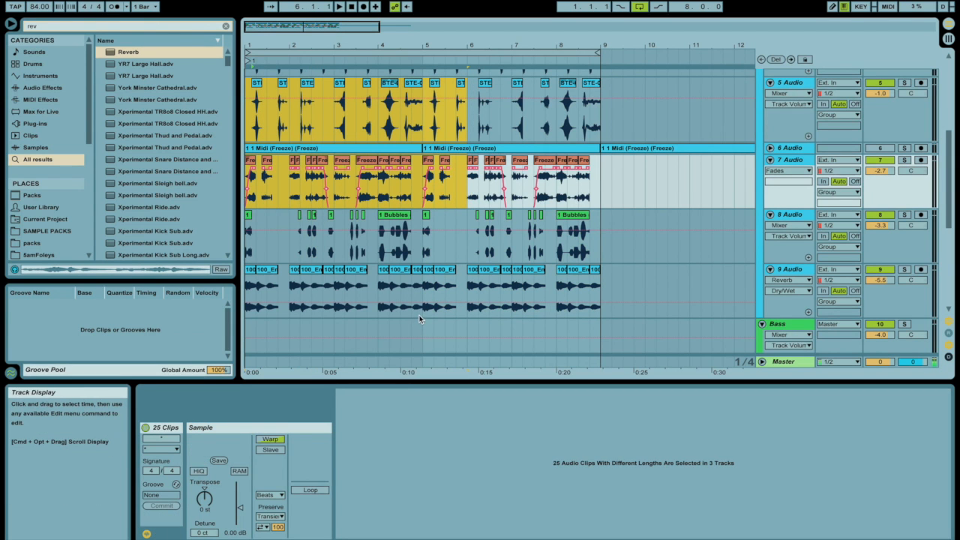
left_click(423, 293, "shift")
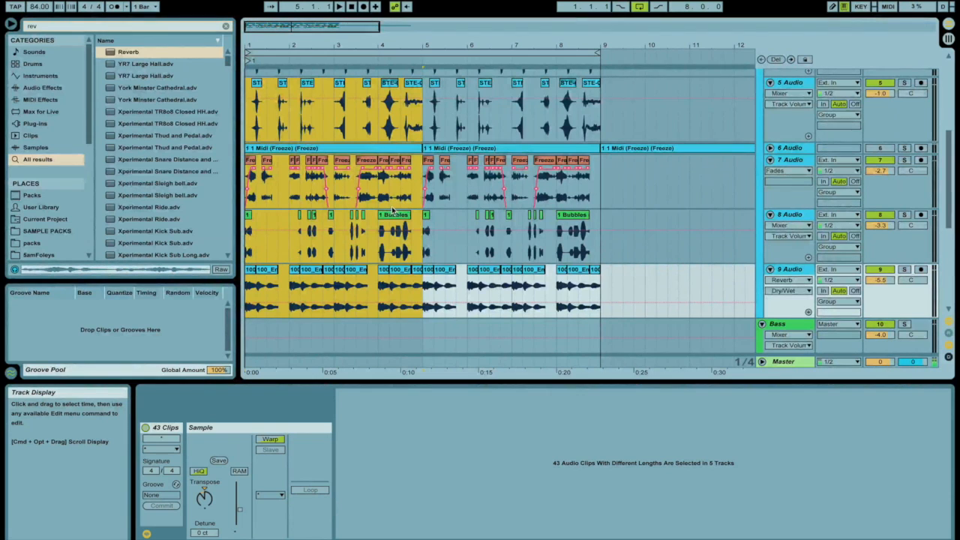
scroll(419, 256, "up", 6)
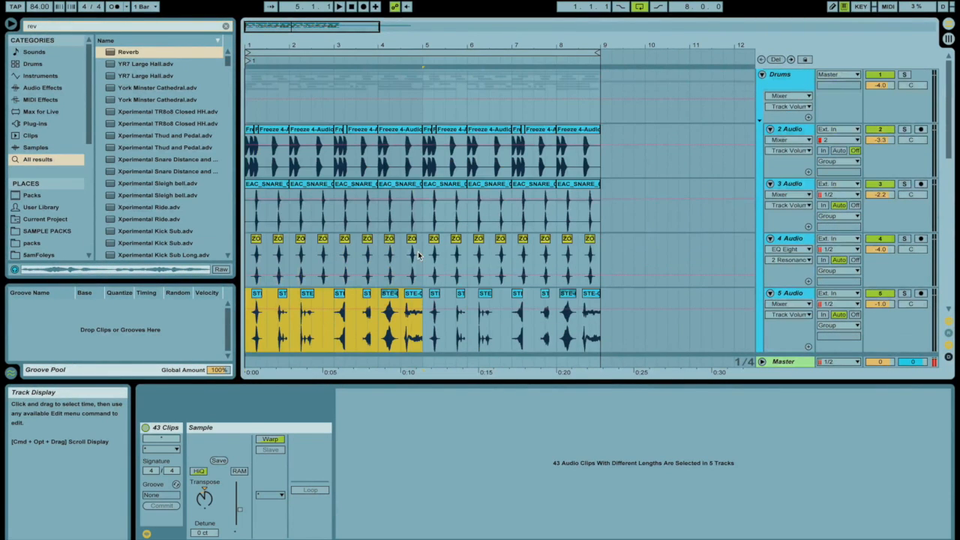
Play the arrangement from bar 1, clear the browser search and open the Fuzzle folder.
left_click(260, 129)
key("space")
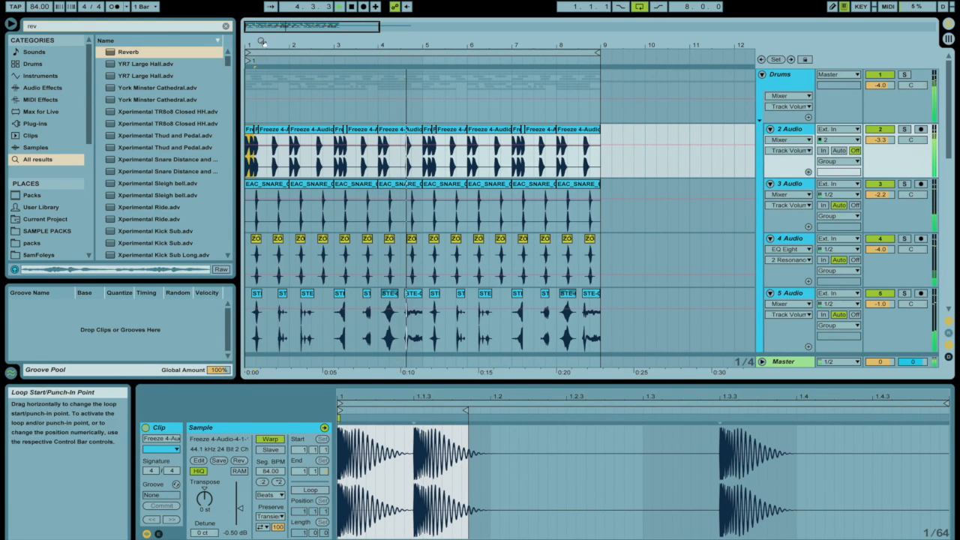
left_click(225, 26)
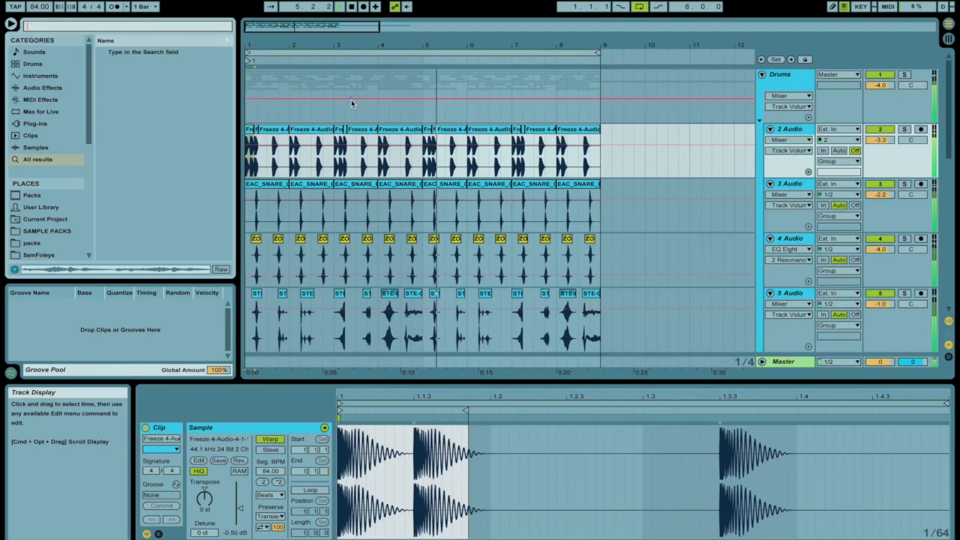
scroll(491, 182, "down", 5)
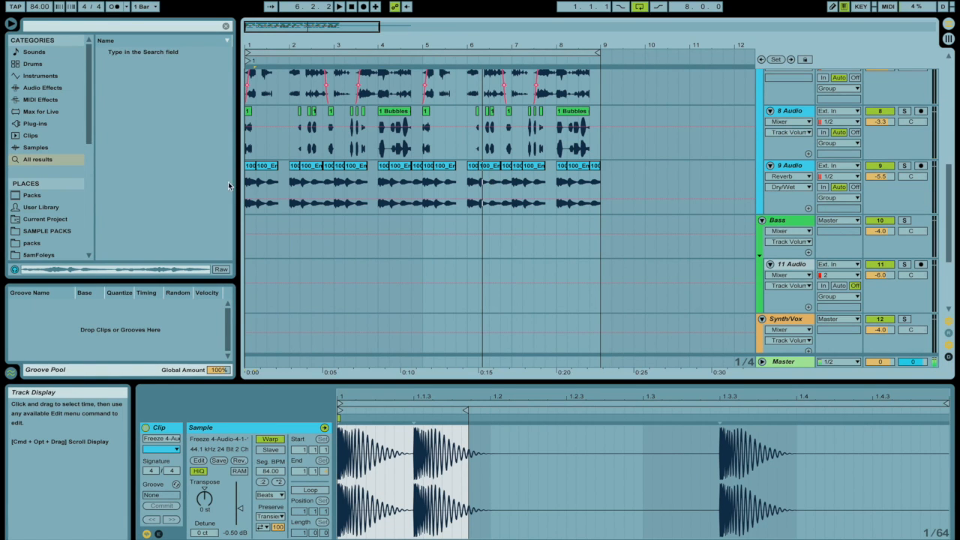
scroll(39, 221, "down", 6)
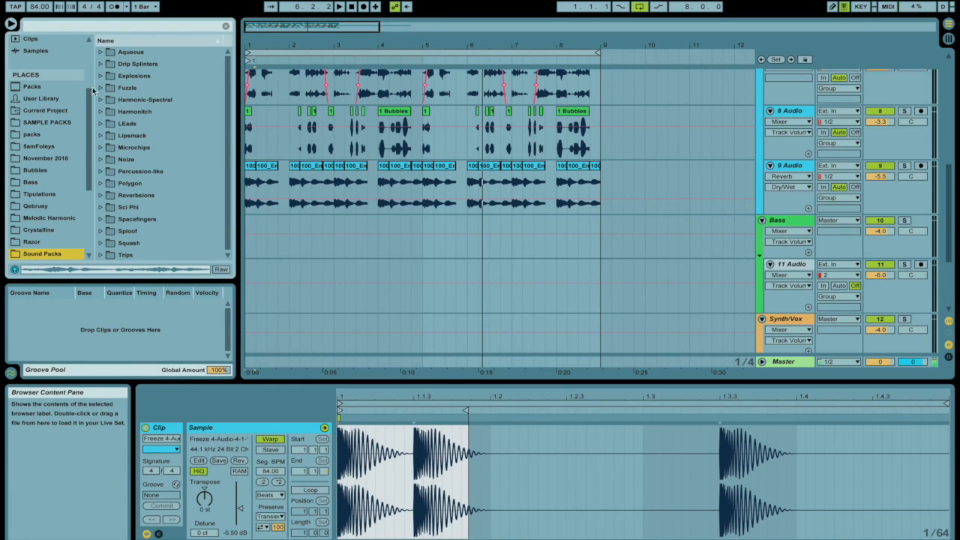
left_click(100, 88)
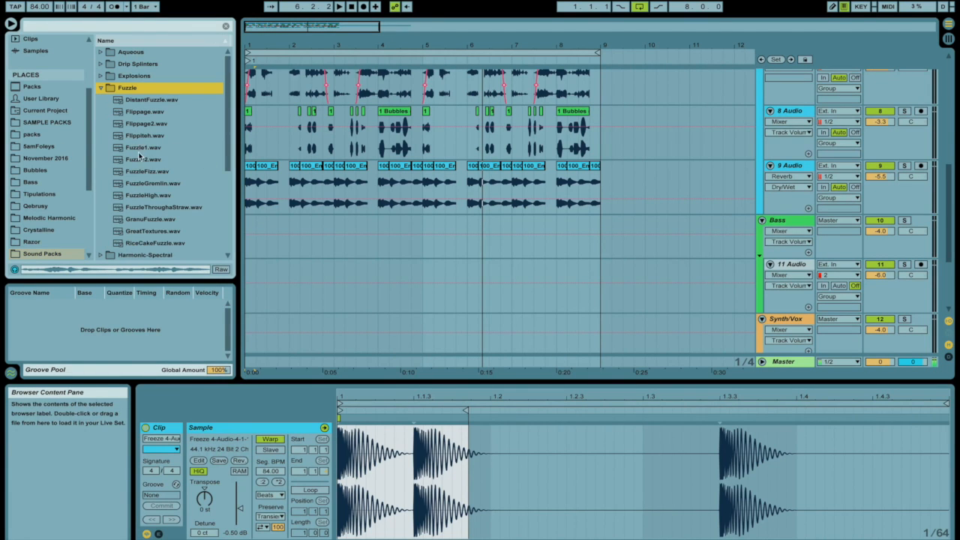
Insert a new audio track below 3 Audio, then collapse the Fuzzle folder.
left_click_drag(246, 47, 244, 113)
scroll(683, 199, "down", 3)
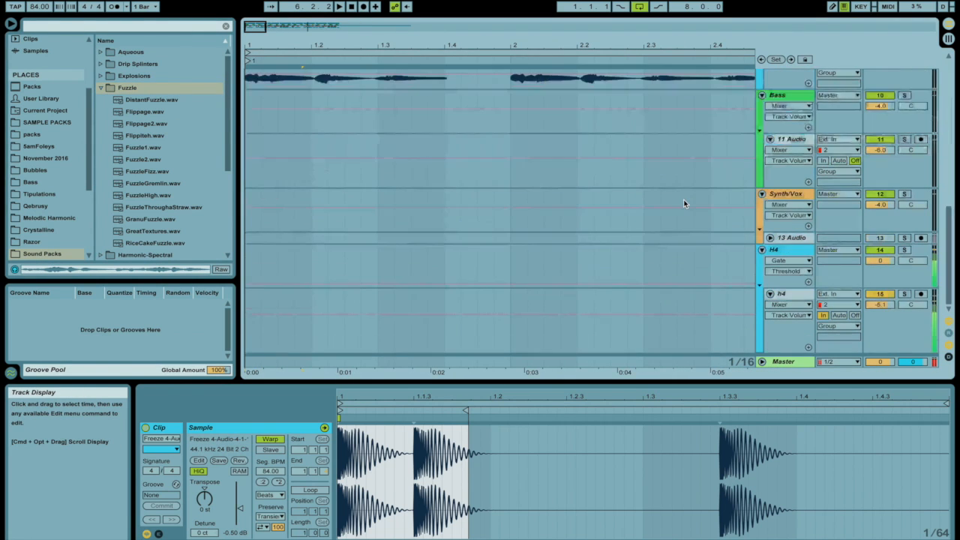
scroll(683, 200, "up", 8)
scroll(683, 199, "up", 3)
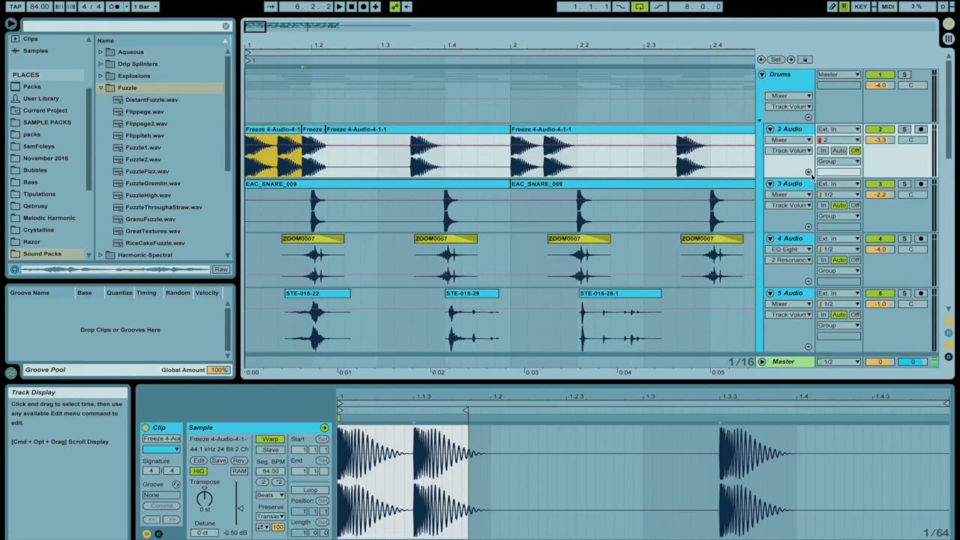
left_click(788, 184)
key("ctrl+t")
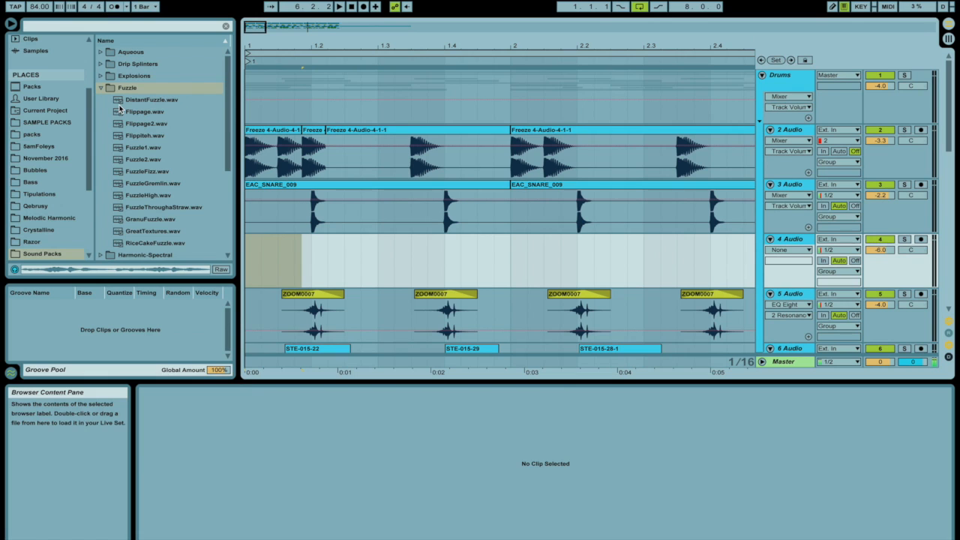
scroll(71, 225, "down", 3)
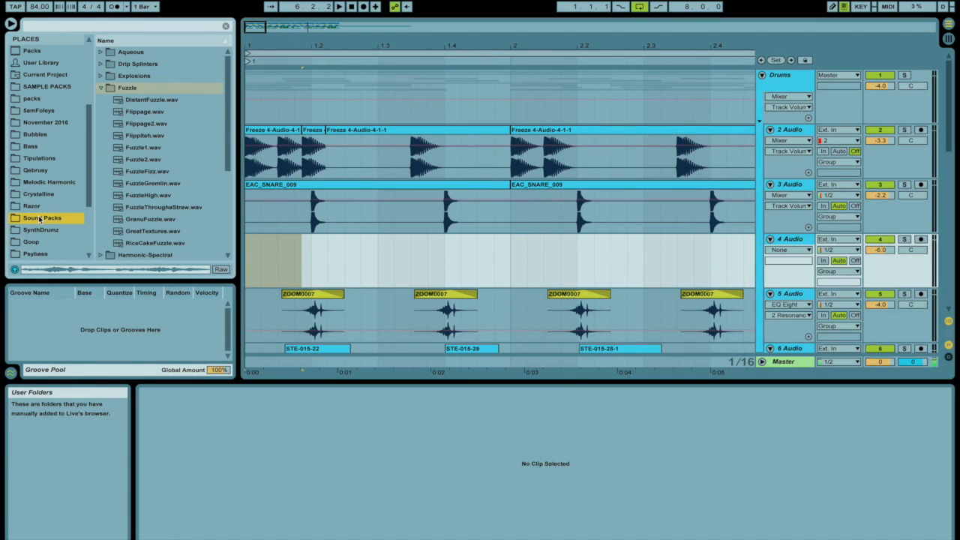
left_click(101, 88)
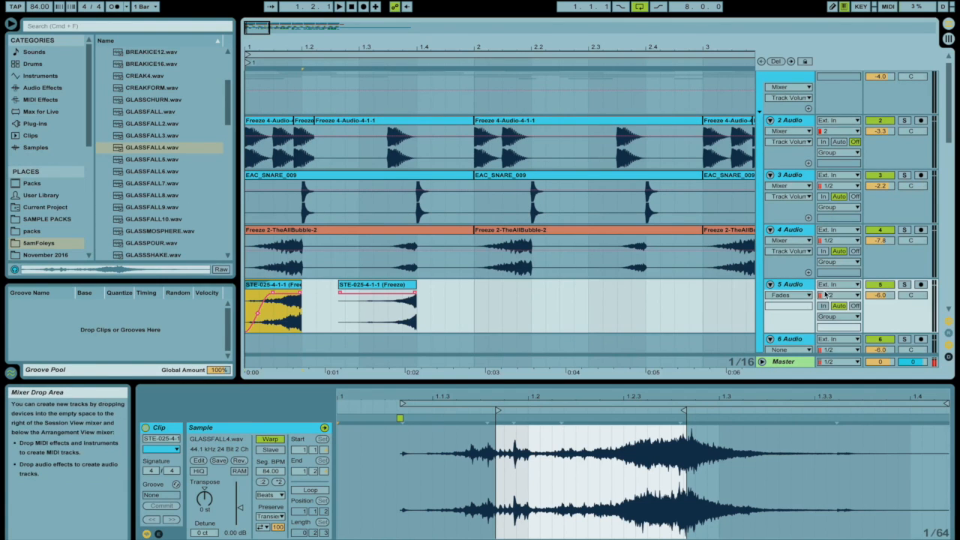
Raise track 5's volume to -2.1 dB and compare it muted and unmuted during playback.
left_click_drag(881, 296, 881, 285)
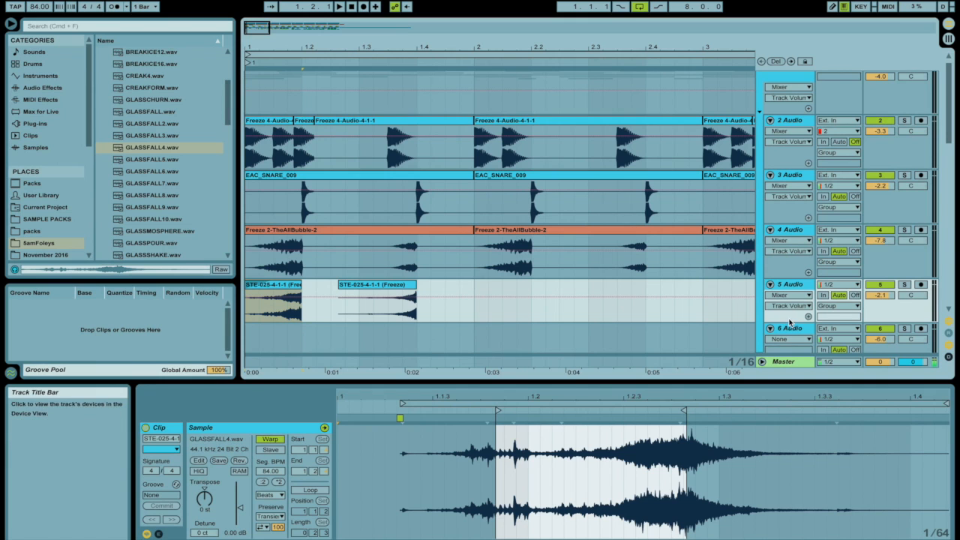
left_click(470, 292, "shift")
left_click_drag(473, 45, 473, 15)
left_click(880, 285)
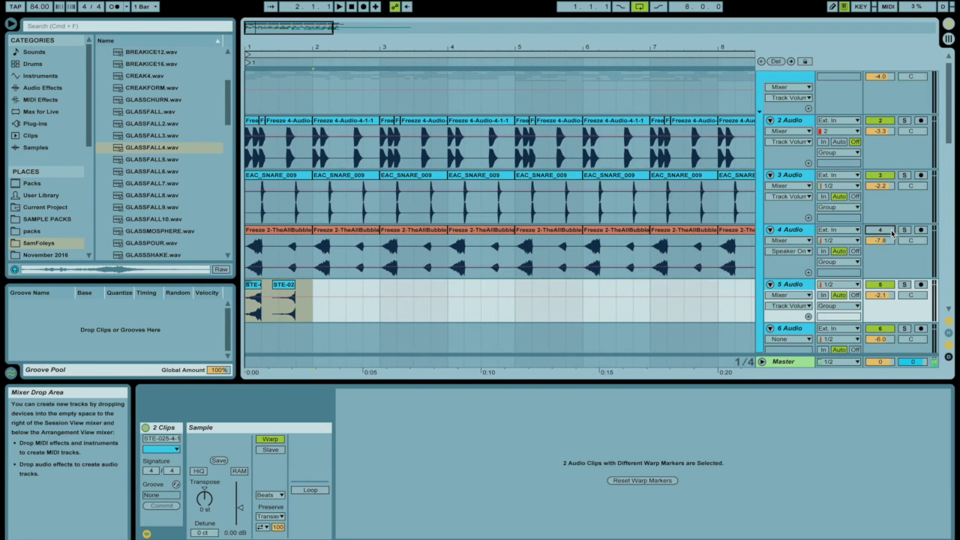
key("space")
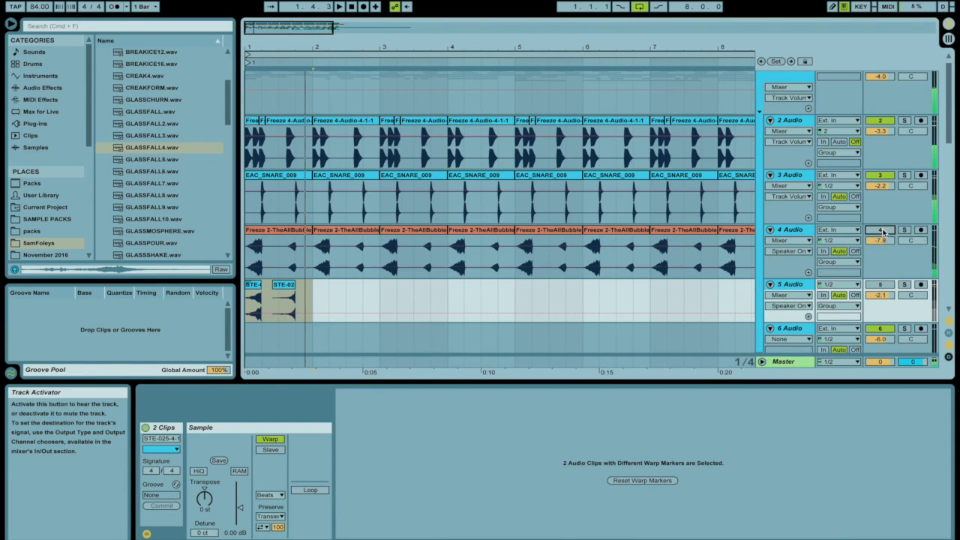
left_click(881, 285)
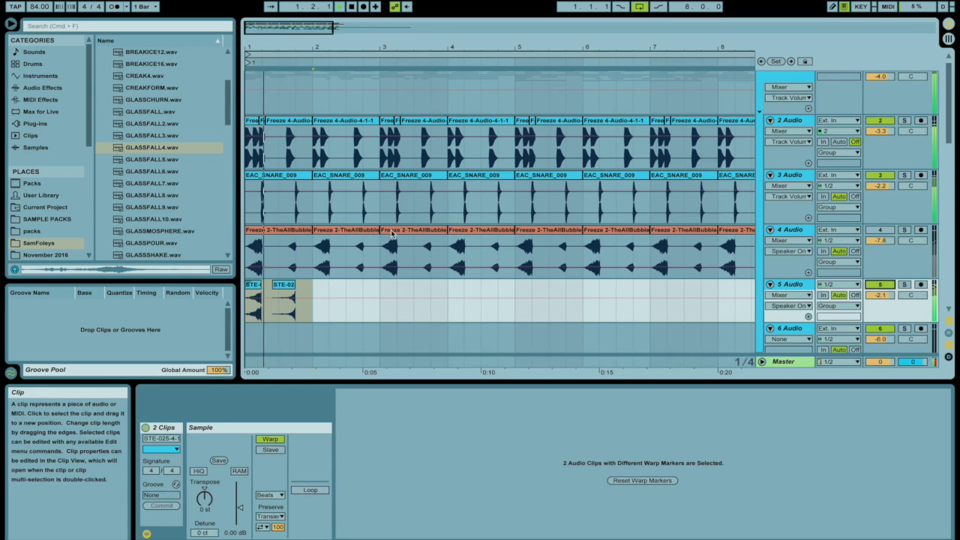
scroll(338, 247, "down", 2)
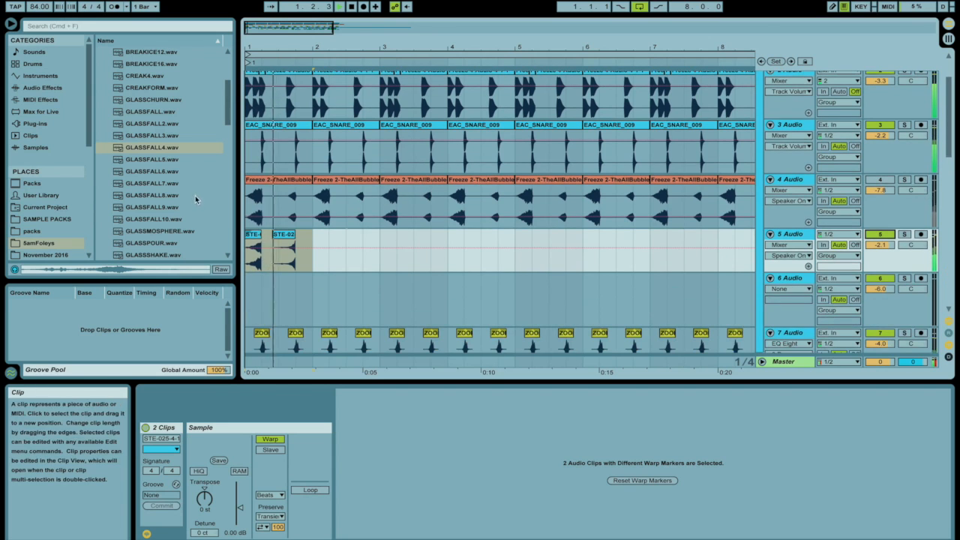
double_click(253, 234)
key("space")
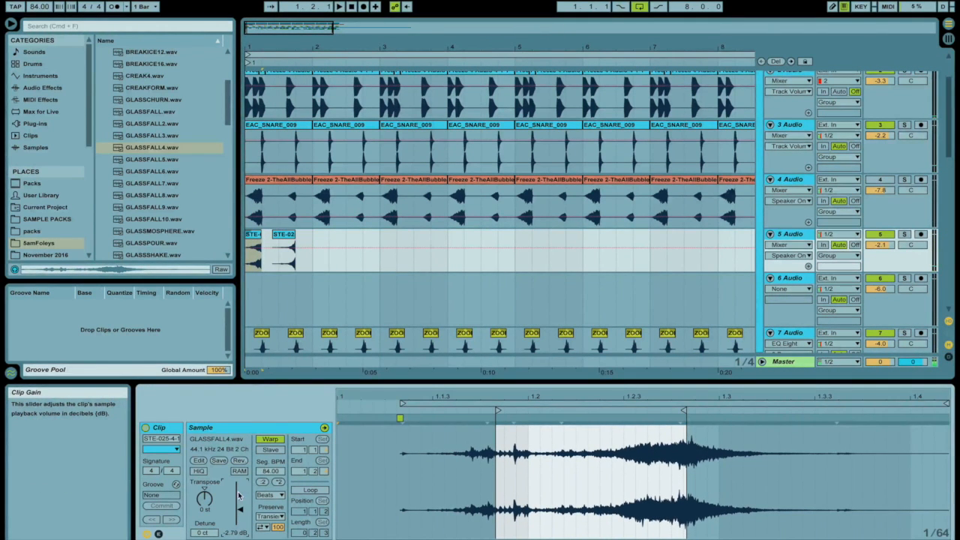
Repeat track 5's two-clip pattern every bar up to bar 9, removing the extra copy.
left_click(314, 240, "shift")
key("super+d")
key("super+d")
key("super+d")
key("super+d")
key("super+d")
key("super+d")
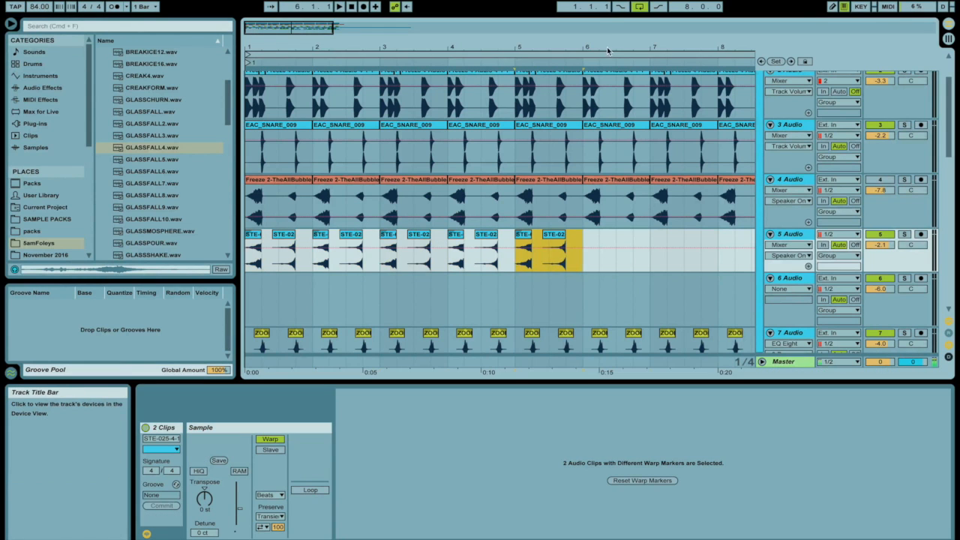
key("minus")
key("super+d")
key("super+d")
key("super+z")
double_click(792, 234)
left_click(87, 27)
Add EQ Eight to track 5 and boost band 2 by about 6 dB at 10 kHz.
type("EQ")
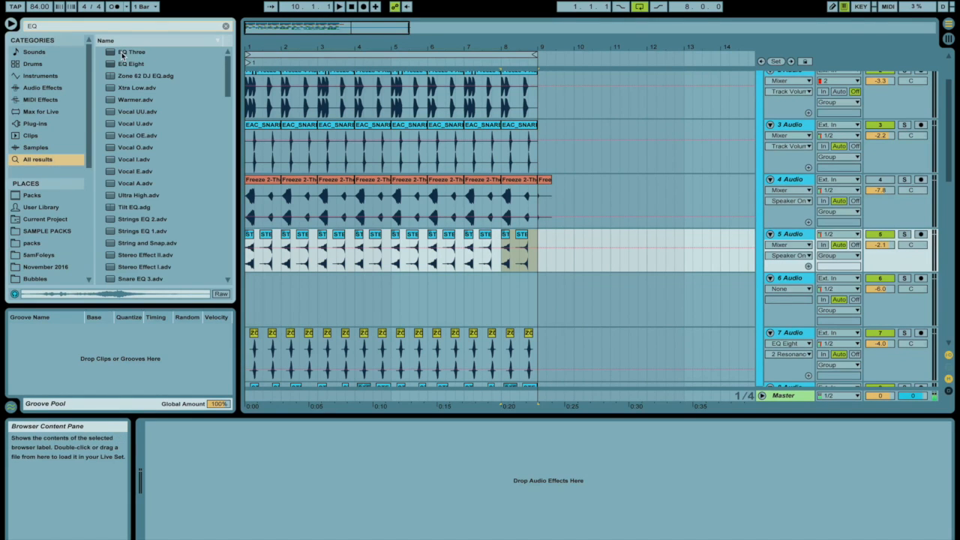
left_click(122, 54)
left_click_drag(123, 64, 292, 211)
left_click_drag(285, 253, 287, 253)
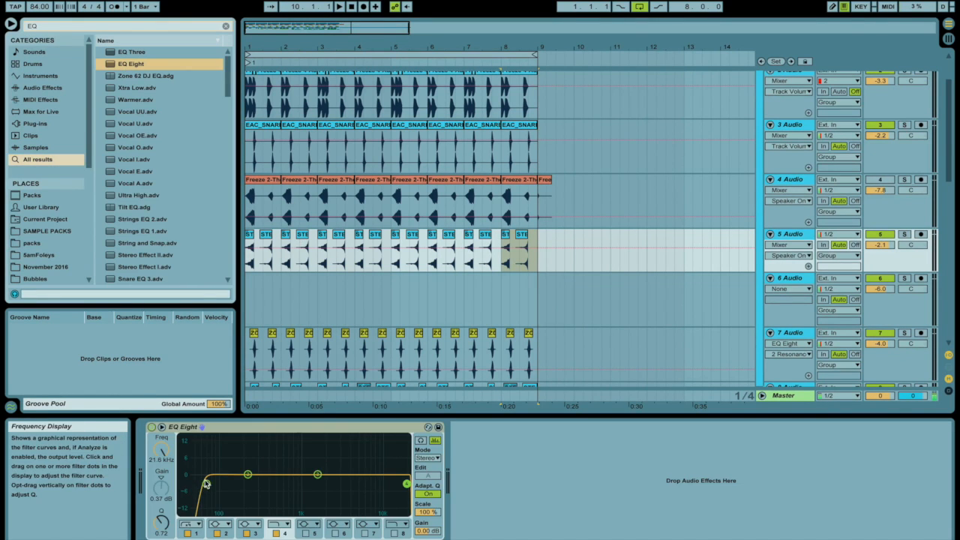
left_click_drag(387, 470, 380, 459)
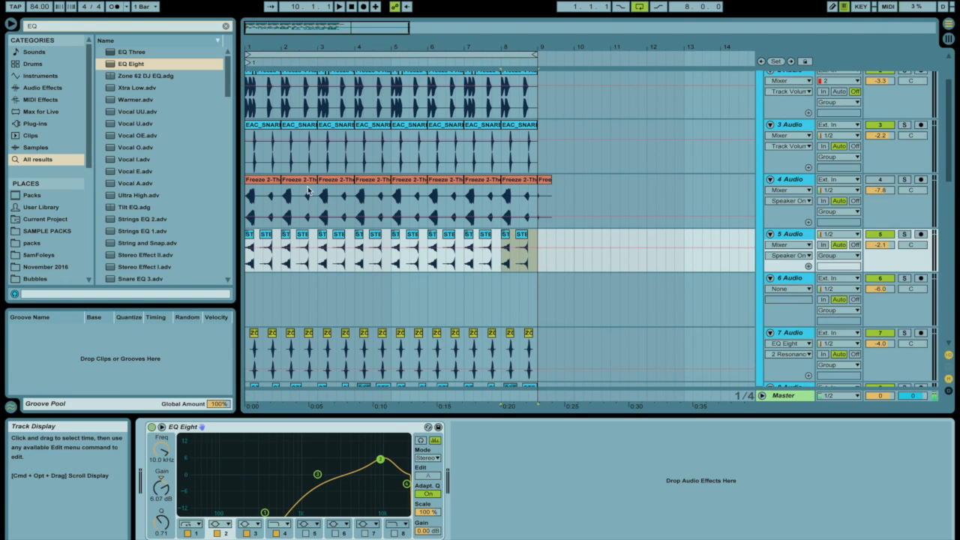
Paste a small slice of the track-5 clip at 1.2.3.
left_click_drag(242, 45, 402, 255)
left_click(401, 255)
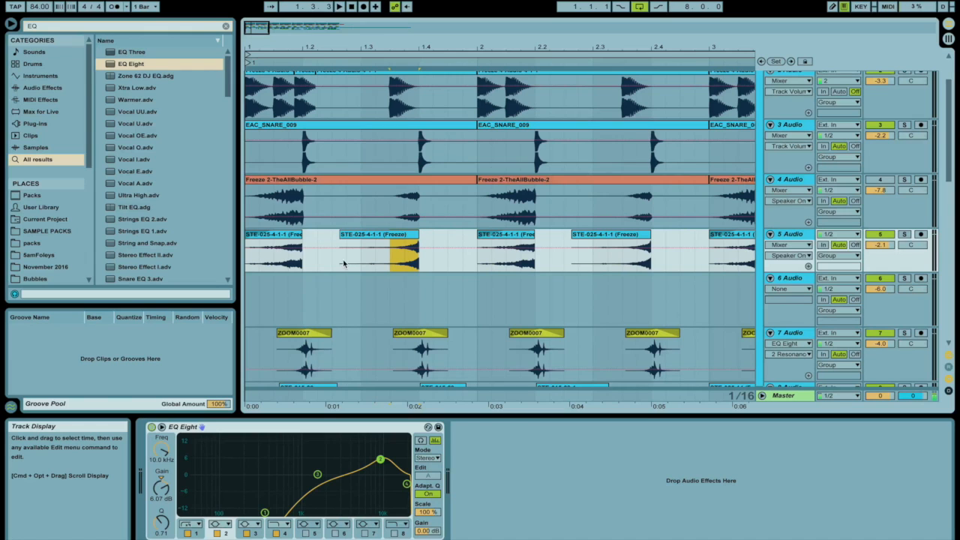
key("super+v")
Lower the short track-5 foley clip's gain to about -8 dB and duplicate it.
left_click(289, 236)
key("space")
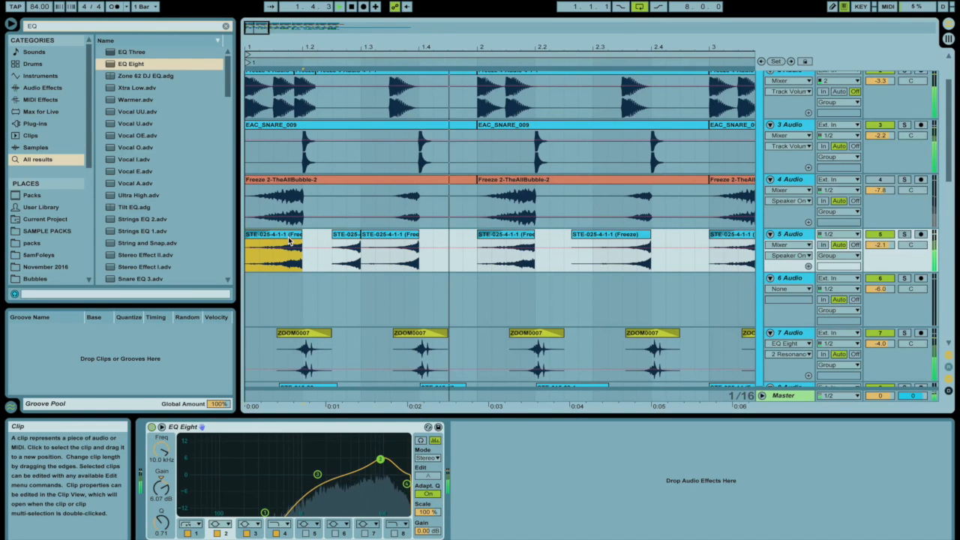
left_click(353, 238)
double_click(353, 238)
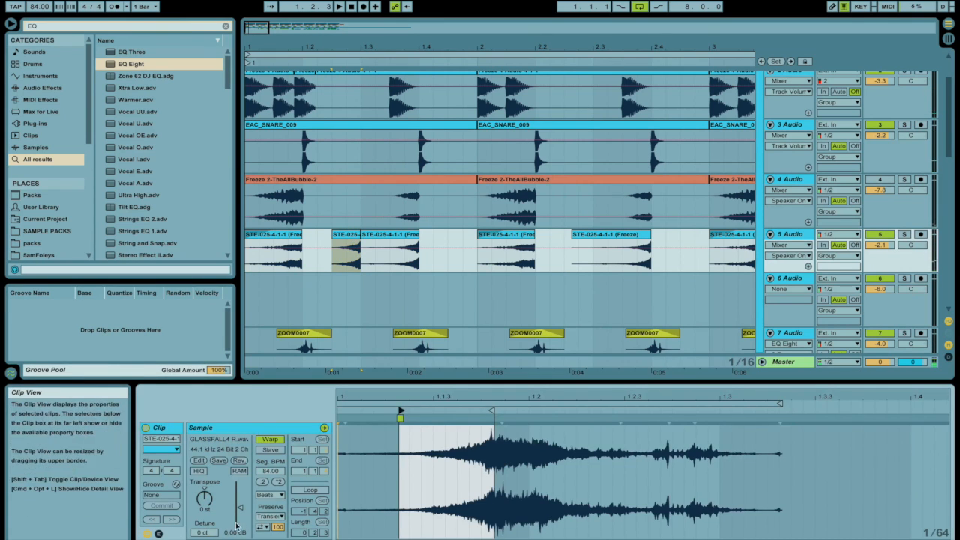
left_click_drag(240, 509, 240, 513)
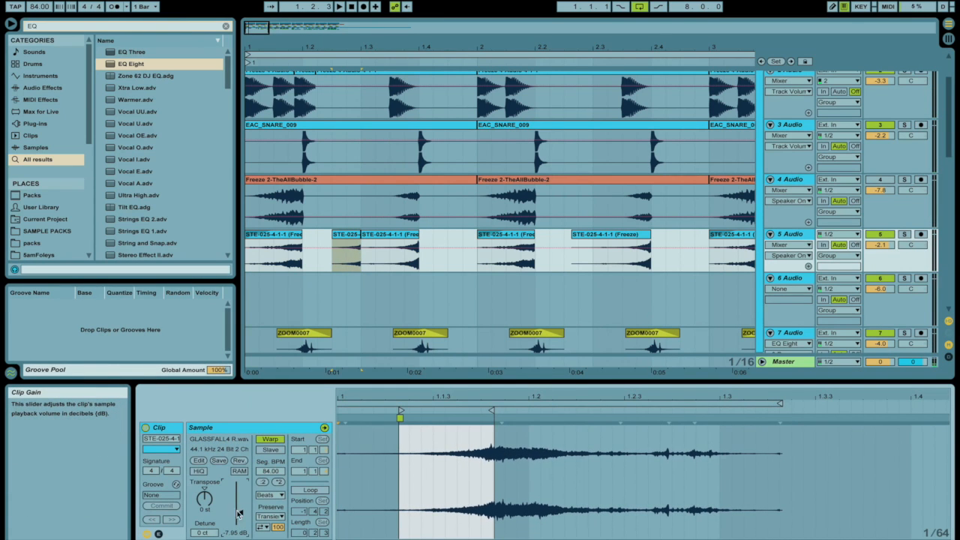
left_click(346, 235)
key("super+d")
left_click_drag(240, 513, 240, 514)
left_click(346, 235)
Move the two short foley clips to a later spot in bar 2.
left_click(290, 235)
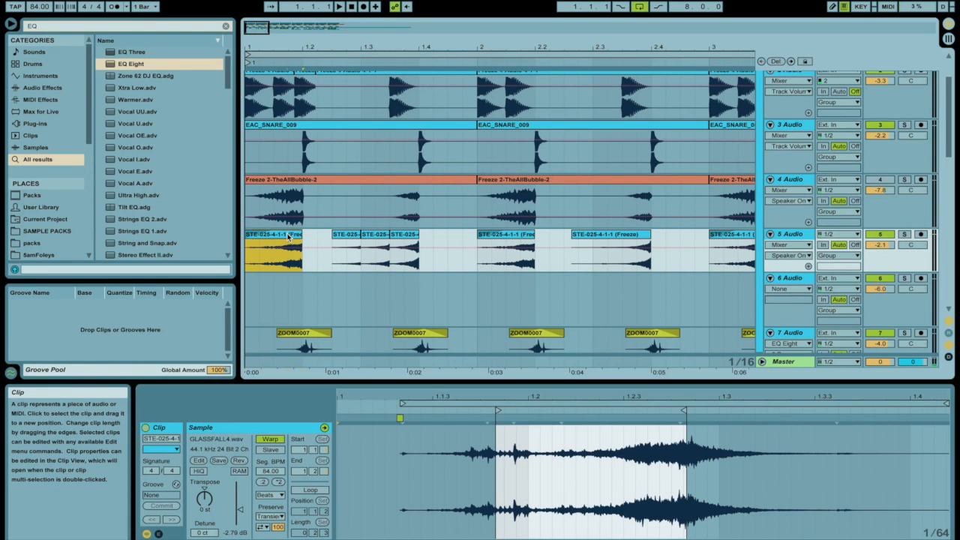
key("space")
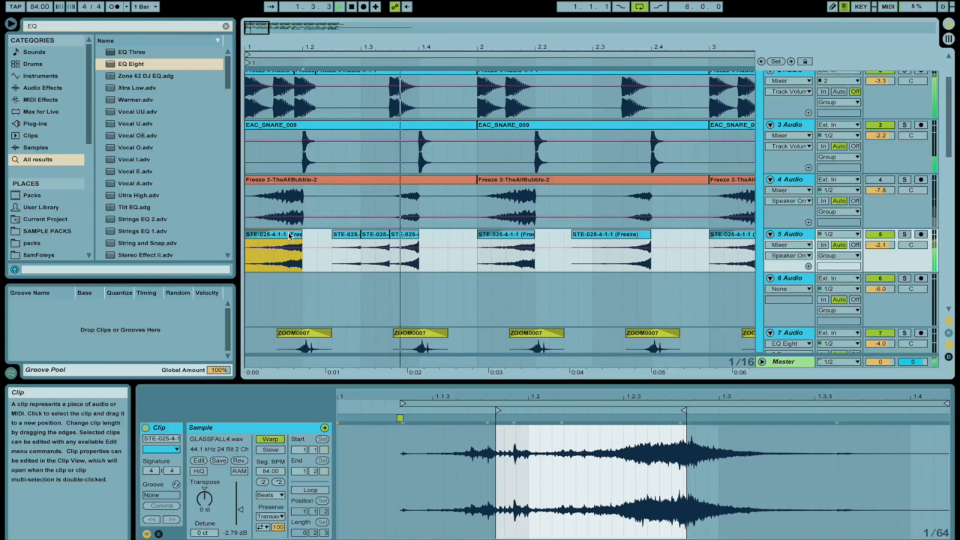
key("space")
left_click(346, 236)
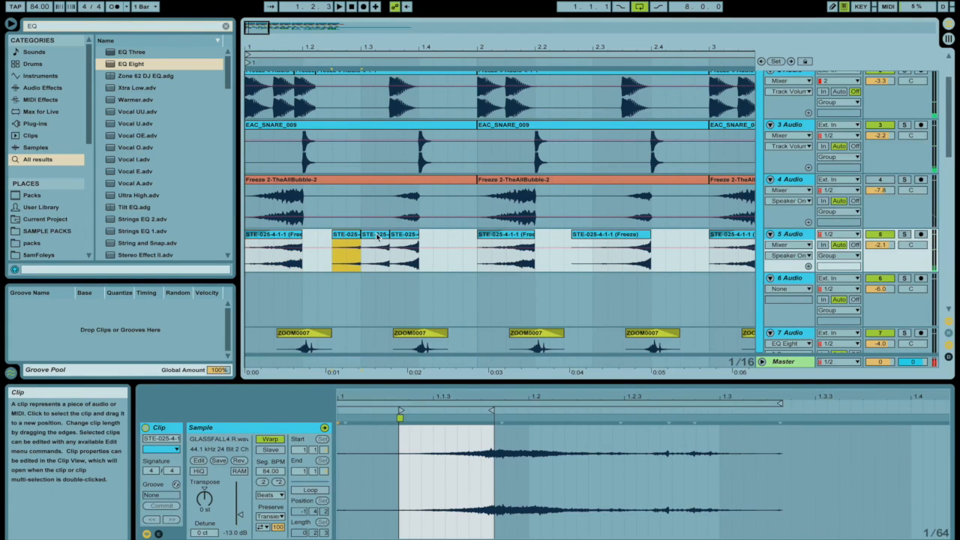
left_click(377, 237, "shift")
left_click_drag(379, 47, 380, 27)
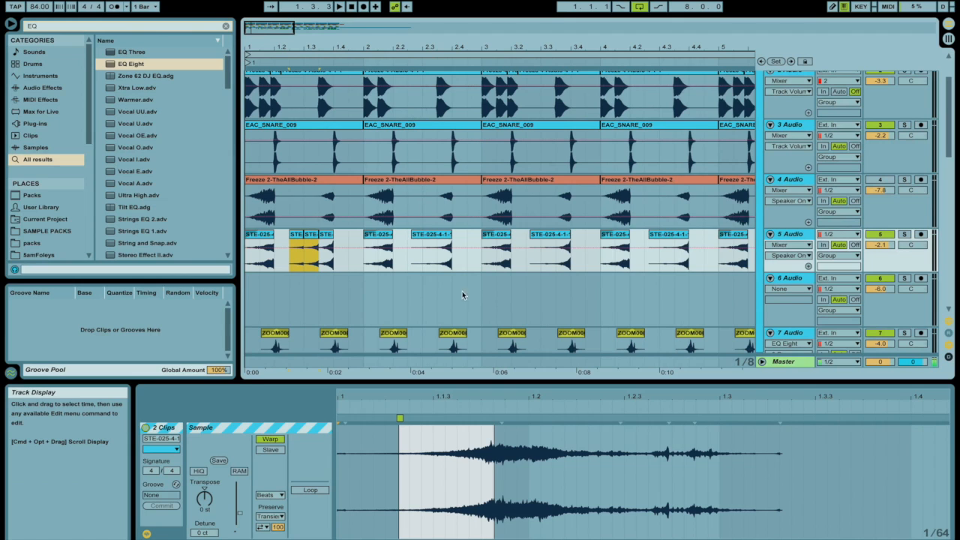
key("super+x")
left_click(405, 264)
key("super+v")
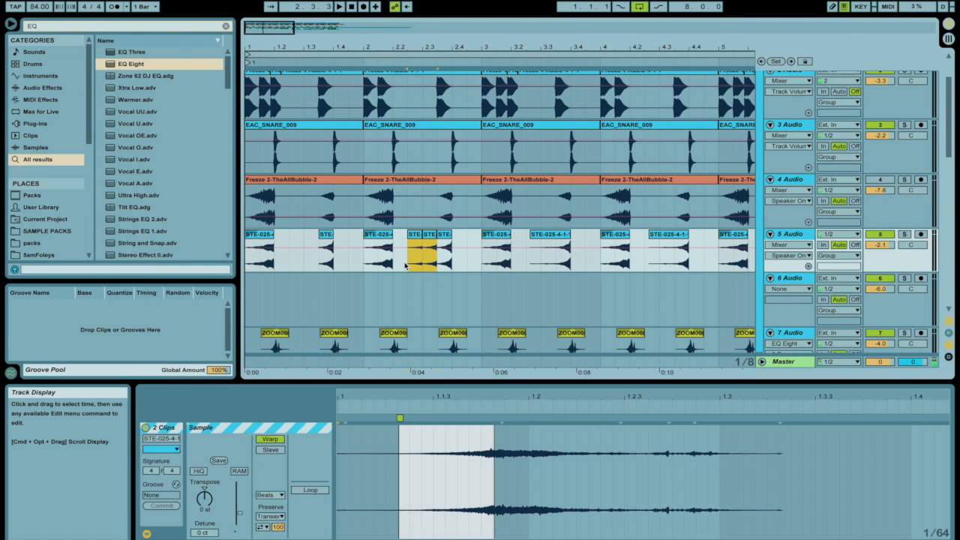
Repeat the two-bar foley pattern into bars 3–5, then bars 1–5 into bars 5–9.
left_click(466, 237)
left_click_drag(482, 264, 235, 271)
key("super+d")
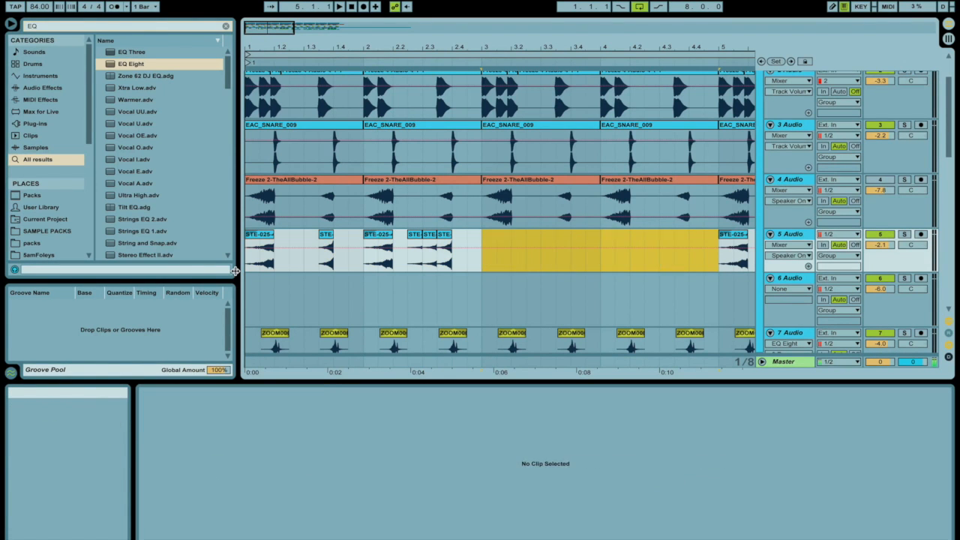
key("minus")
key("minus")
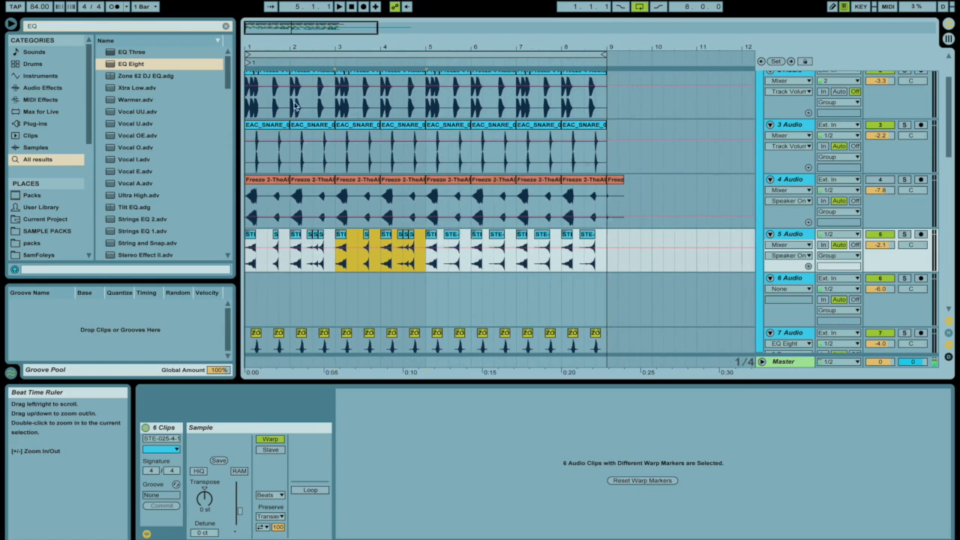
left_click(253, 234, "shift")
key("super+d")
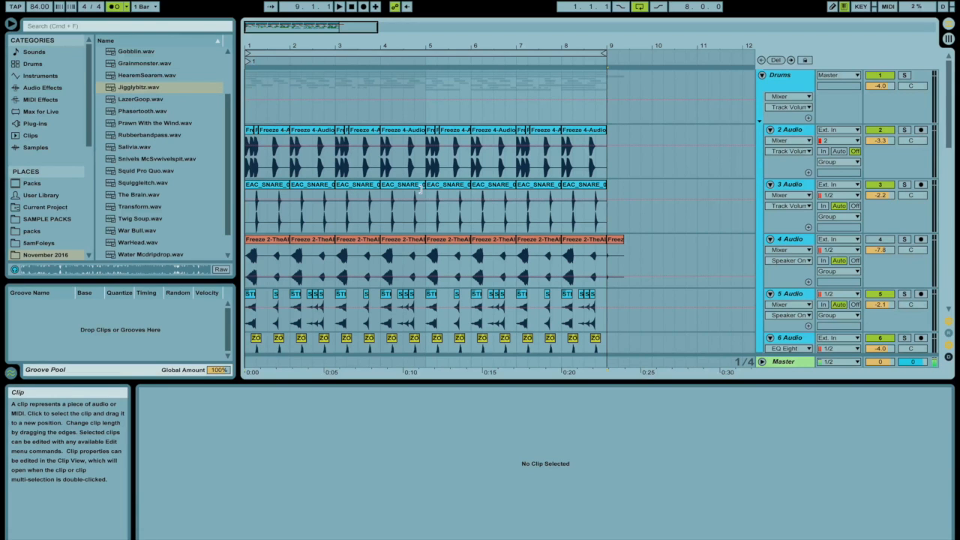
Play the arrangement from bar 5 to check the extended foley pattern.
scroll(442, 155, "down", 5)
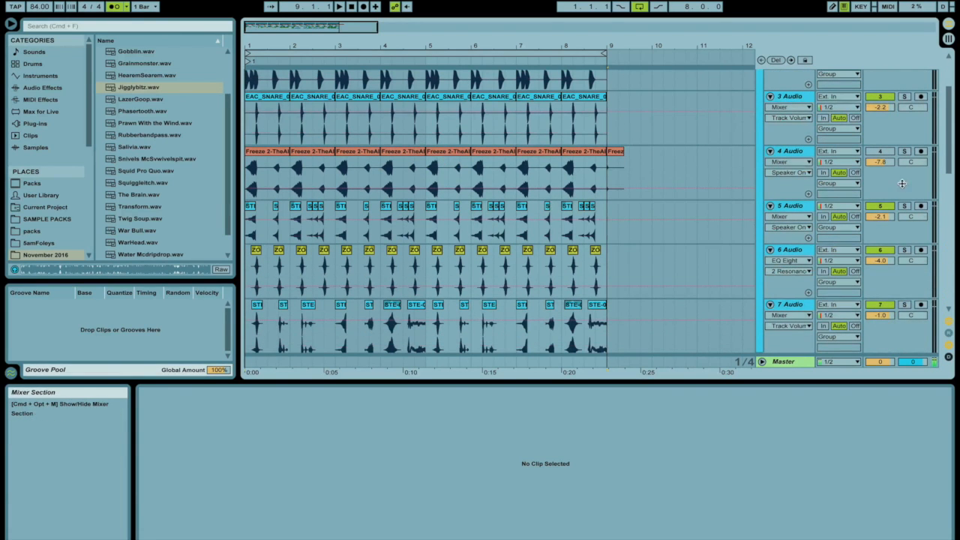
scroll(371, 207, "down", 10)
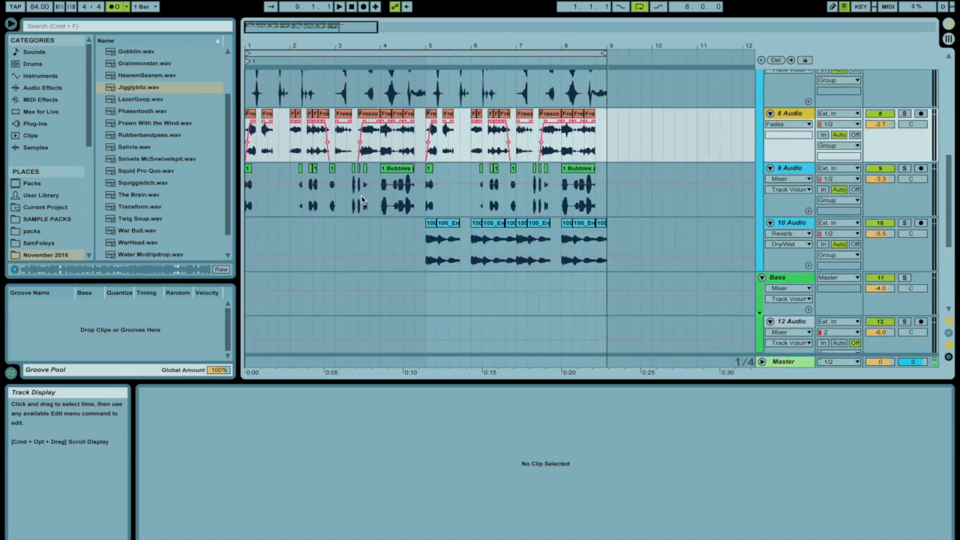
scroll(373, 203, "up", 10)
scroll(373, 204, "down", 15)
scroll(374, 208, "up", 15)
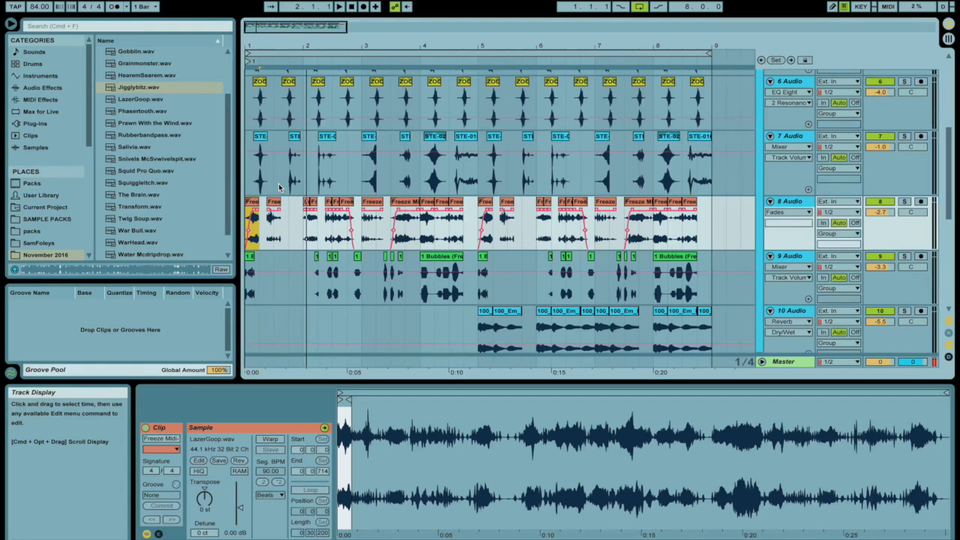
left_click(485, 221)
scroll(791, 291, "down", 2)
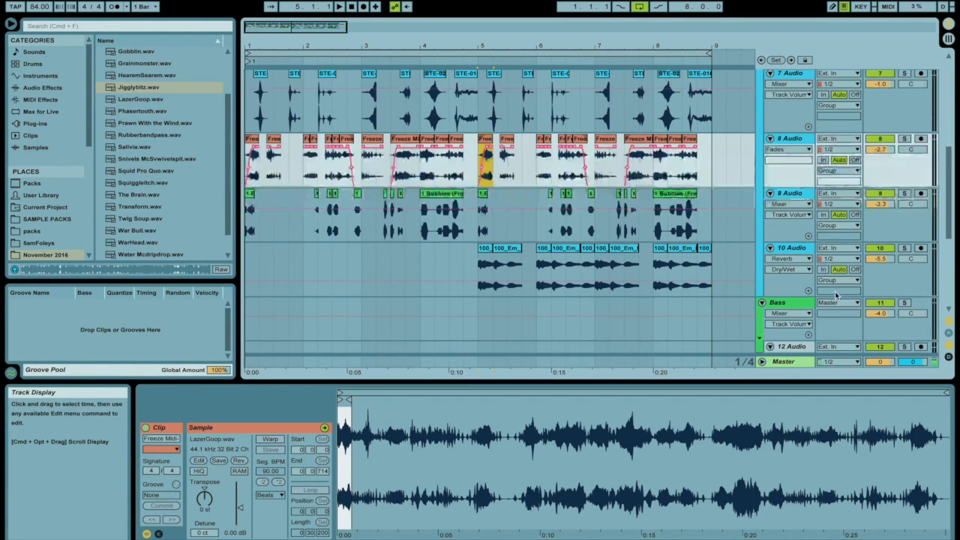
scroll(531, 198, "up", 5)
key("space")
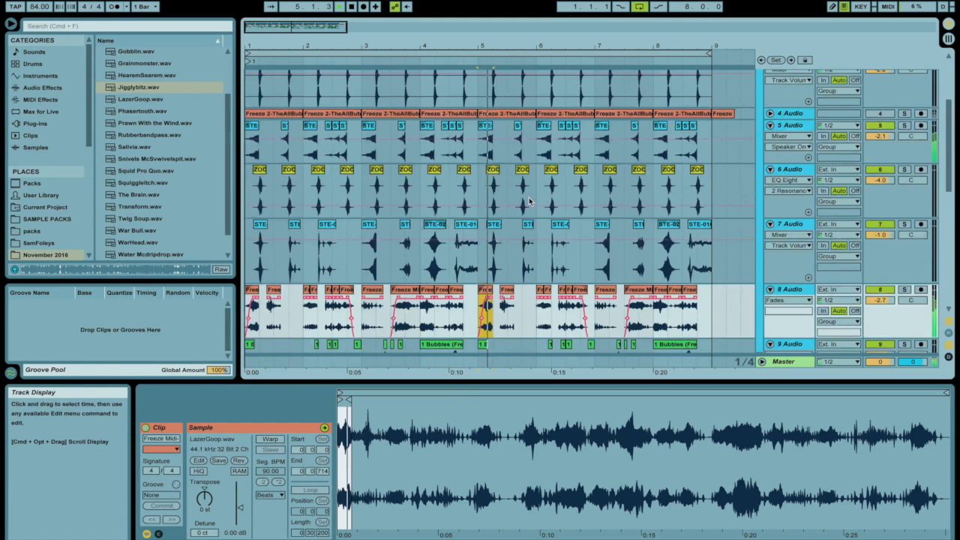
scroll(529, 201, "down", 3)
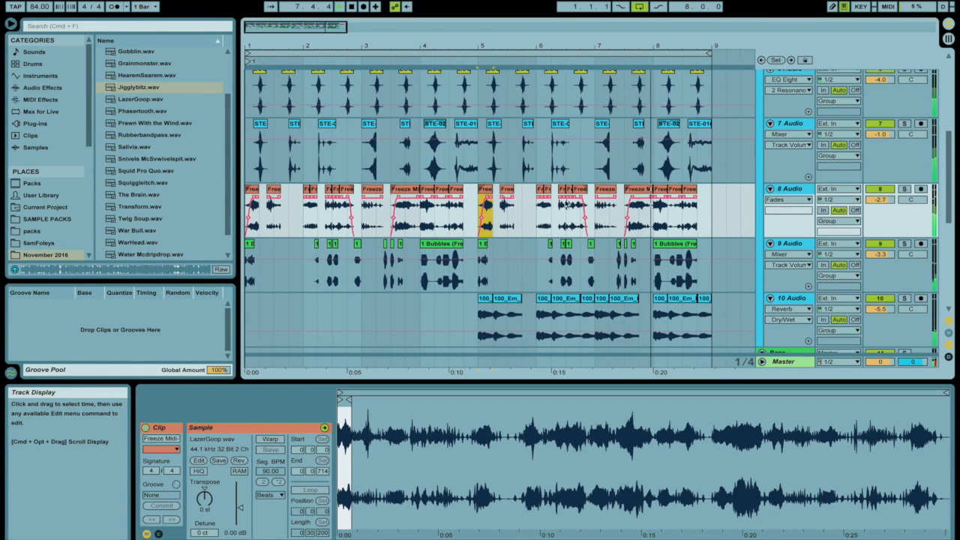
scroll(805, 276, "down", 4)
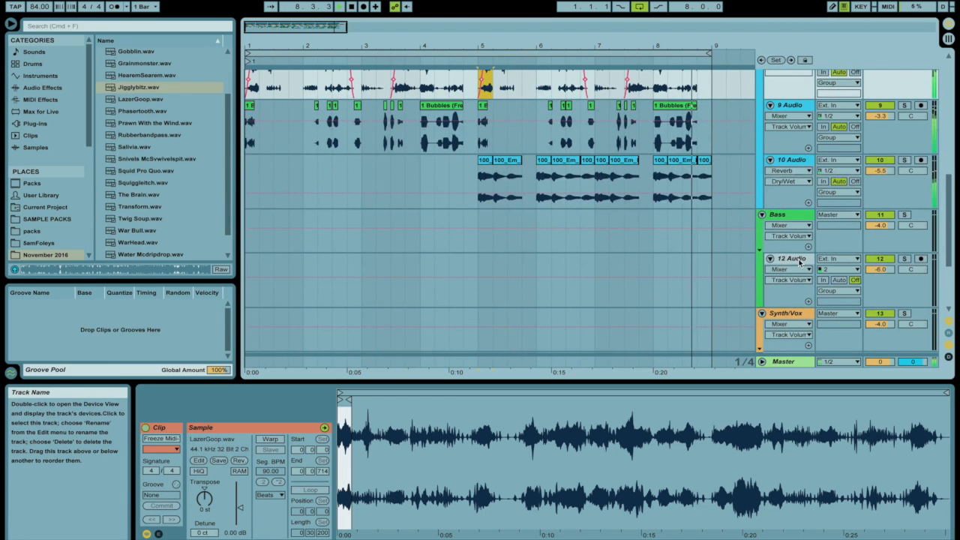
Insert a new empty audio track below 12 Audio.
left_click(800, 261)
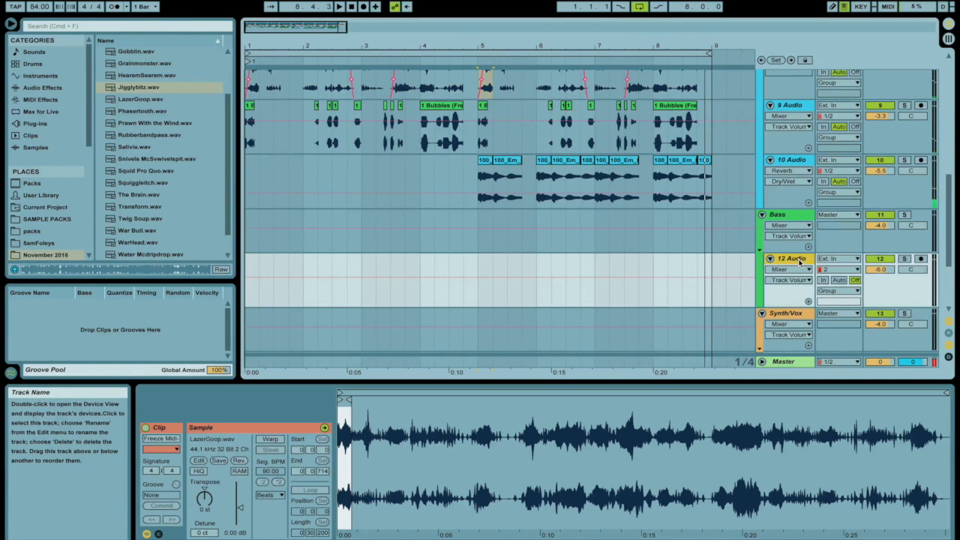
key("super+t")
left_click(139, 28)
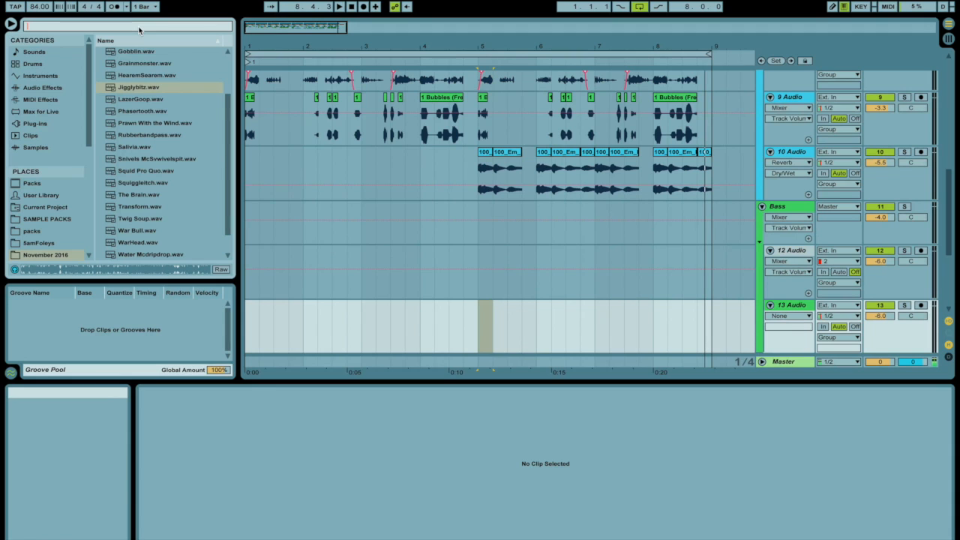
Find Operator with an 'oper' browser search and add it to the arrangement.
type("oper")
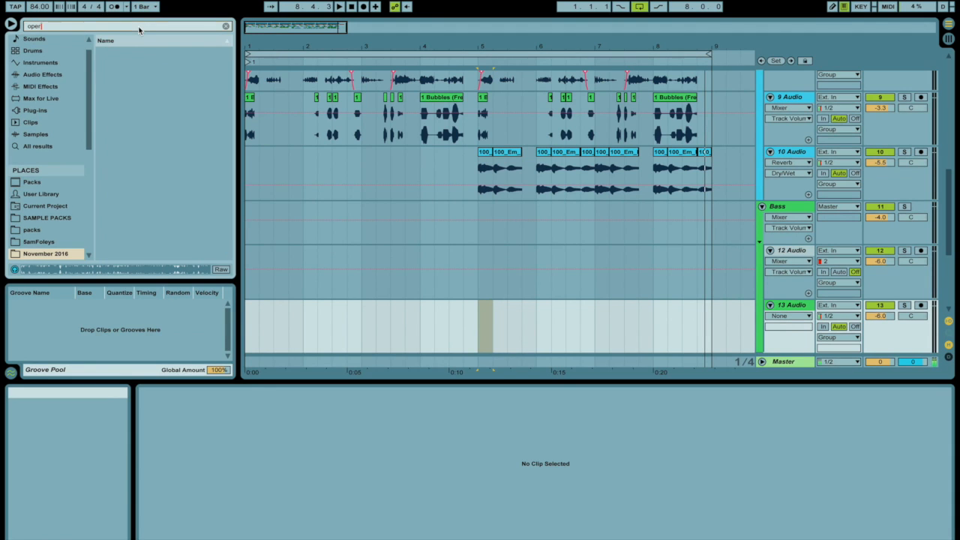
left_click(39, 149)
left_click_drag(117, 54, 395, 222)
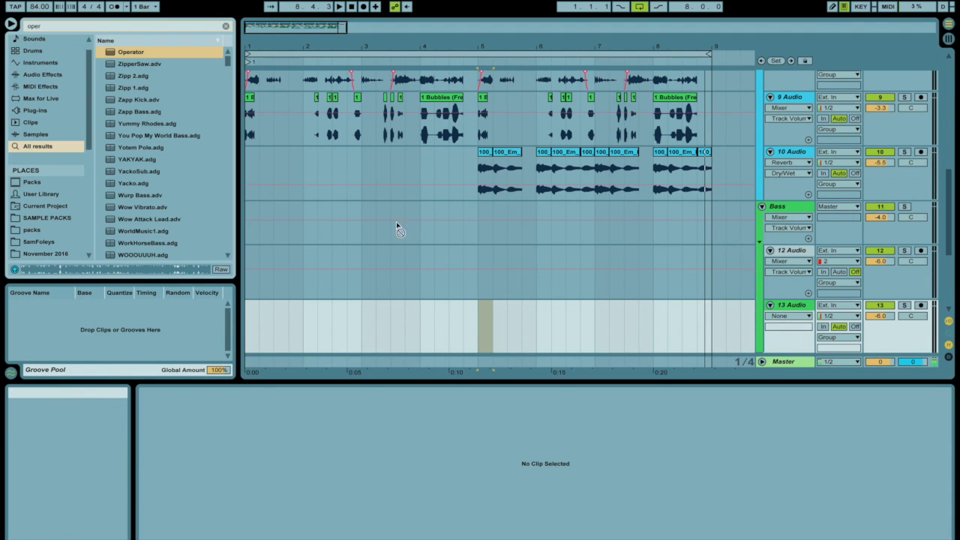
left_click_drag(540, 336, 541, 328)
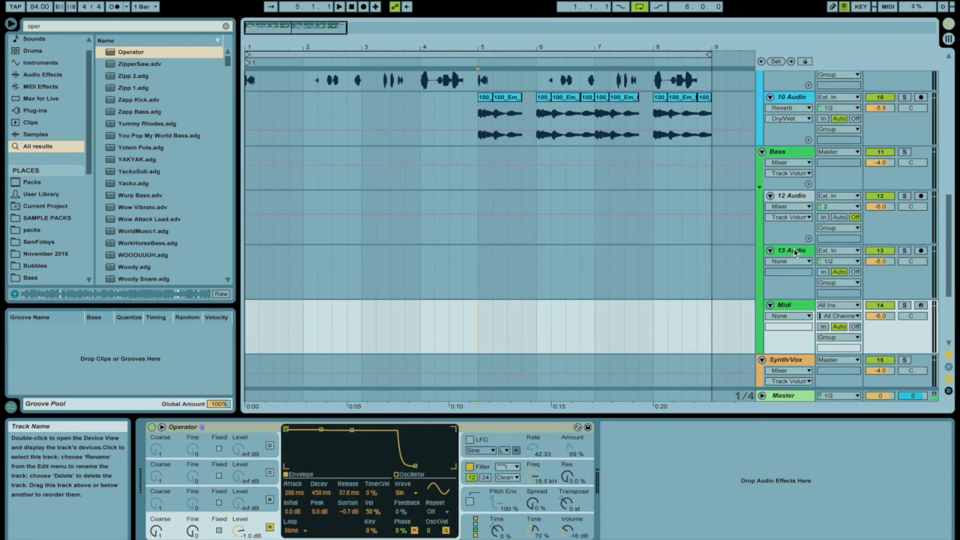
Delete the 13 Audio and 12 Audio tracks, arm the Midi track and raise it to -2.0 dB.
left_click(623, 264)
key("Delete")
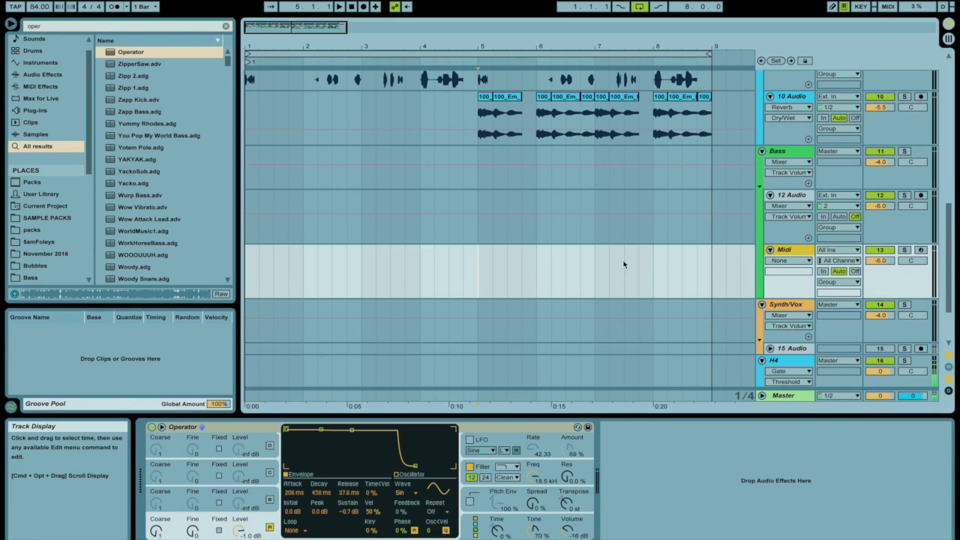
left_click(486, 217)
key("Delete")
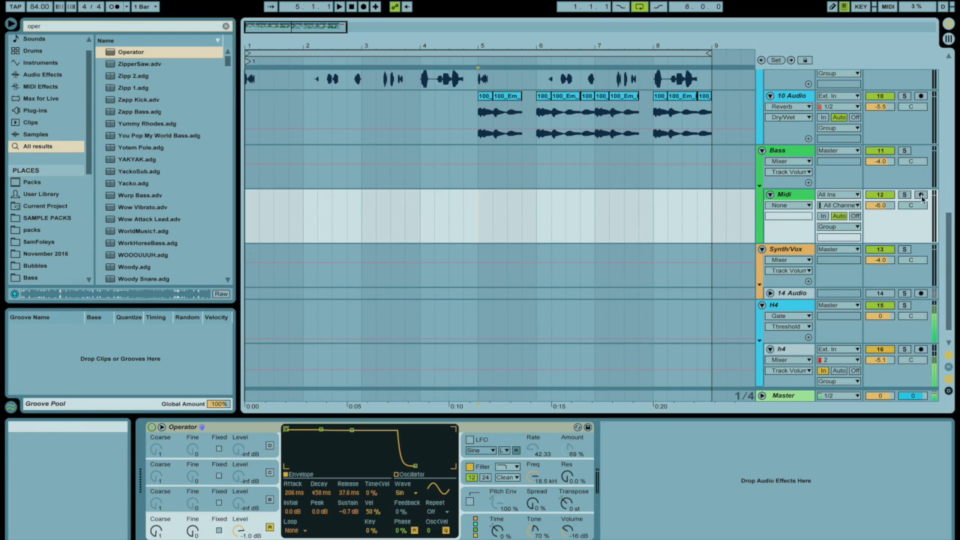
left_click(920, 195)
left_click(890, 206)
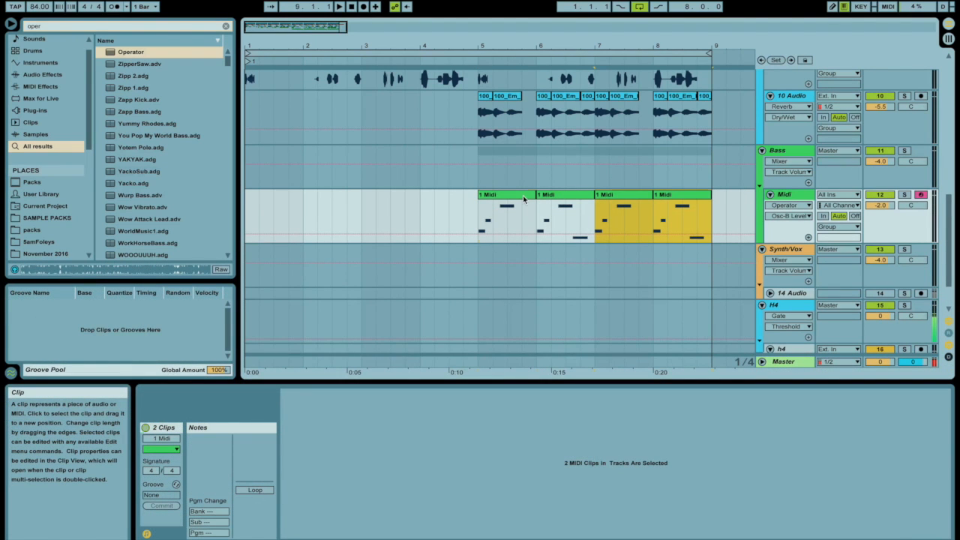
Draw a pitch-bend envelope in the first bass clip that rises and falls around beat 1.3.
left_click(522, 195)
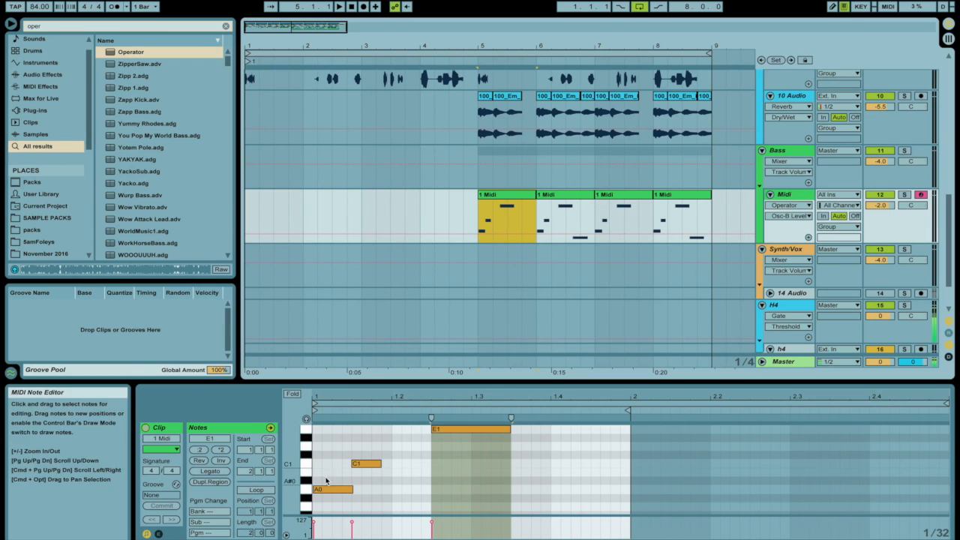
left_click(159, 534)
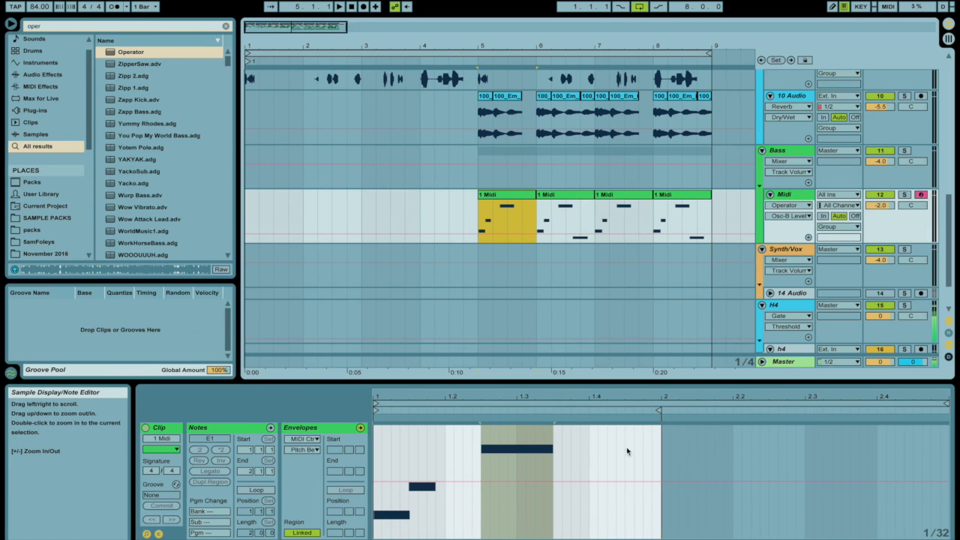
left_click(496, 482)
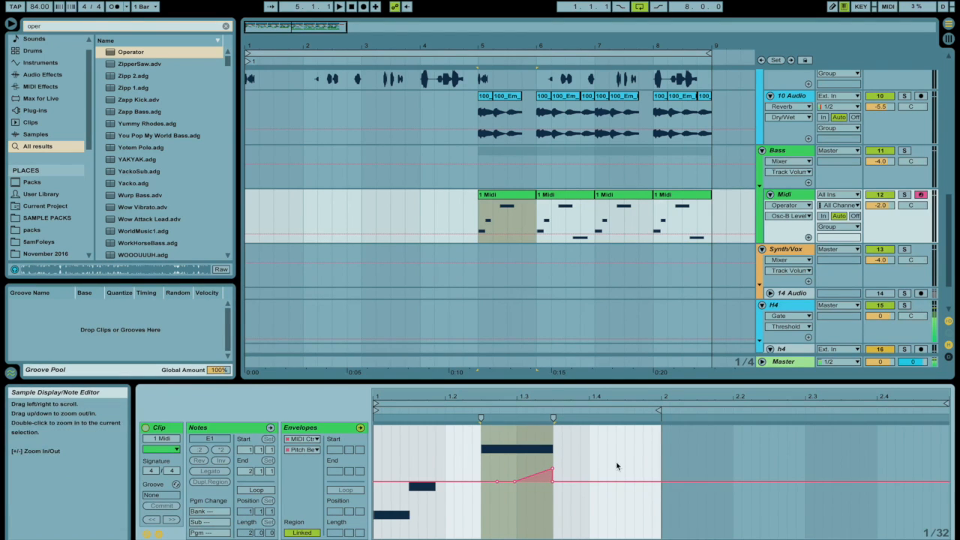
left_click(553, 480)
key("space")
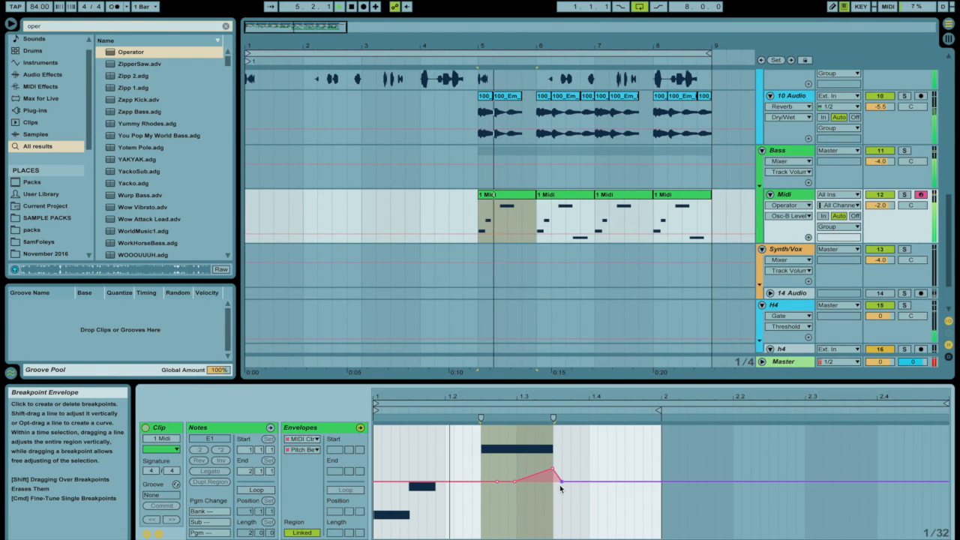
left_click(542, 477)
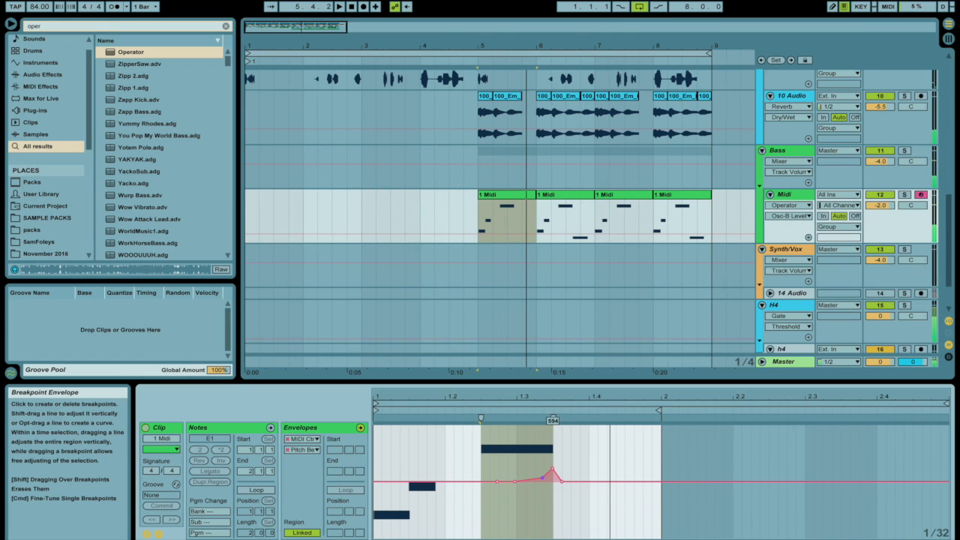
Select the second bass clip and the track-9 Bubbles clip, then play from bar 5.
left_click(553, 185)
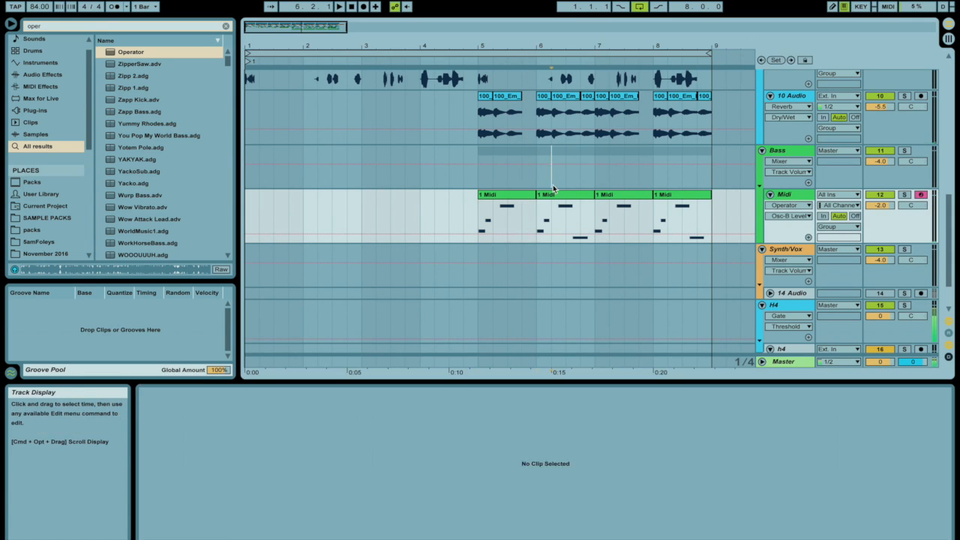
left_click(562, 195)
scroll(527, 161, "up", 4)
left_click(527, 161)
key("space")
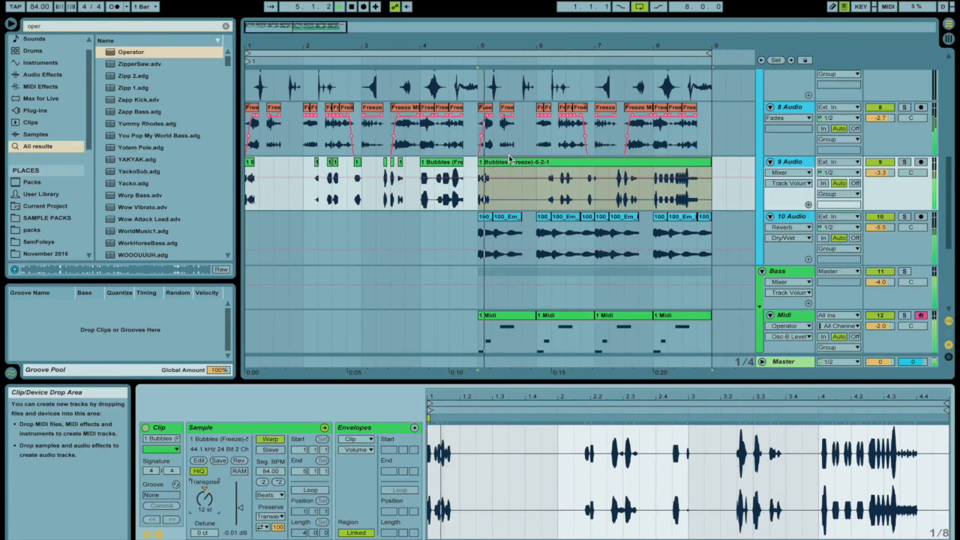
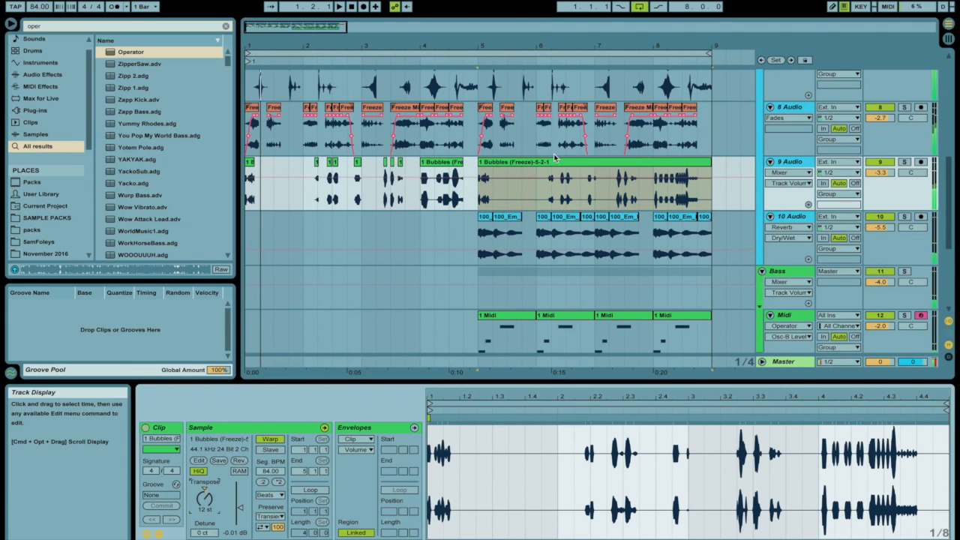
Delete the last creak clip (STE-016) on track 7.
scroll(684, 182, "up", 5)
left_click(700, 244)
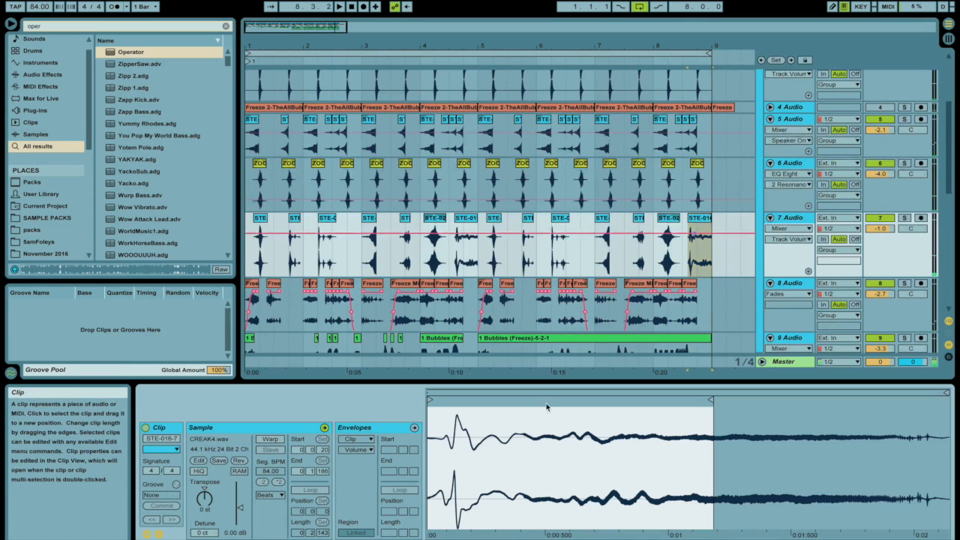
left_click_drag(240, 508, 240, 503)
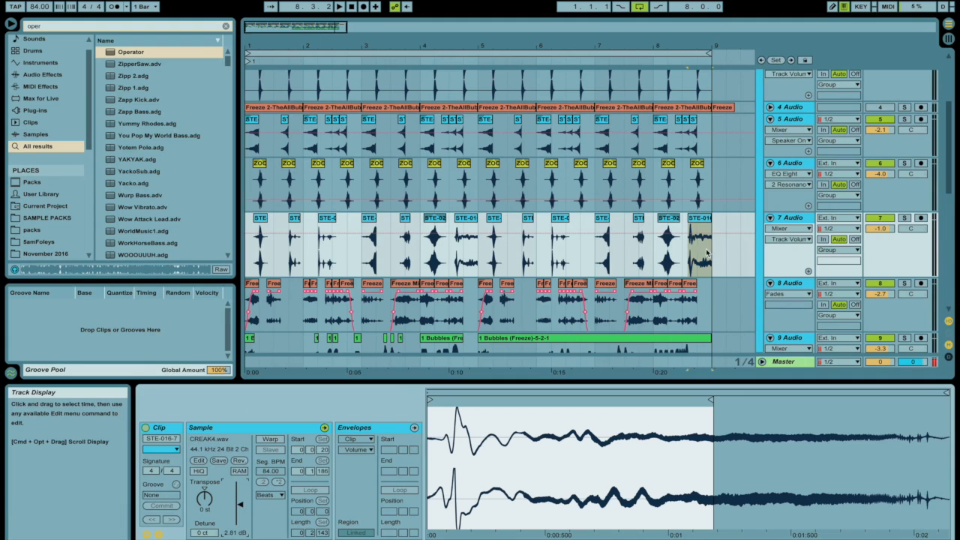
key("Delete")
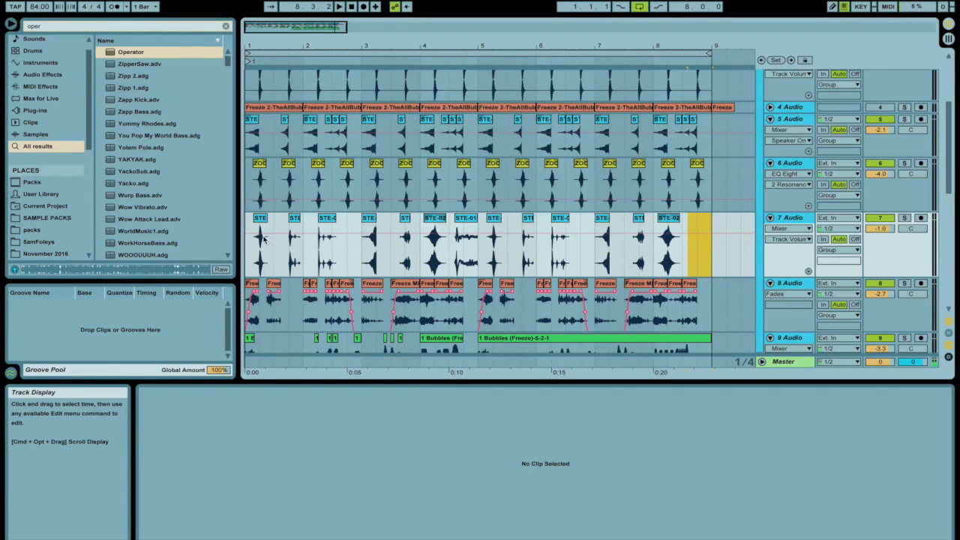
Give track 7's first clip a fade-in, trim off its tail and boost its clip gain.
left_click(252, 245)
left_click(787, 228)
left_click(779, 247)
mouse_move(248, 226)
left_mouse_down()
mouse_move(265, 226)
mouse_move(253, 219)
left_mouse_up()
left_click(262, 247)
left_click_drag(271, 247, 258, 246)
key("Delete")
left_click(251, 218)
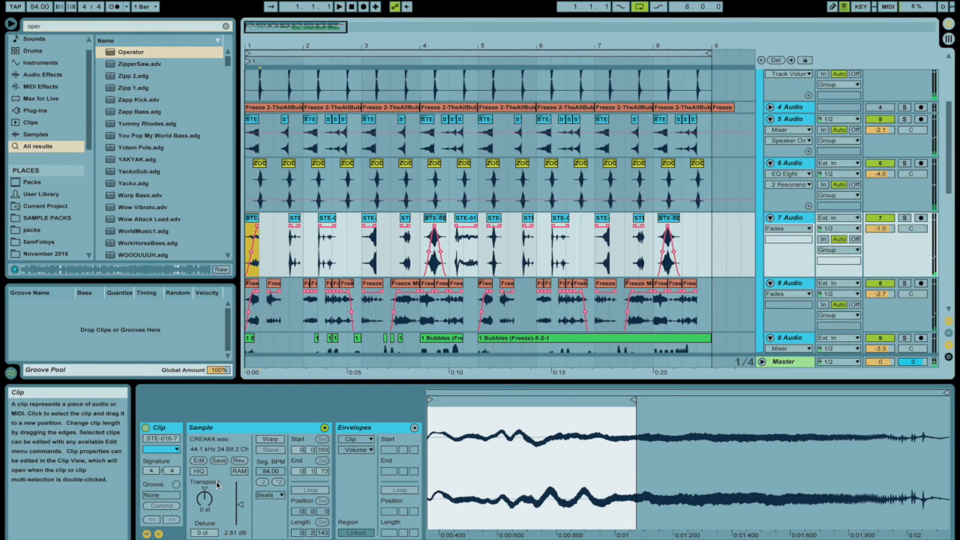
left_click_drag(240, 504, 240, 495)
Audition the louder clip and undo the fade edit on track 7's bar-3 clip.
key("space")
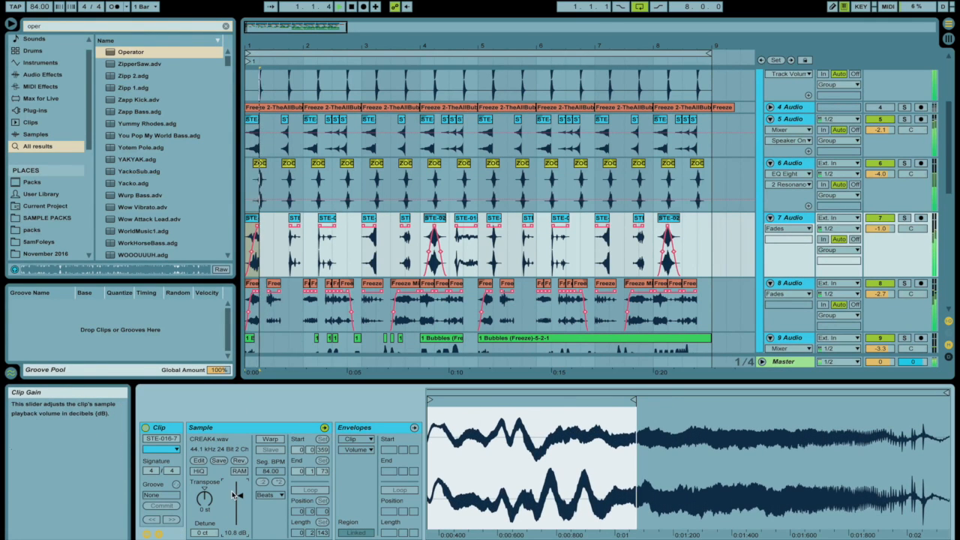
left_click(369, 235)
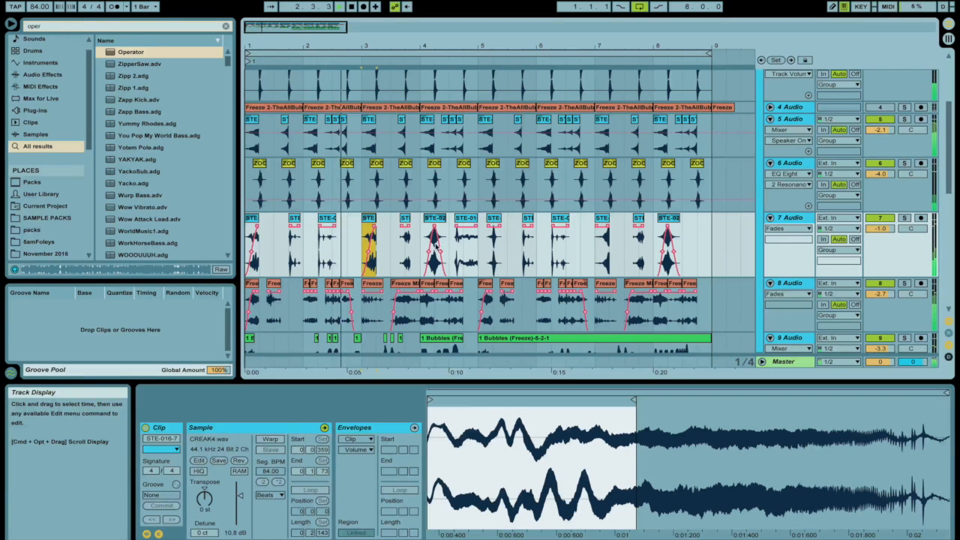
key("super+z")
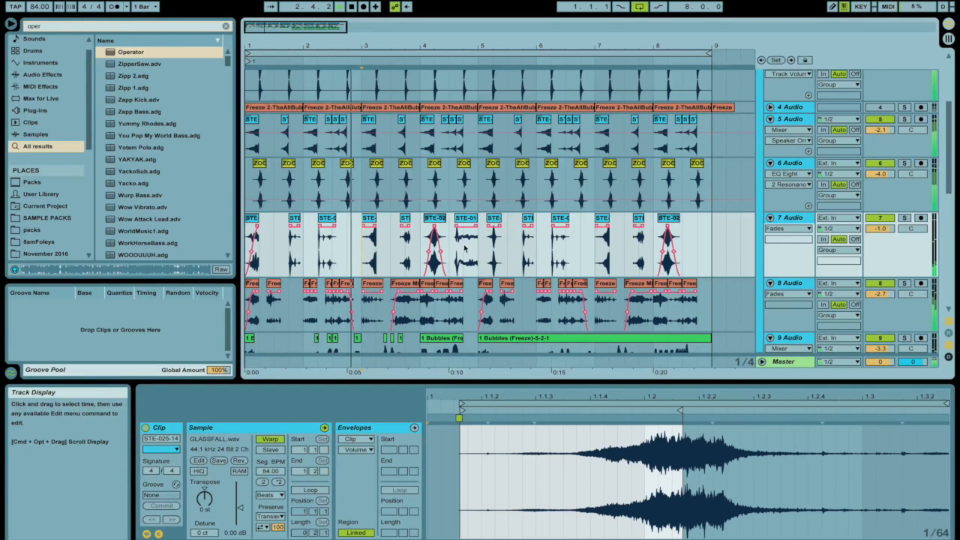
left_click(368, 239)
Turn track 5's volume down to -6.6 dB and make its lane taller.
mouse_move(892, 136)
left_mouse_down()
mouse_move(893, 168)
mouse_move(879, 142)
left_mouse_up()
key("space")
key("space")
left_click_drag(791, 177, 792, 147)
scroll(785, 253, "up", 5)
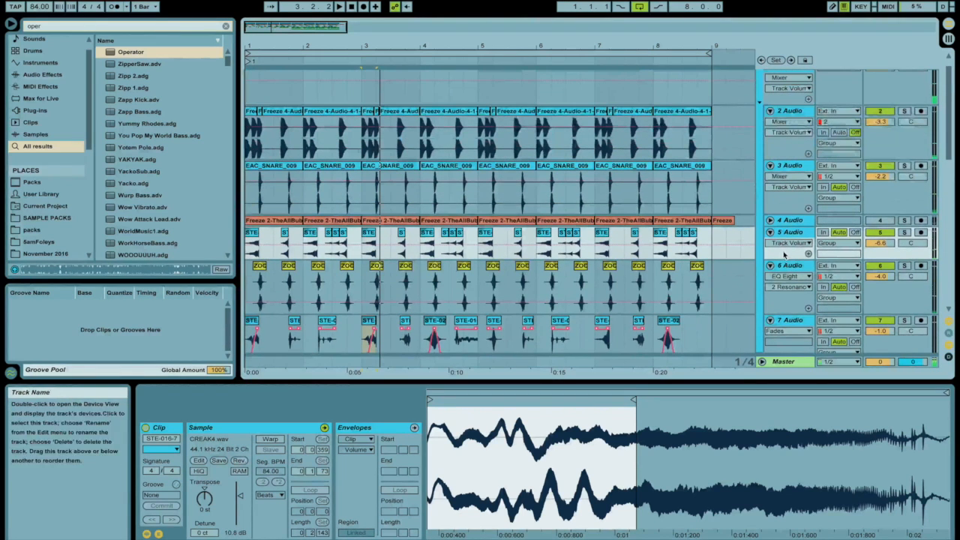
left_click(784, 267)
left_click_drag(785, 259, 784, 279)
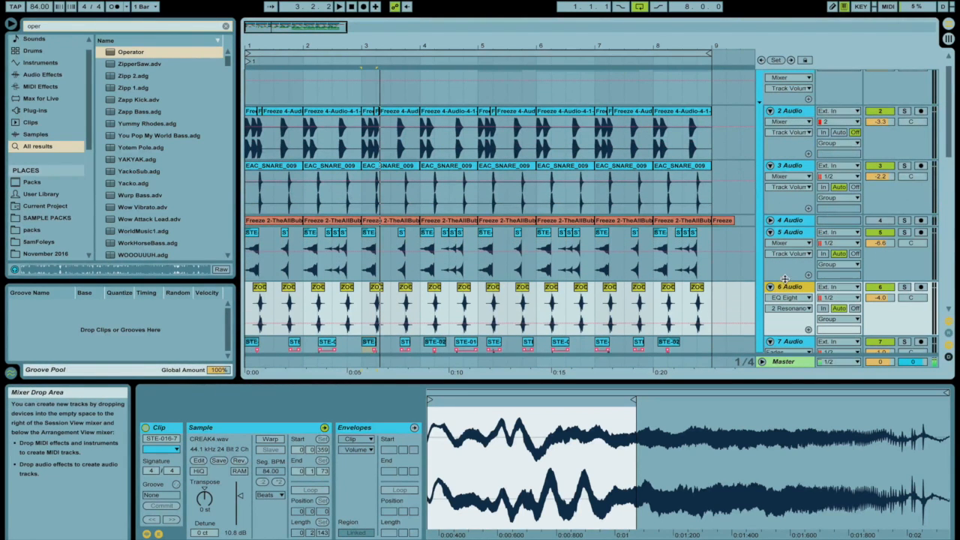
scroll(483, 209, "down", 1)
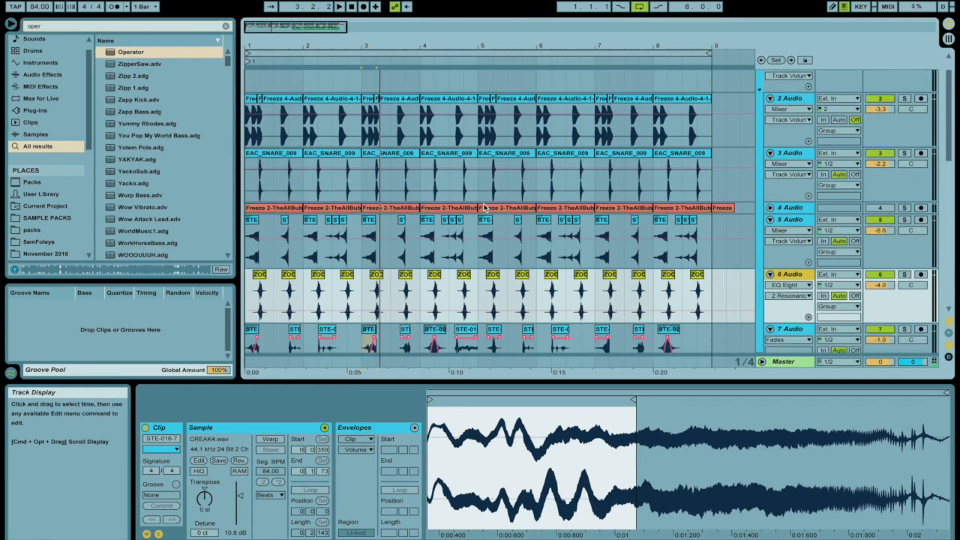
scroll(484, 209, "down", 4)
Move EQ Eight's third band up to 13.7 kHz and lower track 7 to -2.7 dB.
left_click(772, 191)
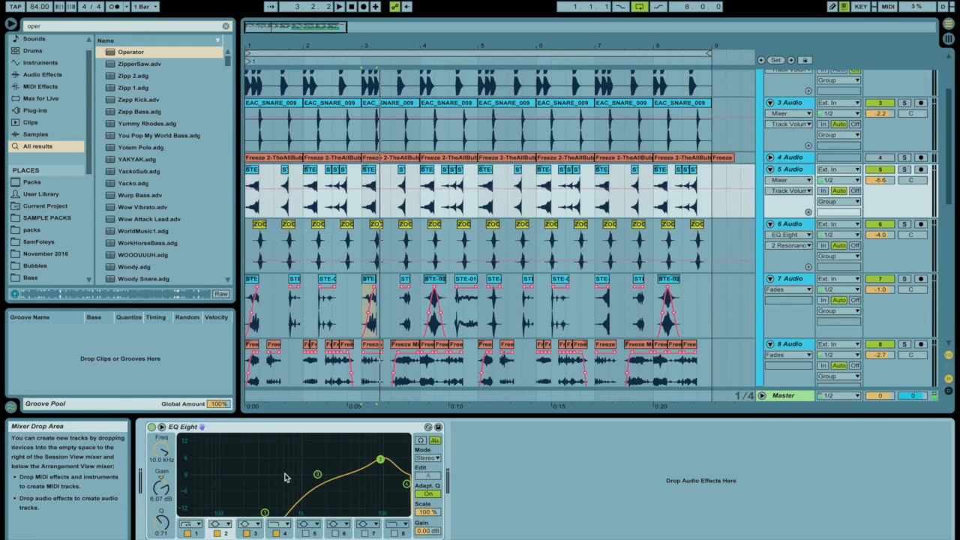
left_click_drag(317, 474, 374, 462)
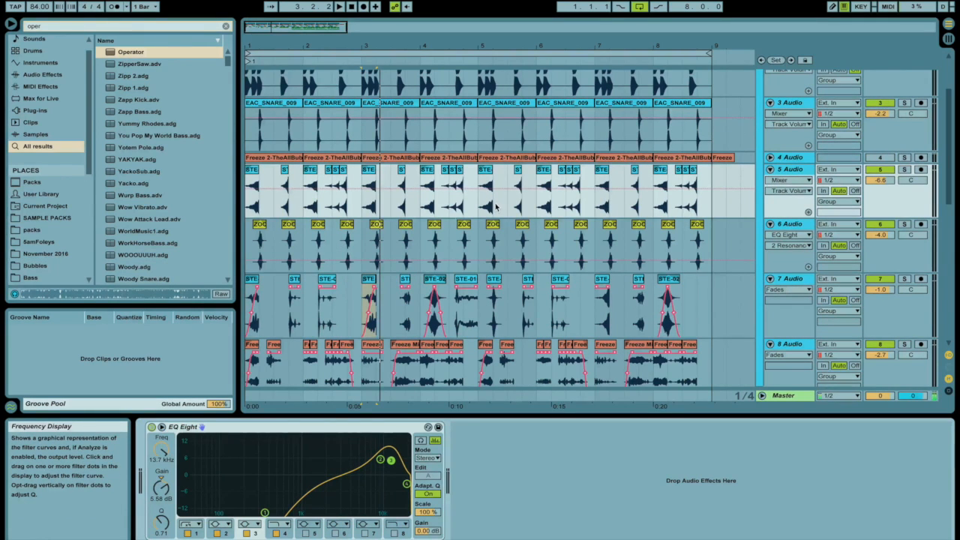
scroll(481, 208, "down", 12)
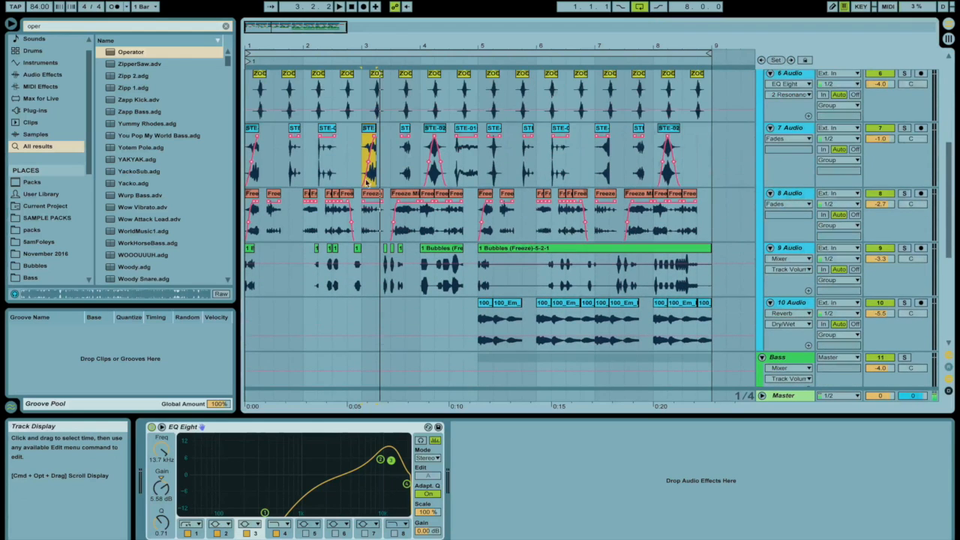
left_click(255, 129)
left_click_drag(880, 139, 880, 148)
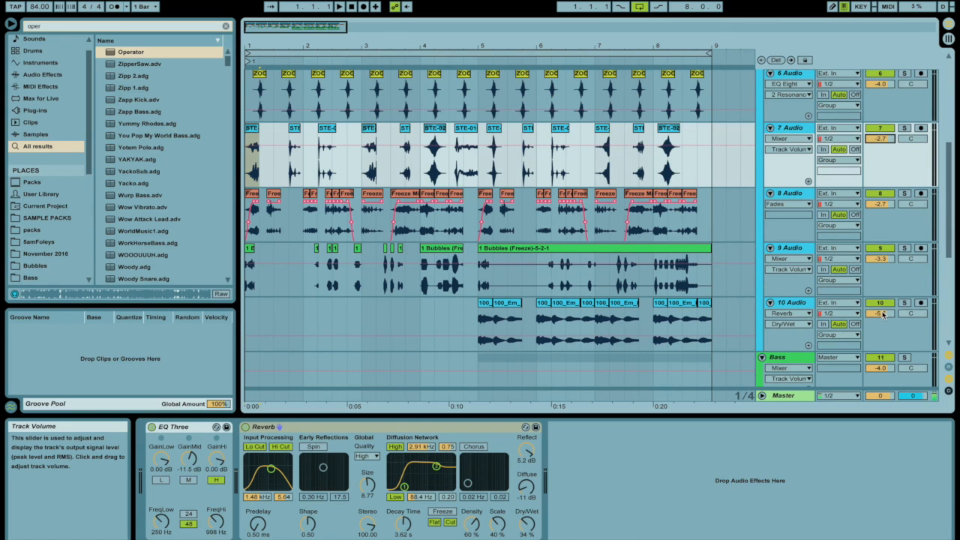
Select all track 10 clips and lengthen the Reverb decay time to 5.96 s.
left_click(483, 303)
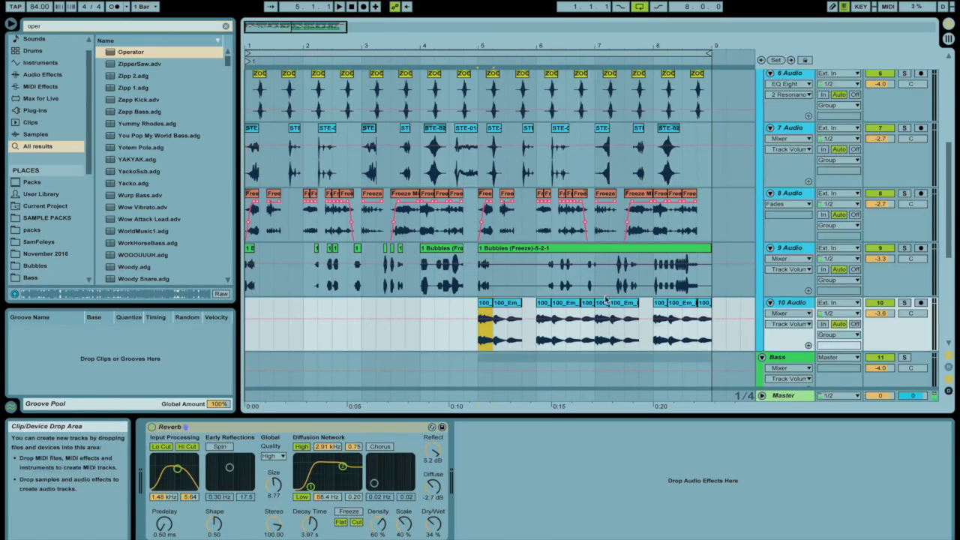
left_click(706, 303, "shift")
double_click(798, 302)
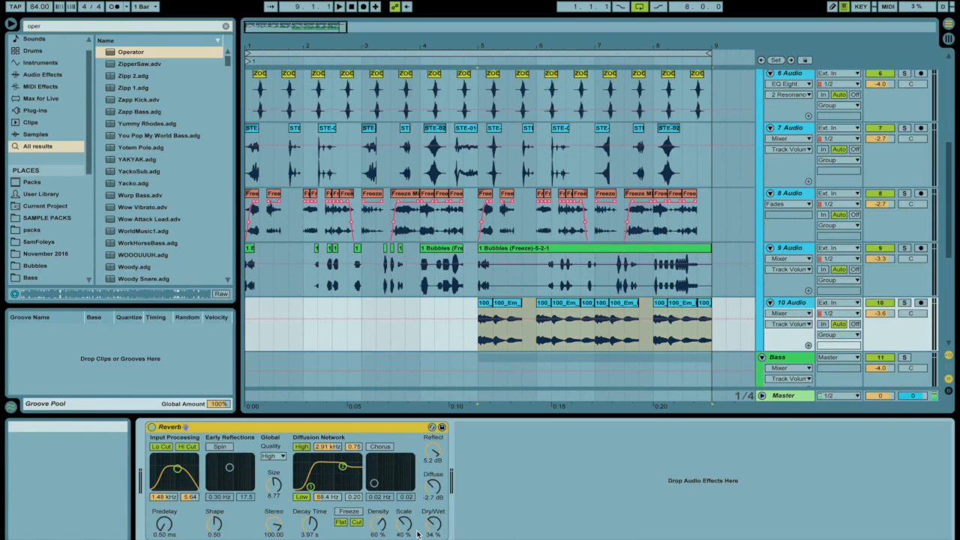
left_click_drag(317, 534, 303, 503)
left_click(118, 26)
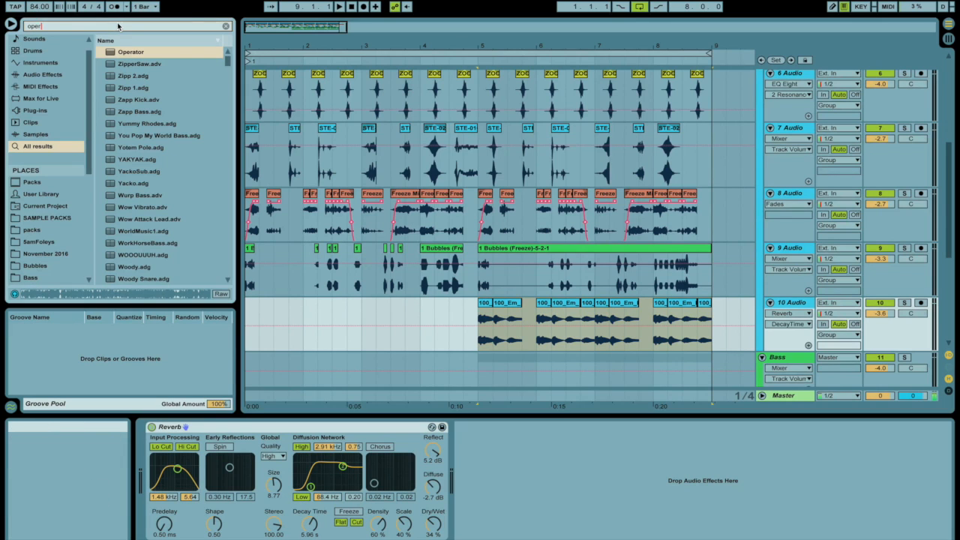
Add a Ping Pong Delay after the Reverb, synced at division 3, lower feedback, bandpass 1.24 kHz.
type("ping")
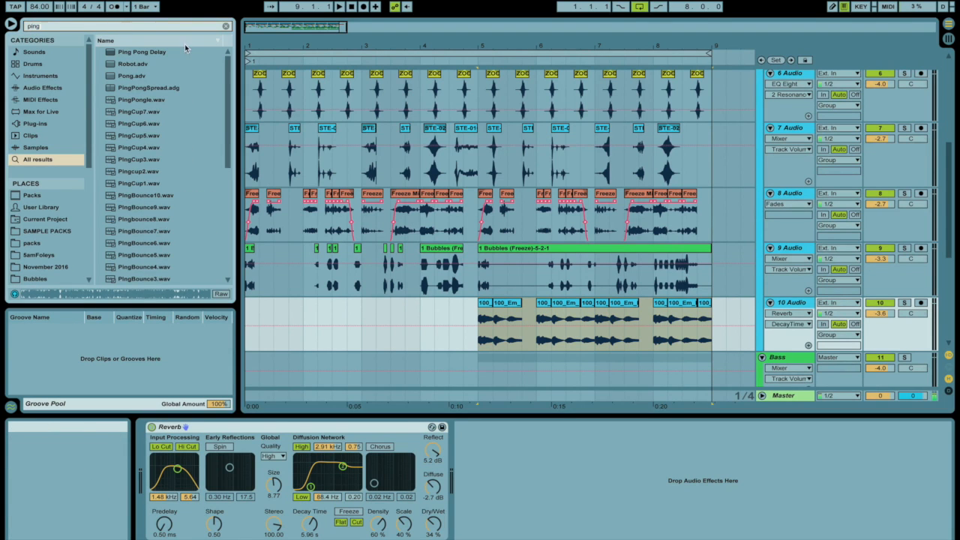
left_click_drag(591, 504, 569, 506)
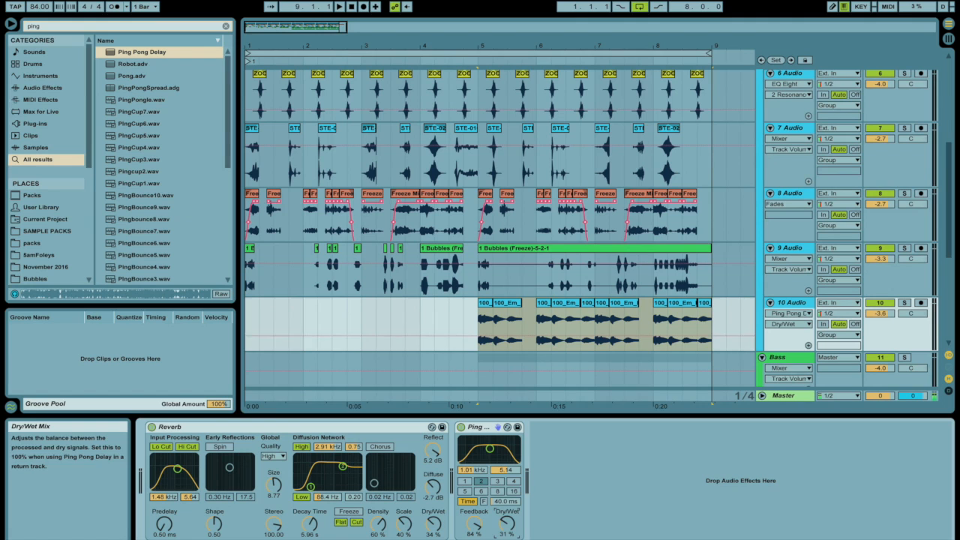
left_click(501, 482)
left_click(475, 522)
left_click(503, 531)
left_click_drag(475, 522, 497, 532)
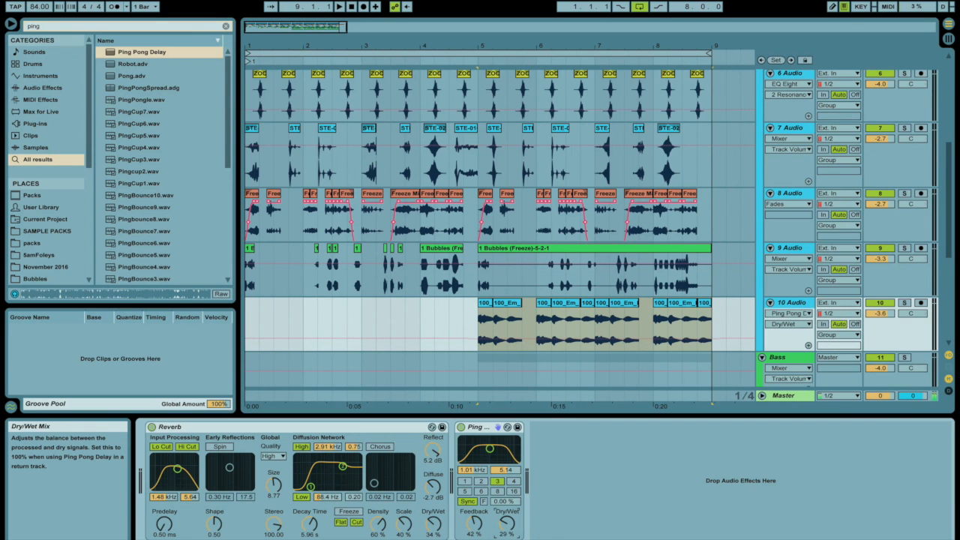
left_click_drag(489, 448, 491, 454)
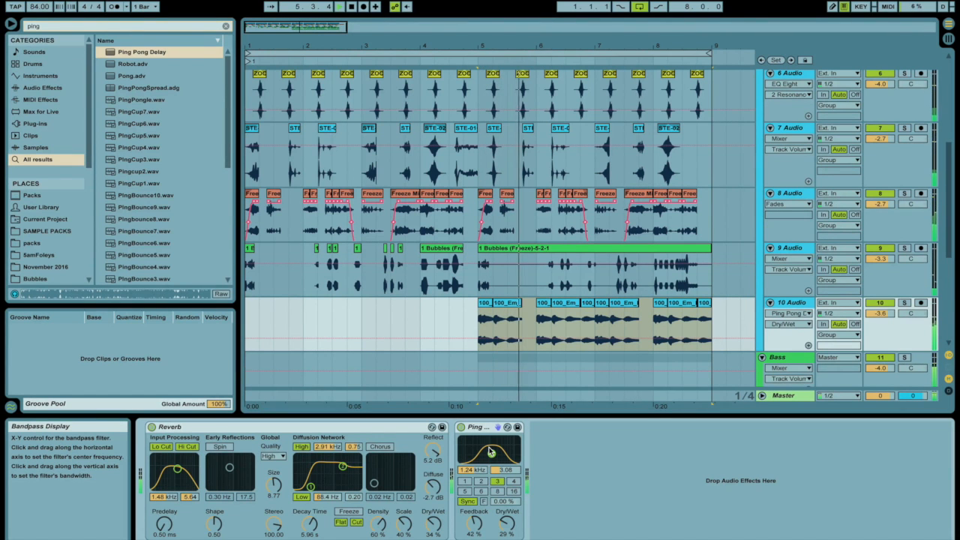
Turn track 5's volume down further to -10.6 dB.
scroll(523, 210, "up", 3)
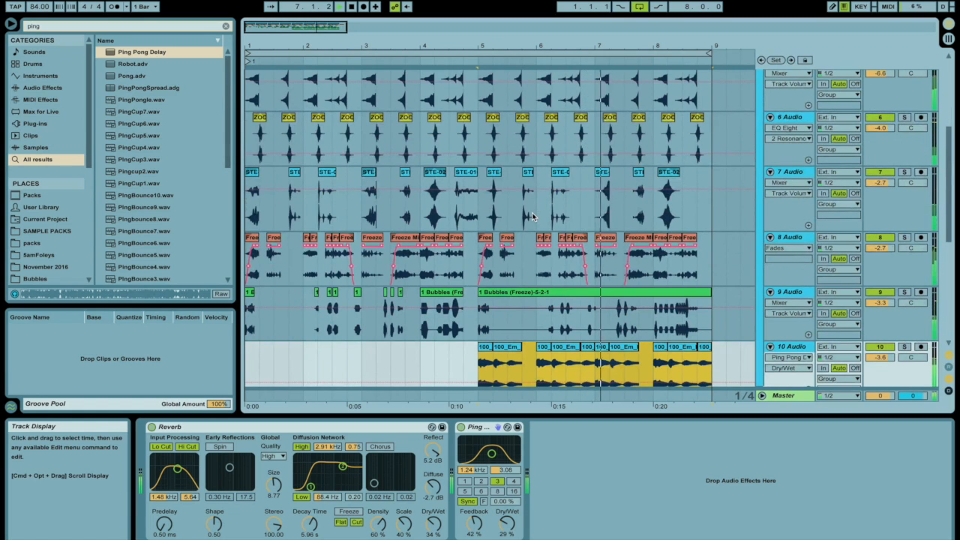
scroll(531, 217, "up", 4)
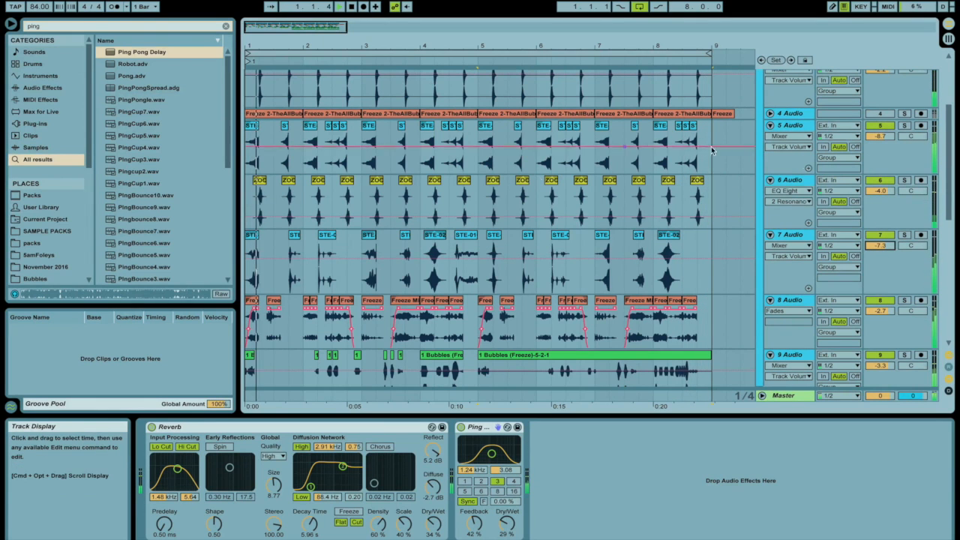
left_click_drag(880, 136, 879, 141)
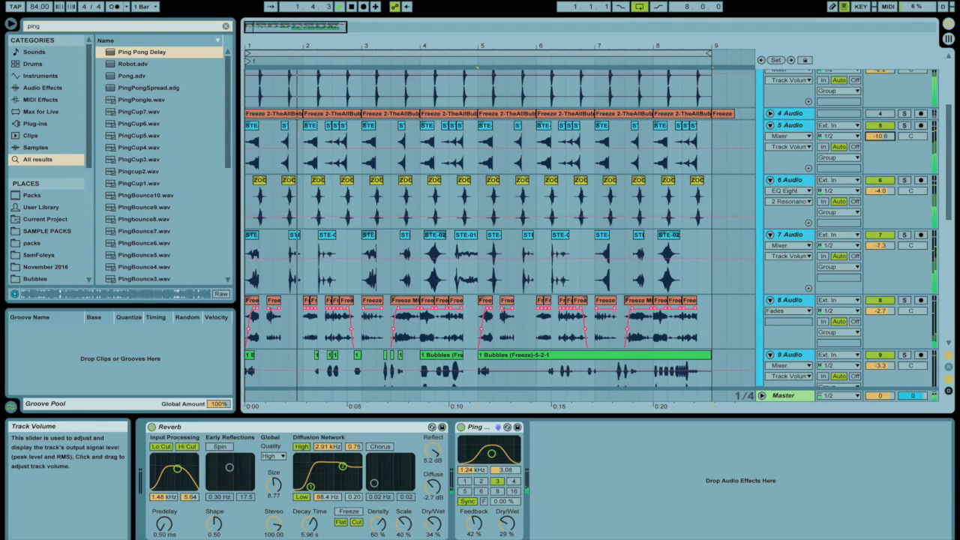
scroll(342, 247, "down", 5)
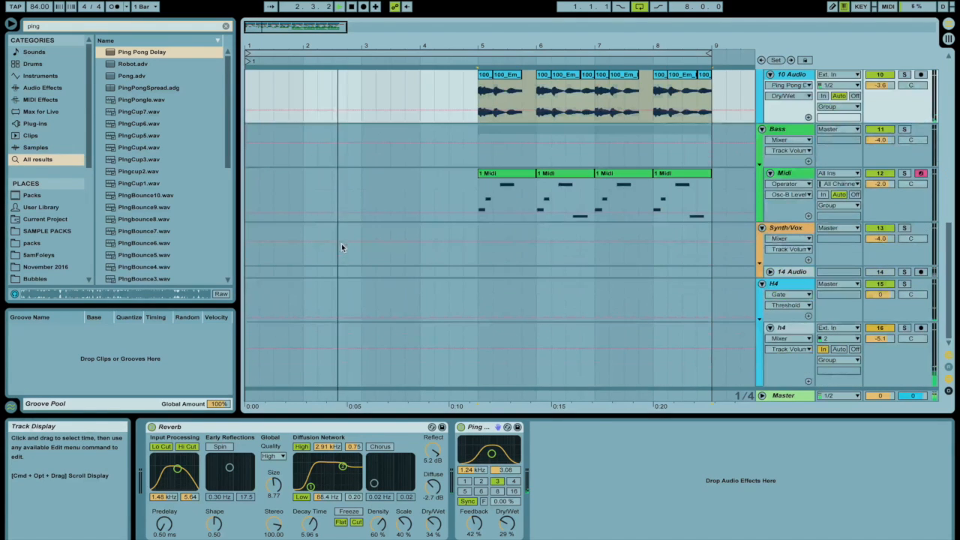
left_click(553, 173)
left_click(687, 174, "shift")
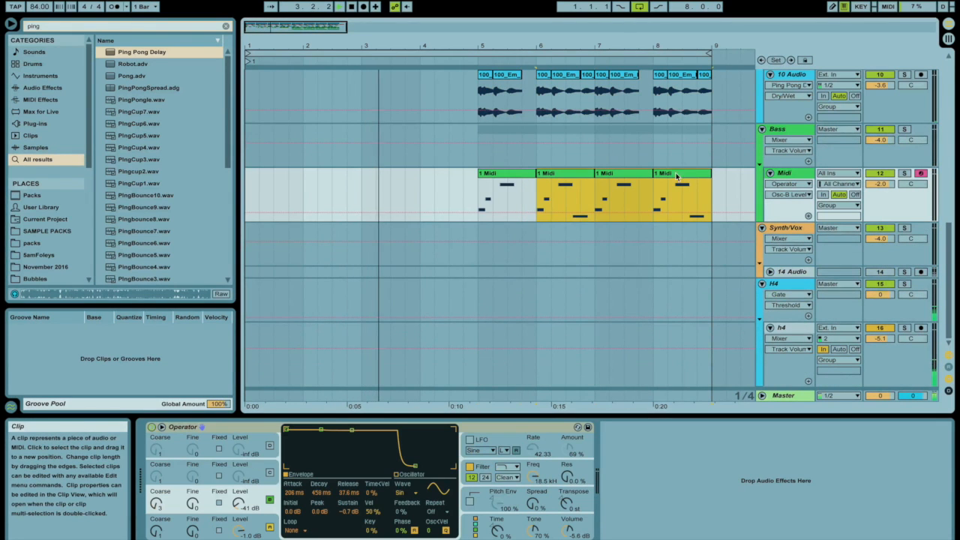
left_click(524, 174, "shift")
left_click_drag(543, 173, 306, 173)
scroll(408, 184, "up", 5)
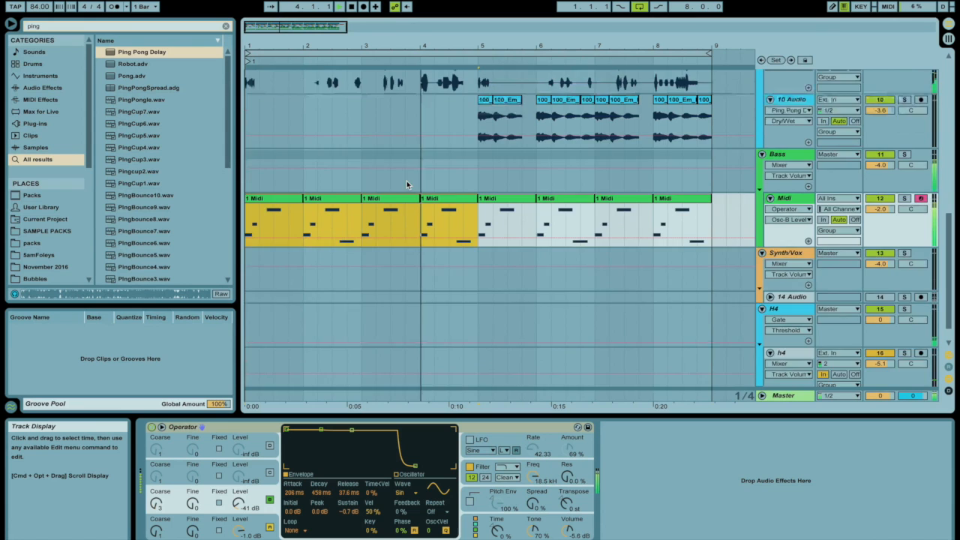
left_click(515, 231)
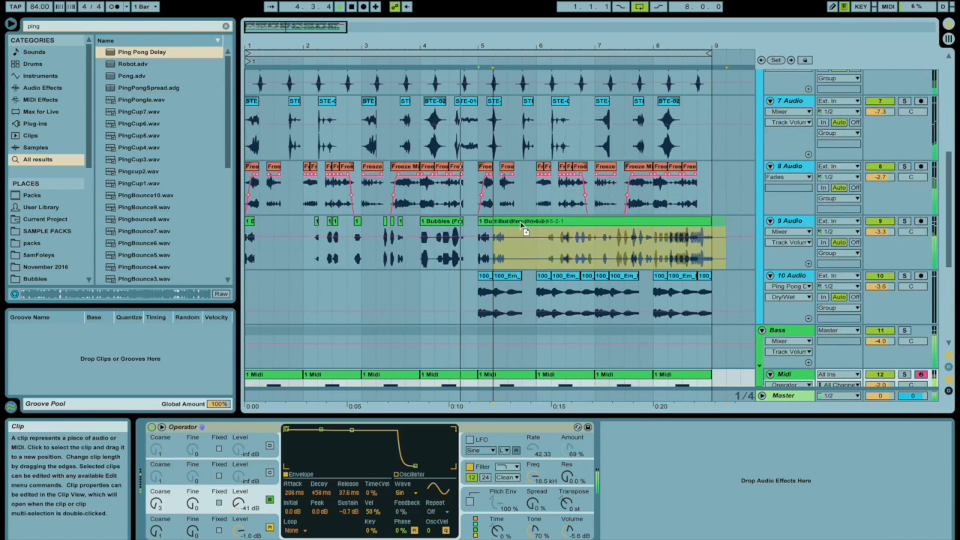
left_click_drag(481, 246, 600, 247)
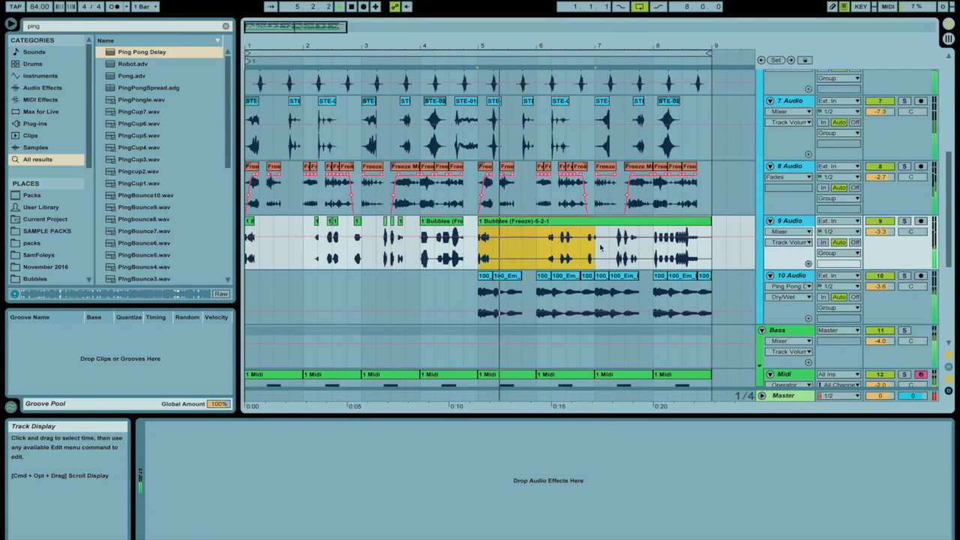
left_click(250, 222)
key("super+v")
scroll(321, 231, "up", 6)
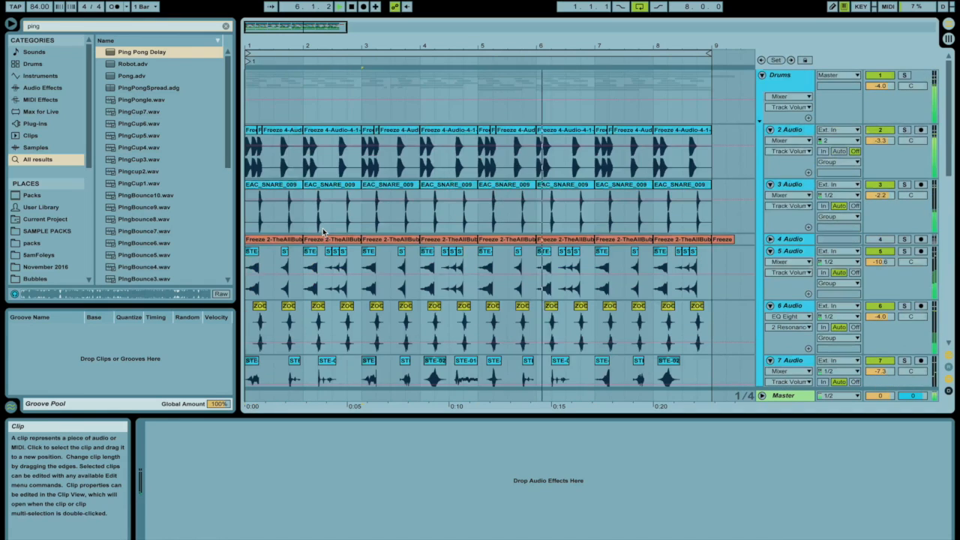
scroll(323, 231, "down", 8)
scroll(323, 232, "up", 8)
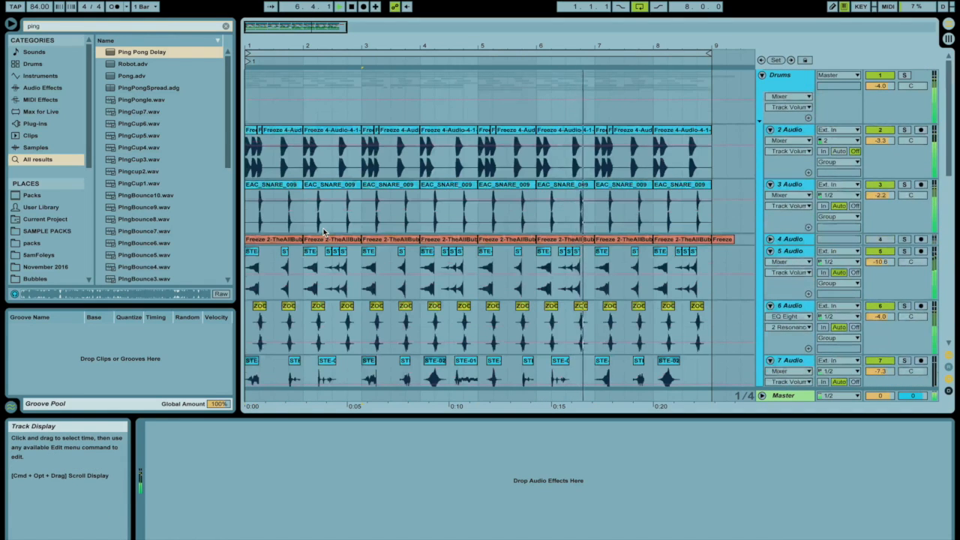
scroll(323, 232, "down", 6)
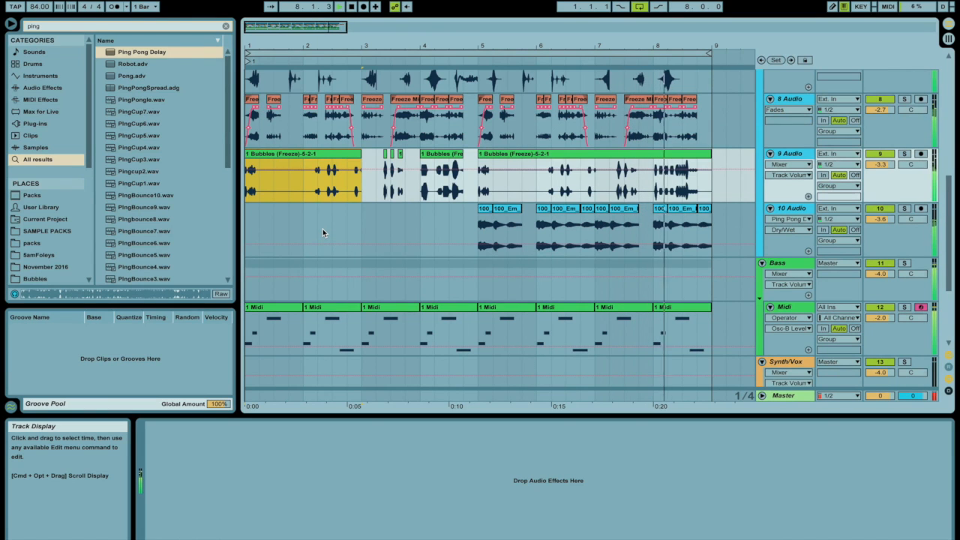
key("space")
In the first Midi clip, move the C1 note down to A0 and add a lower note before E1.
left_click(226, 26)
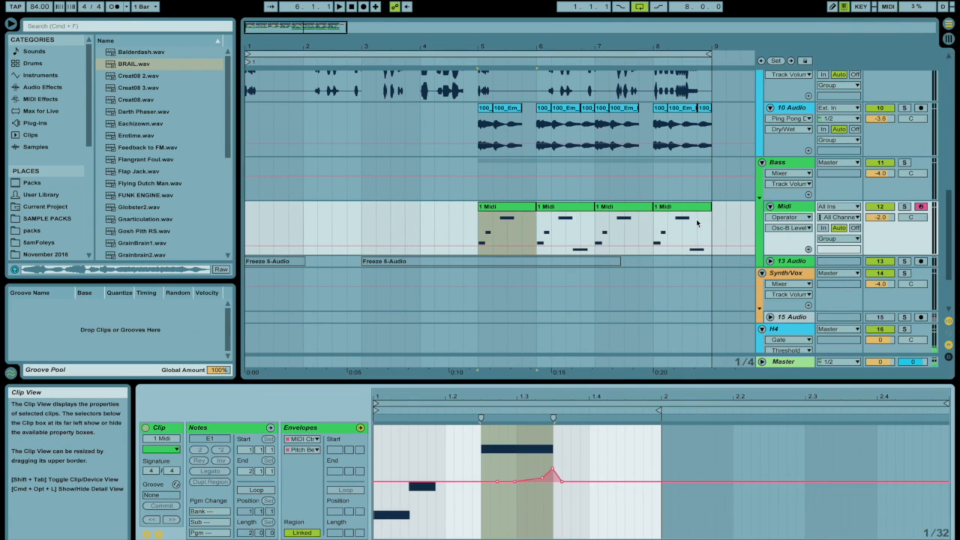
left_click(360, 427)
left_click_drag(365, 463, 365, 489)
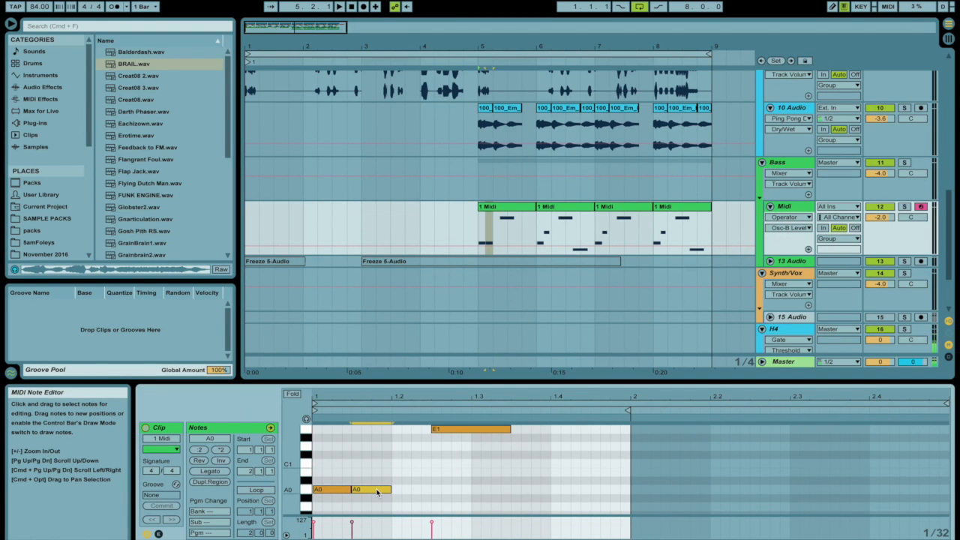
key("space")
left_click_drag(448, 430, 449, 474)
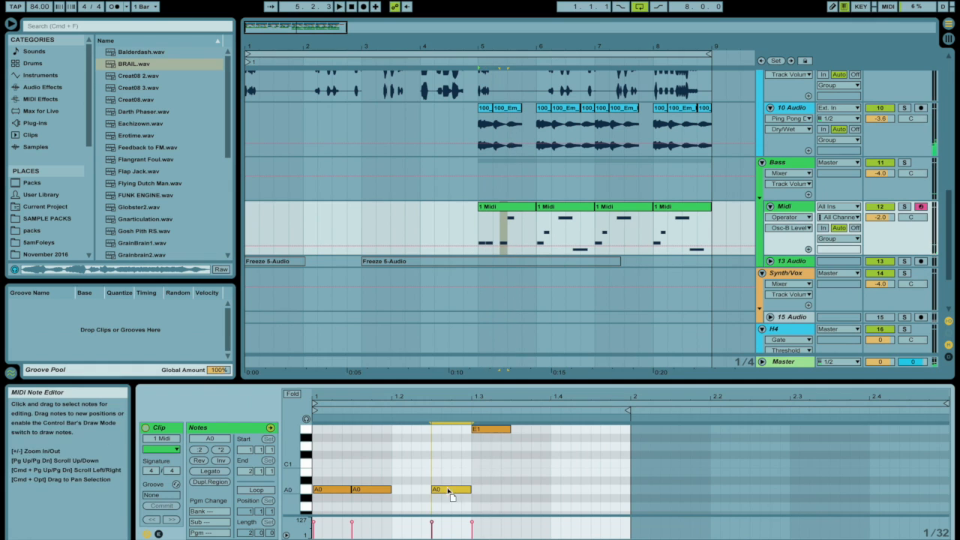
Duplicate the first MIDI clip and paste a copied quarter-note slice at bar 6.3.
left_click(498, 209)
key("super+d")
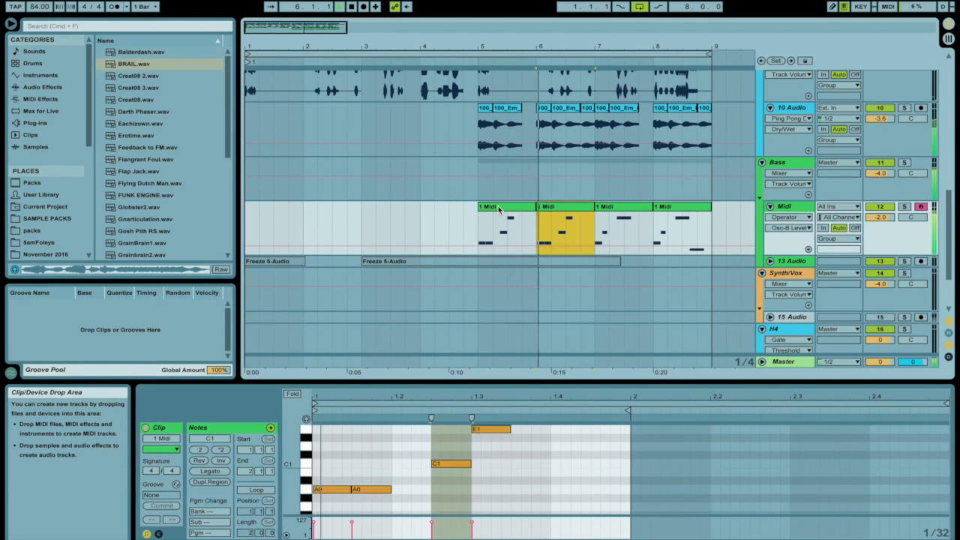
left_click_drag(683, 244, 709, 235)
key("super+c")
left_click(569, 226)
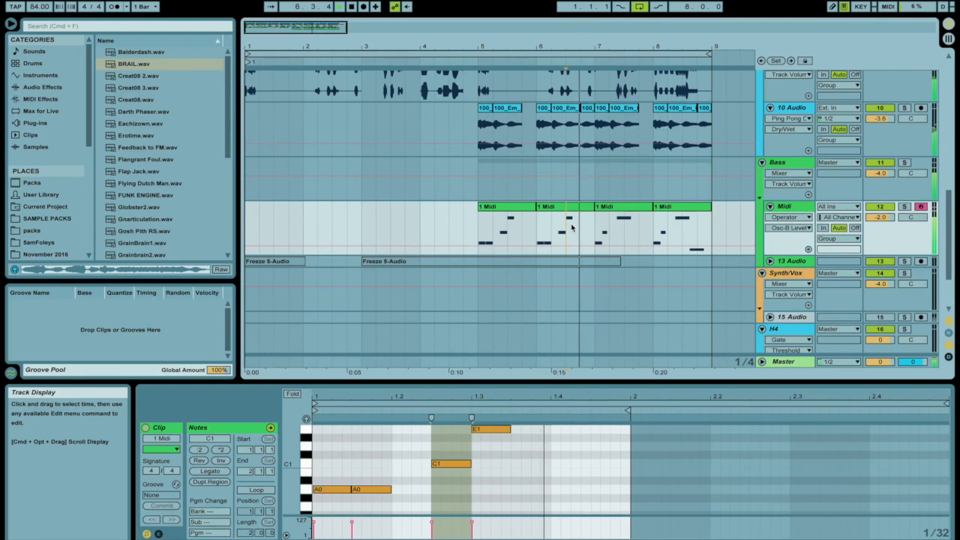
key("super+v")
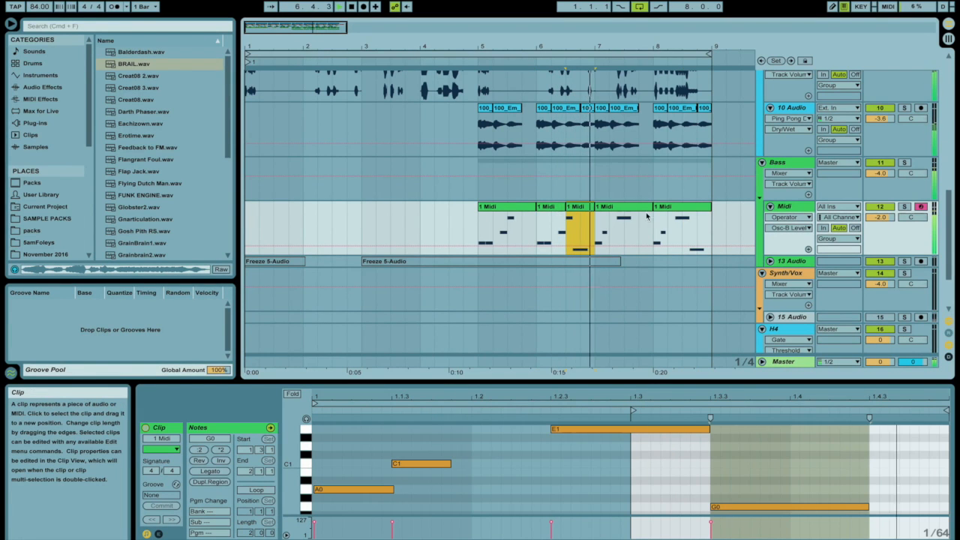
left_click(561, 205)
key("space")
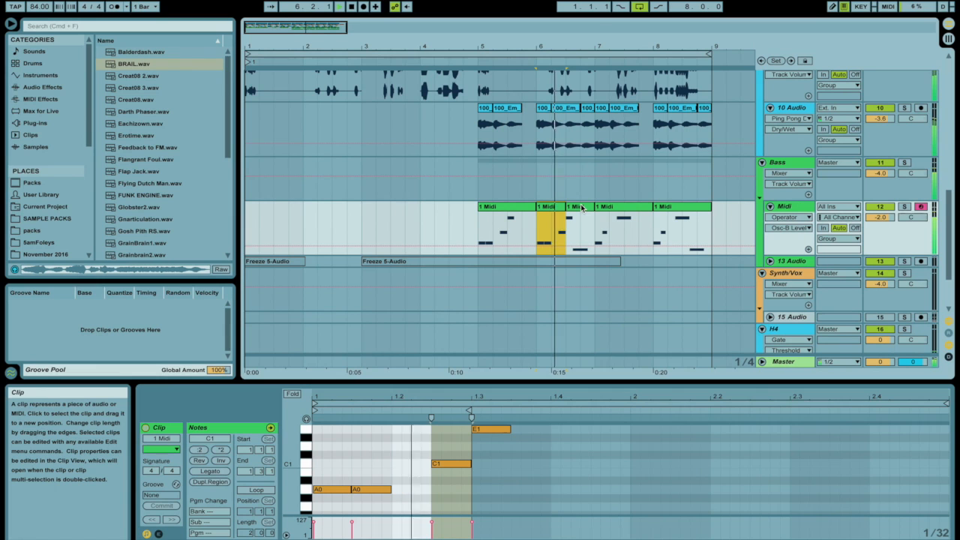
Consolidate the first three MIDI clips with Cmd+J and duplicate the result to bars 7–9.
left_click(582, 208)
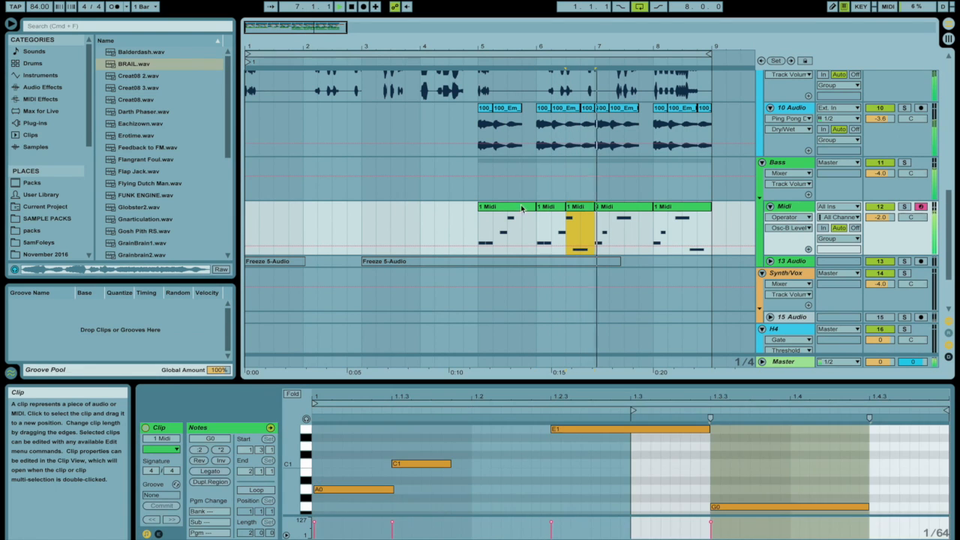
left_click(505, 209, "shift")
key("super+j")
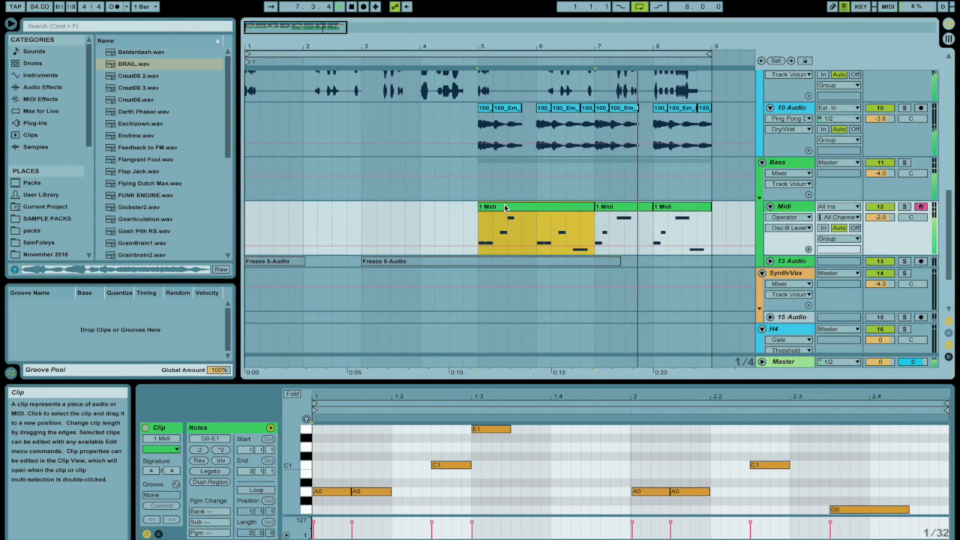
key("super+d")
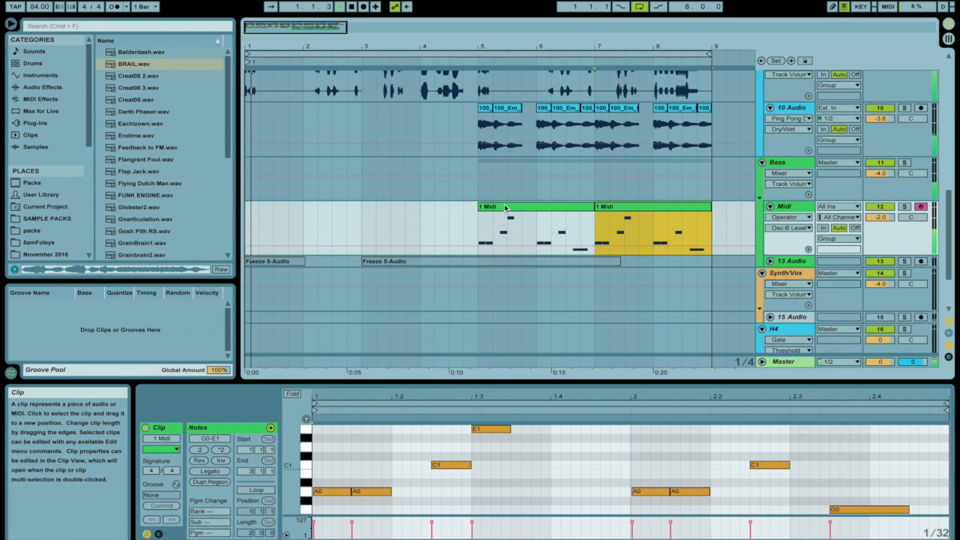
Copy the two MIDI clips and paste them at bar 1, filling bars 1–5.
left_click(505, 207, "shift")
key("super+c")
left_click(249, 221)
key("super+v")
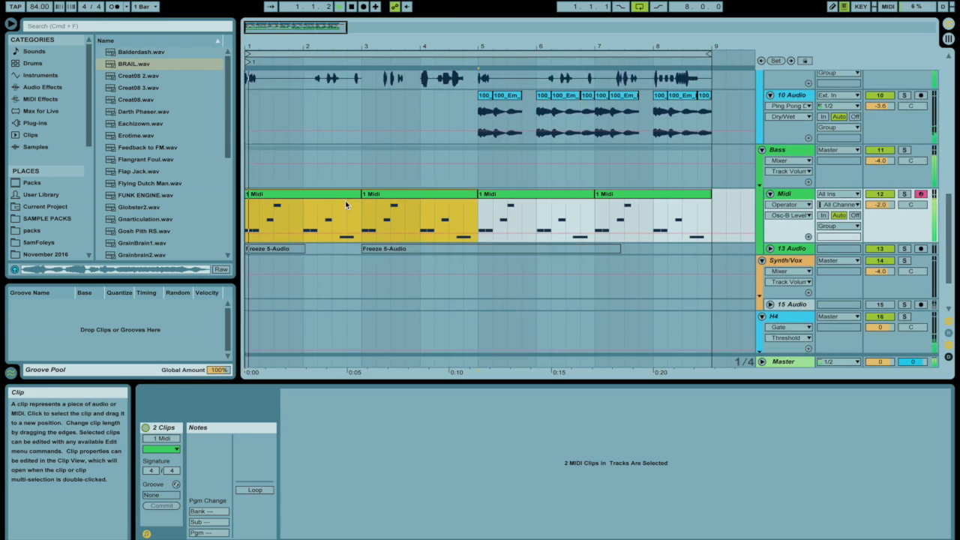
scroll(345, 200, "down", 3)
scroll(344, 201, "up", 1)
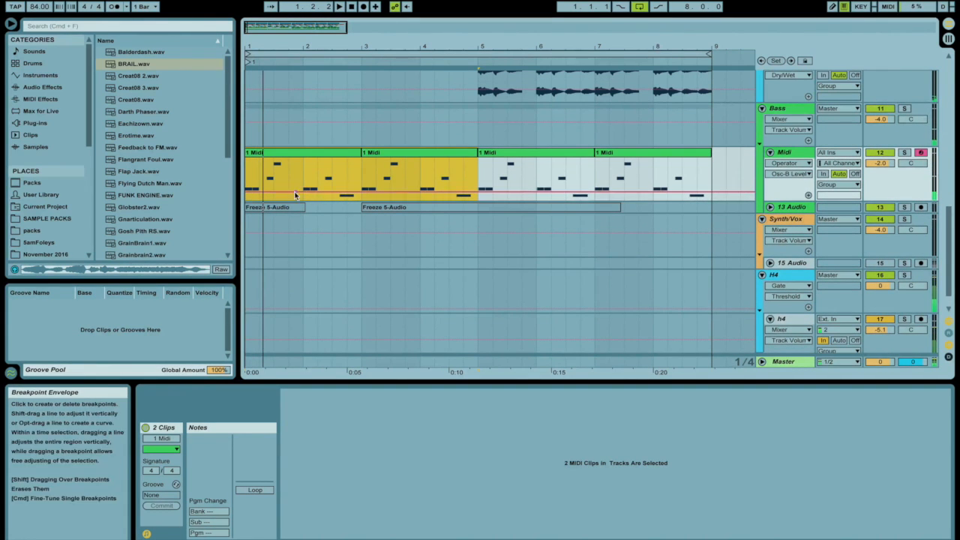
left_click_drag(670, 207, 210, 208)
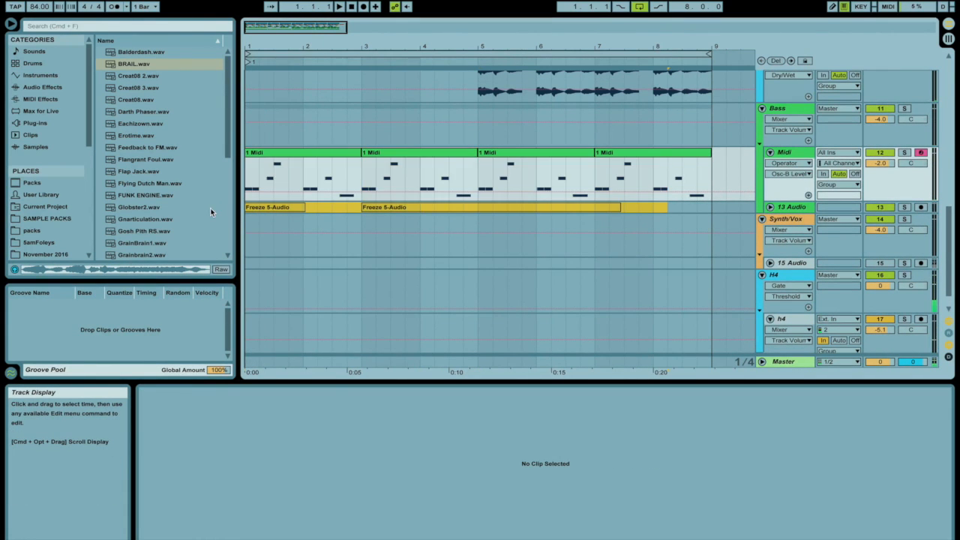
Unfold the 13 Audio track and drop BRAIL.wav from the Bass folder onto it at bar 1.
left_click(769, 206)
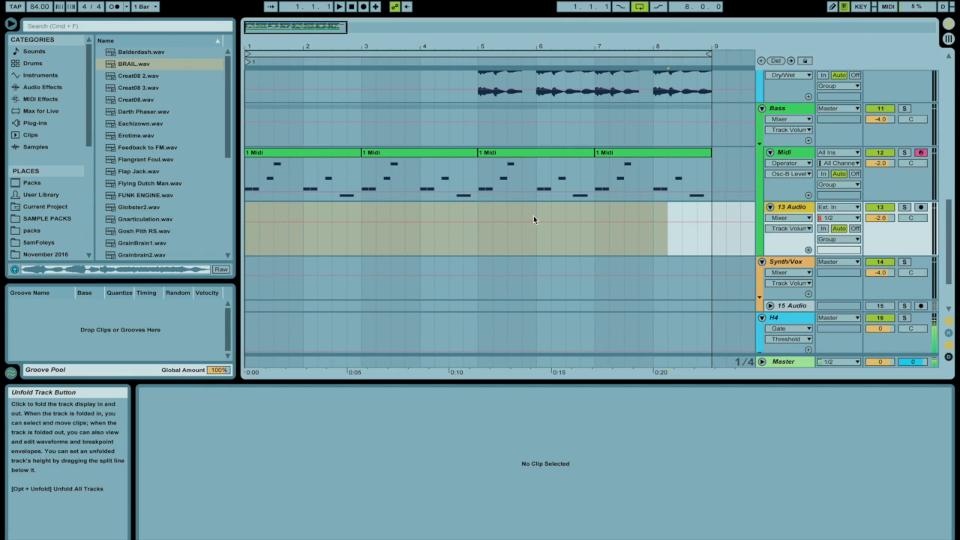
scroll(58, 216, "down", 2)
left_click(27, 232)
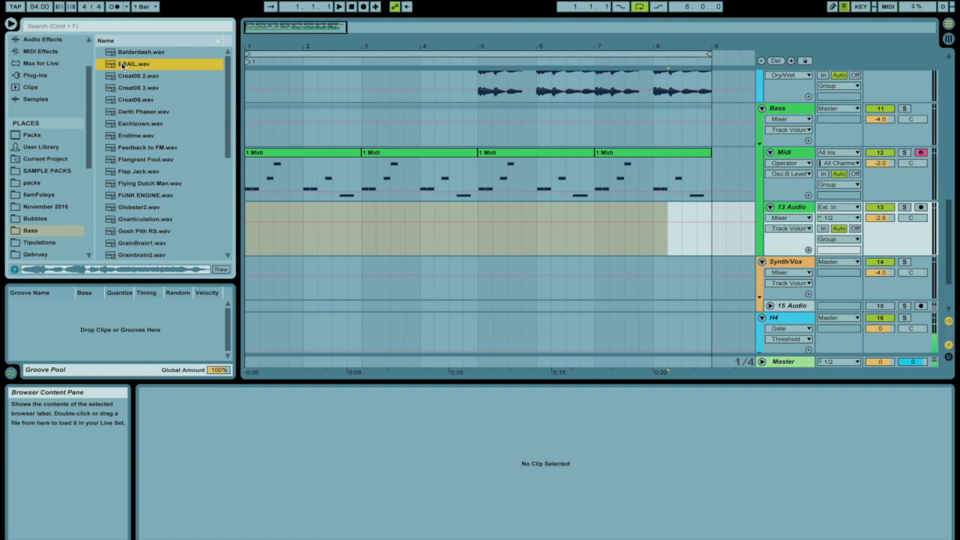
left_click_drag(134, 63, 250, 242)
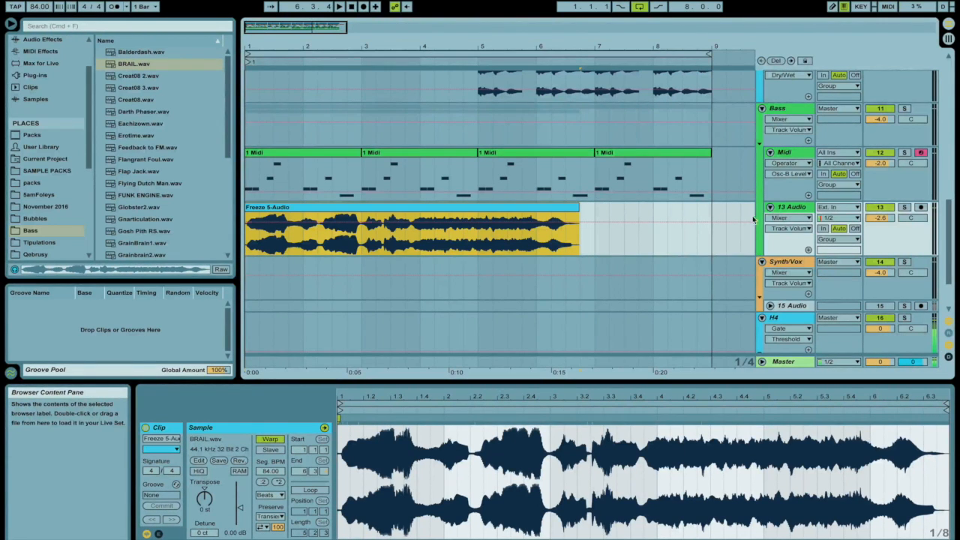
Delete the first beat of the BRAIL clip and move the remainder back to bar 1.
left_click(904, 209)
key("space")
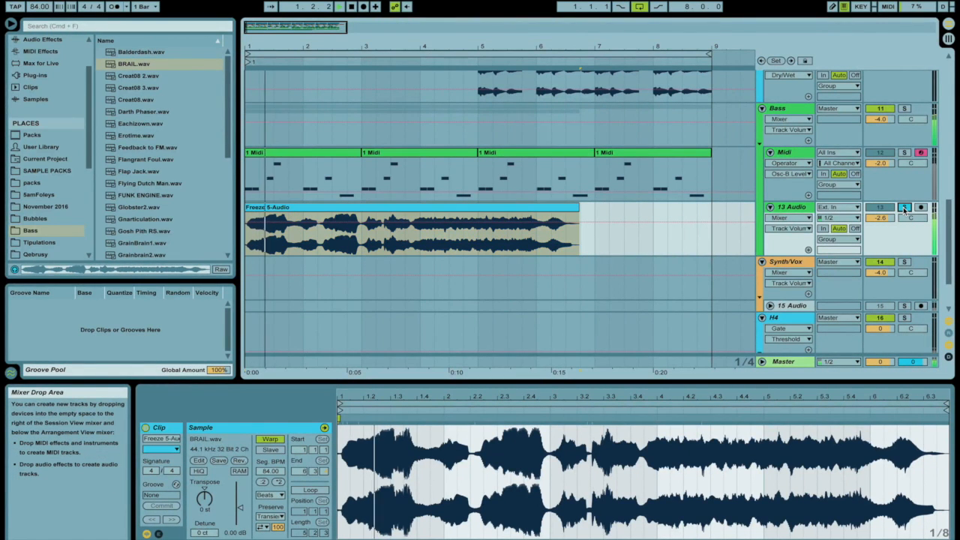
left_click(904, 209)
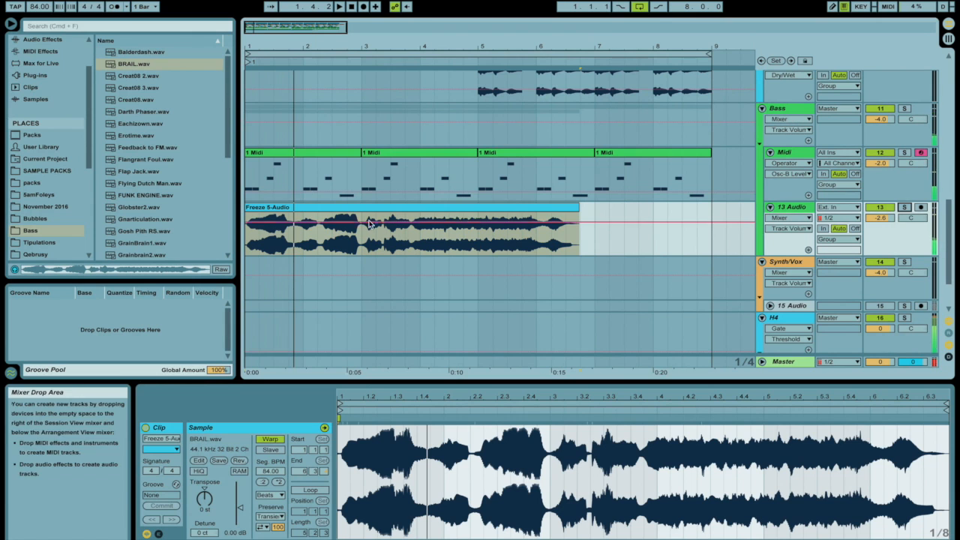
left_click_drag(257, 242, 245, 242)
key("Delete")
left_click_drag(302, 206, 275, 214)
Switch the 13 Audio track to Fades view and give the BRAIL clip a fade-in.
left_click(779, 215)
left_click(781, 219)
left_click(779, 237)
left_click_drag(244, 216, 256, 216)
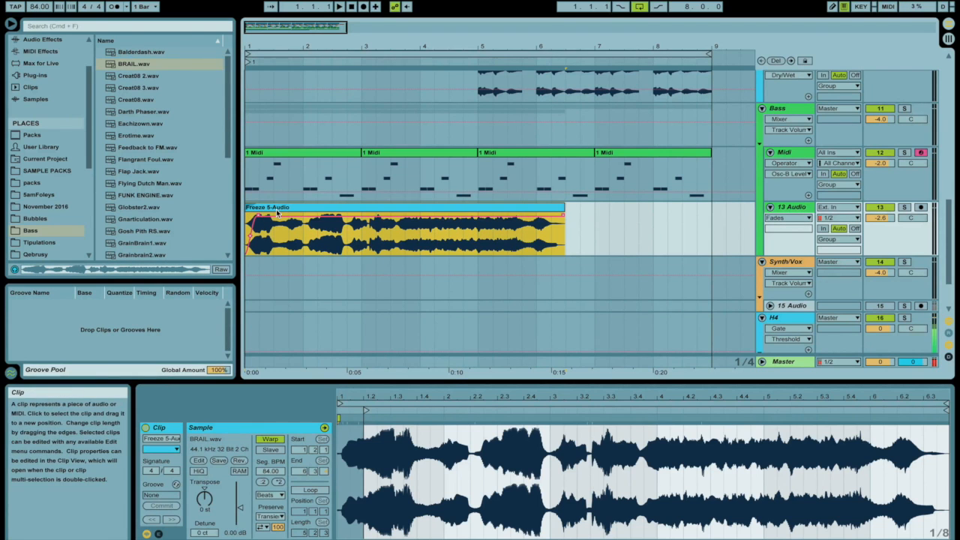
Audition the Midi track and the 13 Audio track in solo during playback.
left_click(905, 153)
key("space")
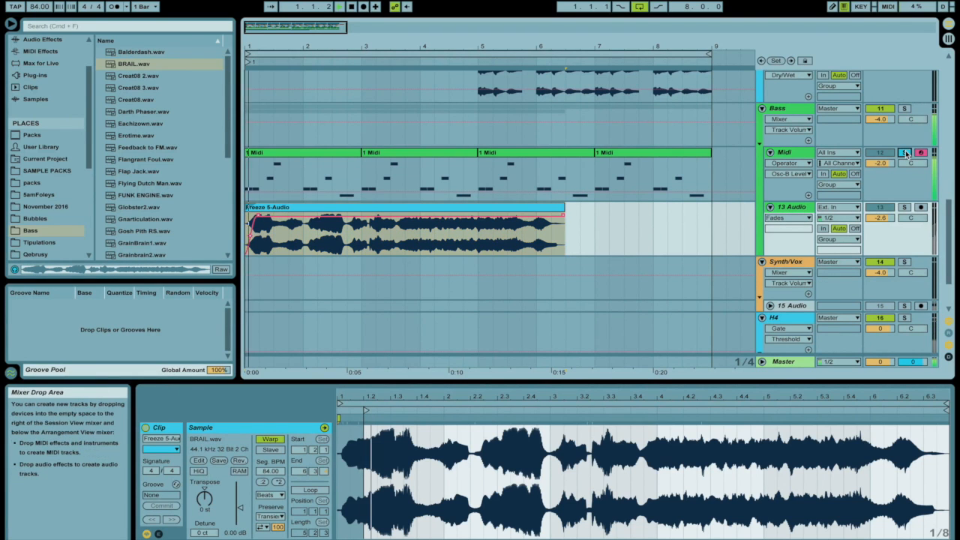
left_click(903, 208)
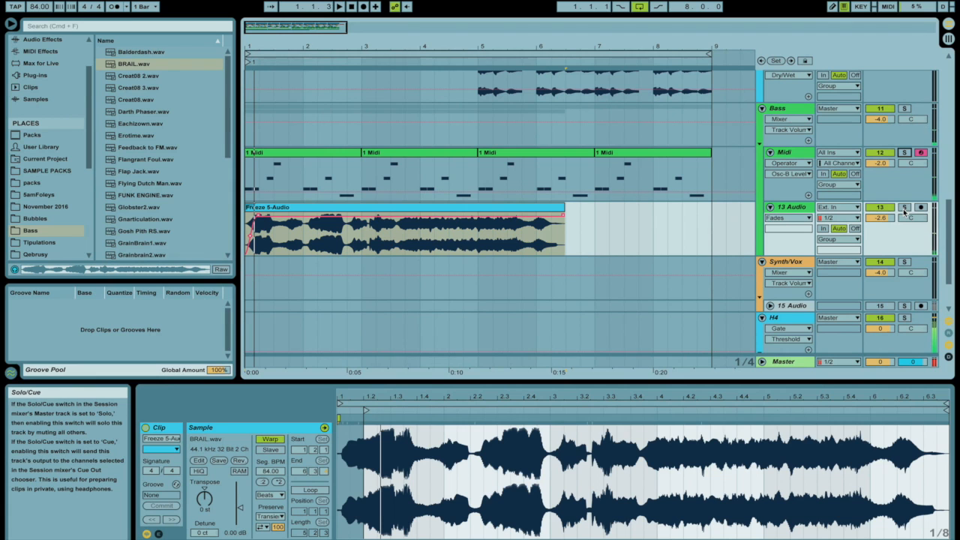
left_click(904, 208)
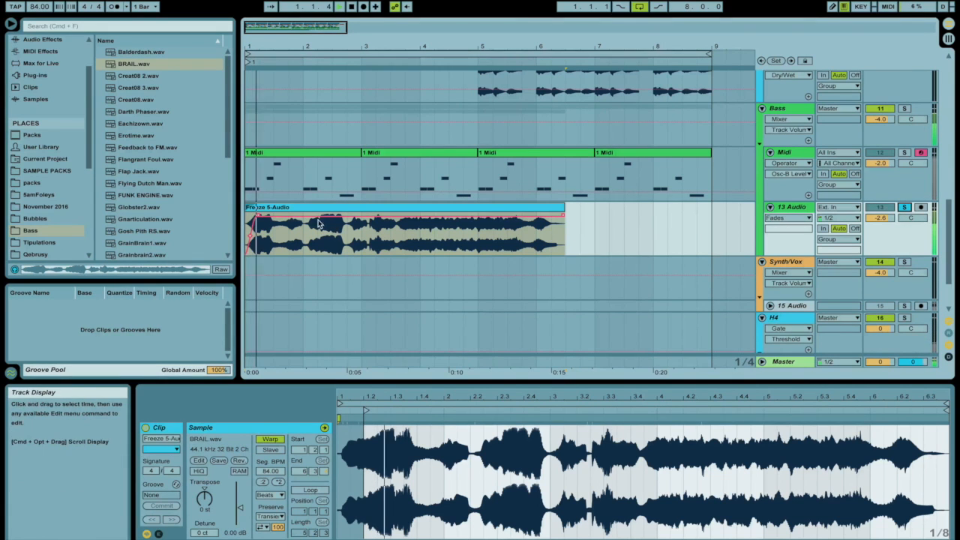
left_click(210, 494)
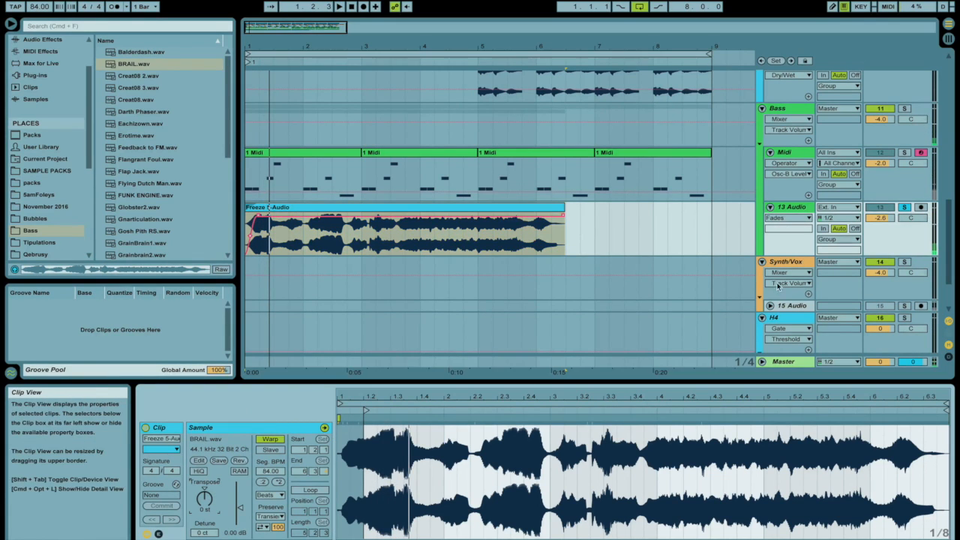
left_click(904, 208)
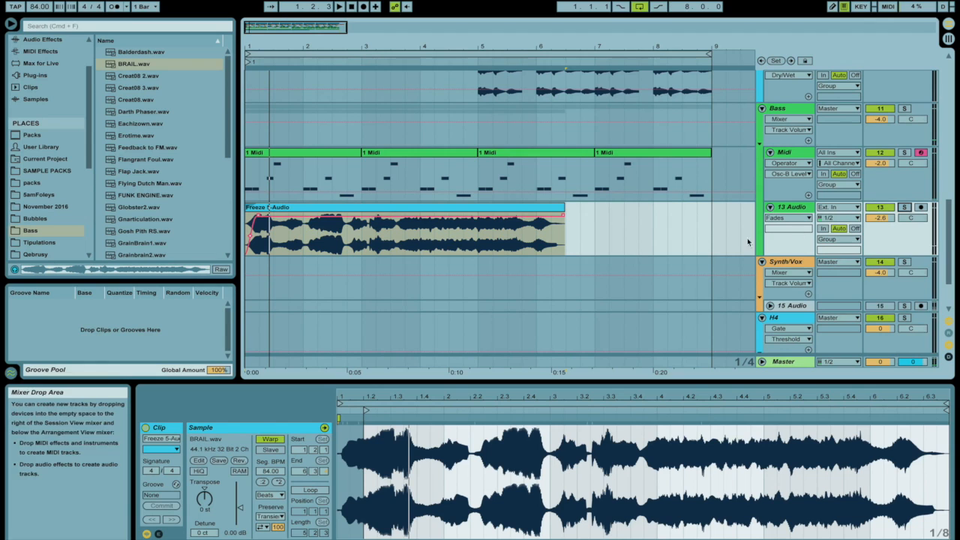
left_click(904, 208)
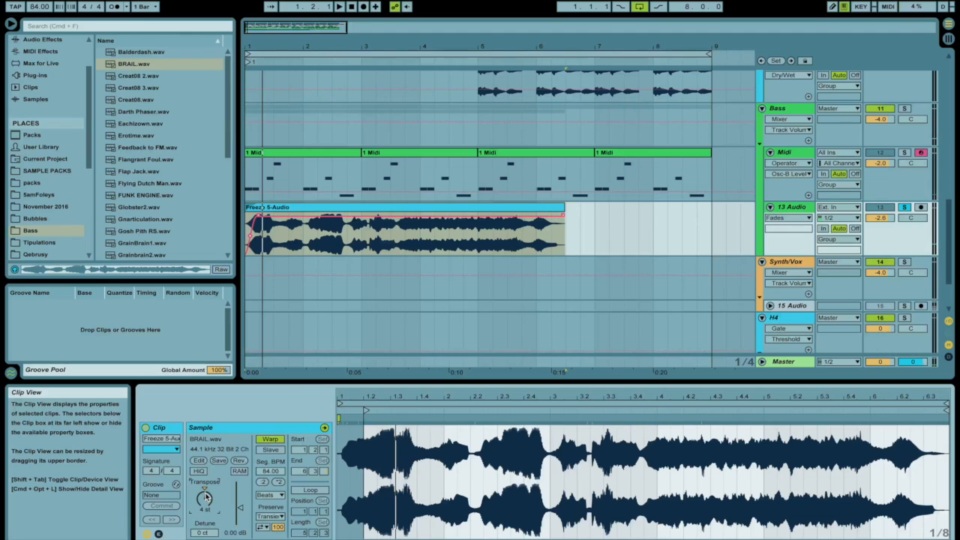
Turn Warp off for the BRAIL clip and raise its Transpose pitch.
left_click(269, 439)
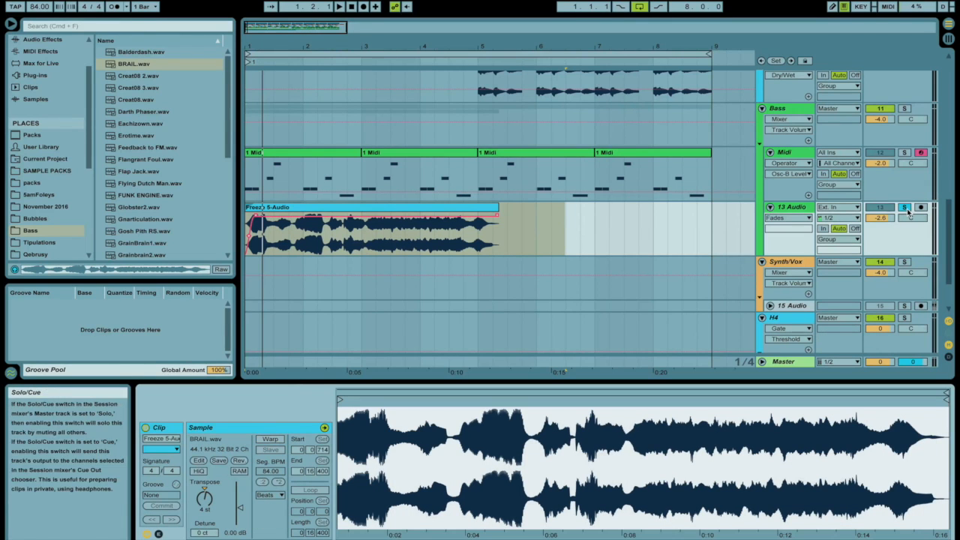
left_click(327, 208)
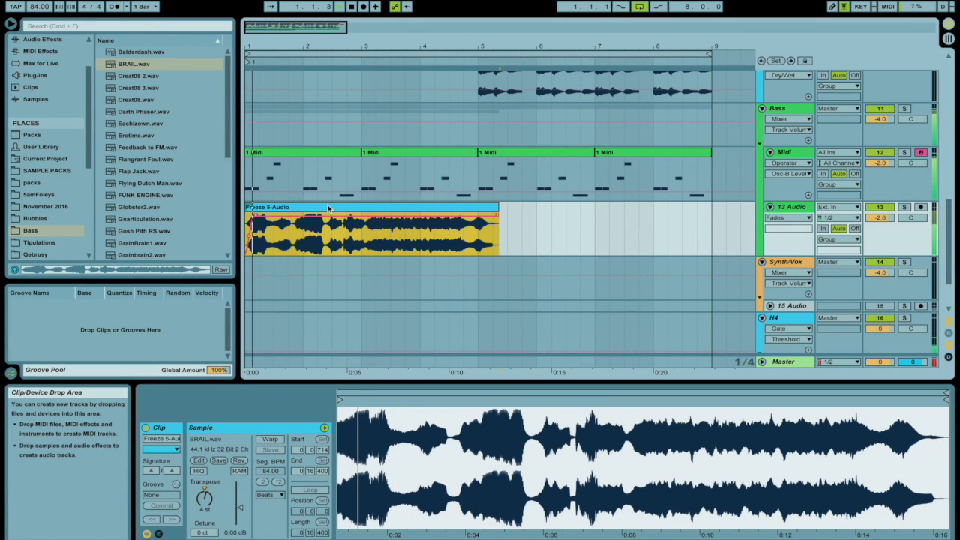
left_click(904, 207)
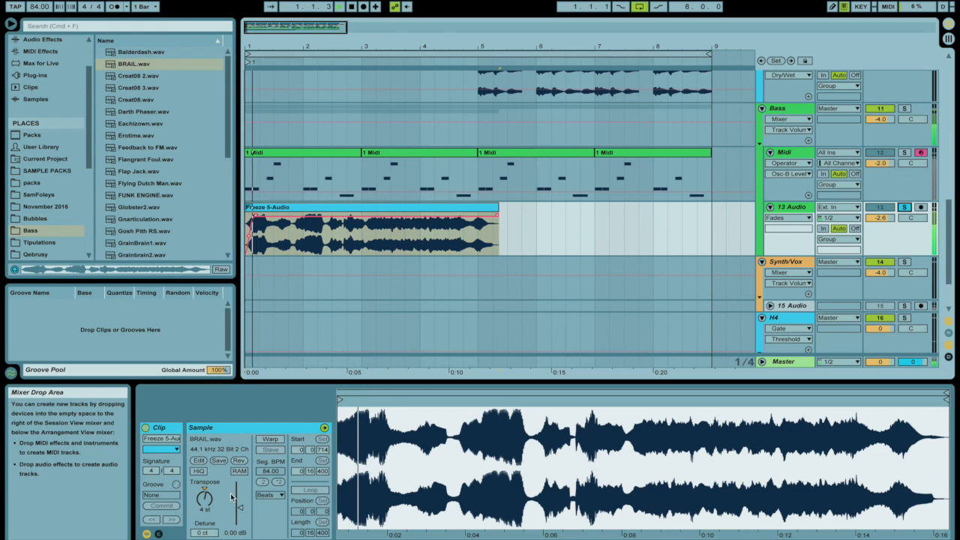
left_click(205, 506)
key("space")
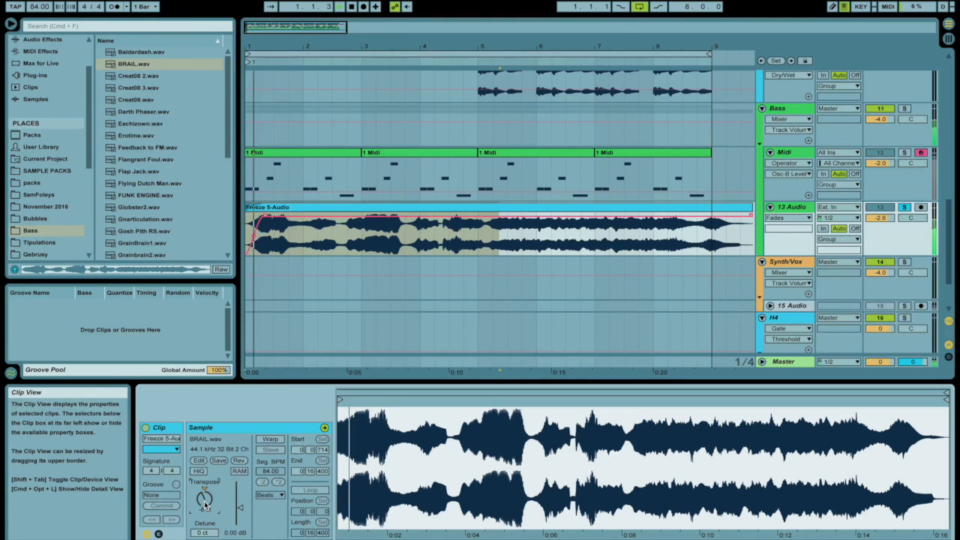
left_click_drag(205, 506, 204, 506)
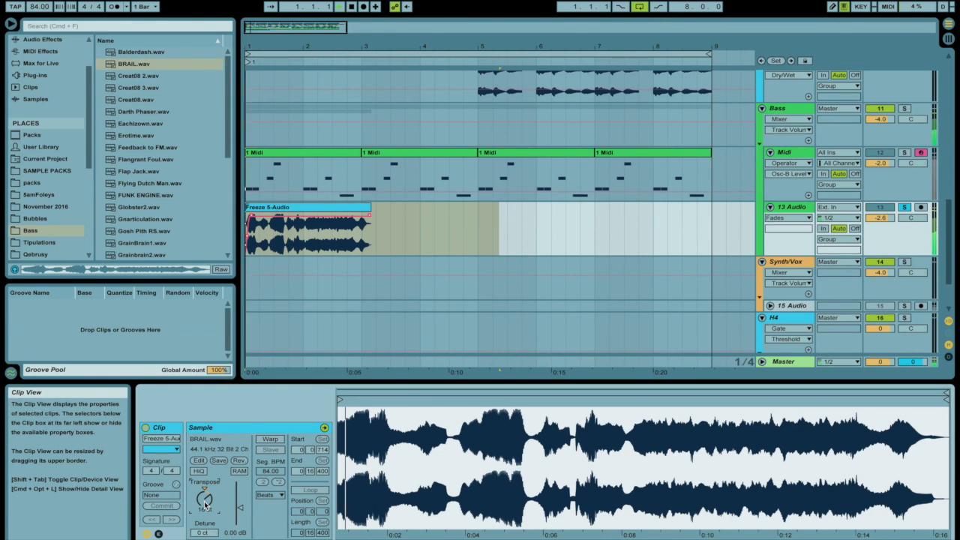
Lower the clip's pitch again, split it with Cmd+E and paste a short piece near bar 6.
left_click_drag(205, 506, 205, 506)
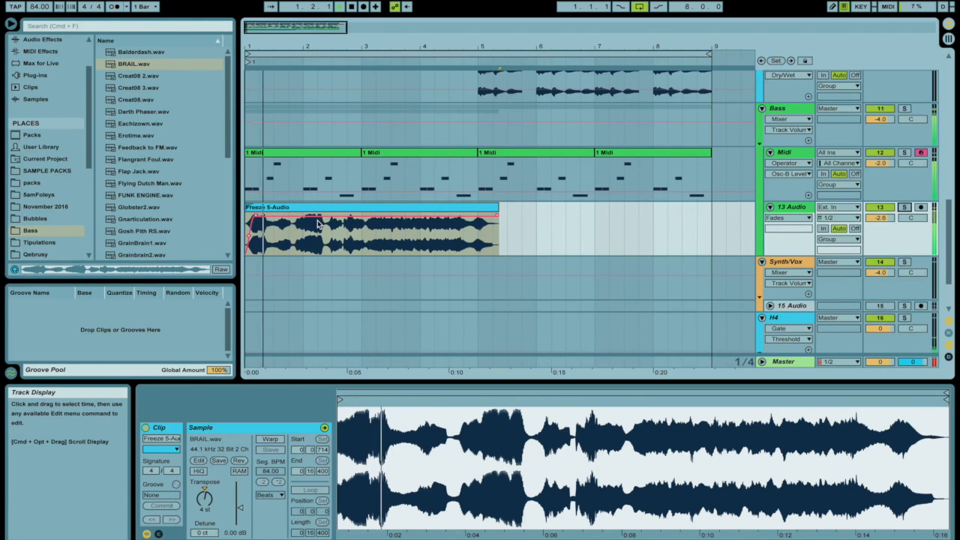
left_click(273, 237)
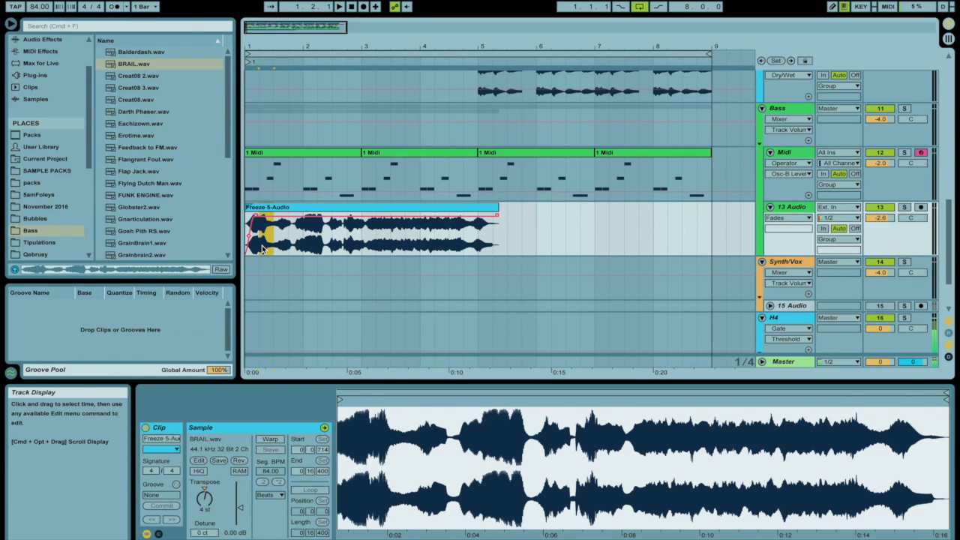
key("super+e")
left_click(295, 246)
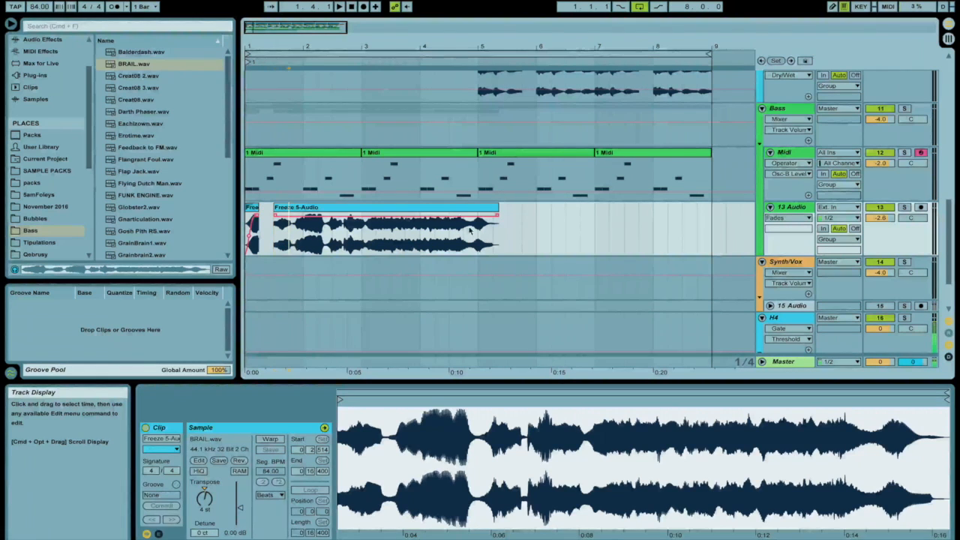
left_click(552, 233)
key("super+v")
Delete a short stretch of the clip just after bar 2, leaving a gap.
left_click(323, 207)
left_click(330, 237)
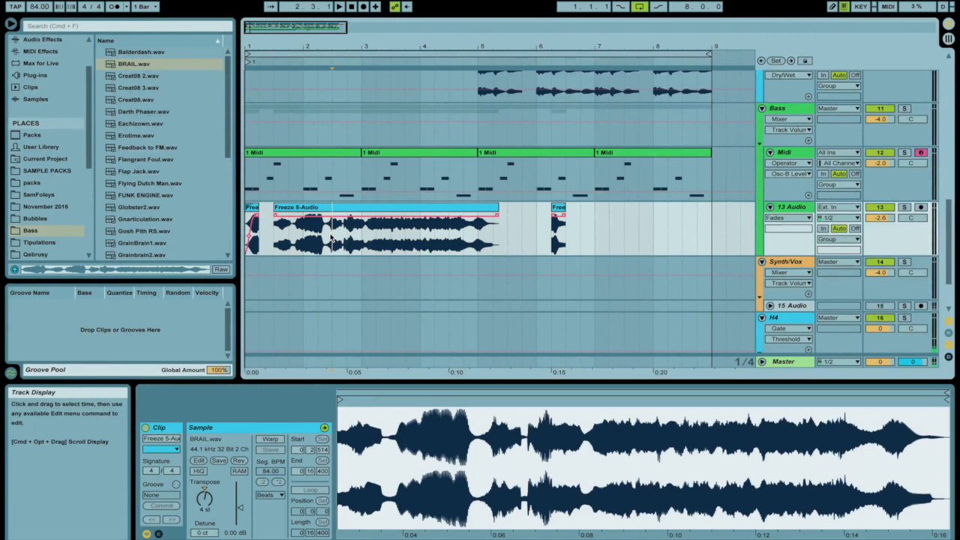
left_click(342, 237)
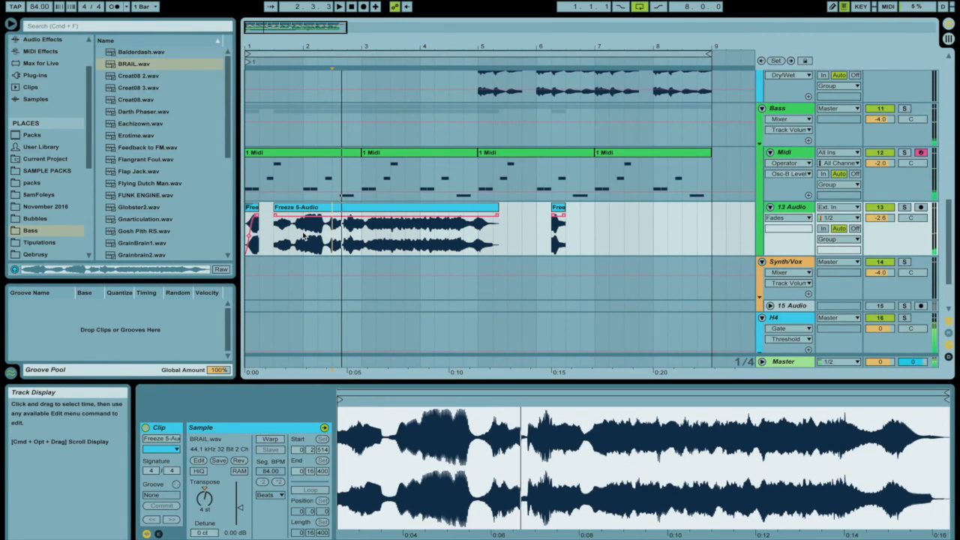
left_click(904, 209)
left_click_drag(332, 238, 364, 239)
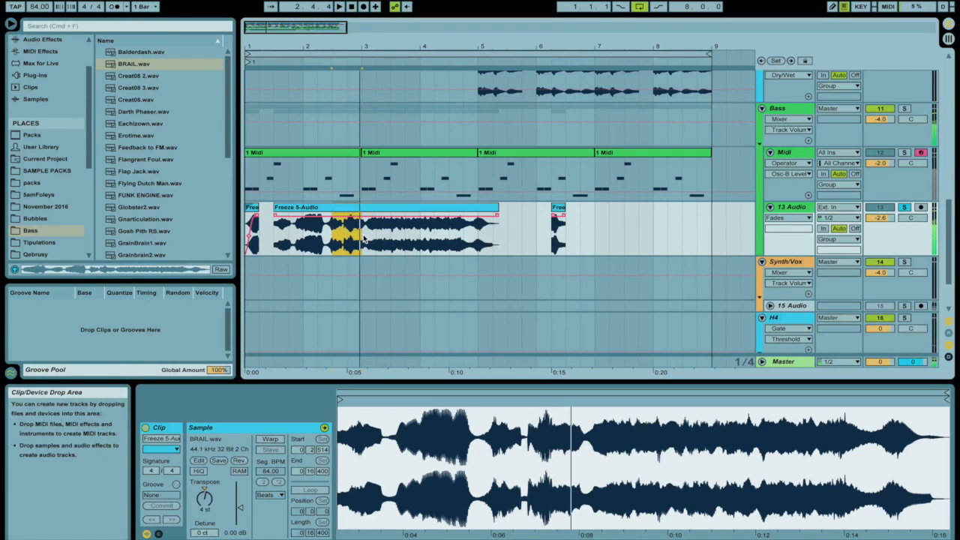
key("Delete")
Paste the small opening piece into the gap and replay from before bar 2.
left_click(255, 249)
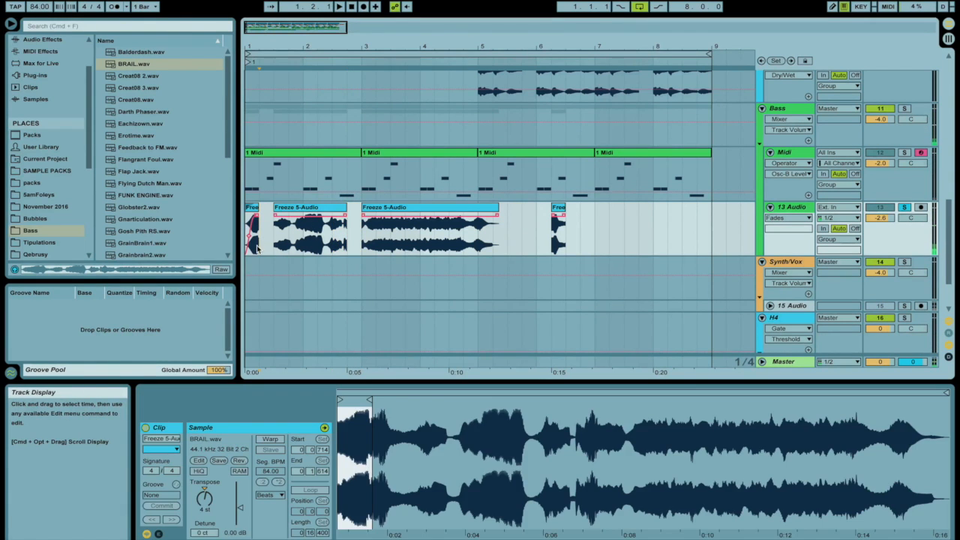
key("super+v")
left_click(301, 248)
key("space")
left_click(316, 247)
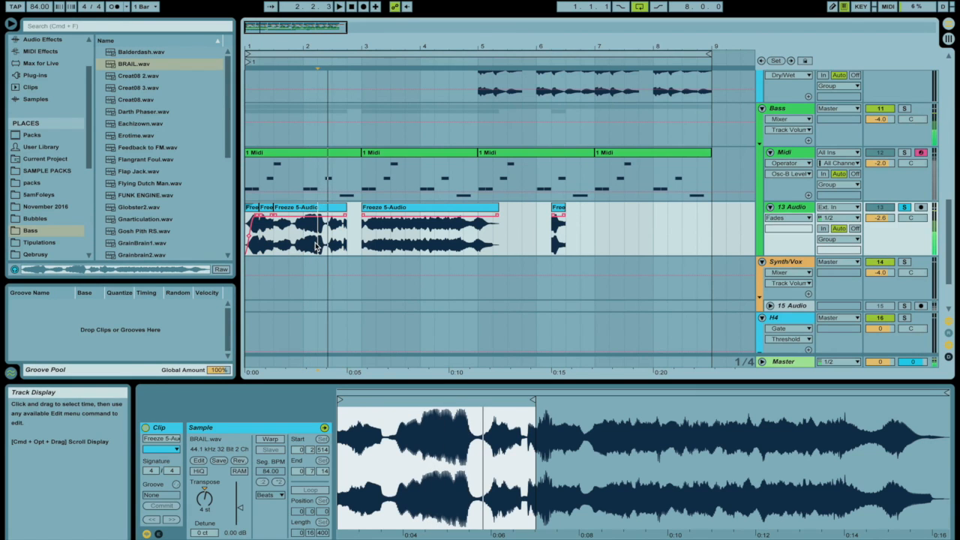
left_click(290, 243)
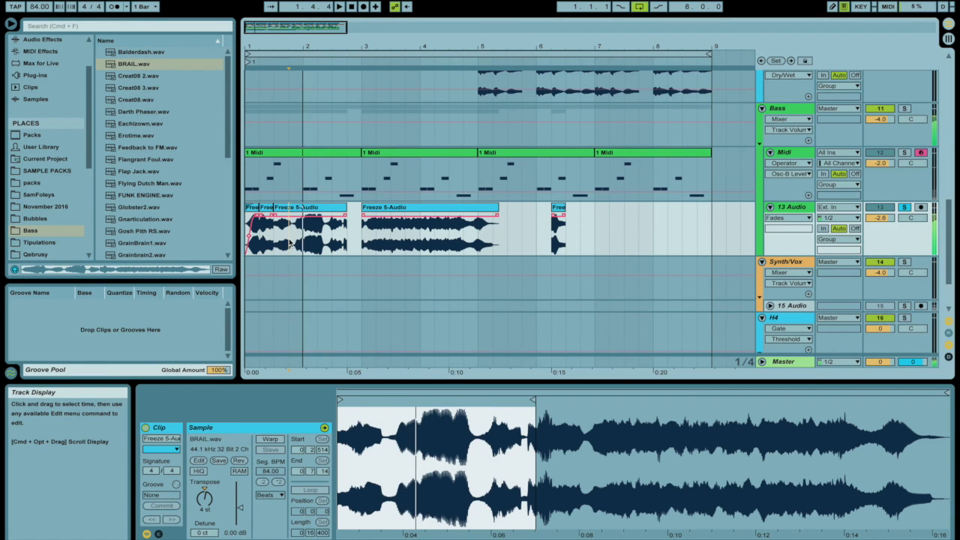
Cut another stretch after bar 2 and move a short leftover piece to around bar 7.
left_click_drag(289, 241, 303, 241)
key("space")
key("Delete")
left_click(282, 207)
key("space")
key("space")
left_click_drag(283, 209, 618, 216)
left_click(293, 225)
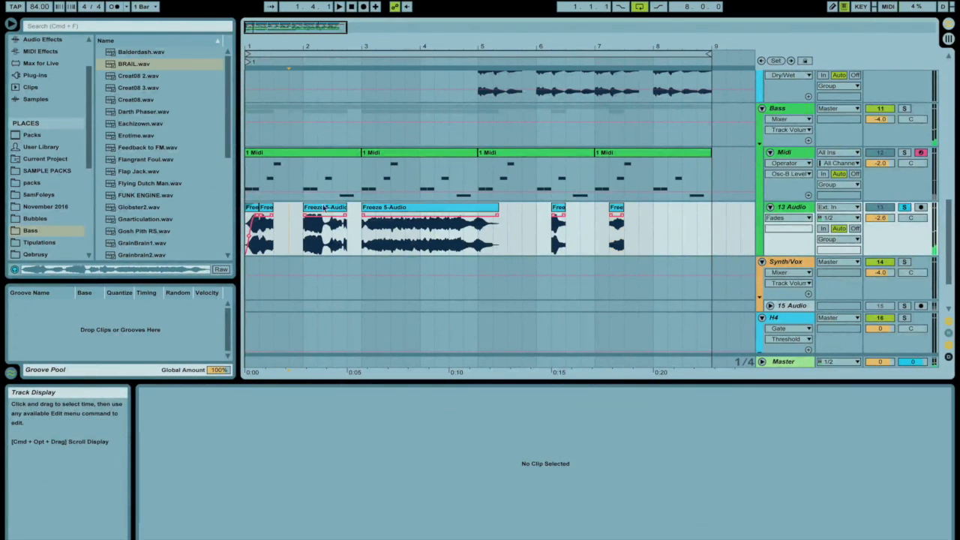
Paste a short piece into the early gap and delete the clip between bars 2 and 3.
key("super+v")
left_click(328, 238)
key("space")
key("space")
key("space")
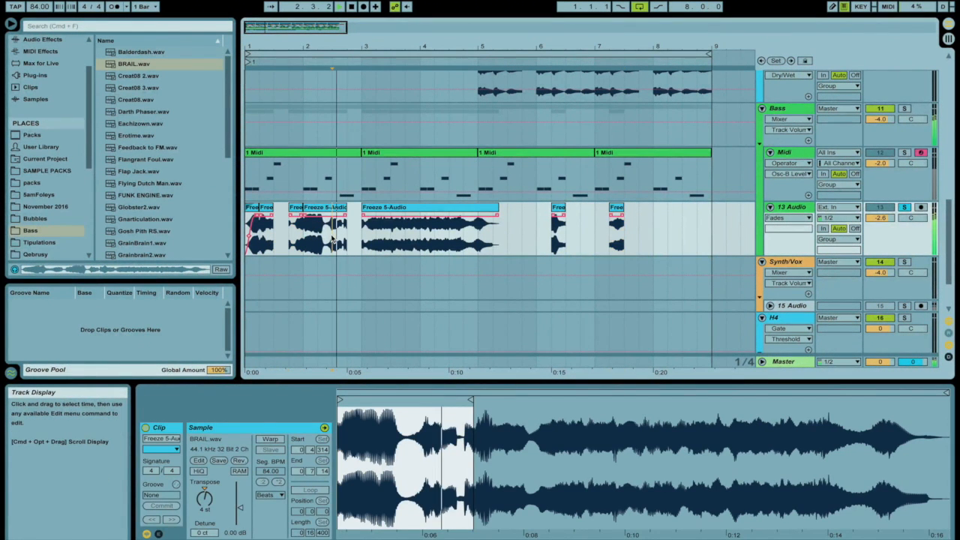
left_click(317, 238)
left_click(325, 208)
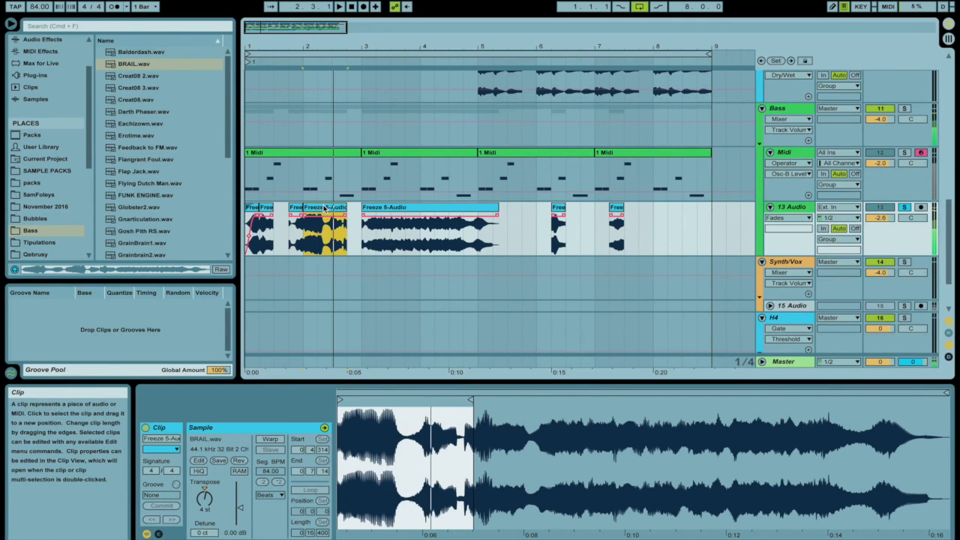
key("Delete")
Un-solo 13 Audio and move a sliver from Freeze 5-Audio's start to just before bar 3.
left_click(906, 208)
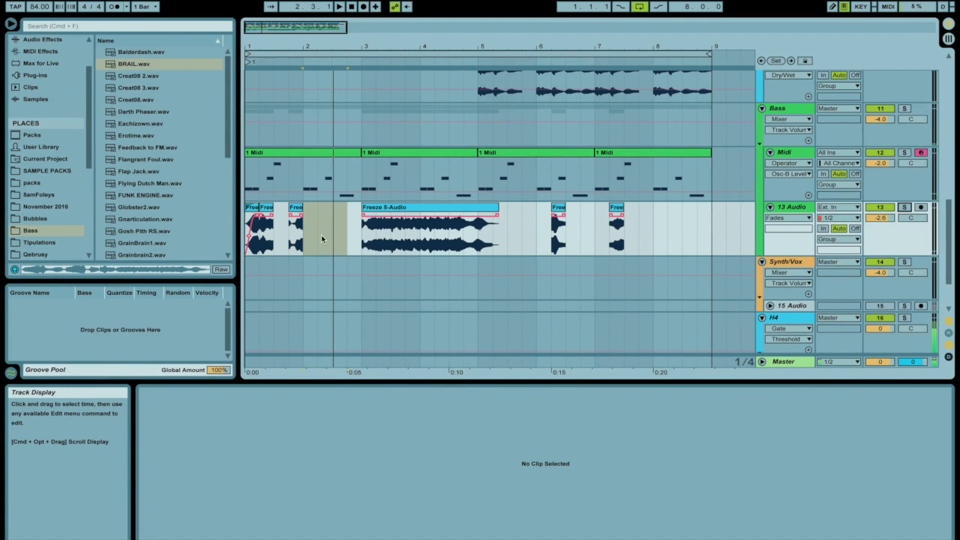
left_click(366, 238)
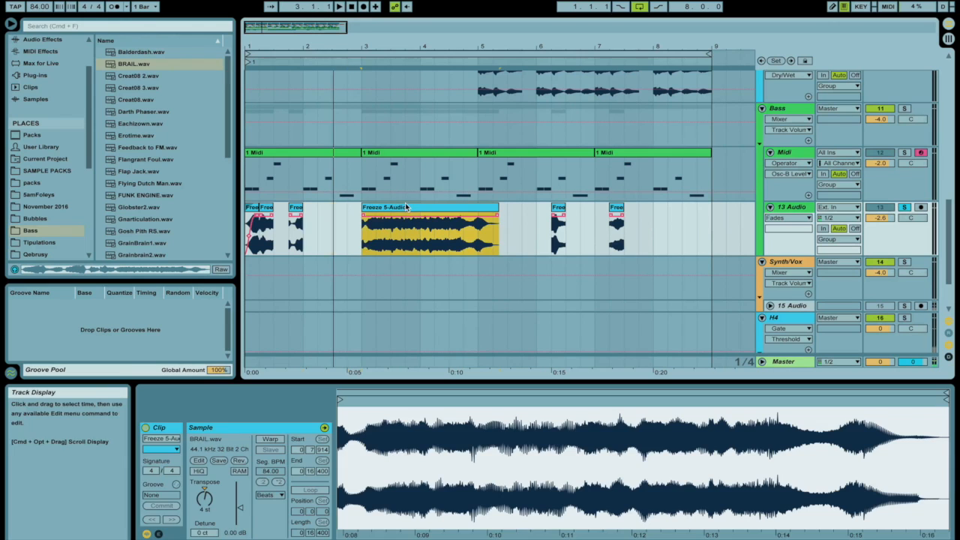
key("space")
left_click(365, 240)
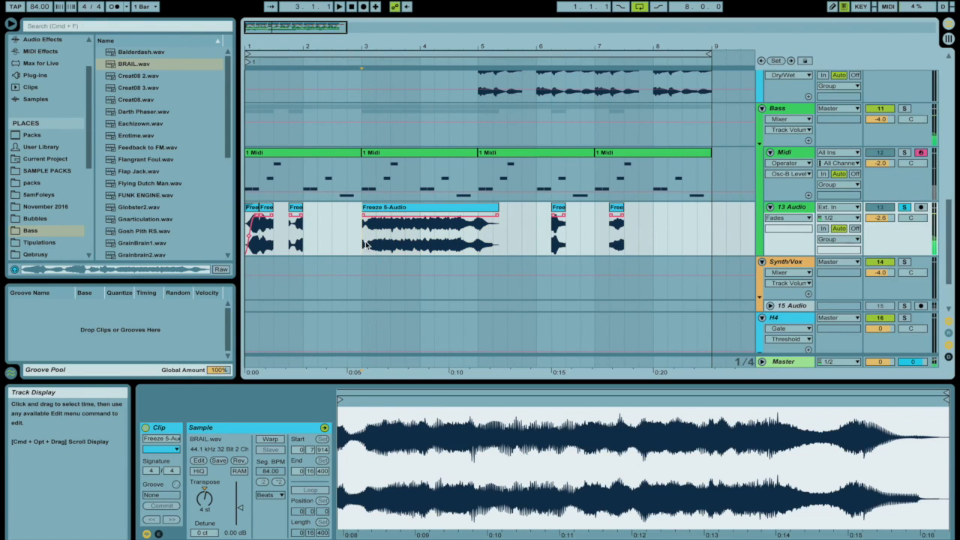
key("Delete")
left_click_drag(391, 237, 366, 239)
key("super+x")
left_click(331, 239)
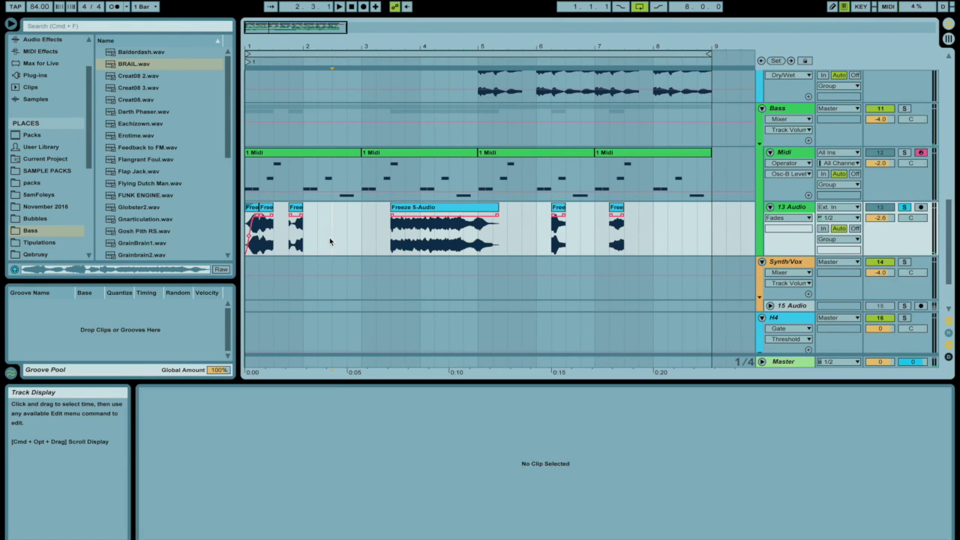
key("super+v")
Lengthen the pasted clip's end and delete the leftover clip after it.
key("space")
left_click_drag(356, 207, 468, 207)
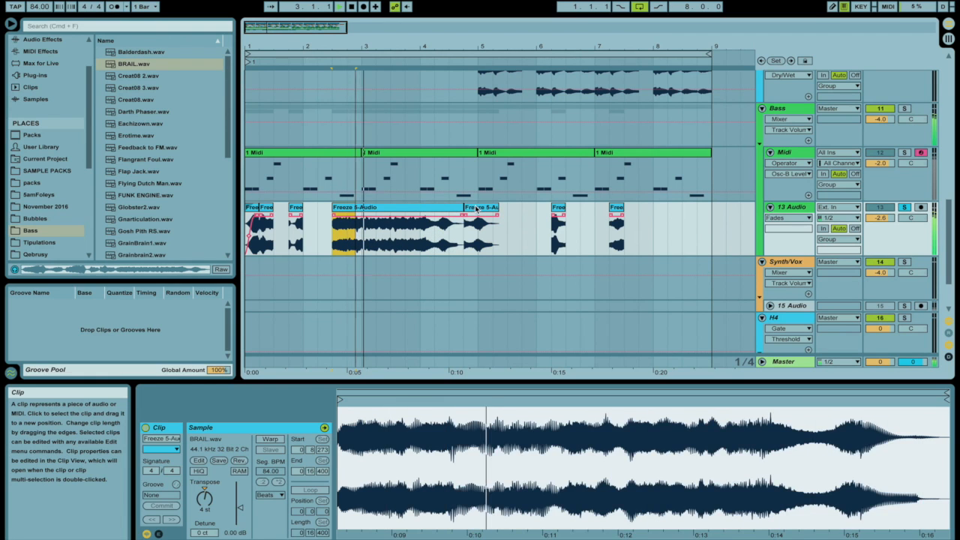
left_click(481, 207)
key("Delete")
key("space")
Split the clip by deleting a small stretch, remove its tail, and add a short fade-in.
left_click_drag(376, 238, 381, 216)
key("Delete")
left_click(360, 208)
key("space")
key("space")
key("space")
key("Delete")
left_click(382, 208)
Trim the small clip's start later and nudge the second short clip one grid step later.
left_click_drag(475, 227, 449, 231)
left_click(904, 207)
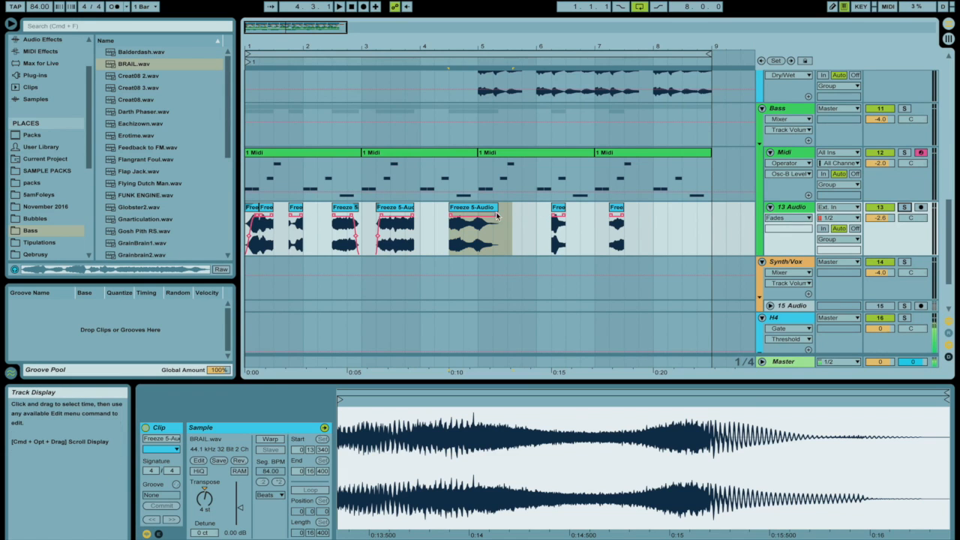
left_click_drag(289, 207, 294, 208)
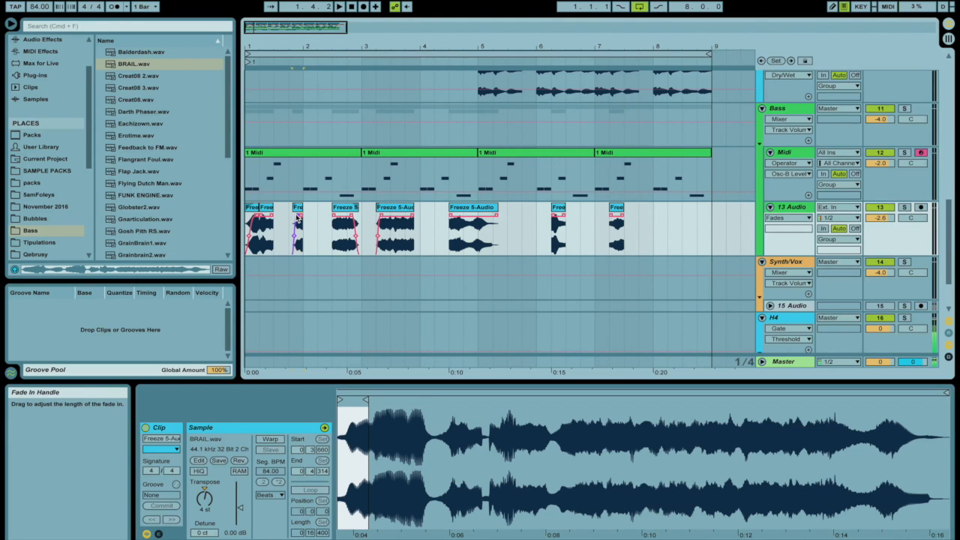
left_click(255, 217)
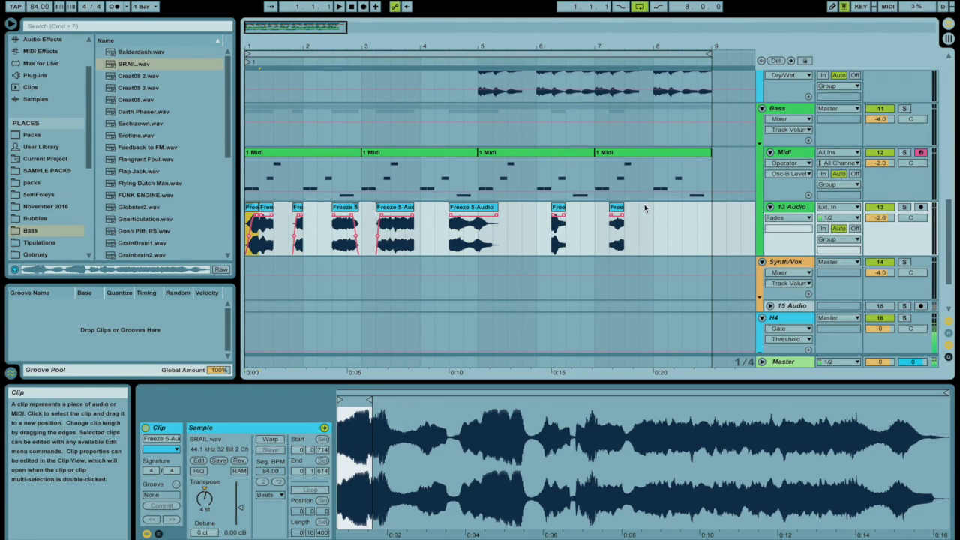
key("space")
left_click_drag(264, 208, 280, 208)
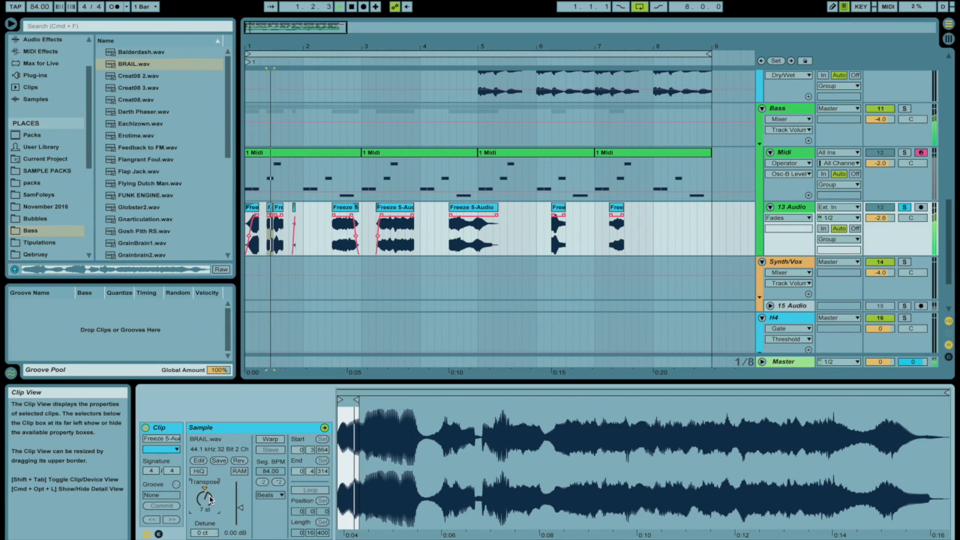
left_click(905, 207)
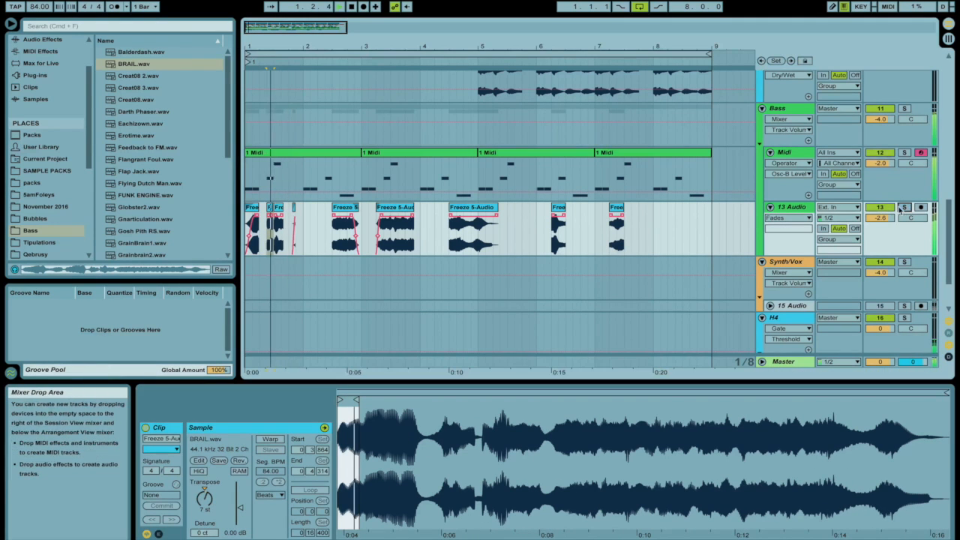
Adjust the end of the short clip on 13 Audio.
left_click(253, 212)
key("space")
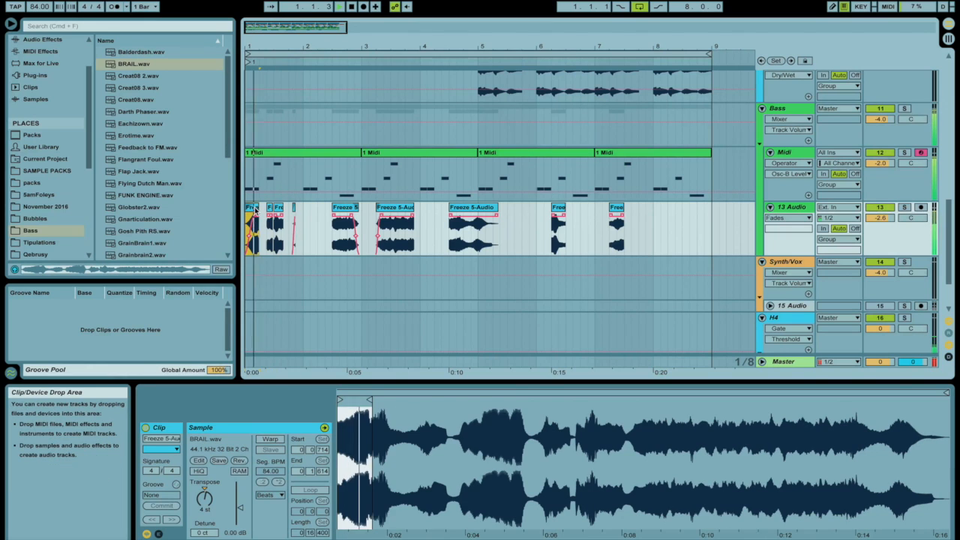
left_click_drag(258, 47, 288, 113)
key("space")
left_click_drag(330, 208, 338, 206)
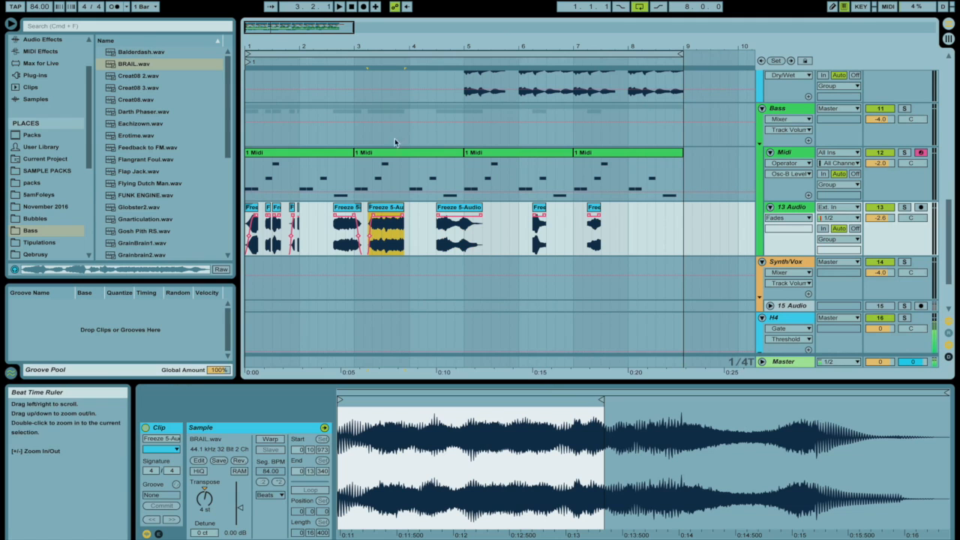
Copy Freeze 5-Audio to just after bar 9 and move the short copy near bar 11.
left_click_drag(389, 207, 528, 219)
key("Delete")
left_click_drag(446, 209, 704, 210)
scroll(587, 170, "down", 2)
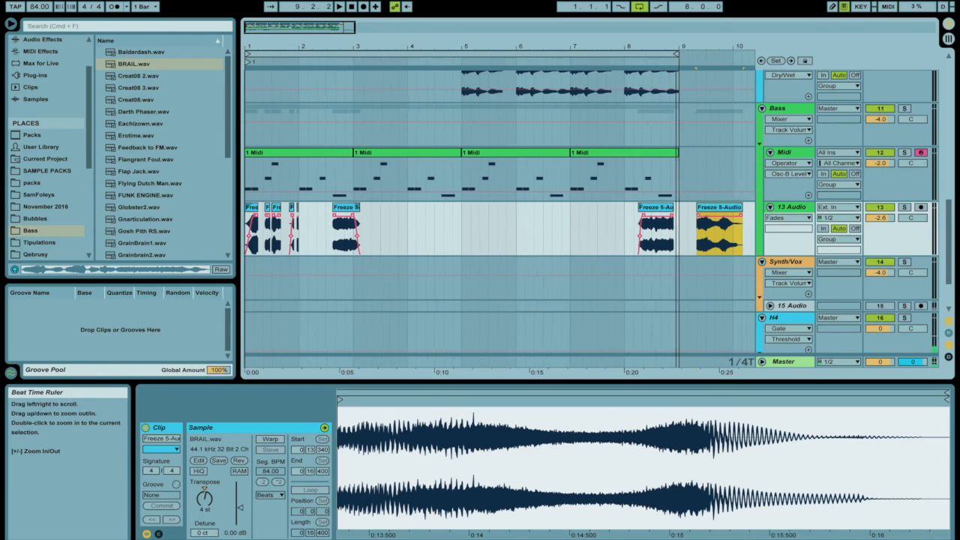
left_click_drag(576, 207, 696, 207)
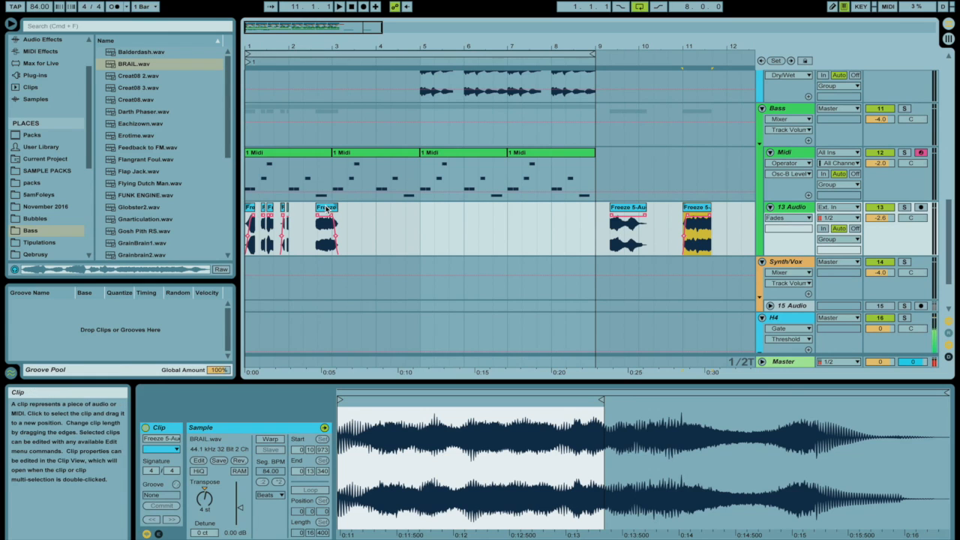
left_click(326, 209)
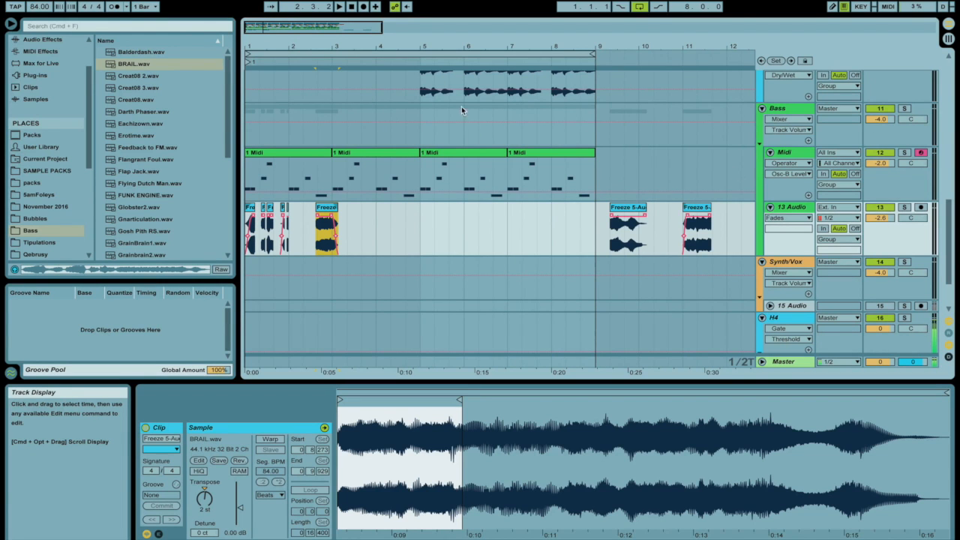
key("plus")
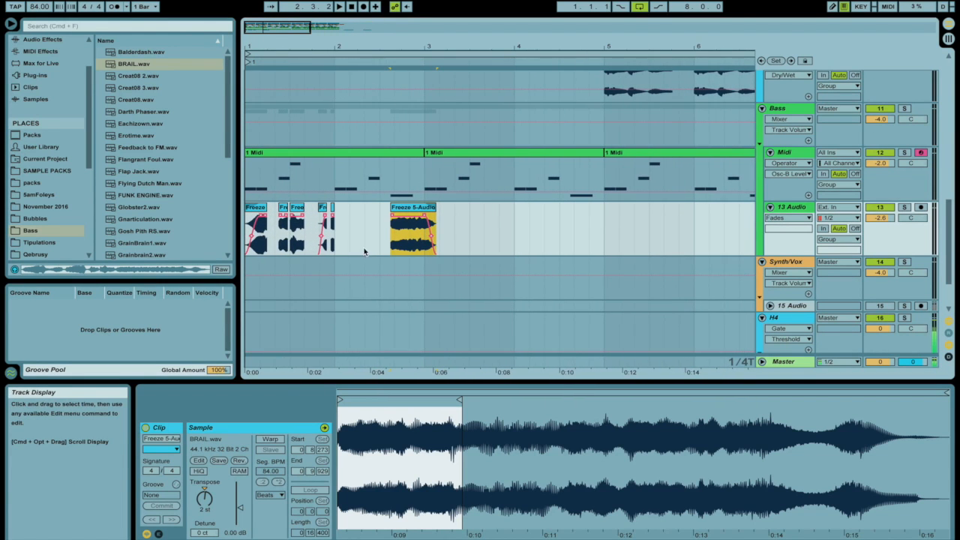
Copy the first three short clips and paste them at bar 2.
left_click_drag(337, 252, 214, 242)
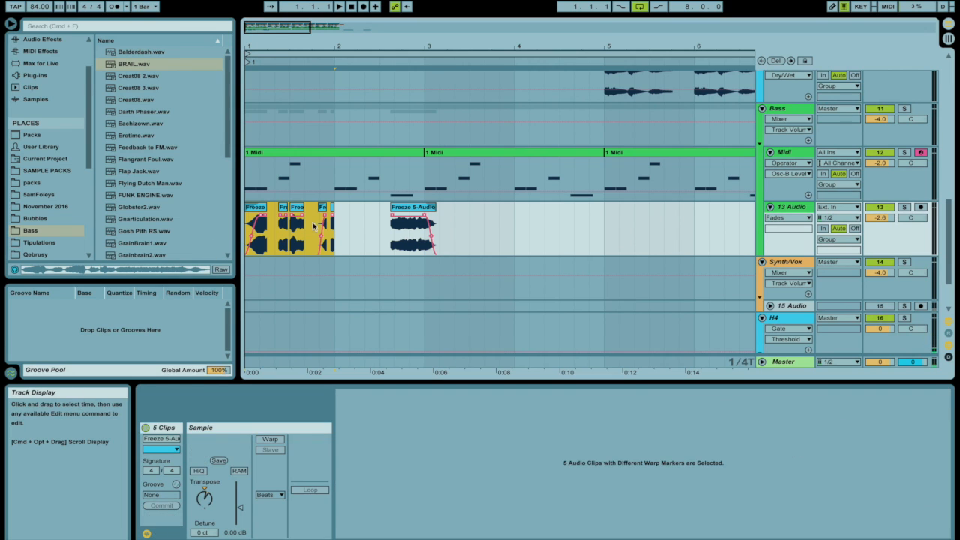
left_click_drag(306, 229, 231, 235)
key("super+c")
left_click(336, 224)
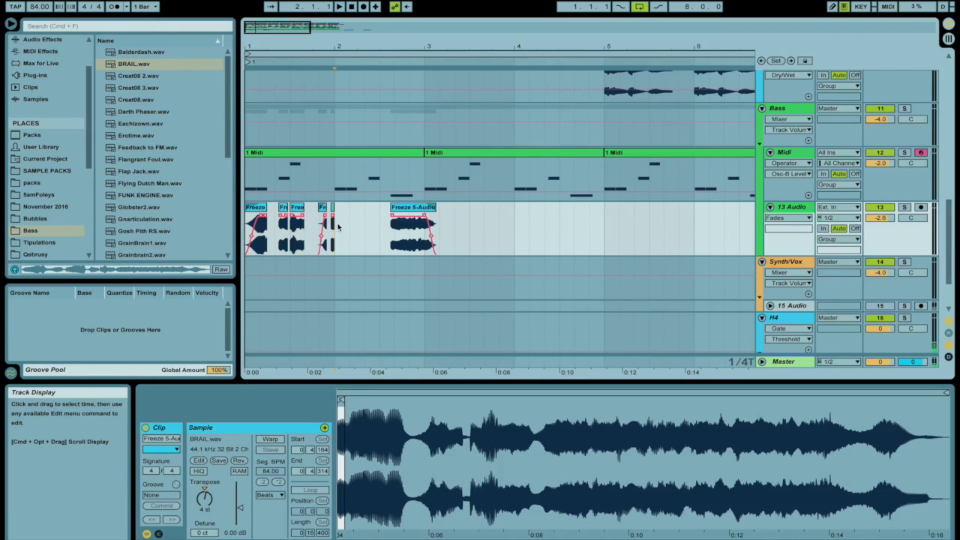
key("super+v")
left_click(307, 226)
key("space")
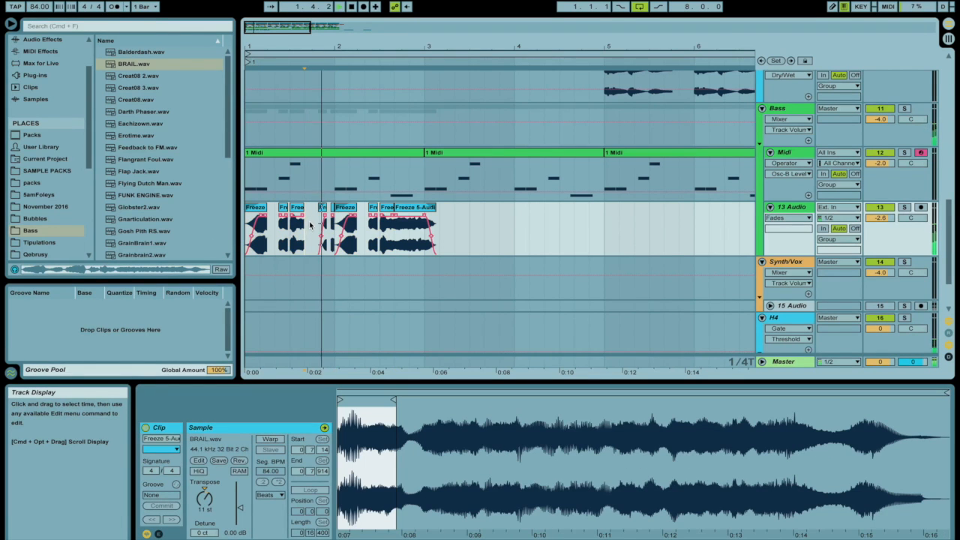
Duplicate the clips through bar 9 and raise 13 Audio's volume to -1.5 dB.
left_click(256, 207)
left_click(423, 252, "shift")
key("super+d")
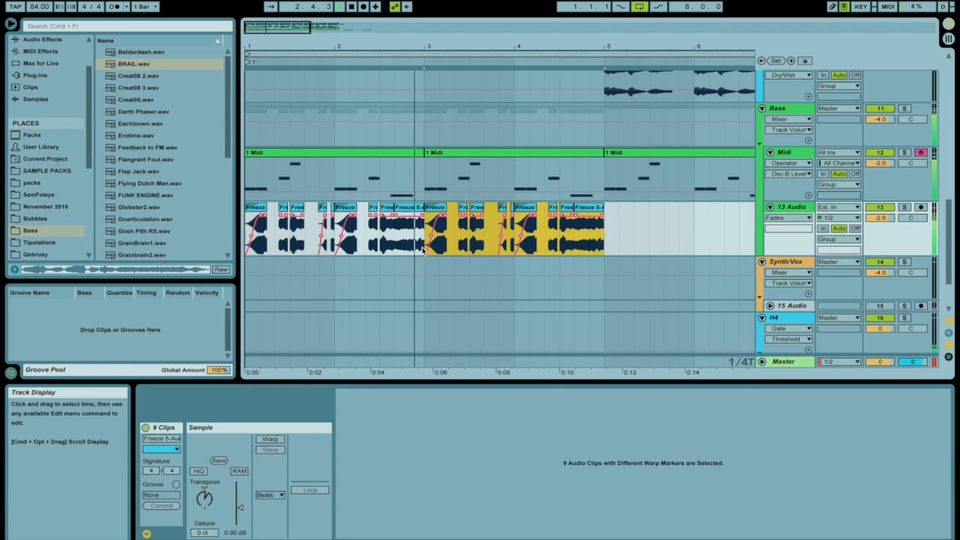
left_click_drag(440, 51, 336, 47)
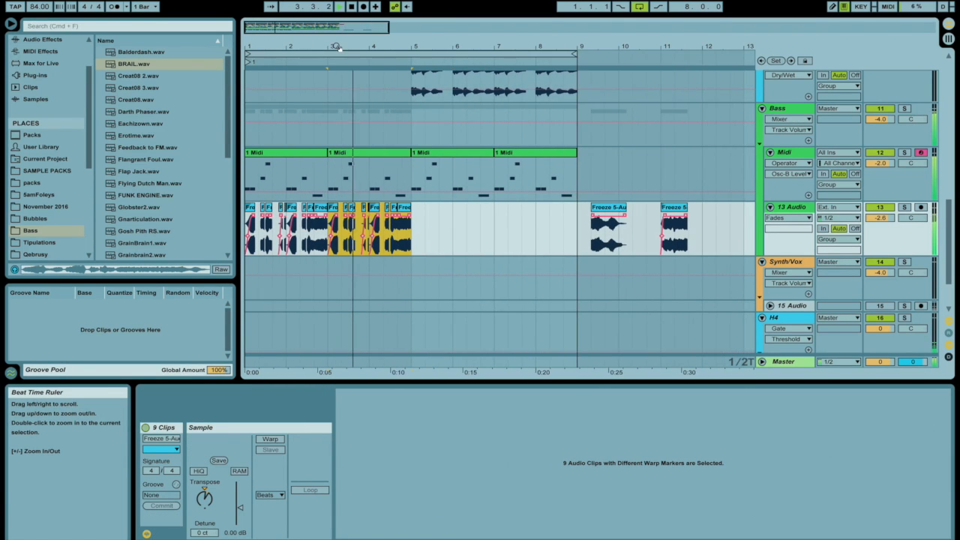
key("super+d")
key("super+d")
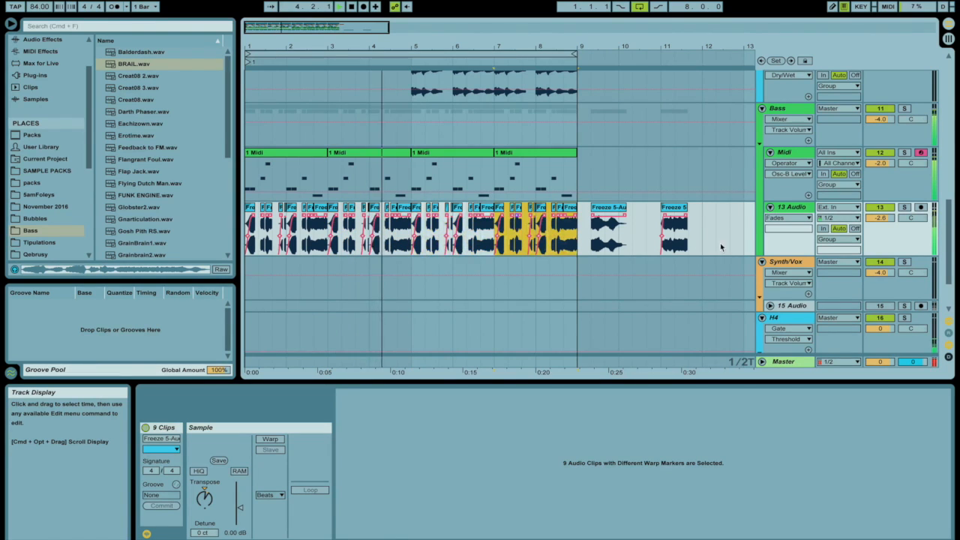
left_click_drag(886, 218, 886, 213)
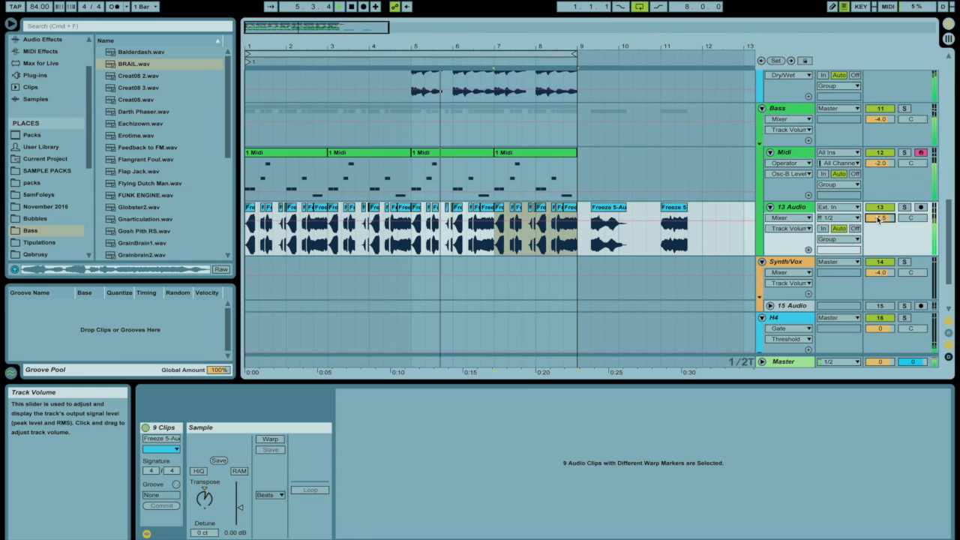
Cut a one-beat gap and a gap spanning two 10 Audio violin clips.
scroll(494, 242, "up", 8)
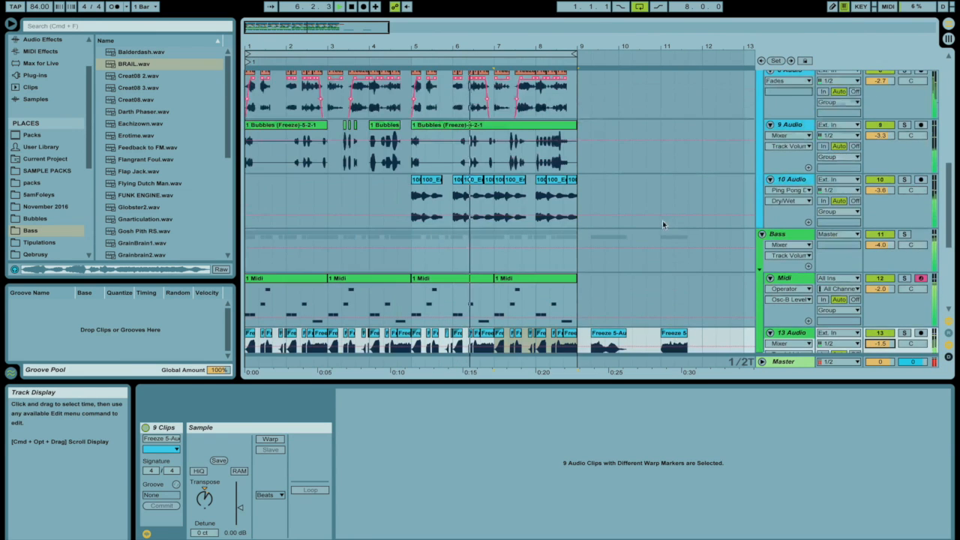
left_click_drag(442, 278, 432, 279)
key("Delete")
left_click_drag(535, 268, 516, 268)
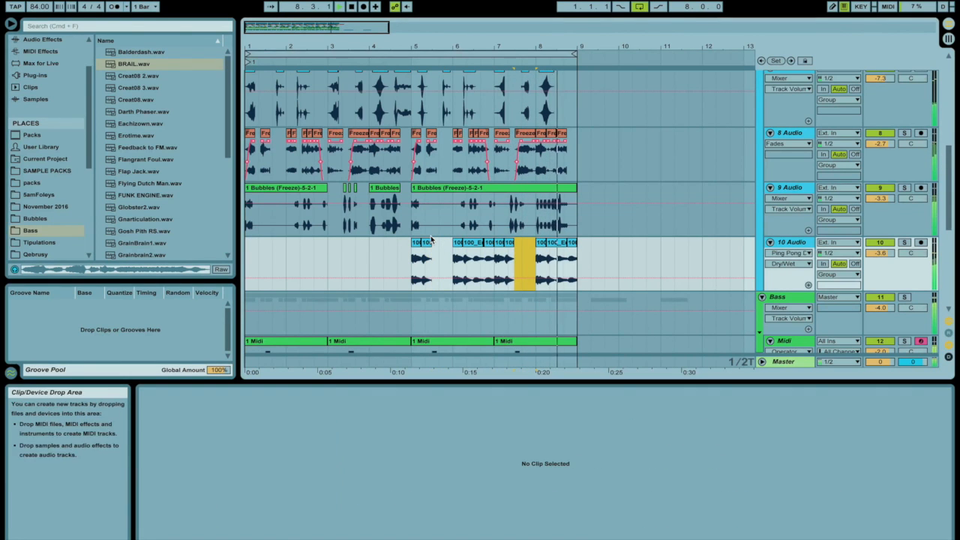
key("Delete")
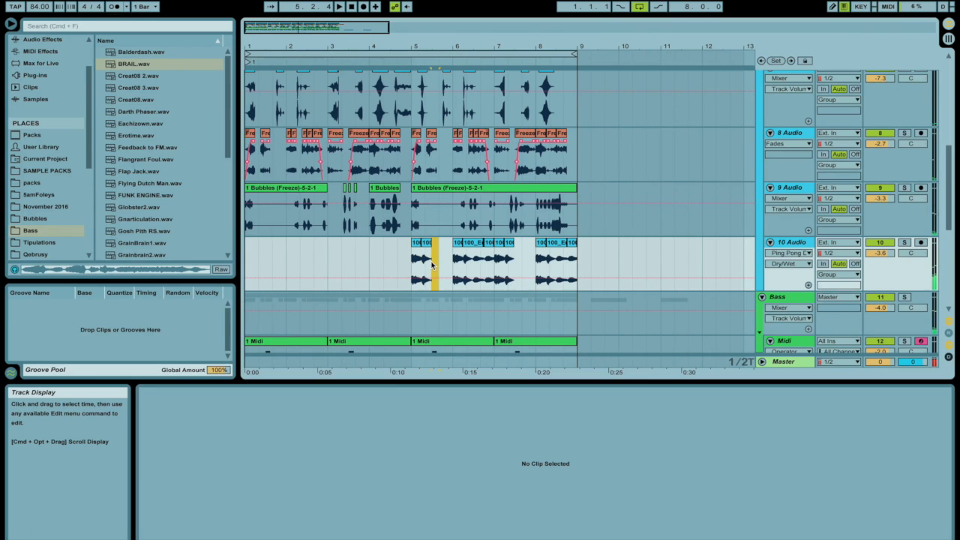
Trim the tail of a 10 Audio clip inside a short time range.
left_click_drag(411, 255, 420, 252)
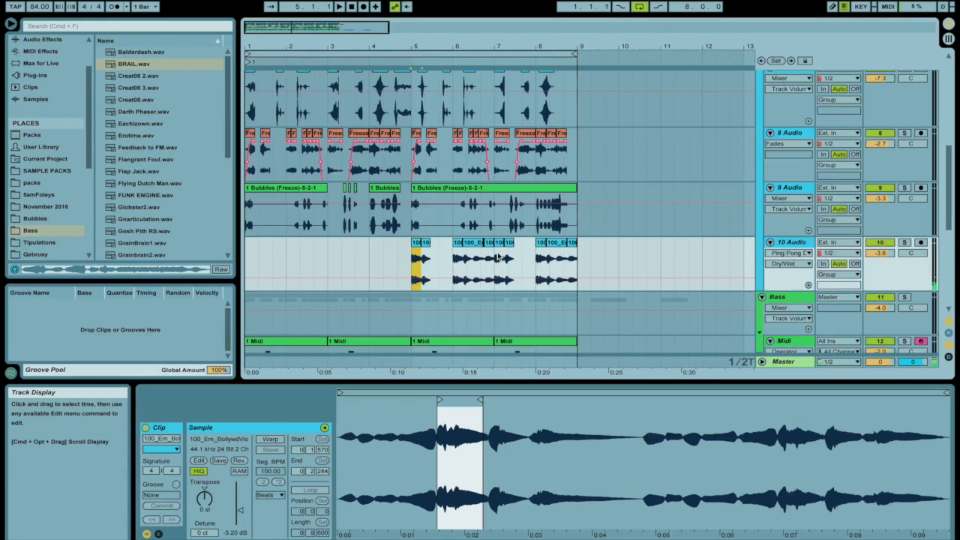
left_click_drag(523, 270, 512, 270)
key("Delete")
left_click(419, 248)
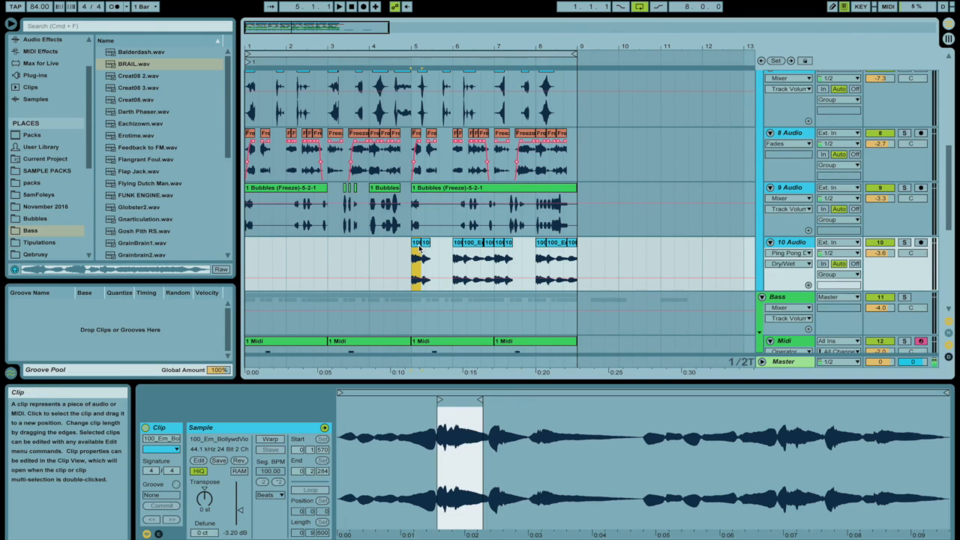
Raise the 10 Audio track volume from -3.6 to -3.2 dB.
left_click_drag(881, 253, 881, 250)
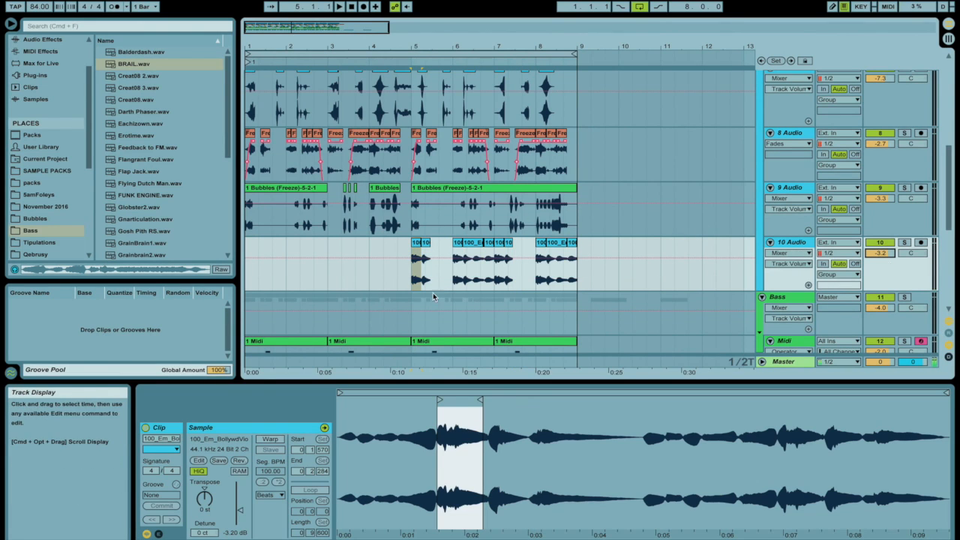
left_click(418, 248)
scroll(506, 263, "down", 3)
scroll(540, 218, "down", 2)
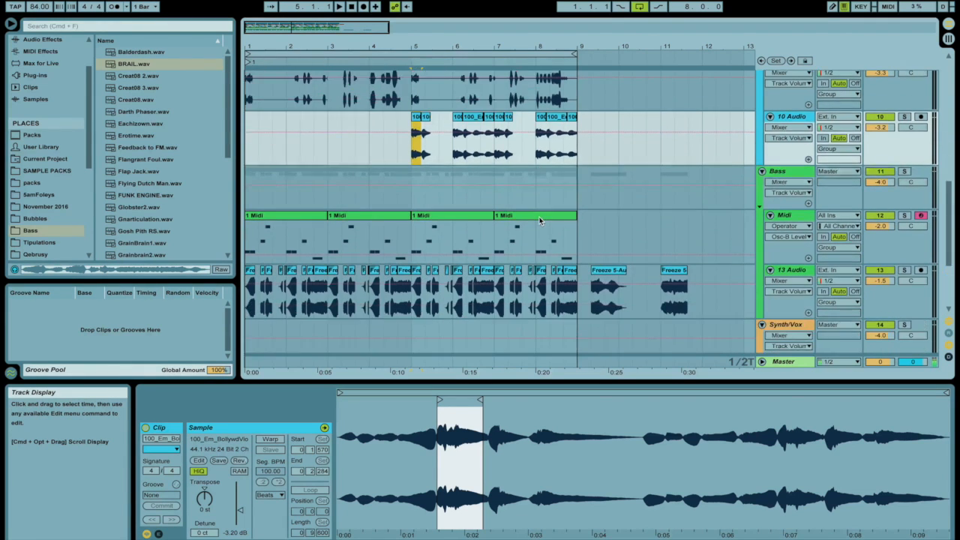
scroll(540, 221, "up", 10)
scroll(540, 220, "down", 12)
scroll(540, 221, "up", 10)
scroll(540, 222, "down", 5)
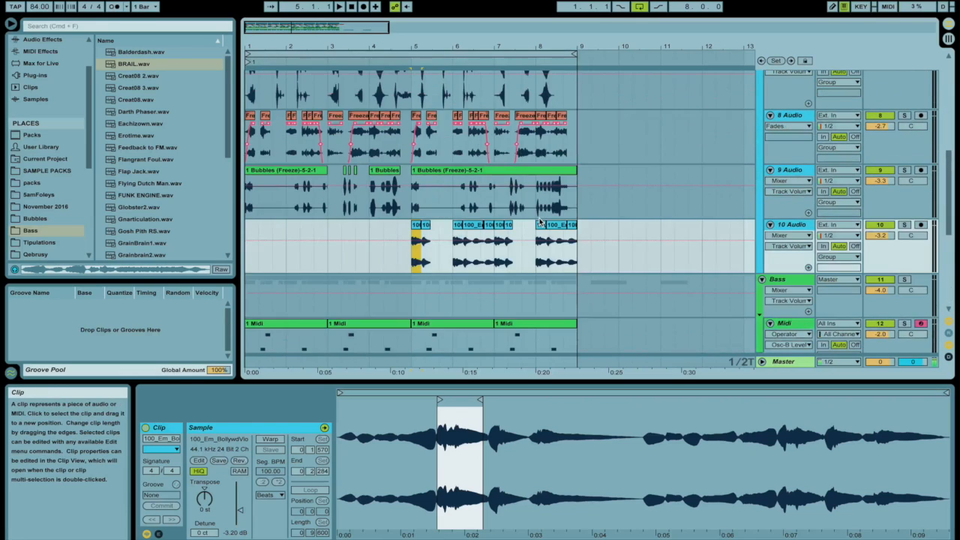
scroll(539, 222, "up", 5)
scroll(540, 222, "down", 10)
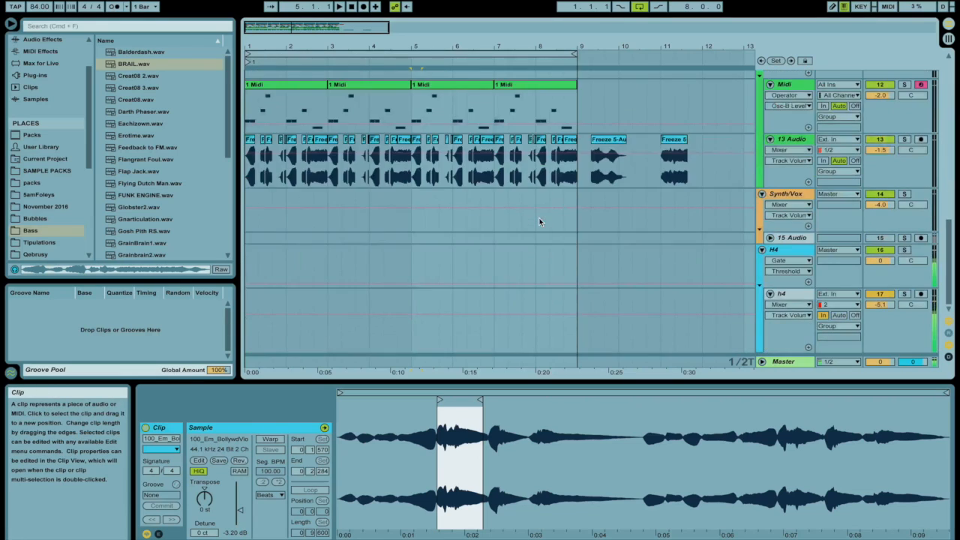
scroll(540, 222, "up", 8)
scroll(540, 222, "down", 6)
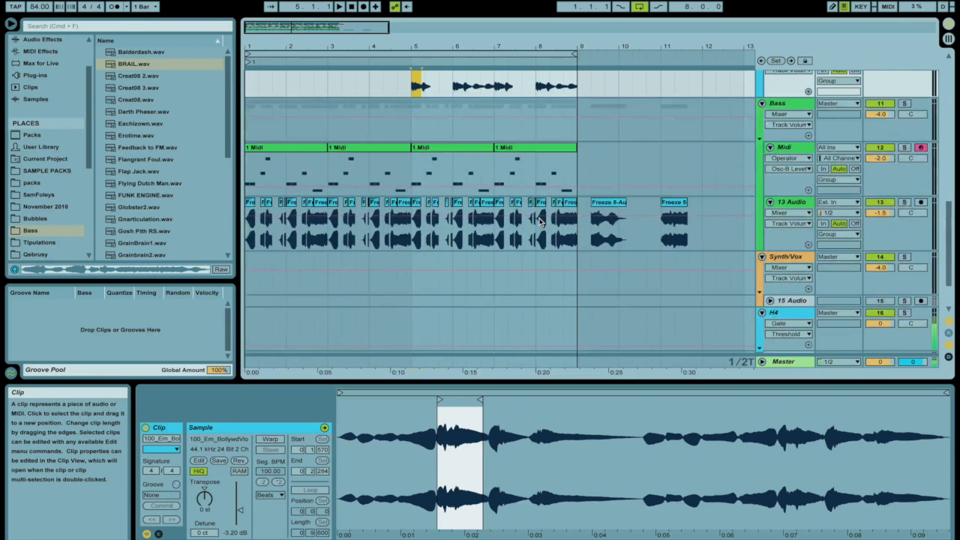
scroll(540, 222, "up", 2)
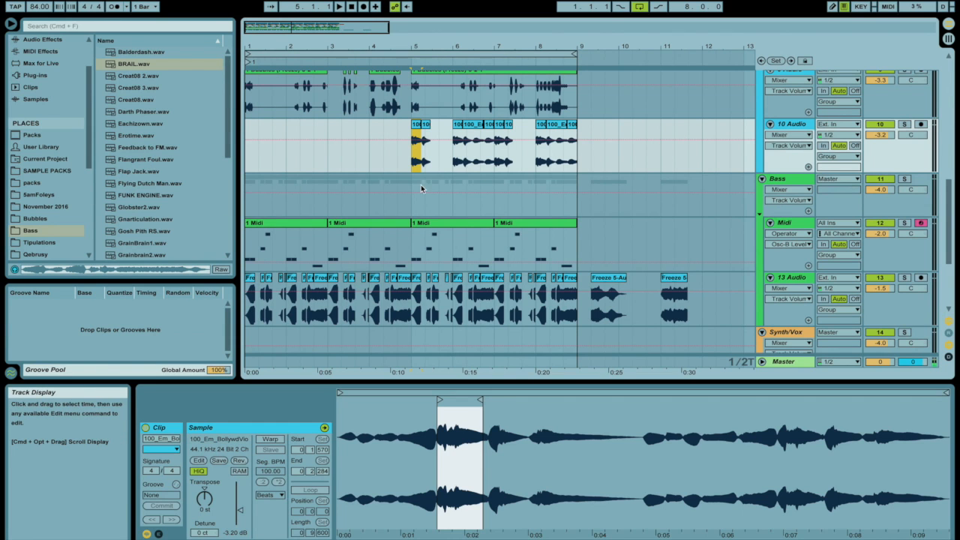
scroll(422, 188, "up", 2)
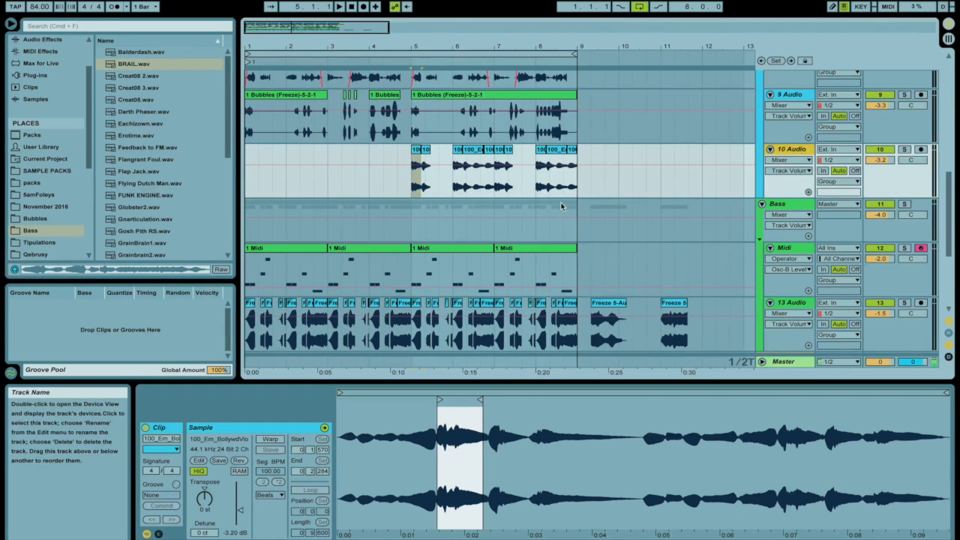
Duplicate the 10 Audio track and consolidate its copied clips into one clip.
key("super+d")
left_click(573, 205)
left_click(416, 205, "shift")
key("super+j")
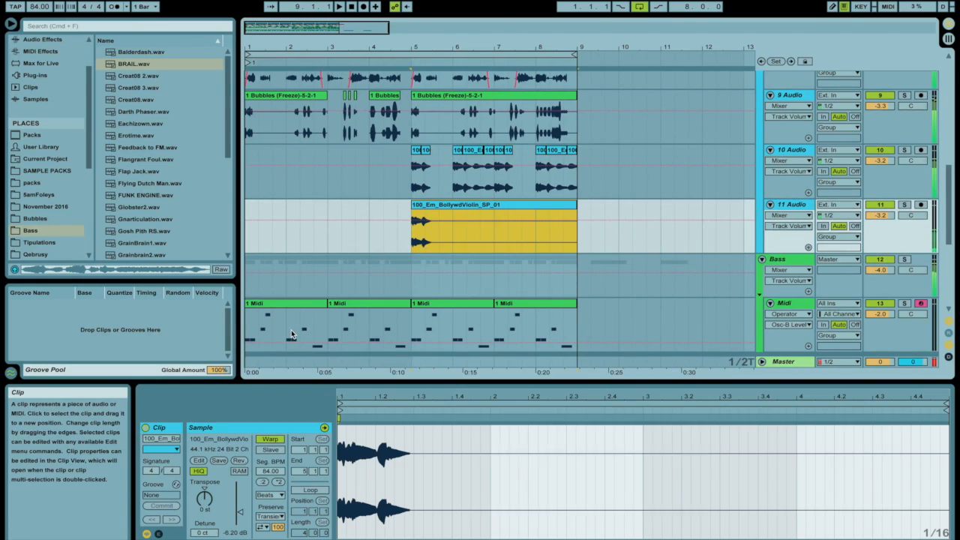
Set the clip's warp to Complex, gain to -4.85 dB, and 11 Audio's volume to -5.3 dB.
left_click(208, 492)
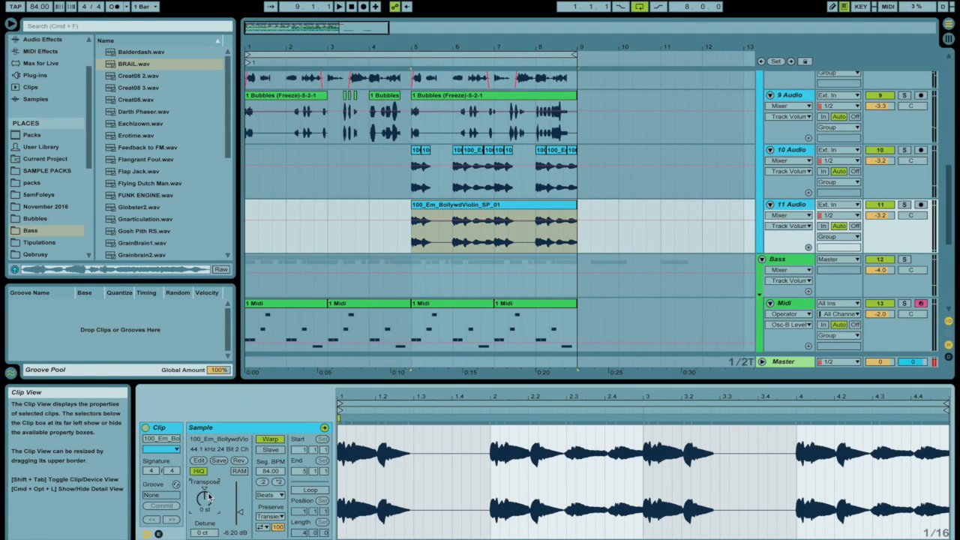
left_click(270, 494)
left_click(268, 527)
left_click_drag(888, 216, 888, 226)
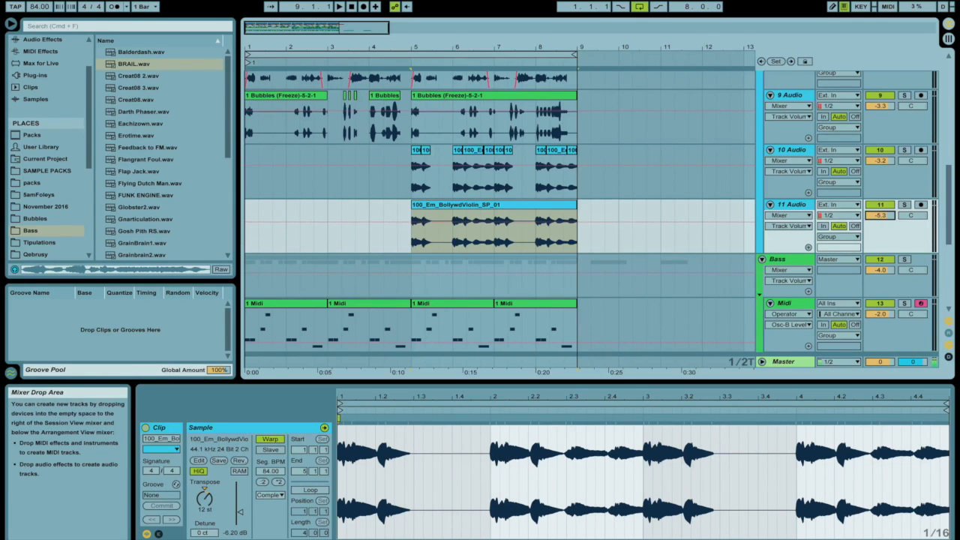
key("space")
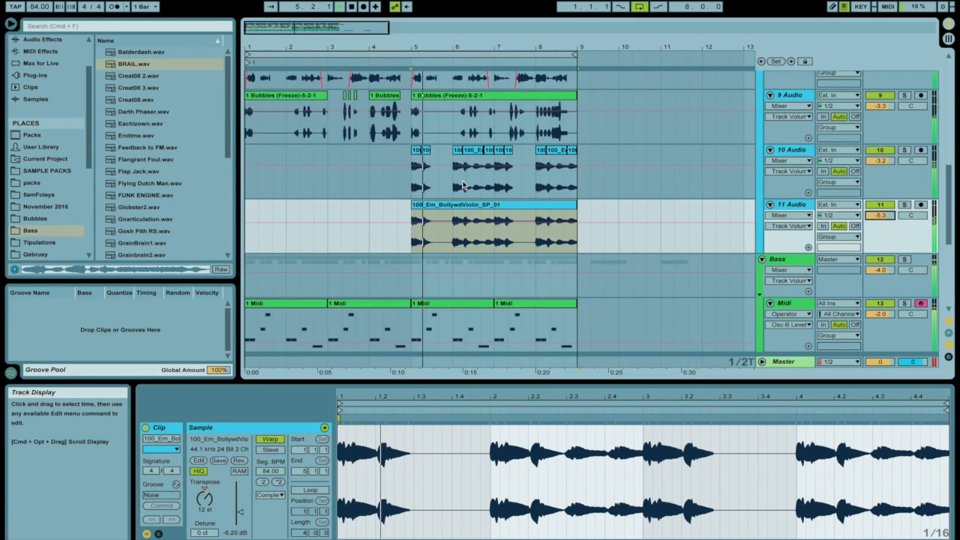
left_click_drag(240, 513, 240, 511)
left_click(457, 210)
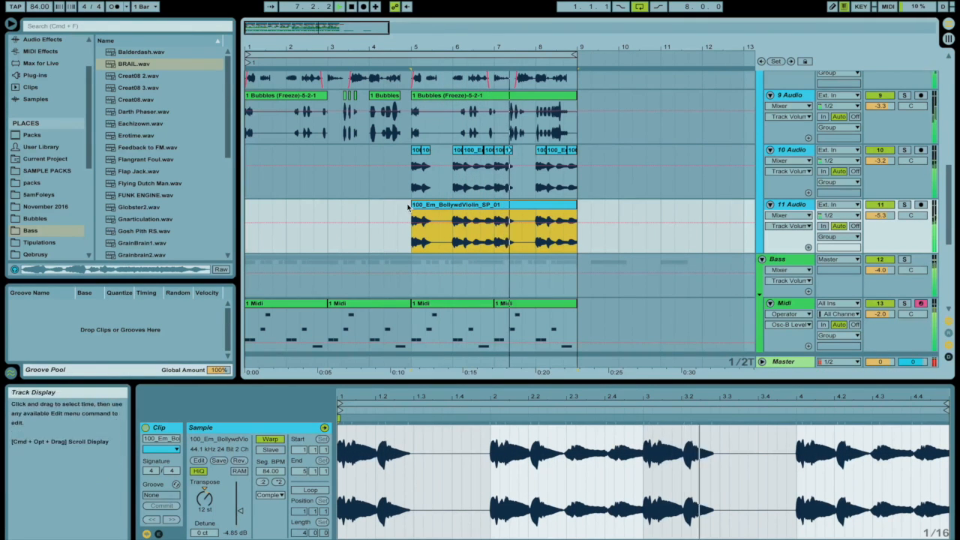
scroll(408, 208, "down", 3)
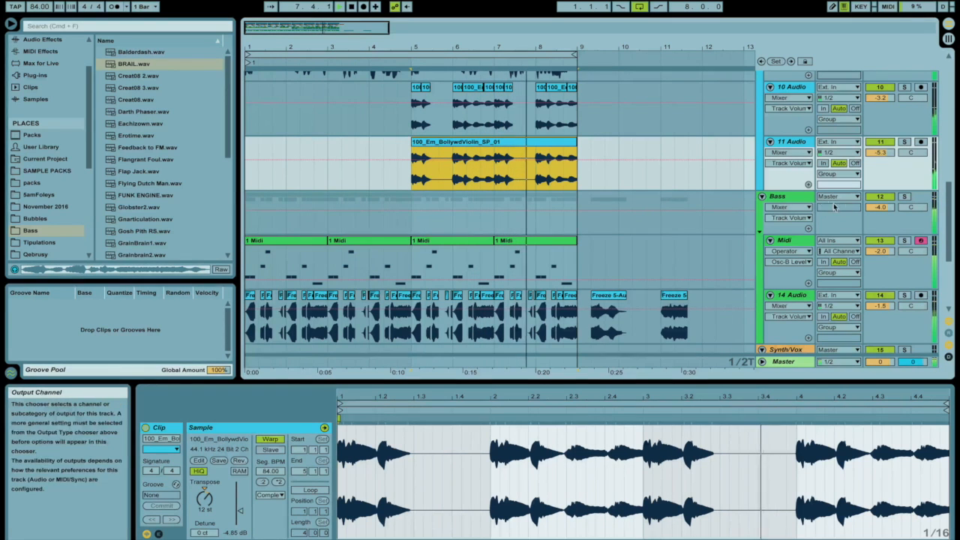
Lower the Bass track volume to -5.6 dB.
left_click(879, 207)
left_click_drag(879, 207, 882, 210)
scroll(812, 211, "up", 10)
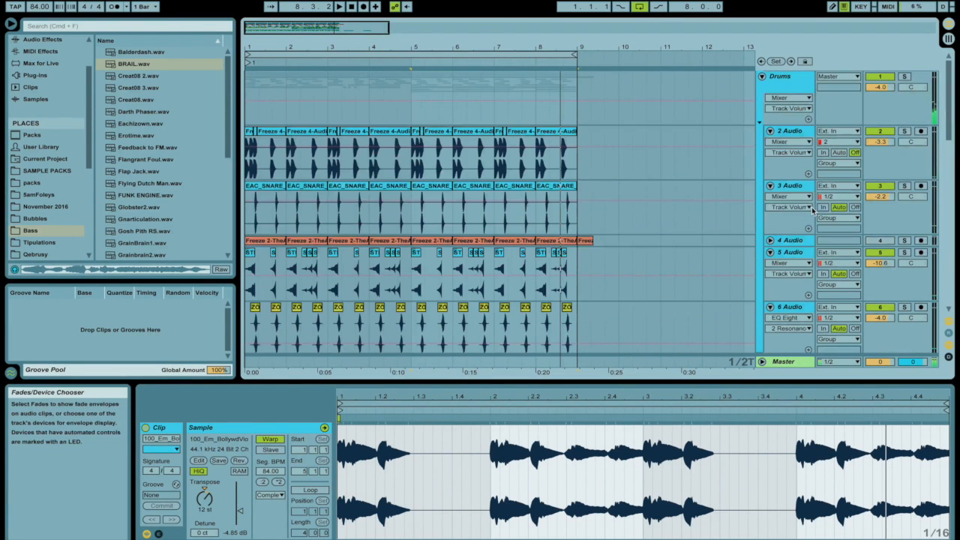
left_click_drag(669, 48, 668, 34)
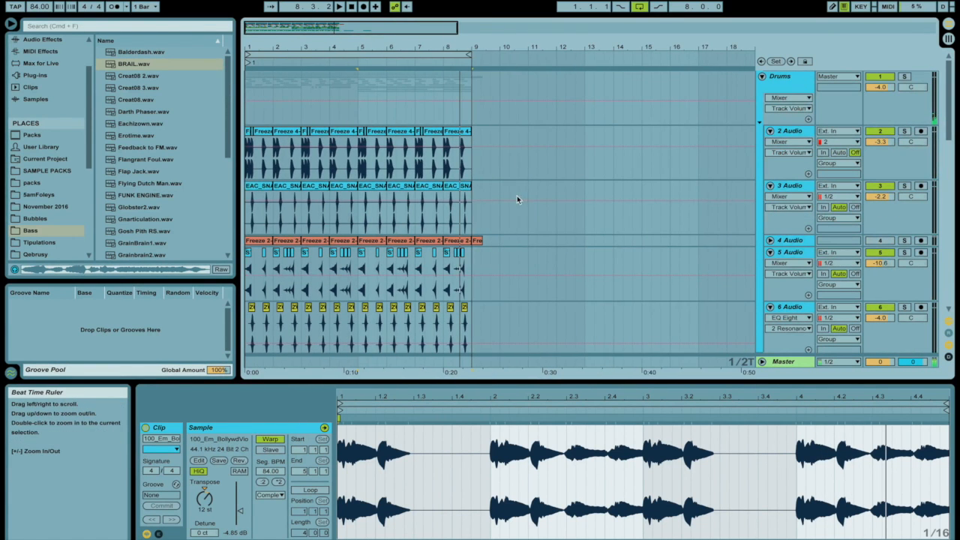
scroll(518, 200, "down", 20)
scroll(520, 199, "up", 20)
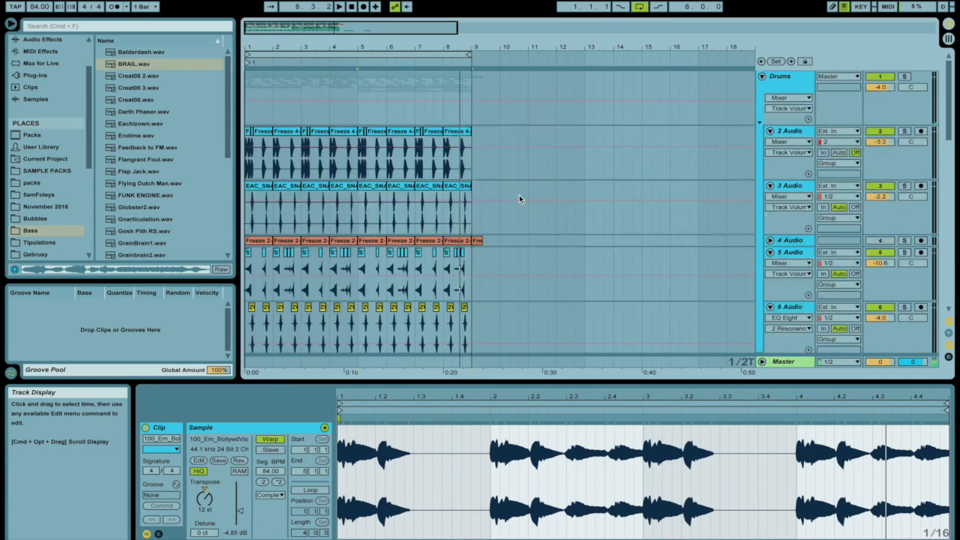
scroll(517, 197, "down", 10)
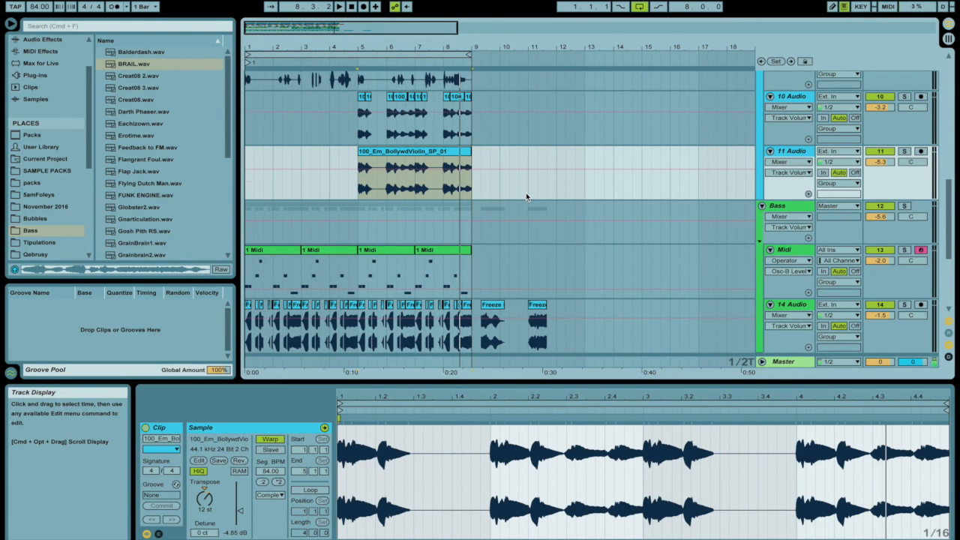
scroll(525, 195, "up", 10)
scroll(520, 184, "down", 1)
scroll(524, 180, "up", 1)
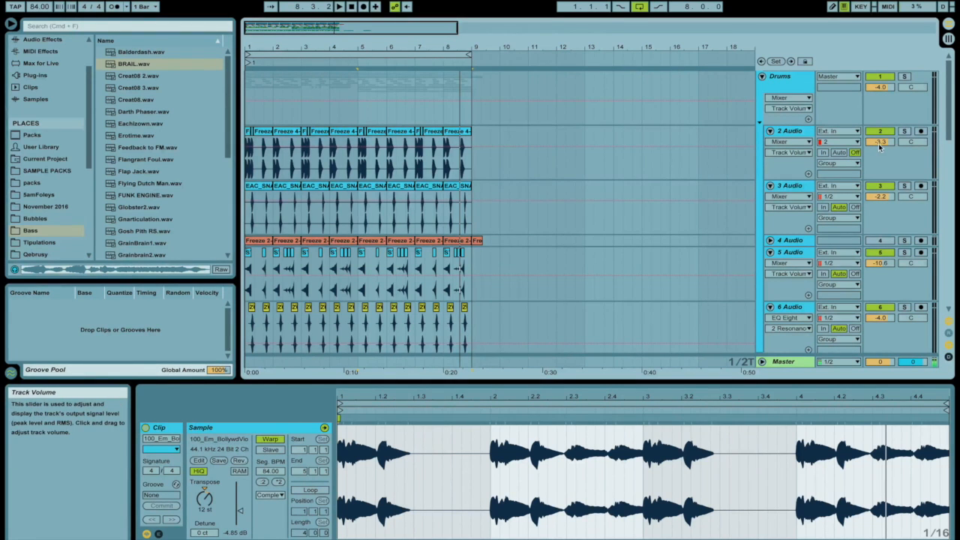
scroll(878, 165, "down", 2)
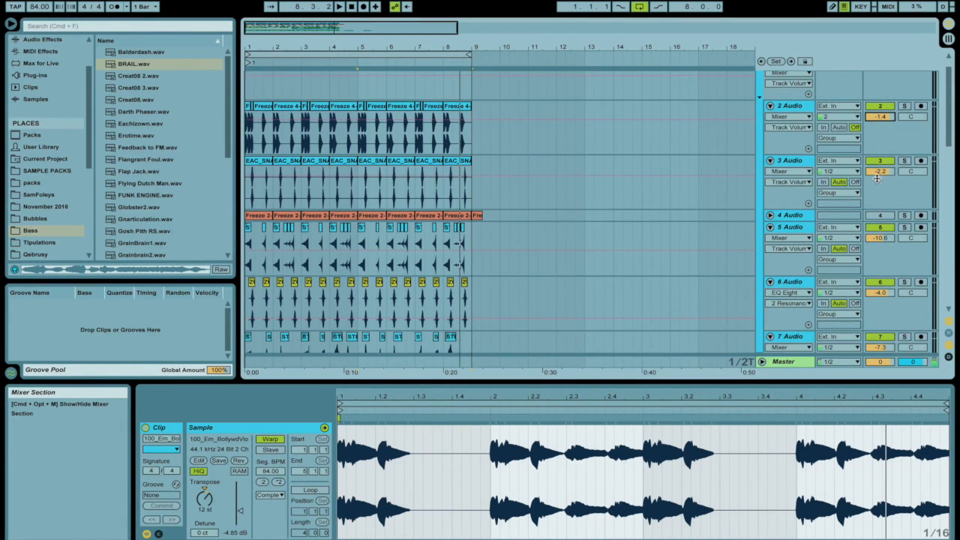
scroll(878, 173, "down", 10)
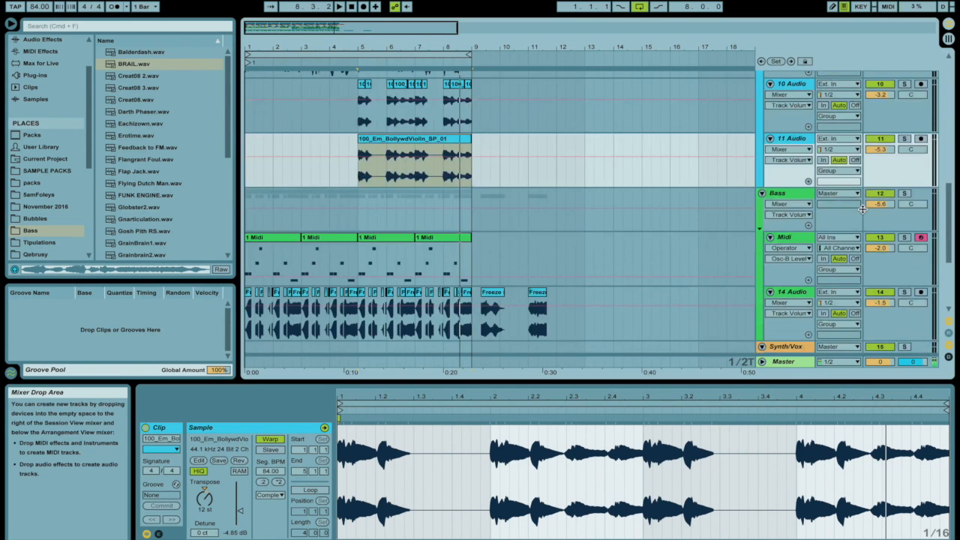
scroll(879, 218, "up", 10)
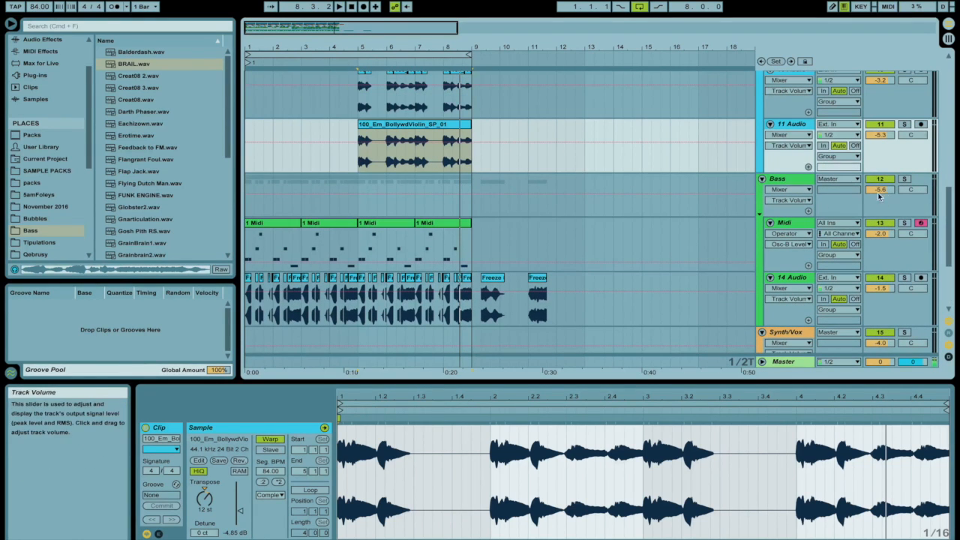
scroll(716, 208, "up", 3)
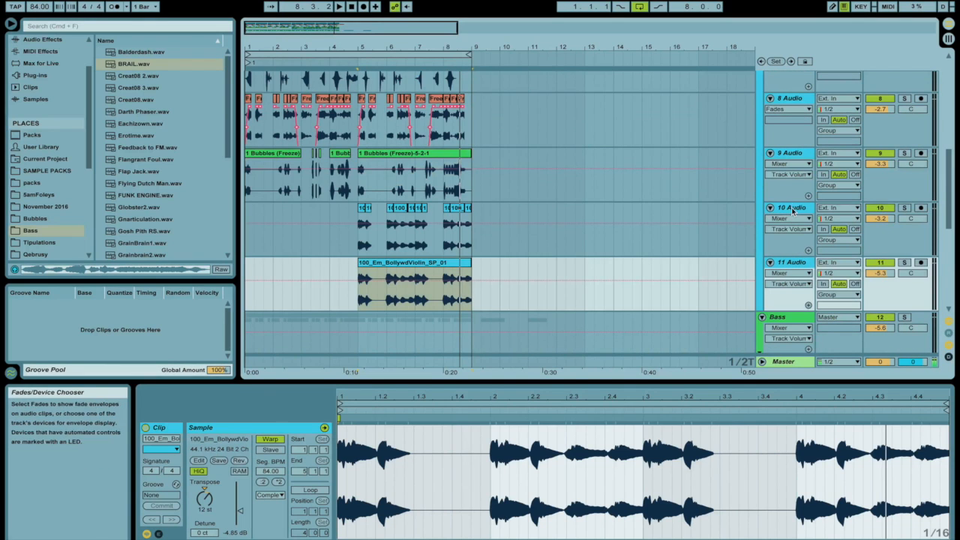
scroll(793, 217, "down", 8)
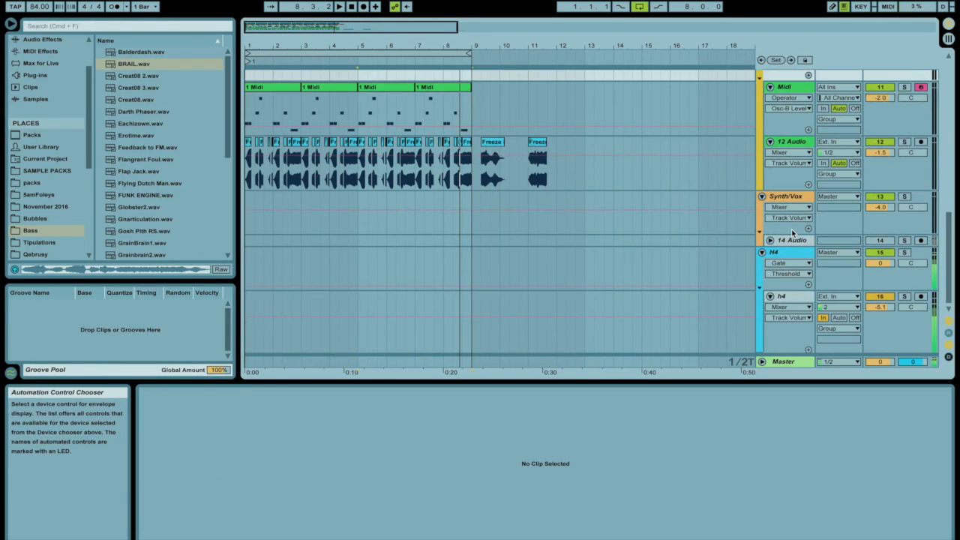
Insert a new MIDI track below the 14 Audio track.
left_click(791, 241)
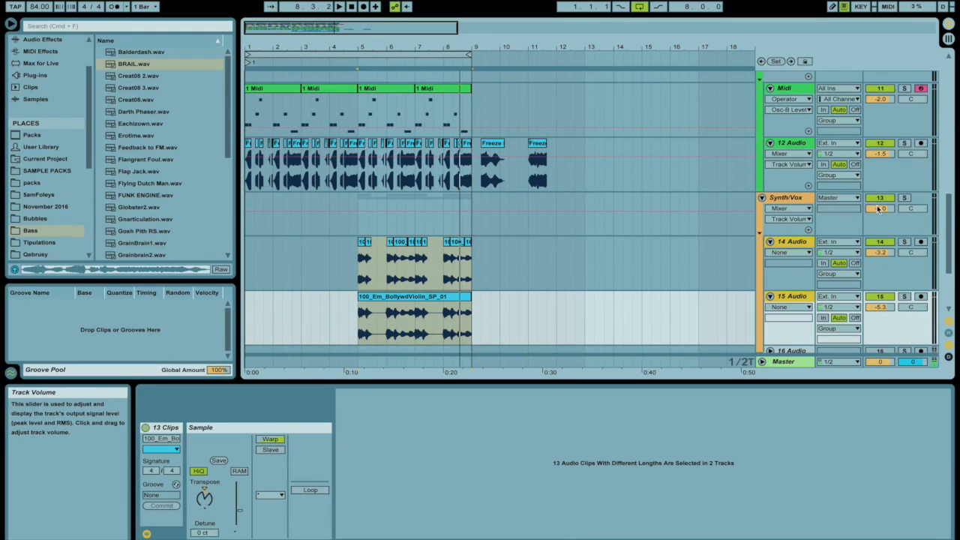
key("space")
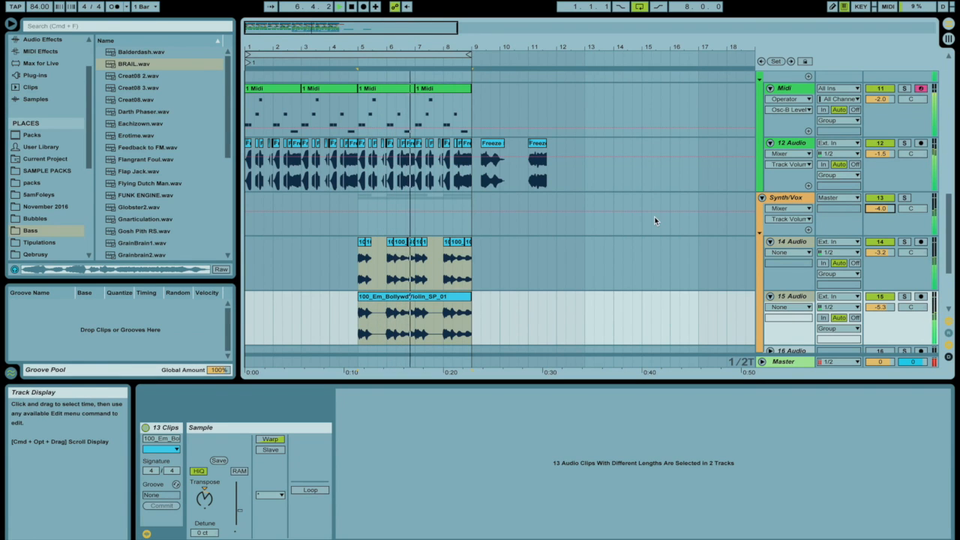
scroll(654, 217, "up", 10)
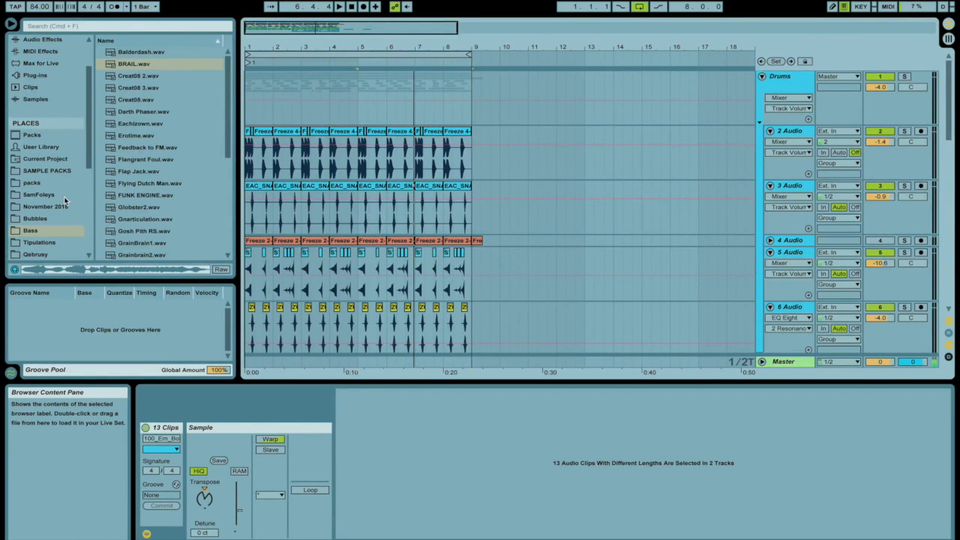
scroll(451, 285, "down", 10)
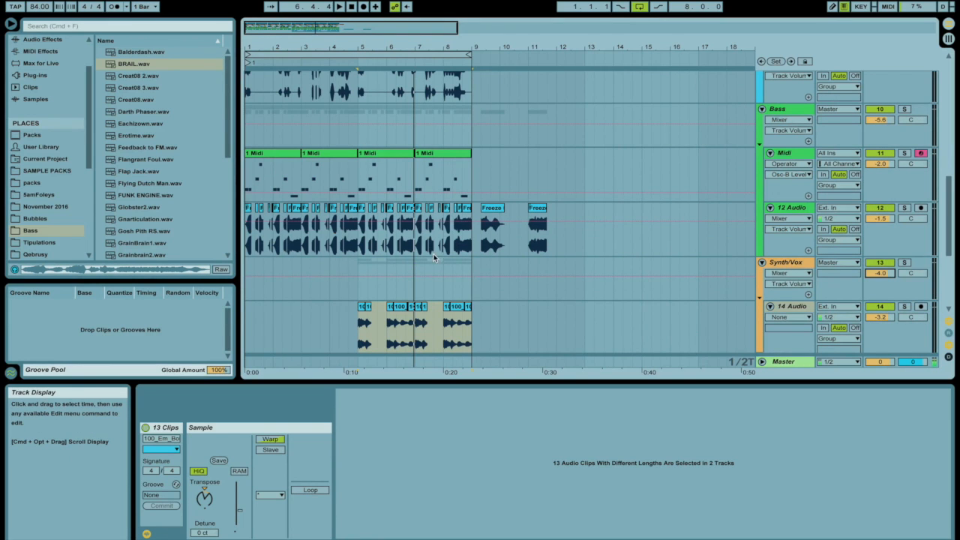
left_click(799, 311)
key("super+shift+t")
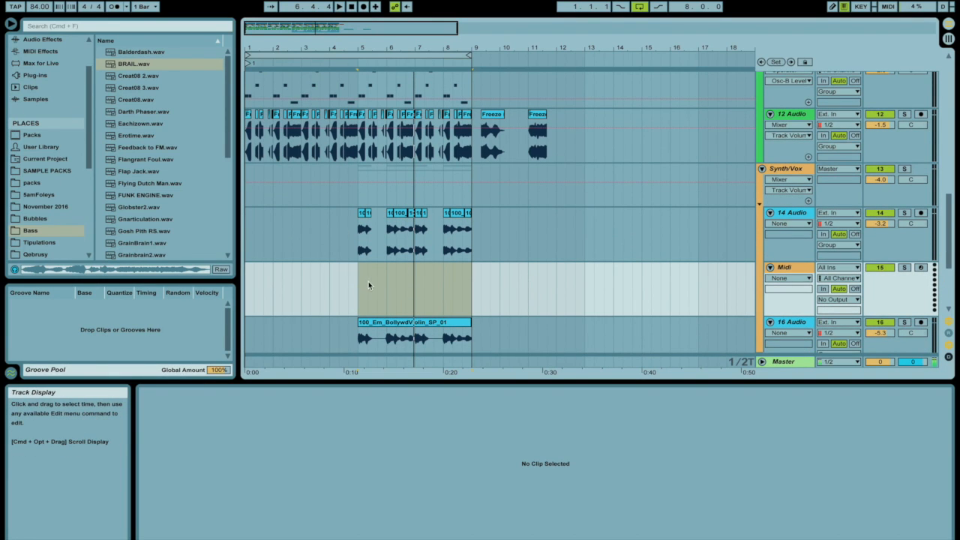
Insert an empty MIDI clip over bars 5–9 and load Operator found by searching 'ope'.
key("super+shift+m")
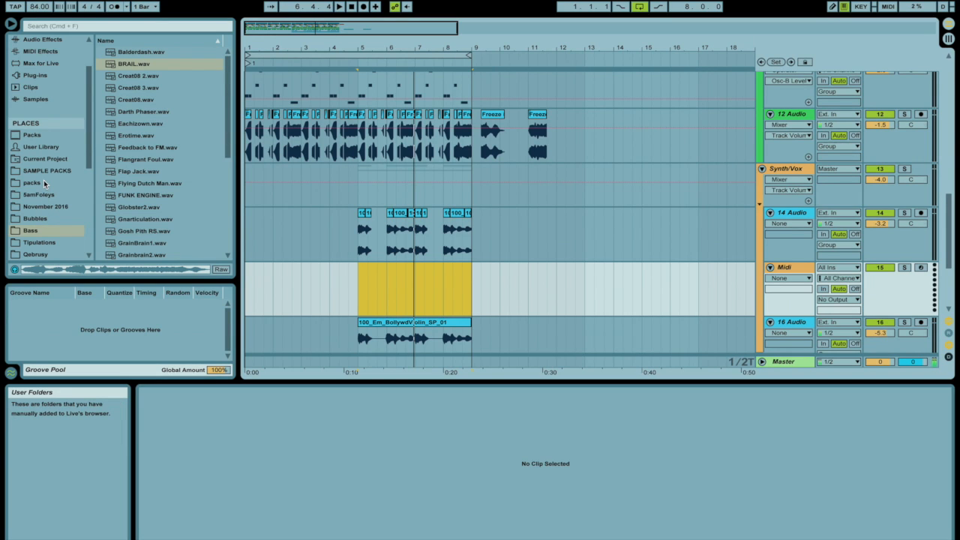
left_click(72, 27)
type("oper")
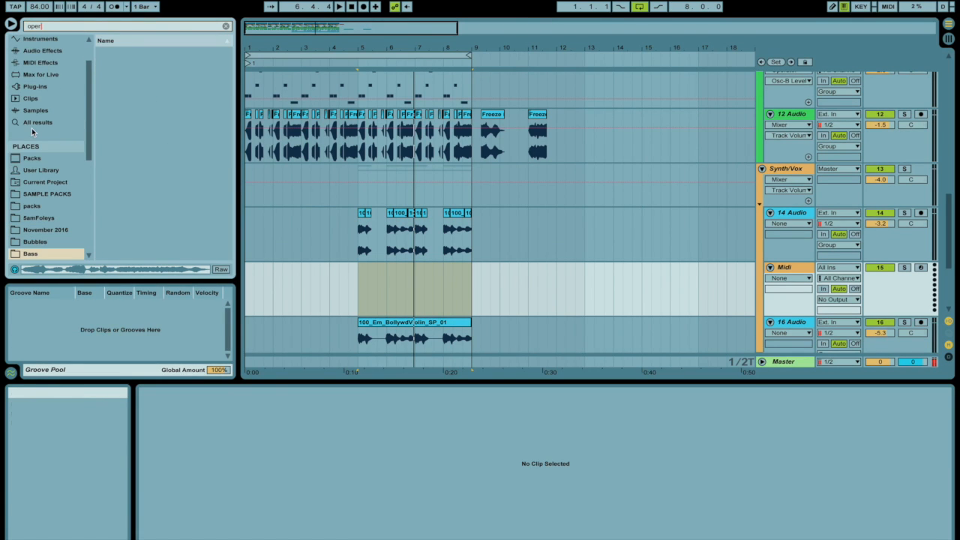
left_click(37, 123)
left_click_drag(120, 53, 414, 293)
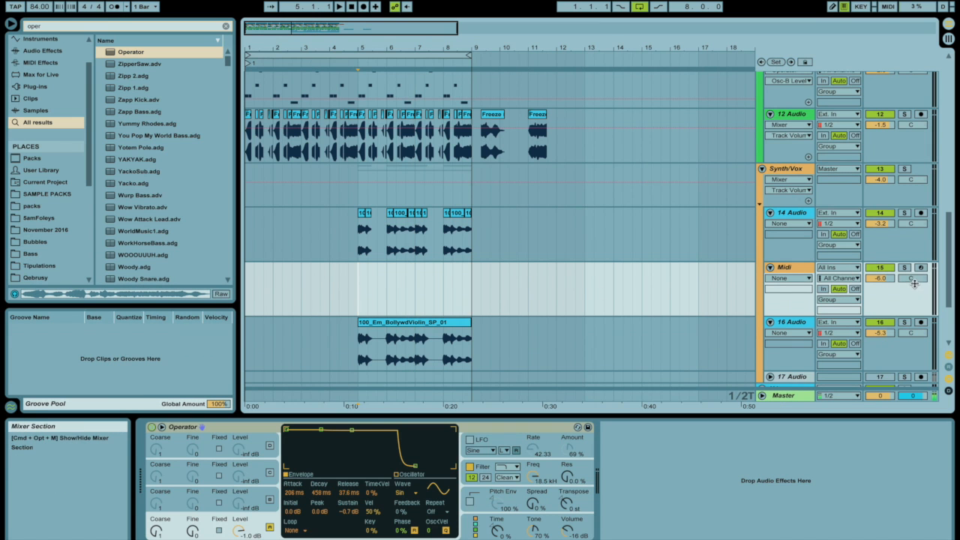
Set Operator's wave to SwD saw, filter cutoff to 471 Hz, and arm the Midi track.
left_click(413, 494)
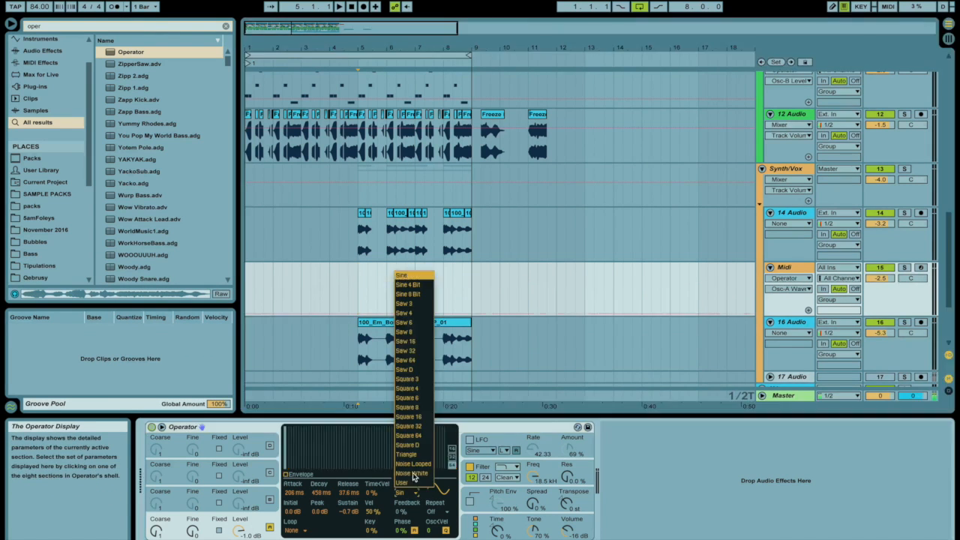
left_click(410, 370)
left_click(533, 493)
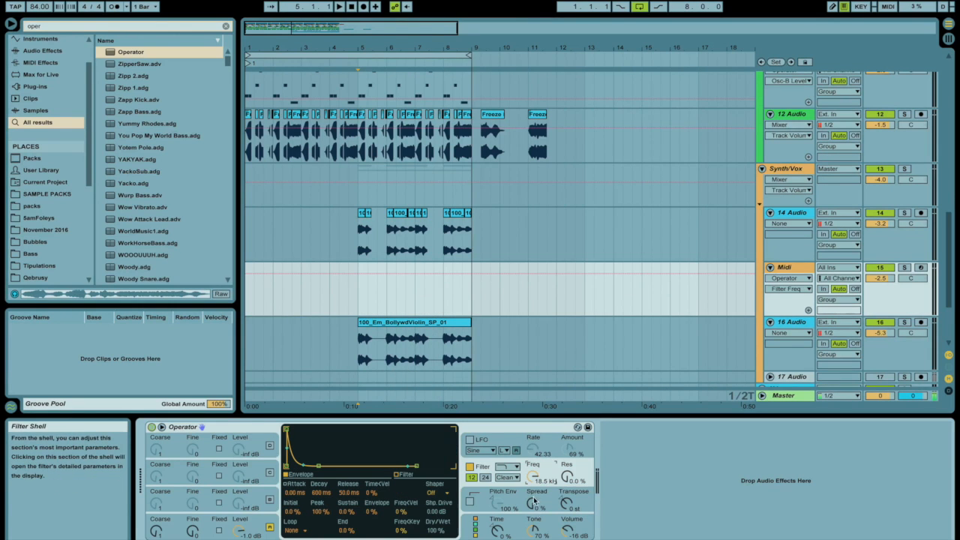
left_click_drag(532, 478, 532, 536)
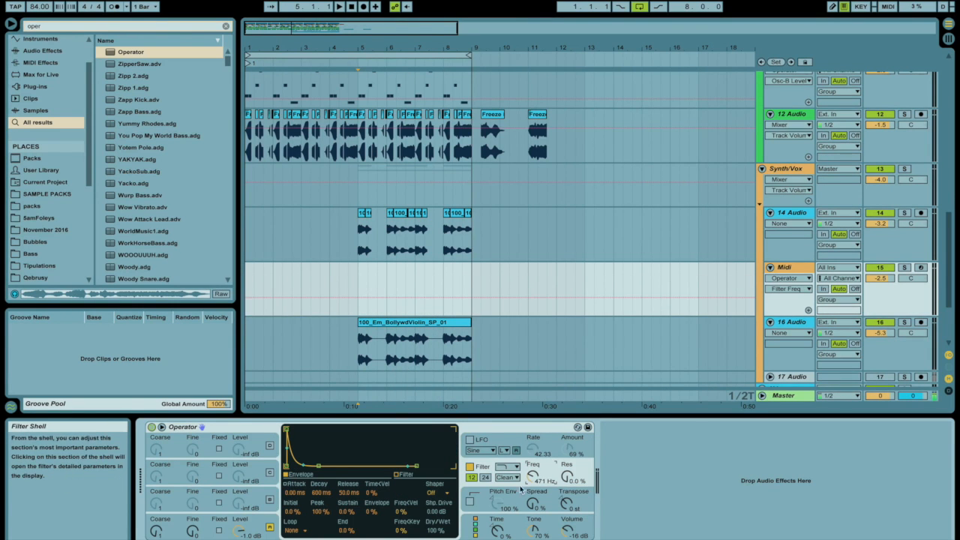
left_click(238, 530)
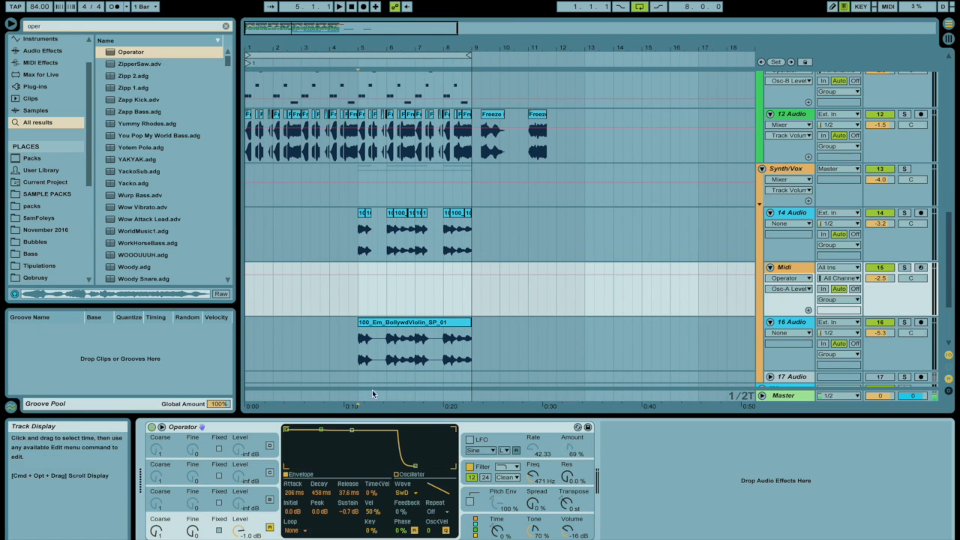
left_click(573, 529)
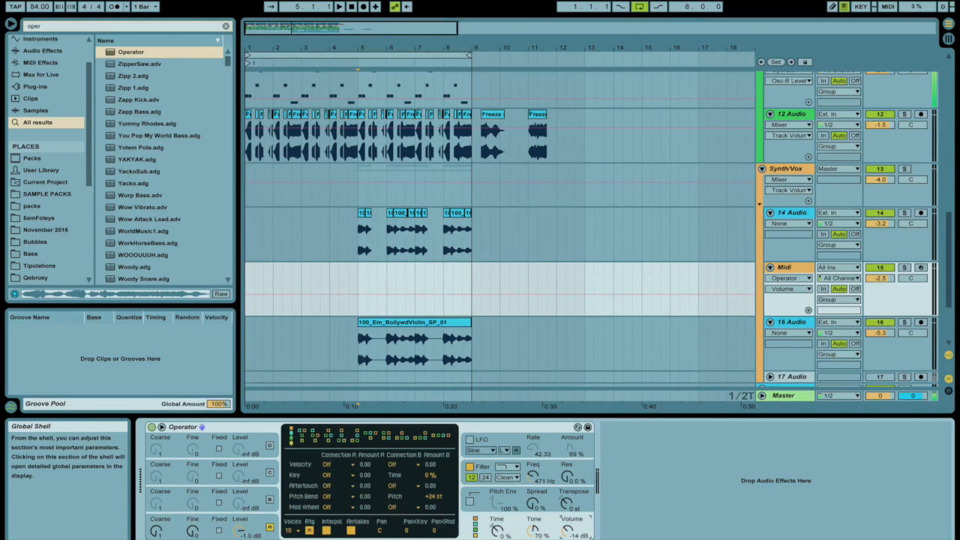
left_click(921, 268)
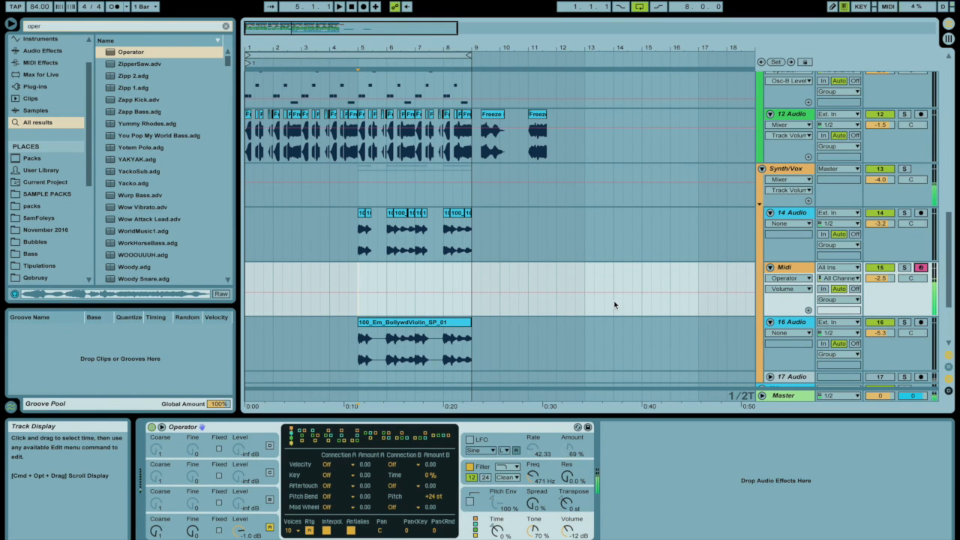
Set Operator volume -9.2 dB, cutoff 608 Hz, Osc A -5.9 dB, spread 68%; record from bar 5.
left_click(570, 503)
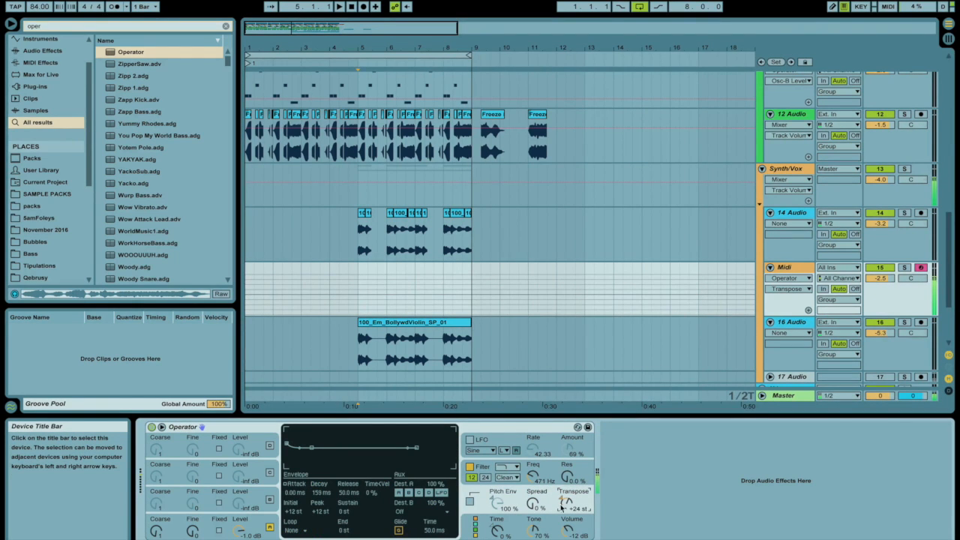
left_click_drag(569, 534, 569, 526)
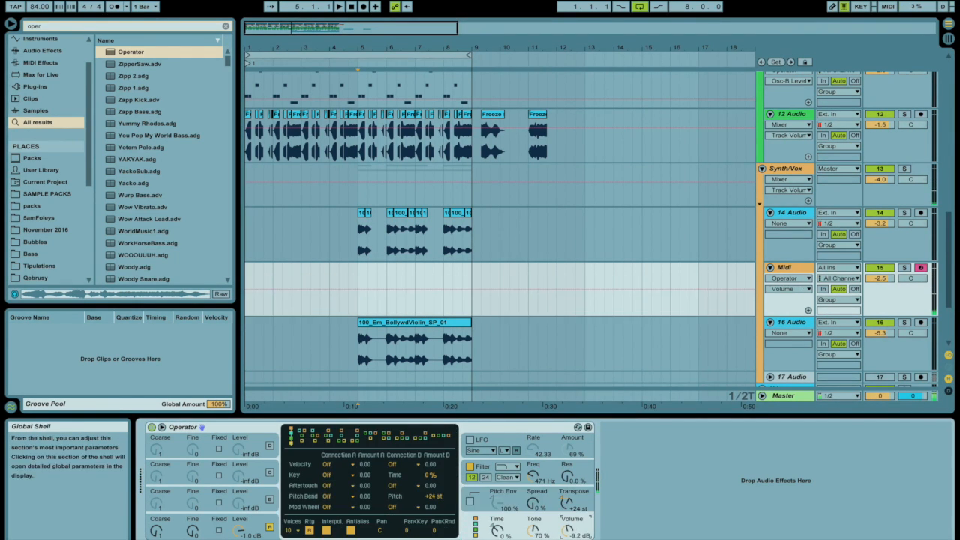
left_click_drag(532, 476, 532, 451)
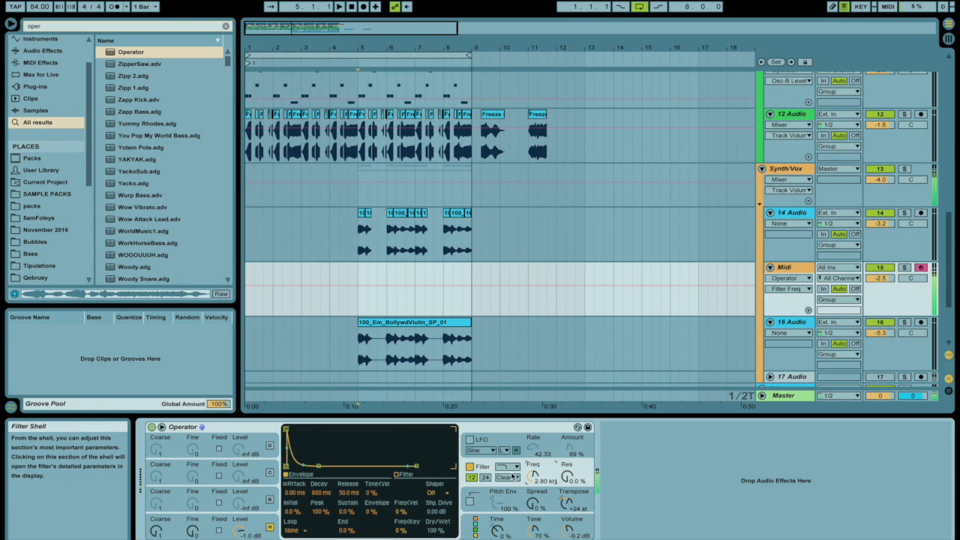
left_click_drag(371, 512, 371, 495)
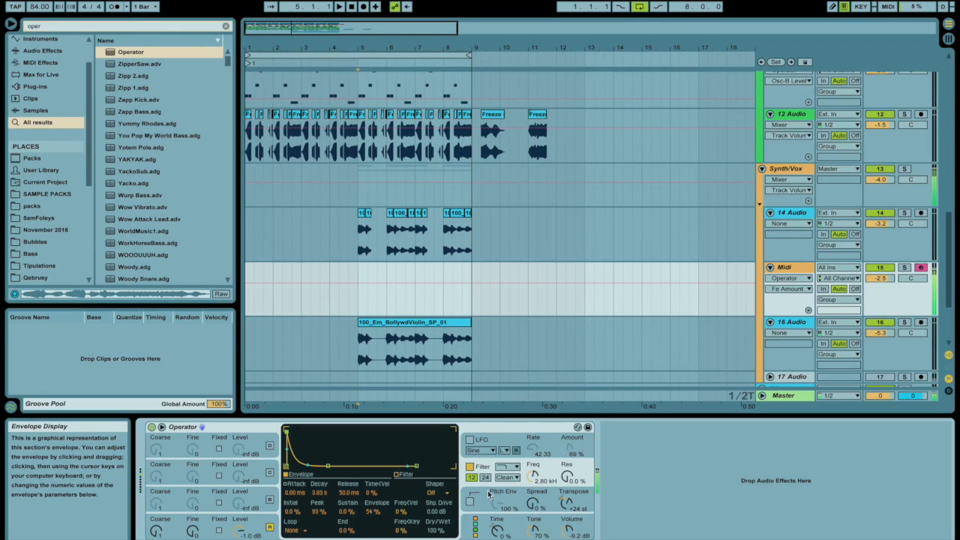
left_click_drag(532, 476, 533, 491)
left_click_drag(240, 529, 240, 536)
left_click_drag(534, 504, 538, 498)
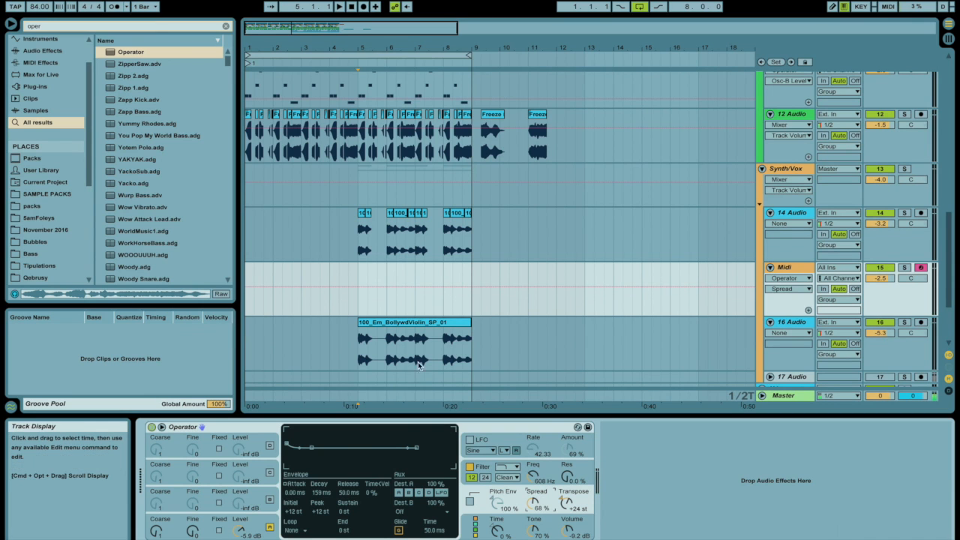
left_click(356, 274)
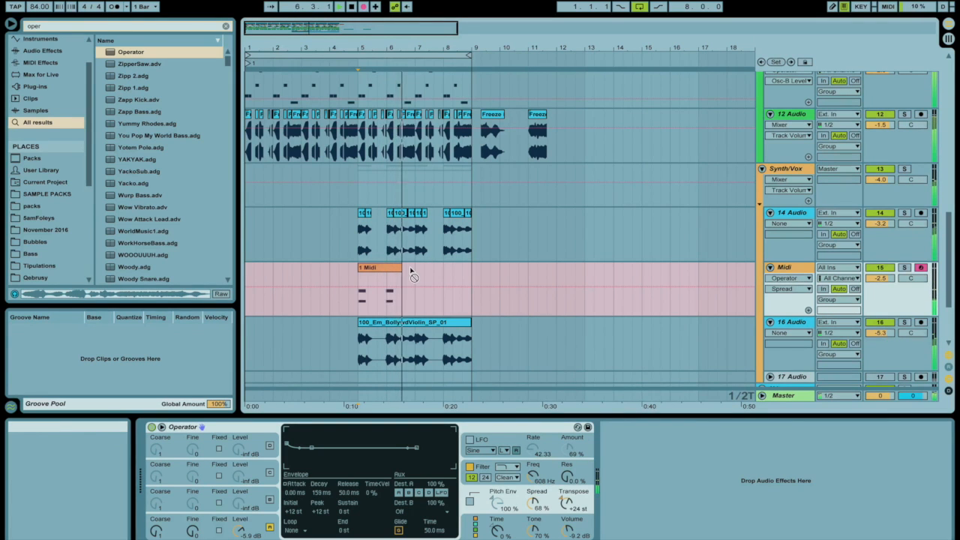
Stop recording, duplicate sections of the recorded riff into new clips, and shorten the first clip.
key("space")
left_click(397, 269)
left_click_drag(365, 292, 383, 305)
key("super+d")
left_click_drag(386, 268, 382, 268)
left_click_drag(389, 303, 408, 303)
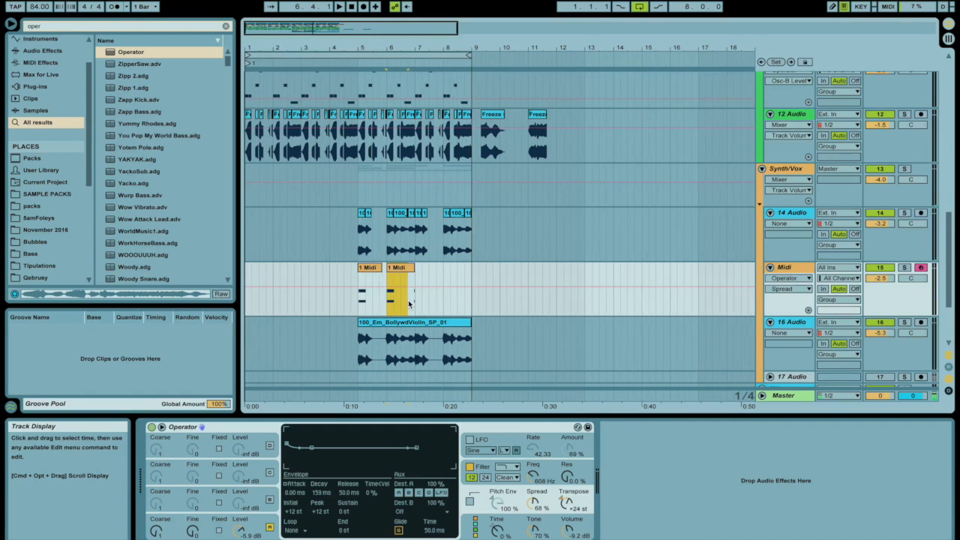
key("super+d")
key("shift+Tab")
Transpose the new clip's notes down two semitones and raise the left note to B0.
left_click(513, 453)
key("super+a")
key("Down")
key("Down")
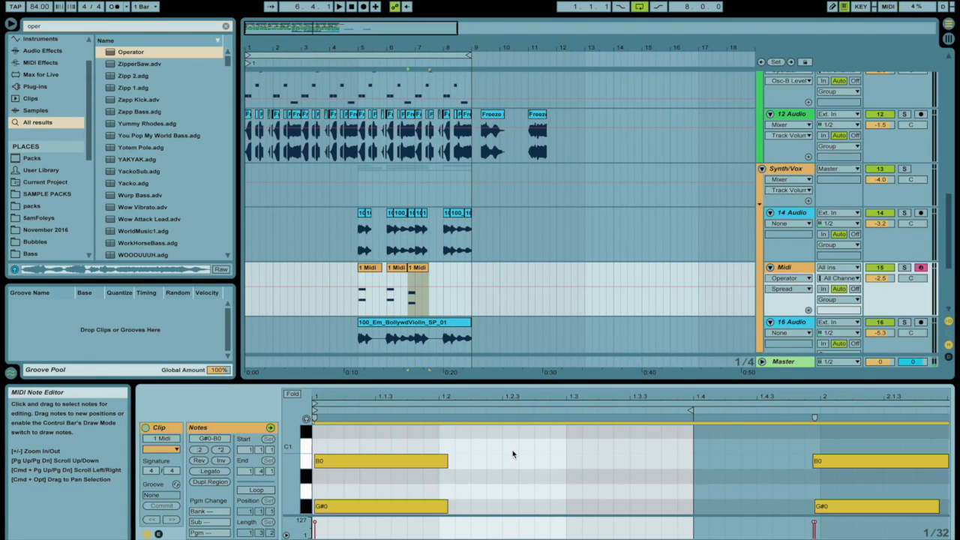
scroll(347, 473, "left", 1)
key("space")
scroll(329, 458, "down", 1)
left_click(306, 420)
left_click_drag(358, 458, 356, 448)
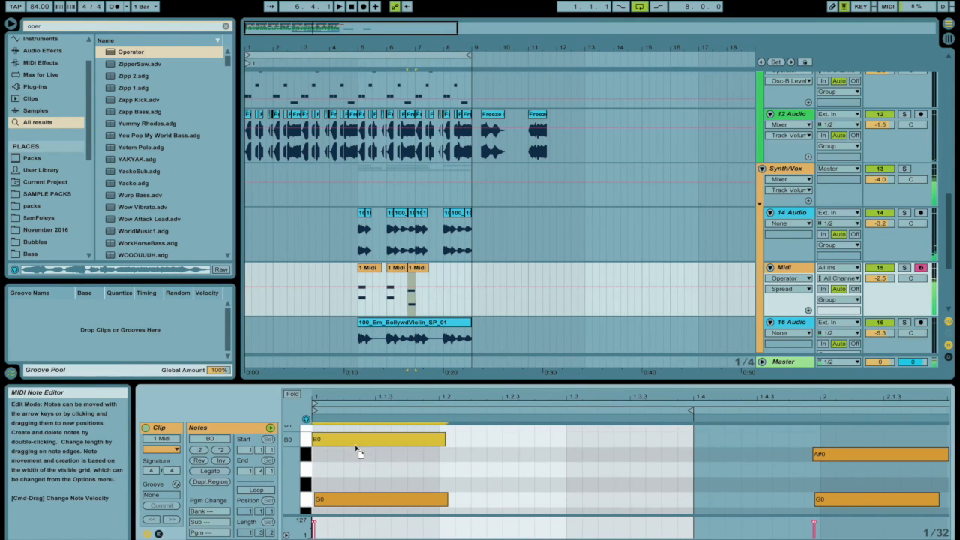
Duplicate the bars 5–7 clips into bars 7–9 and consolidate all six into one clip.
left_click_drag(414, 297, 359, 307)
key("super+d")
left_click(367, 271, "shift")
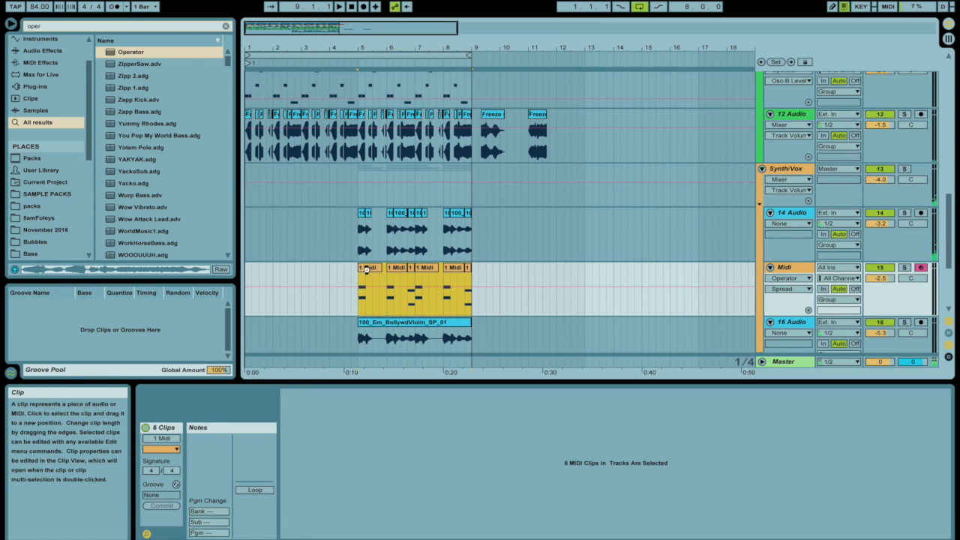
key("super+j")
Lower Operator's Osc A level to -12 dB, copy the riff to bar 1, and set track volume to -1.4.
double_click(784, 267)
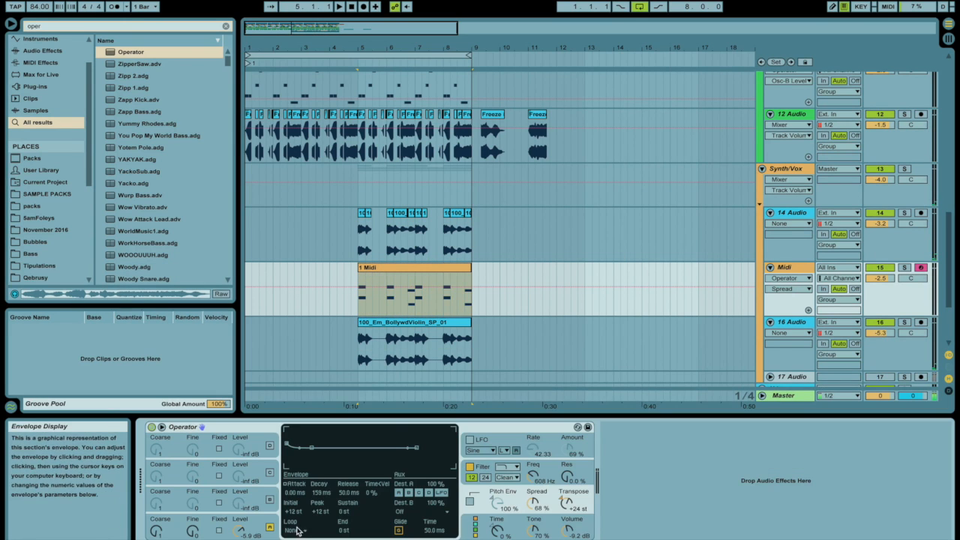
left_click_drag(239, 530, 239, 539)
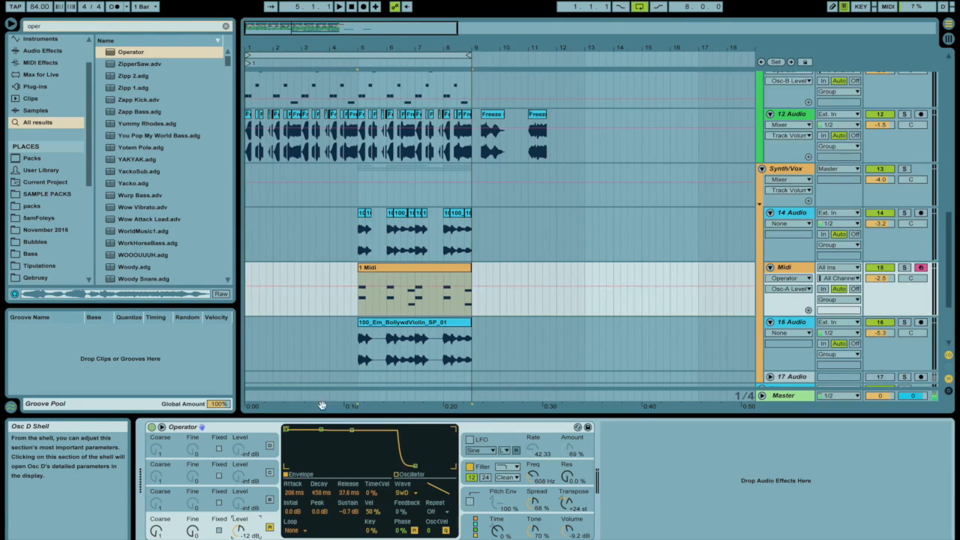
left_click_drag(420, 267, 300, 271)
key("space")
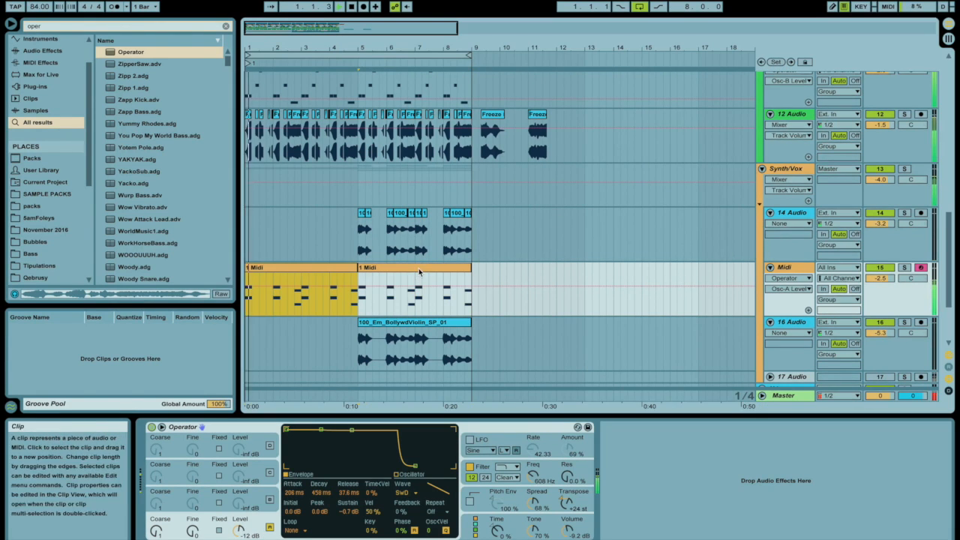
left_click_drag(881, 278, 885, 279)
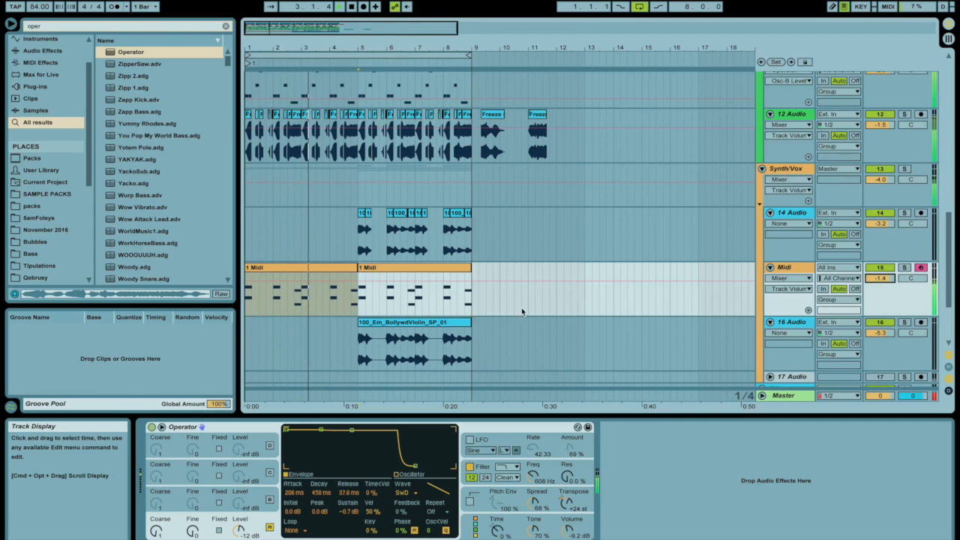
Split a slice of the bar 1 clip, nudge it an eighth later, and delete the range before bar 3.
left_click(302, 296)
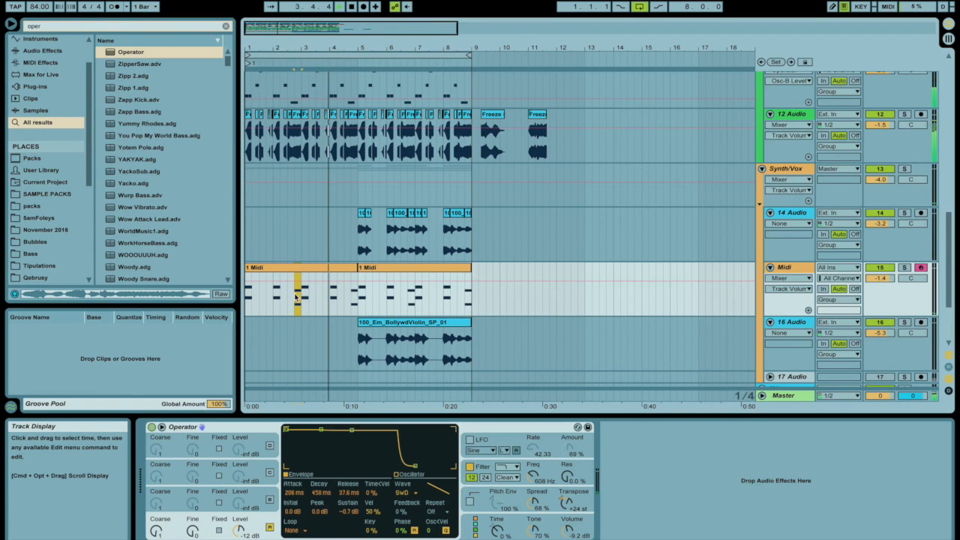
key("ctrl+e")
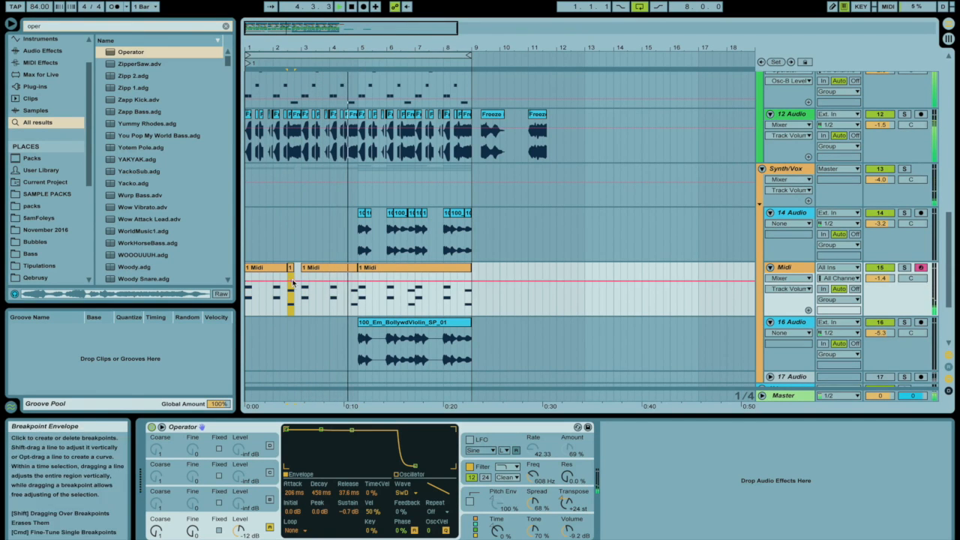
left_click_drag(260, 48, 259, 81)
left_click_drag(300, 48, 314, 268)
left_click_drag(328, 302, 318, 302)
key("Delete")
left_click_drag(390, 48, 388, 17)
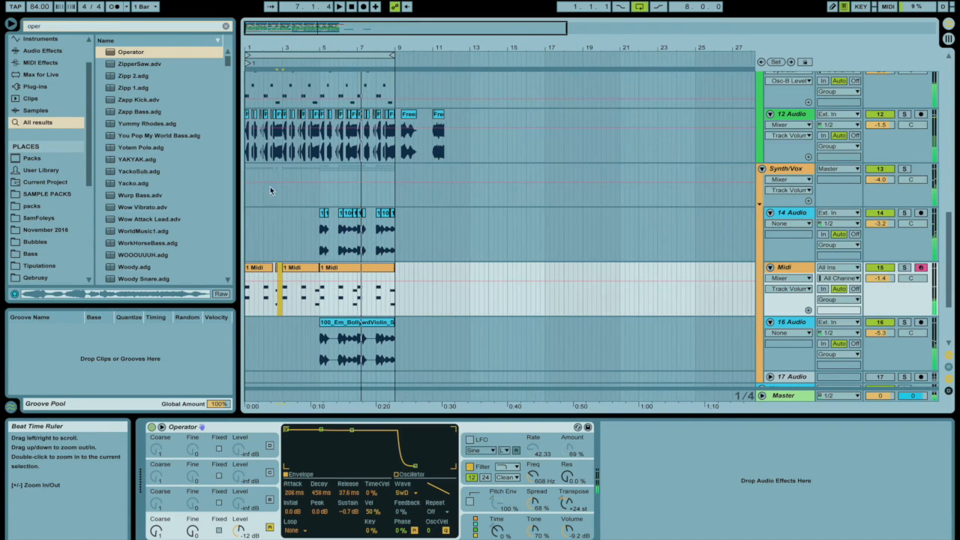
Duplicate the bars 1–3 Midi clip forward and select bars 1–5 across all tracks.
left_click_drag(281, 300, 230, 298)
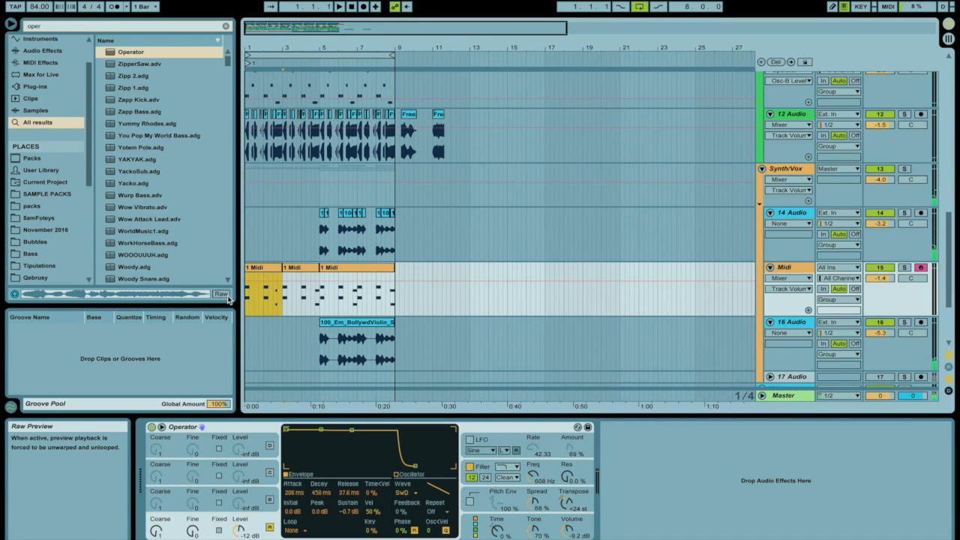
key("ctrl+d")
key("ctrl+d")
key("ctrl+d")
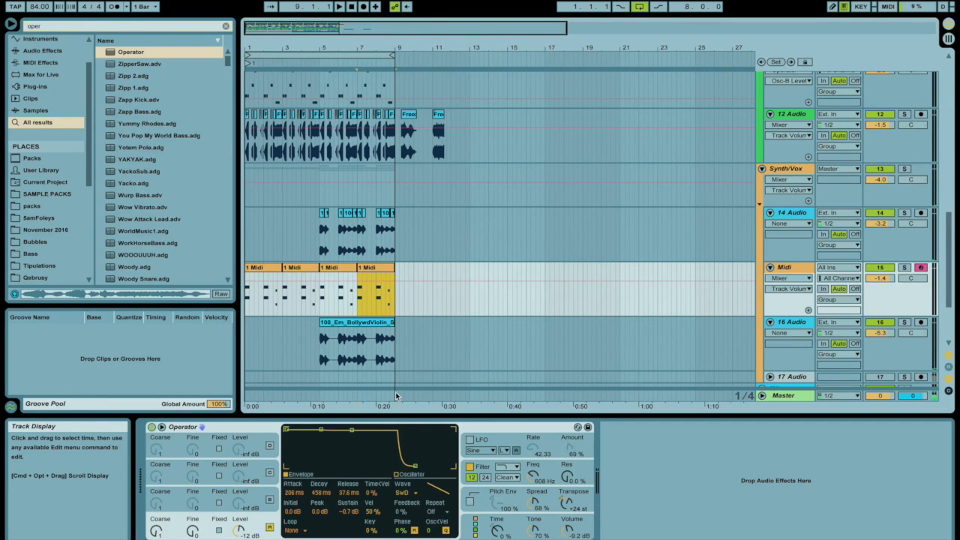
left_click_drag(318, 398, 247, 397)
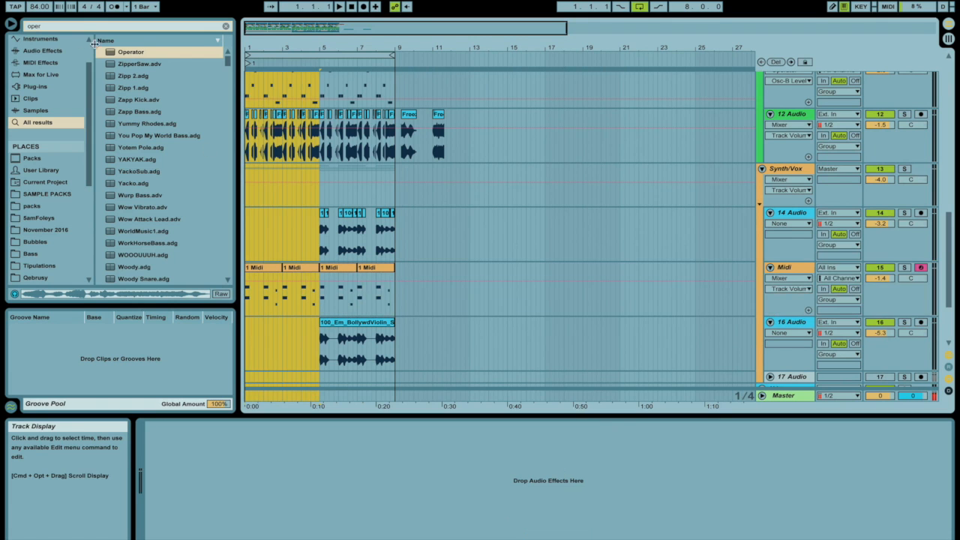
Duplicate bars 1–5, then bars 9–13, then bars 1–9 across the tracks to extend the arrangement.
key("ctrl+d")
left_click(301, 284)
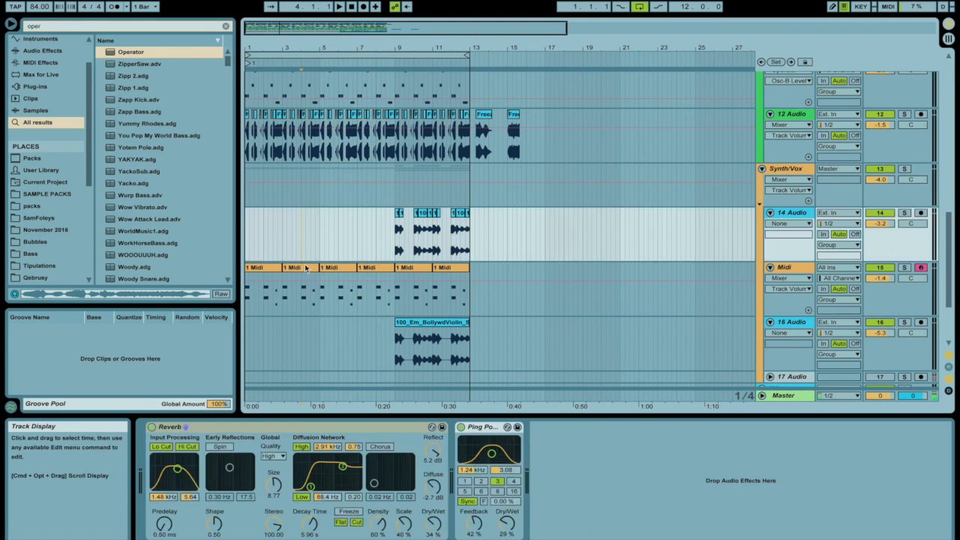
mouse_move(396, 390)
left_mouse_down()
mouse_move(498, 390)
mouse_move(470, 391)
left_mouse_up()
key("super+d")
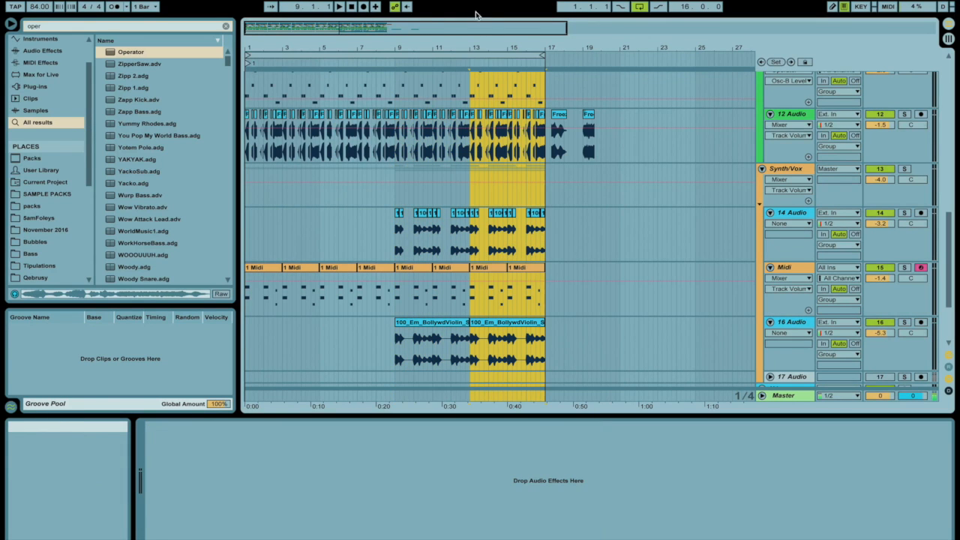
left_click(394, 233)
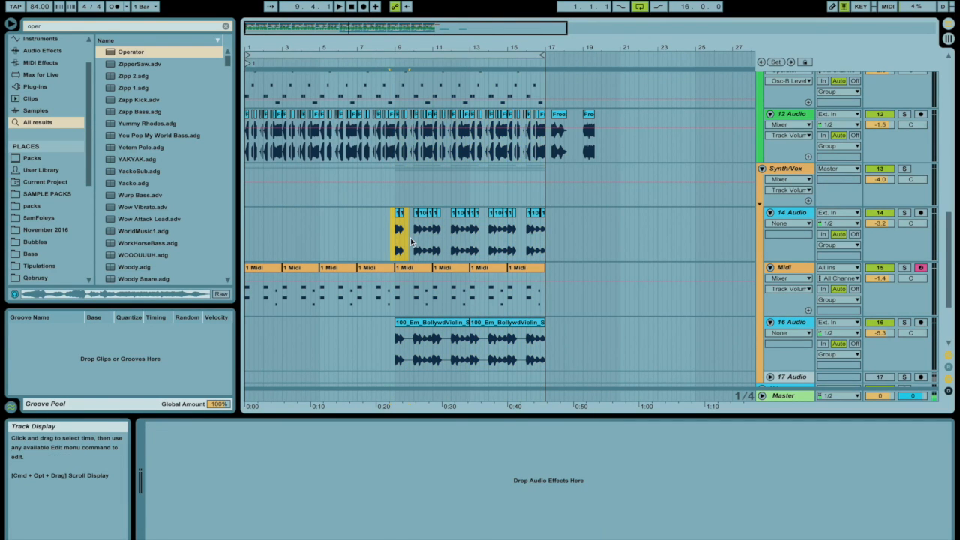
left_click_drag(390, 396, 247, 83)
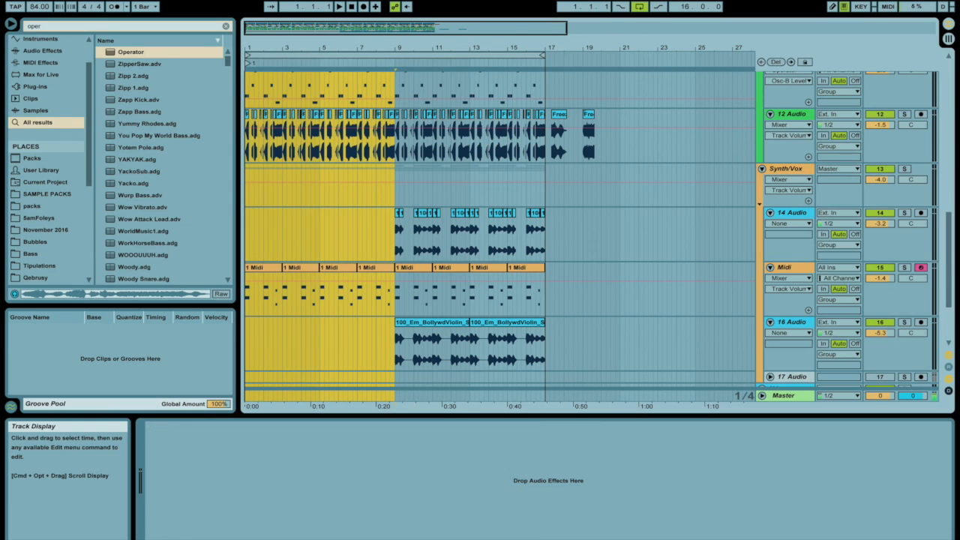
key("super+d")
Select the opening bars up to bar 9 on the Drums tracks, then bars 1–5 on tracks 5–7.
scroll(422, 235, "up", 10)
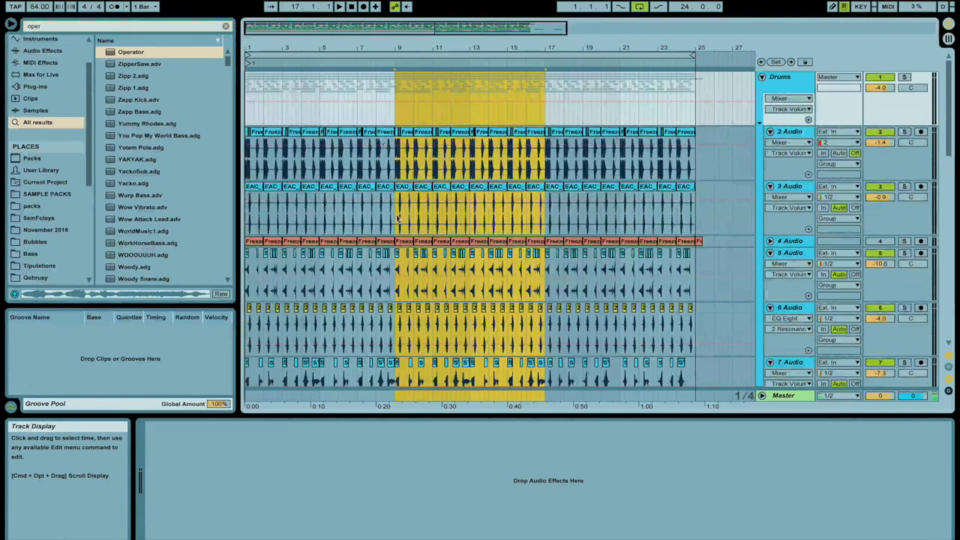
left_click(390, 91)
scroll(397, 96, "down", 5)
scroll(390, 147, "up", 5)
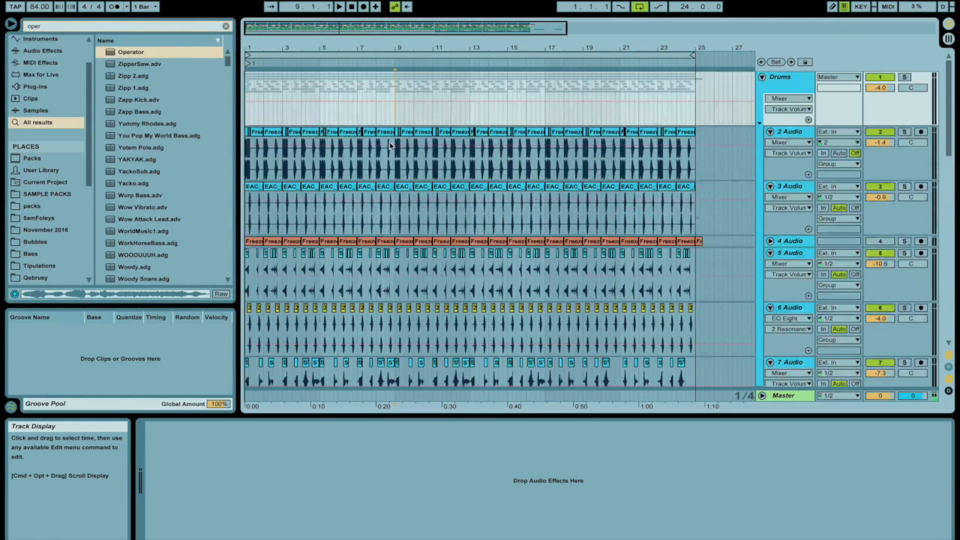
left_click(257, 199, "shift")
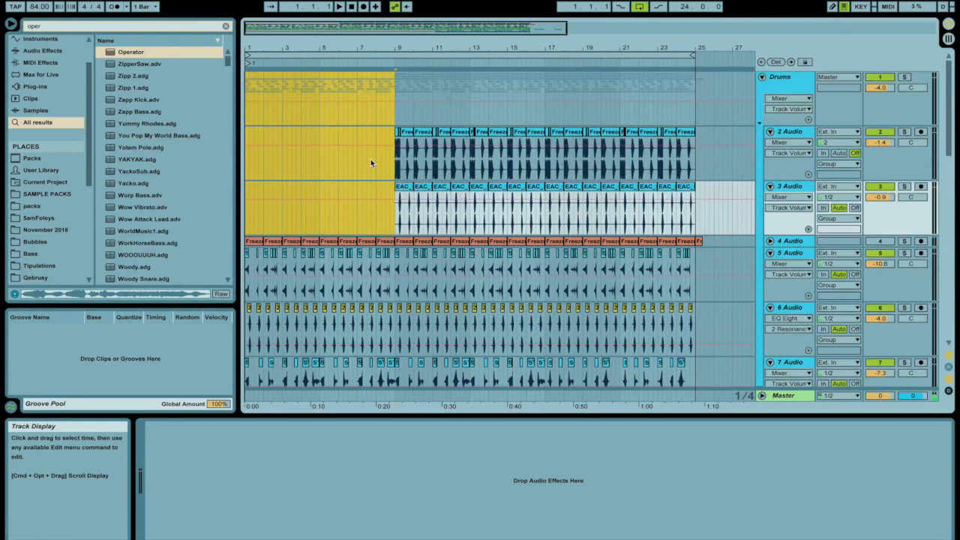
scroll(384, 183, "down", 3)
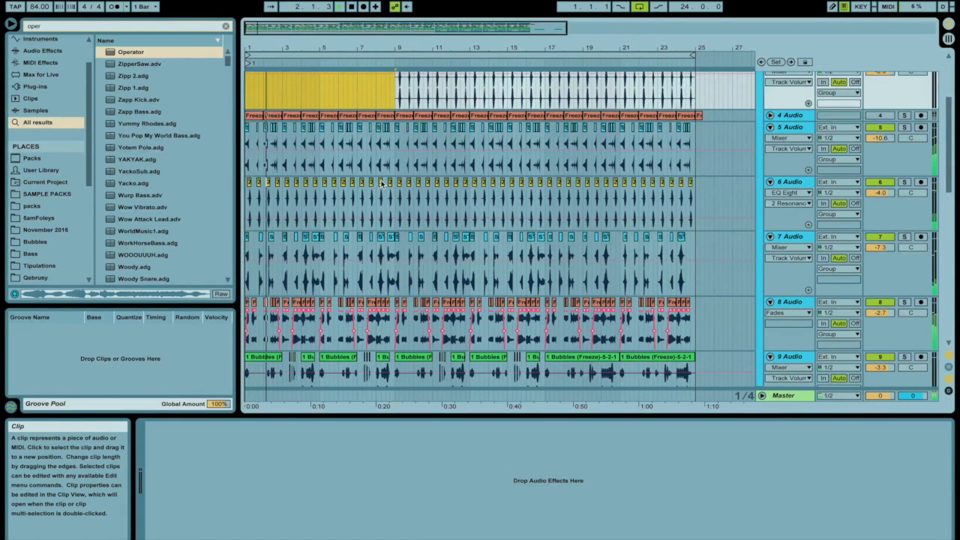
left_click_drag(321, 126, 214, 298)
Delete the clips in bars 1–5 on tracks 5–7 only, undoing a deletion that caught track 8.
key("Delete")
scroll(369, 238, "down", 1)
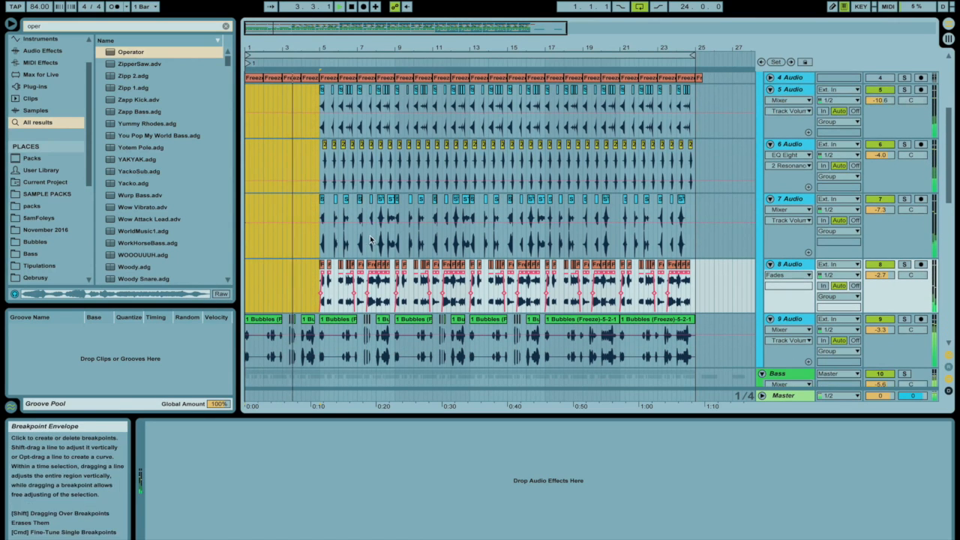
key("super+z")
left_click_drag(318, 204, 188, 111)
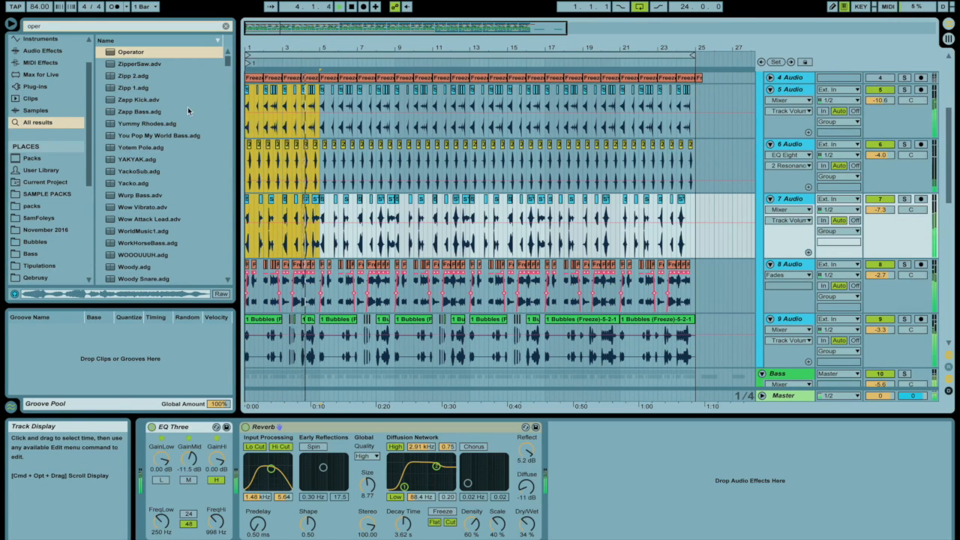
key("Delete")
scroll(375, 225, "down", 1)
Delete the audio from about bar 3.4 to bar 5 on track 9.
left_click(319, 298)
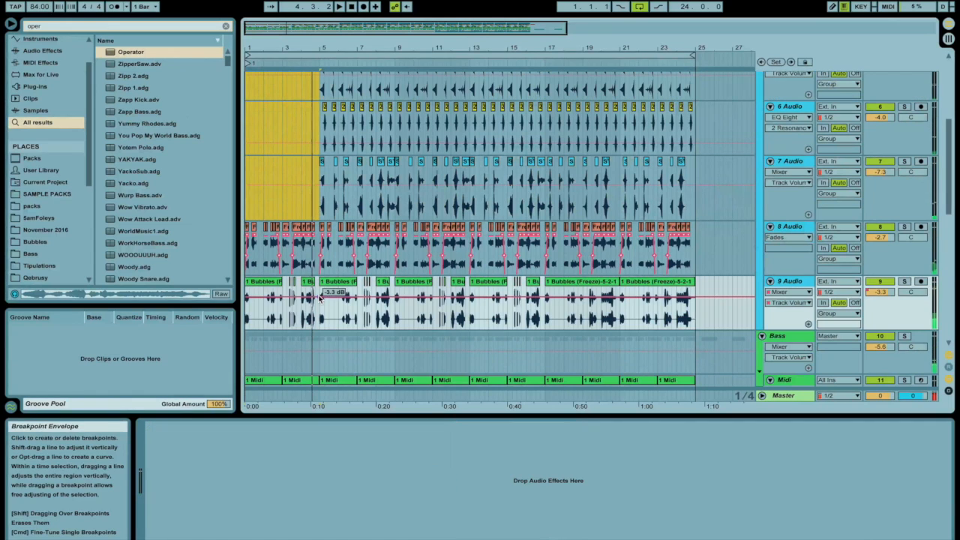
left_click_drag(319, 299, 244, 300)
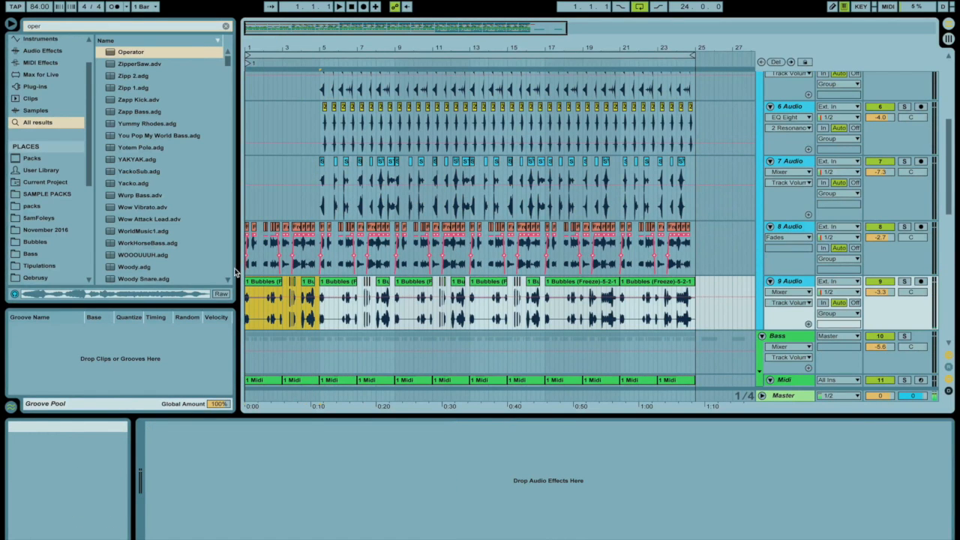
scroll(390, 209, "down", 2)
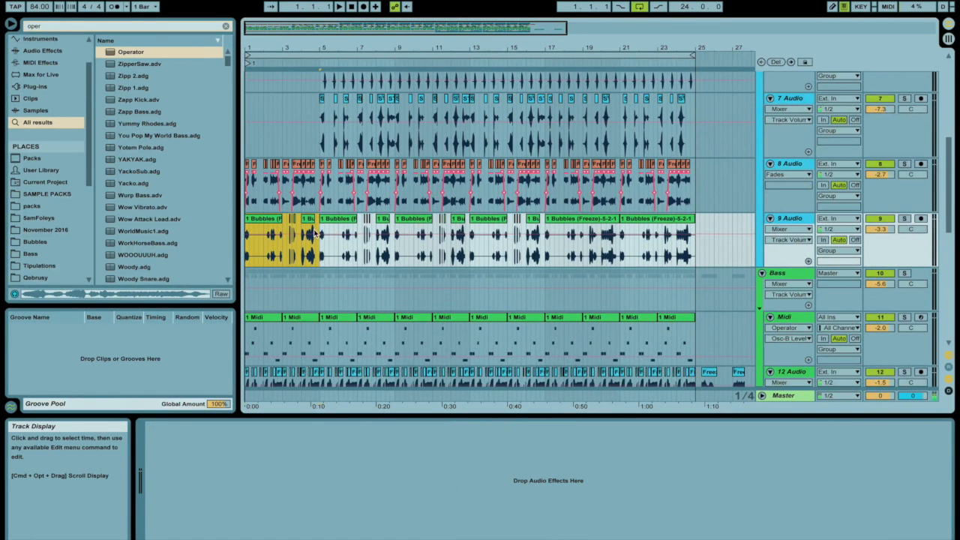
left_click_drag(324, 256, 261, 254)
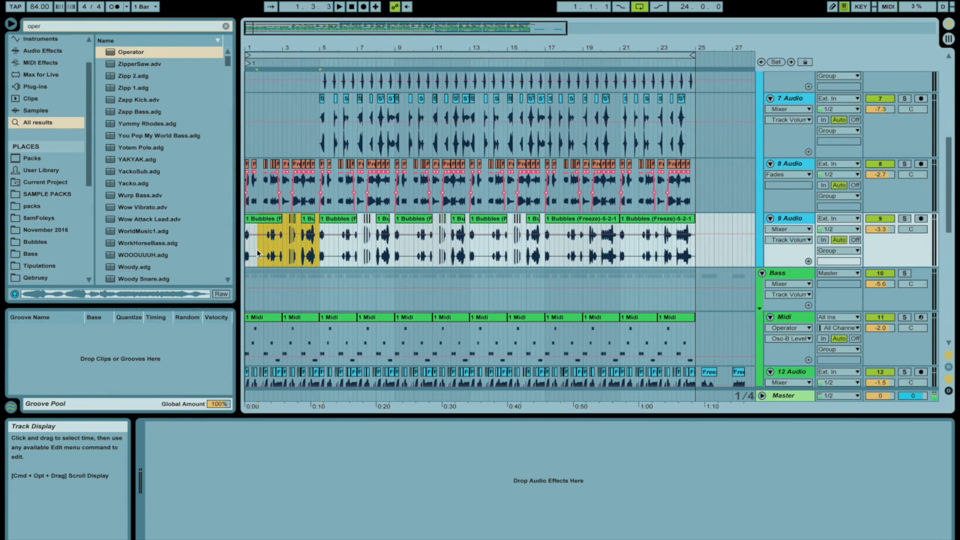
key("Delete")
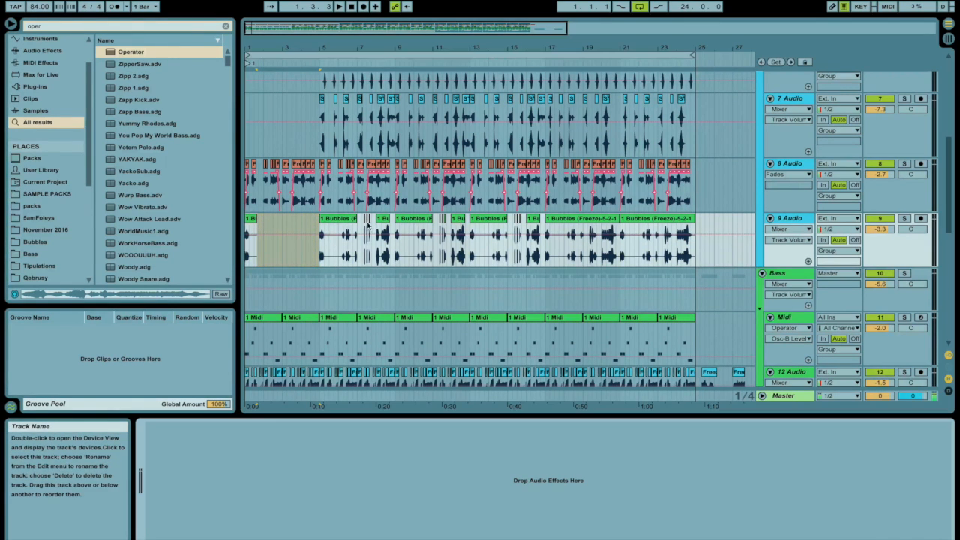
Insert a new empty 10 Audio track below 9 Audio.
scroll(497, 215, "up", 5)
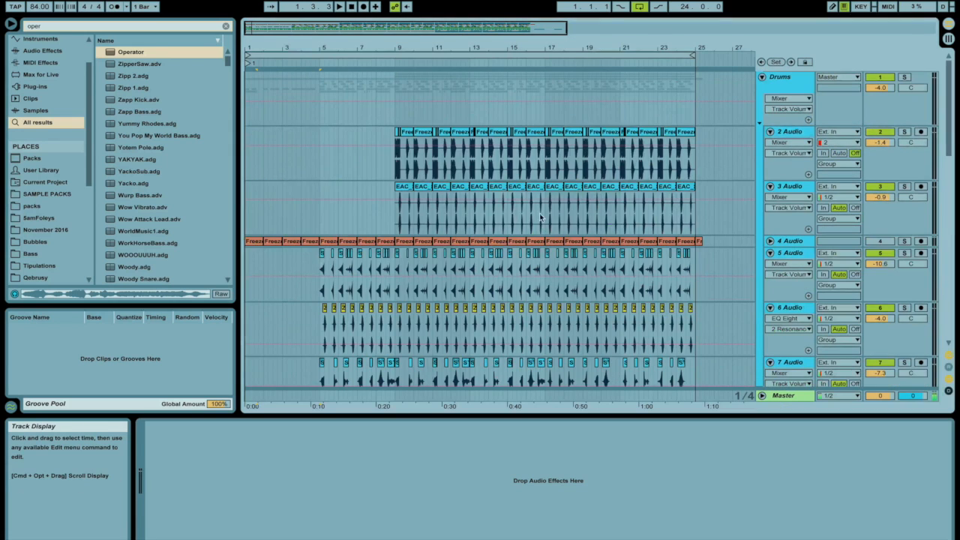
scroll(448, 214, "down", 5)
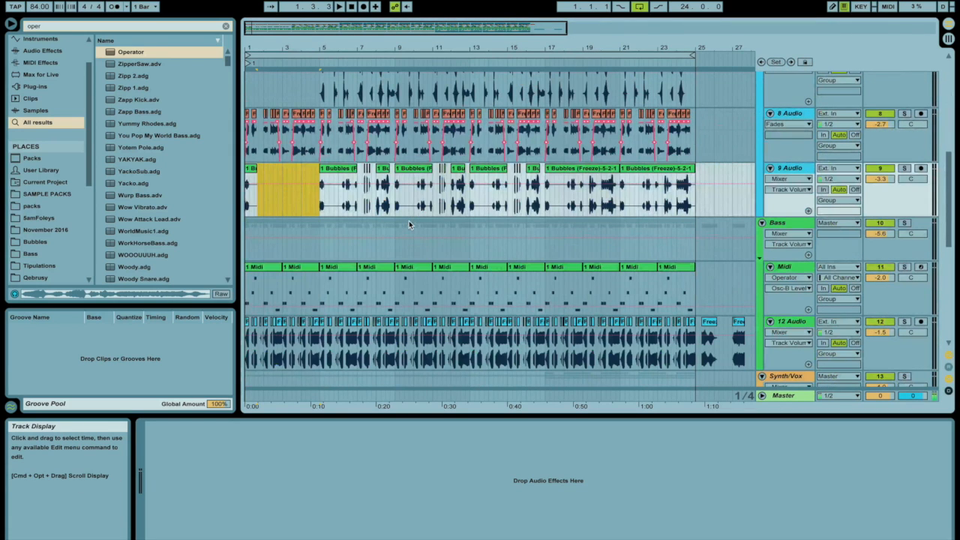
scroll(408, 224, "up", 1)
left_click(778, 194)
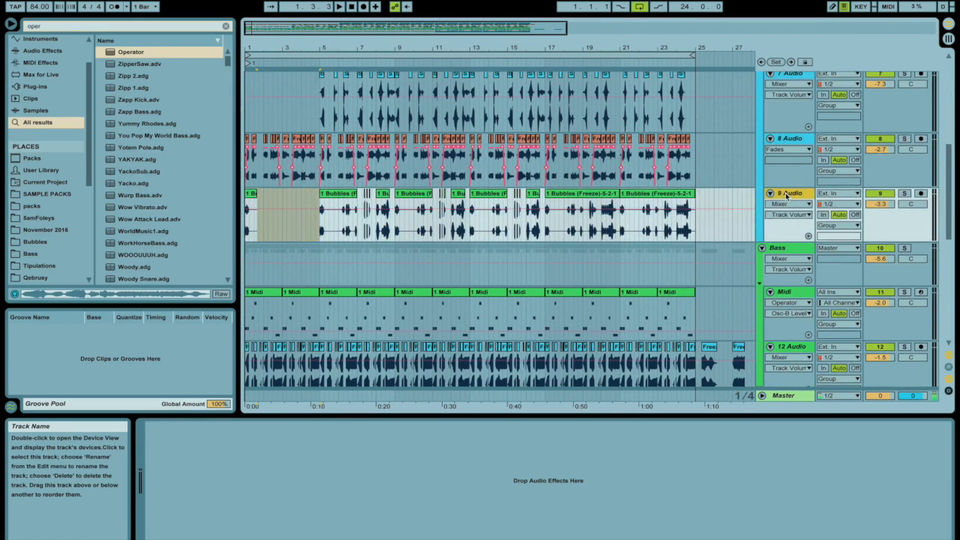
key("super+t")
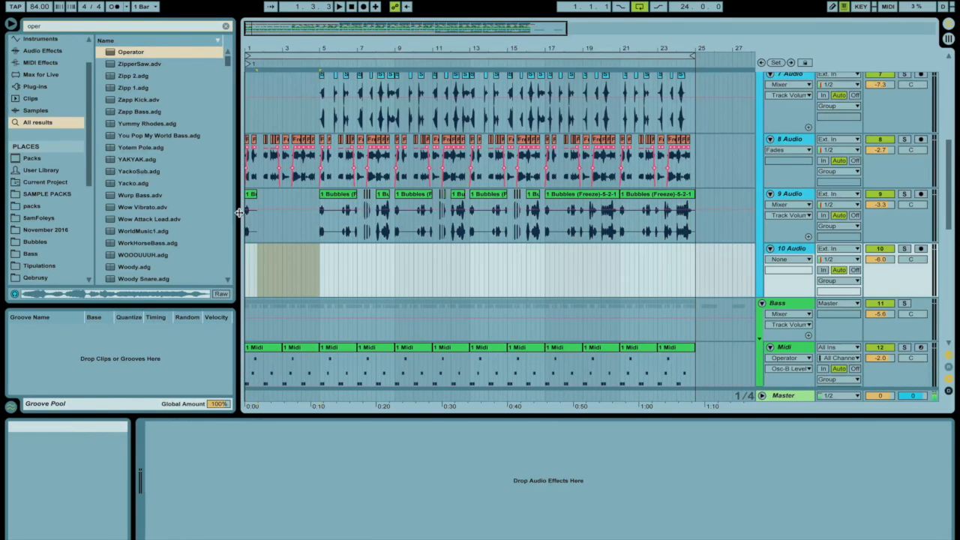
Move the first Bubbles clip from 9 Audio onto the new 10 Audio track.
left_click_drag(252, 259, 251, 266)
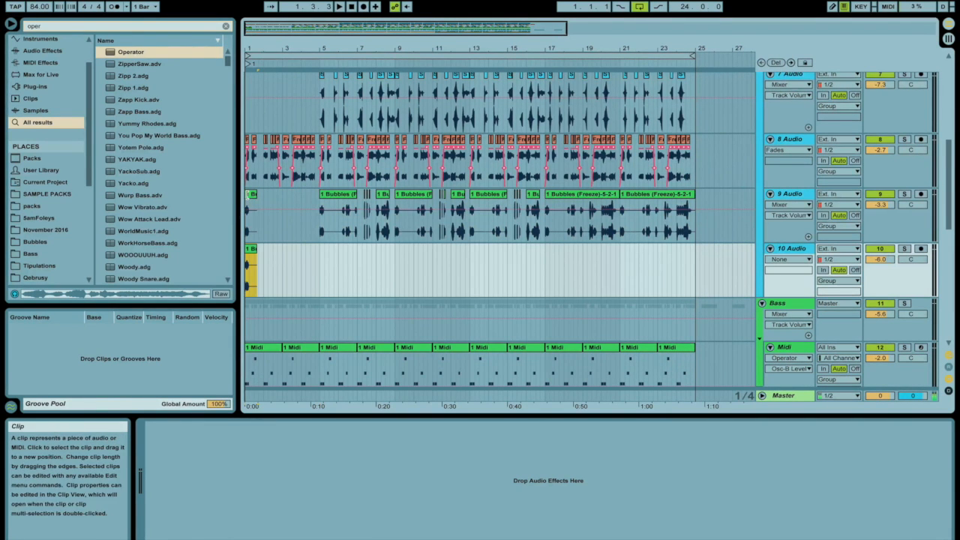
left_click(252, 194)
key("Delete")
Add a Reverb found by searching 'rev' to 10 Audio and raise its volume to -2.6 dB.
left_click(126, 29)
type("oper")
key("BackSpace")
key("BackSpace")
key("BackSpace")
key("BackSpace")
type("rev")
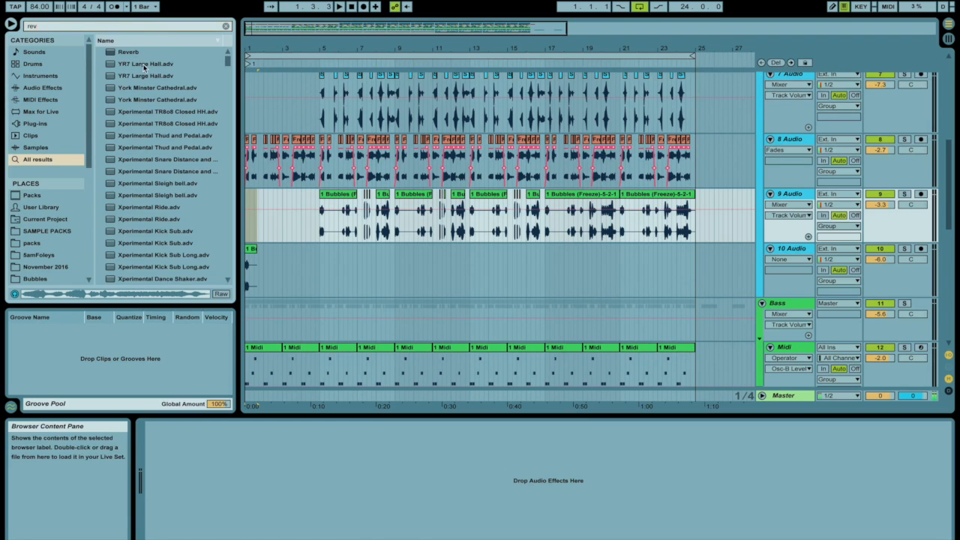
left_click_drag(275, 254, 276, 256)
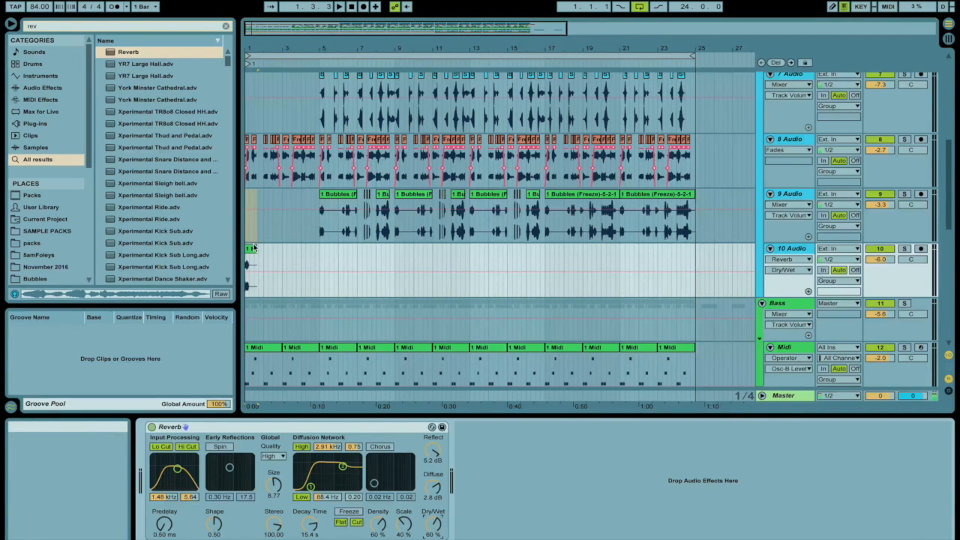
left_click_drag(880, 258, 880, 238)
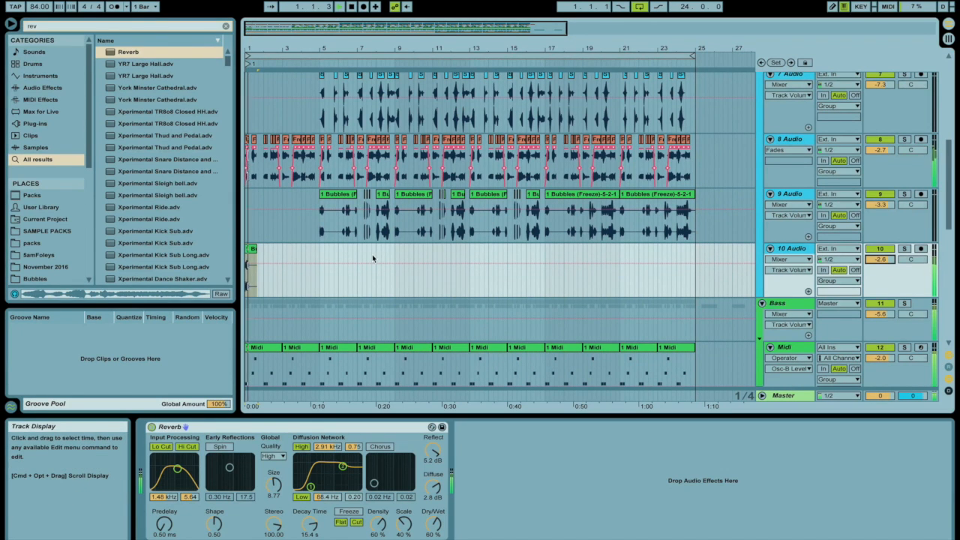
left_click(252, 253)
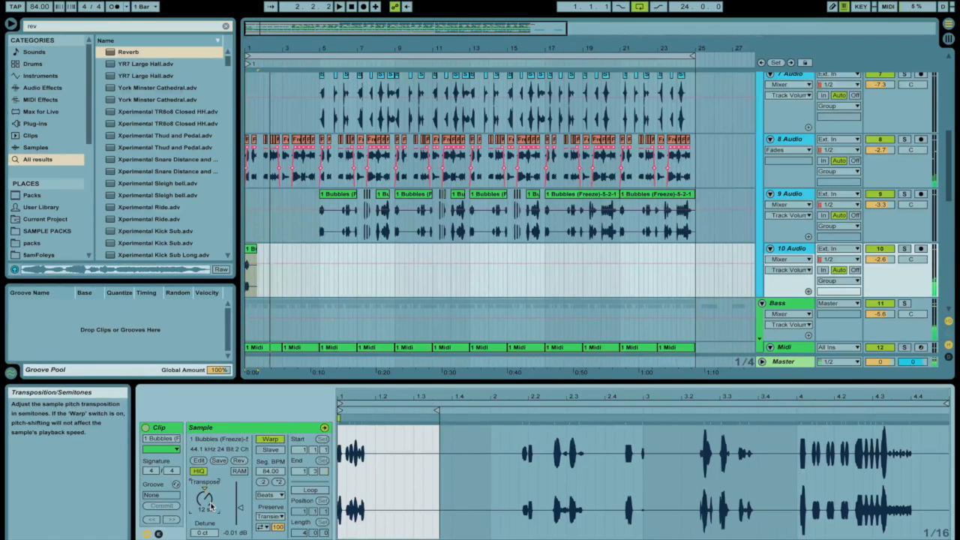
Shift the Bubbles clip's start slightly later and repeat bars 1–3 along 10 Audio, removing the bar 3 copy.
key("space")
left_click_drag(339, 410, 360, 411)
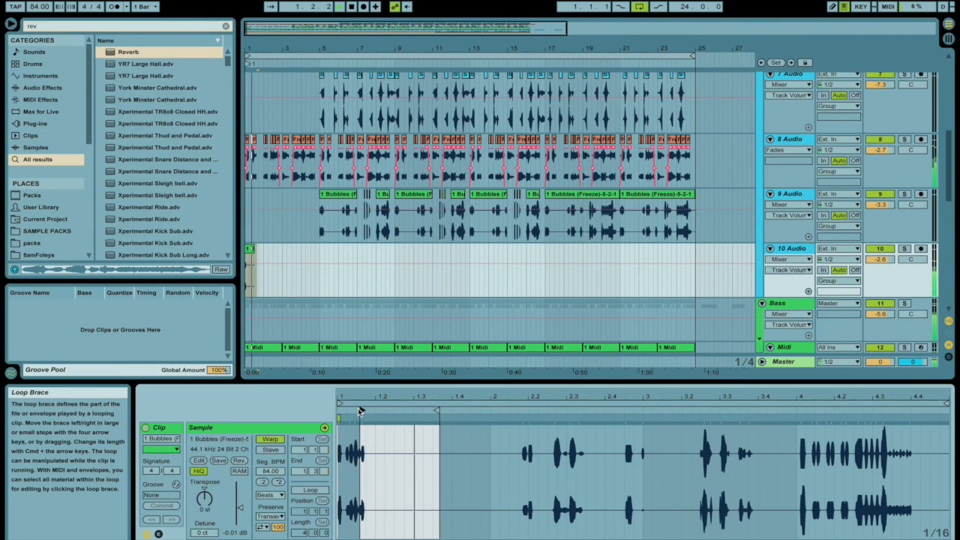
left_click(283, 286, "shift")
key("super+d")
key("super+d")
key("super+d")
key("super+d")
key("super+d")
key("super+d")
key("super+d")
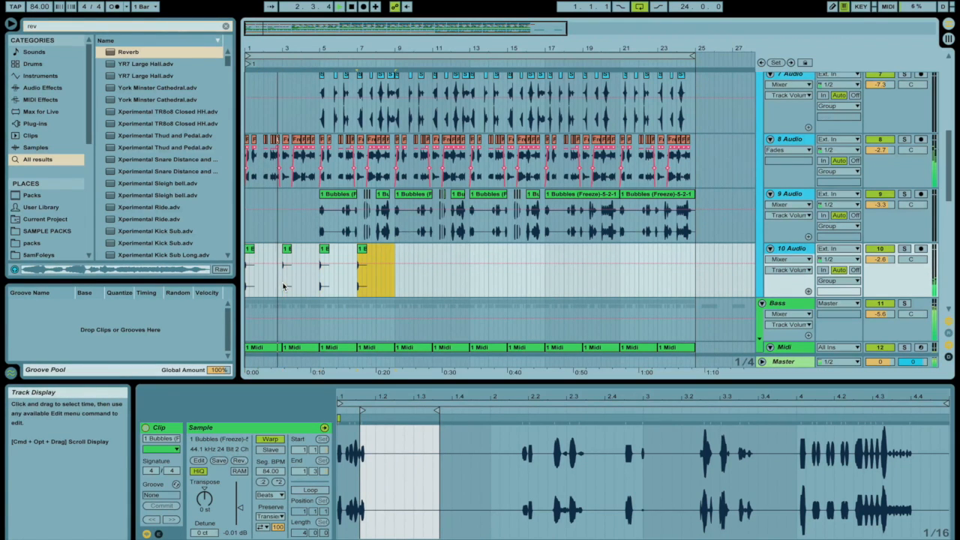
key("super+d")
key("super+d")
key("super+d")
key("super+d")
key("super+d")
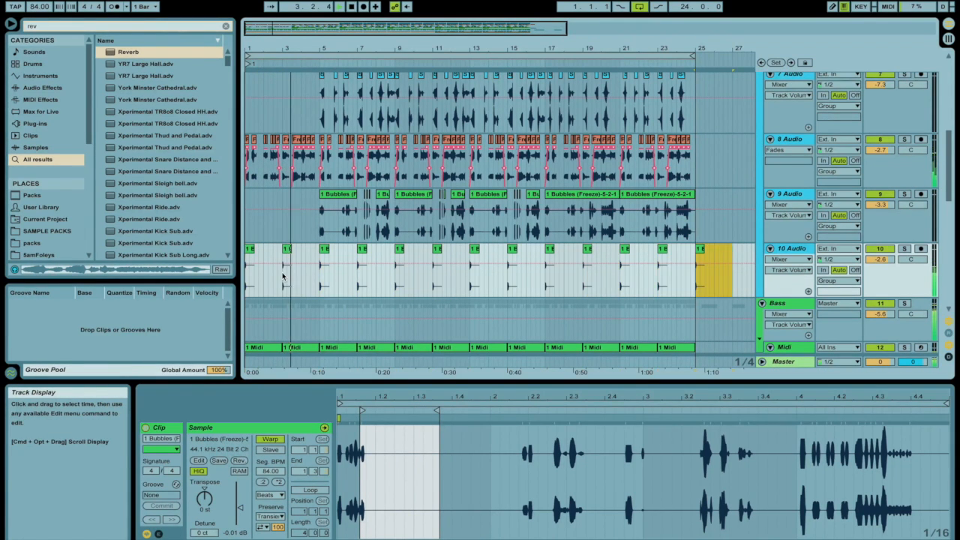
key("super+z")
left_click(286, 249)
key("Delete")
Raise 10 Audio's volume to -0.9 dB and set its Reverb Dry/Wet to 82%.
left_click_drag(883, 260, 883, 253)
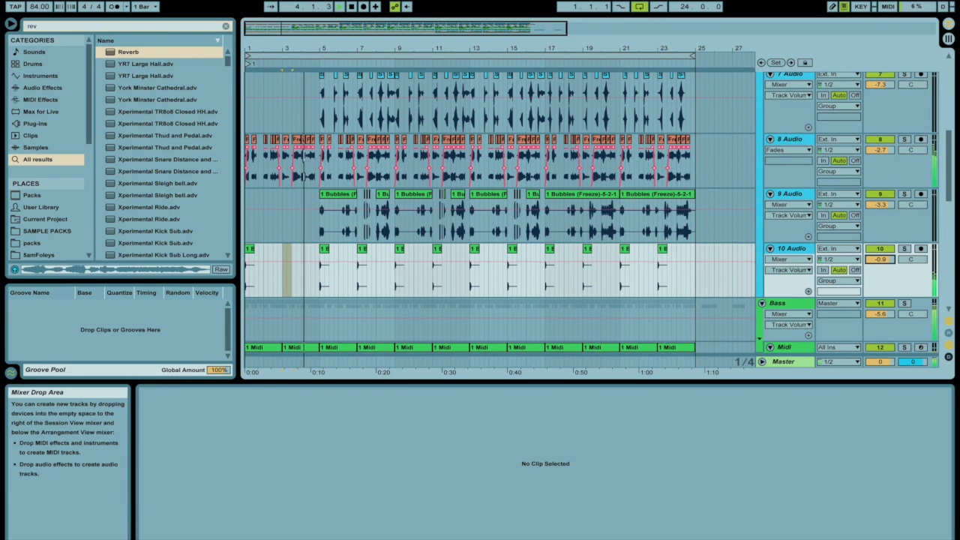
left_click(946, 537)
left_click_drag(427, 526, 427, 507)
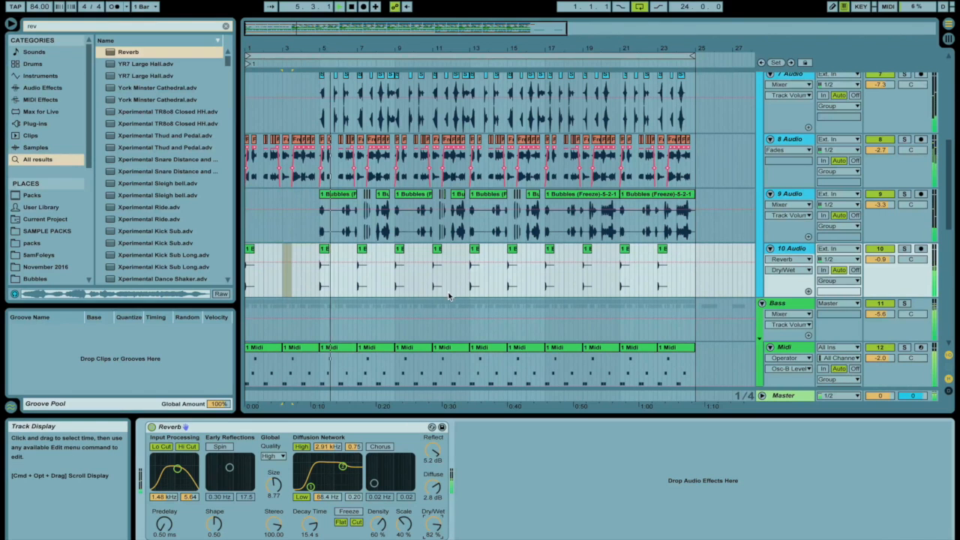
Delete the Bubbles clips at bars 7, 11 and 15.
left_click(363, 248)
key("Delete")
left_click(438, 248)
key("Delete")
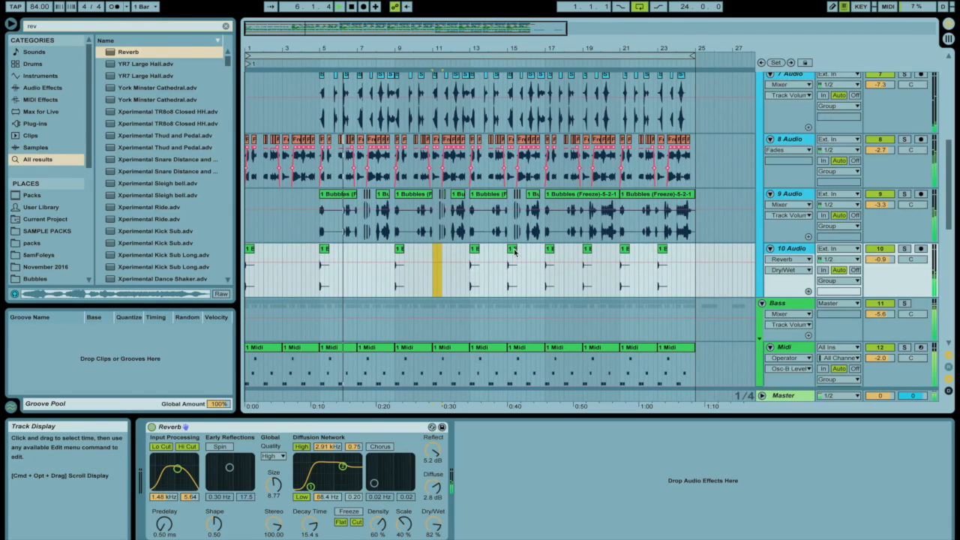
left_click(514, 249)
key("Delete")
Cut a gap across the tracks just before bar 9 for the riser.
scroll(380, 149, "up", 3)
left_click_drag(394, 271, 377, 2)
key("Delete")
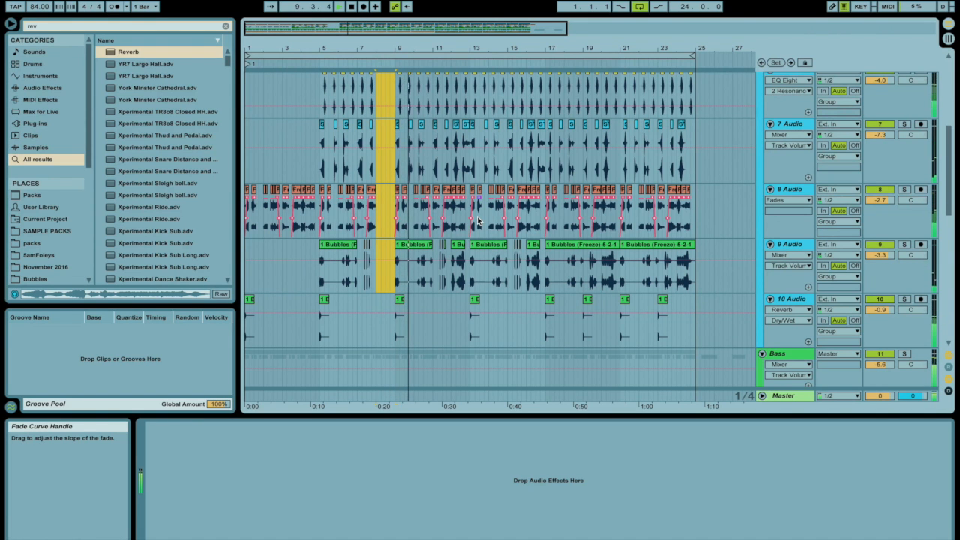
Slide the small 13 Audio clip near bar 10 further to the right.
scroll(452, 135, "down", 5)
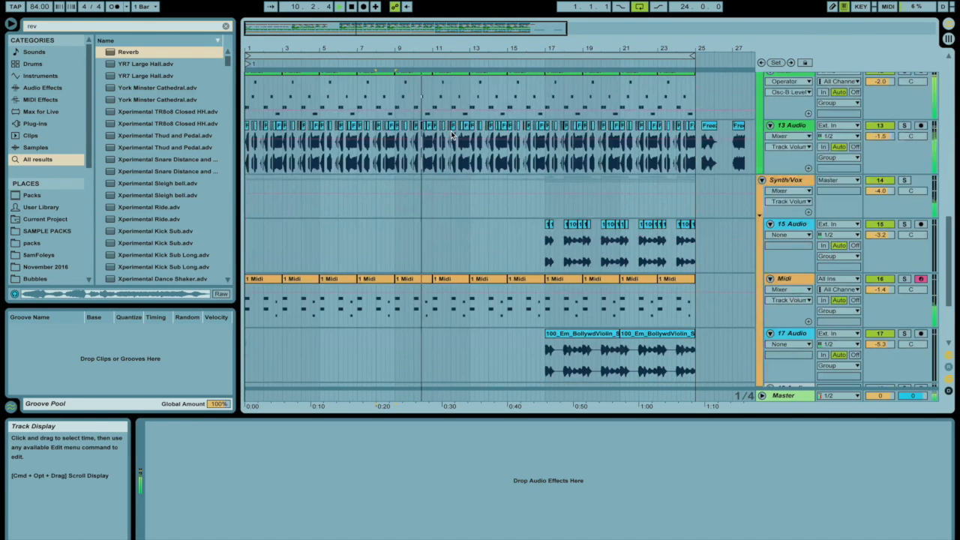
left_click_drag(410, 49, 410, 97)
left_click(412, 125)
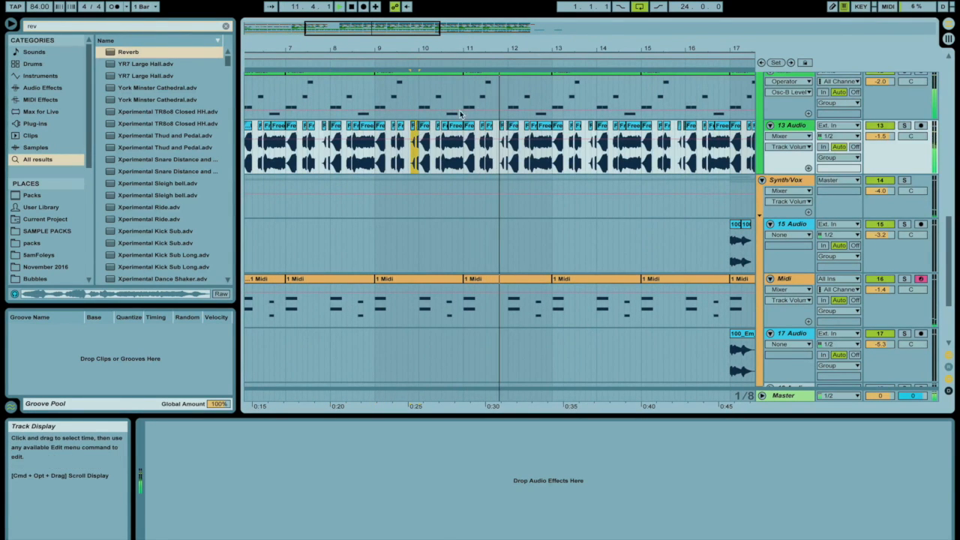
left_click_drag(418, 127, 507, 129)
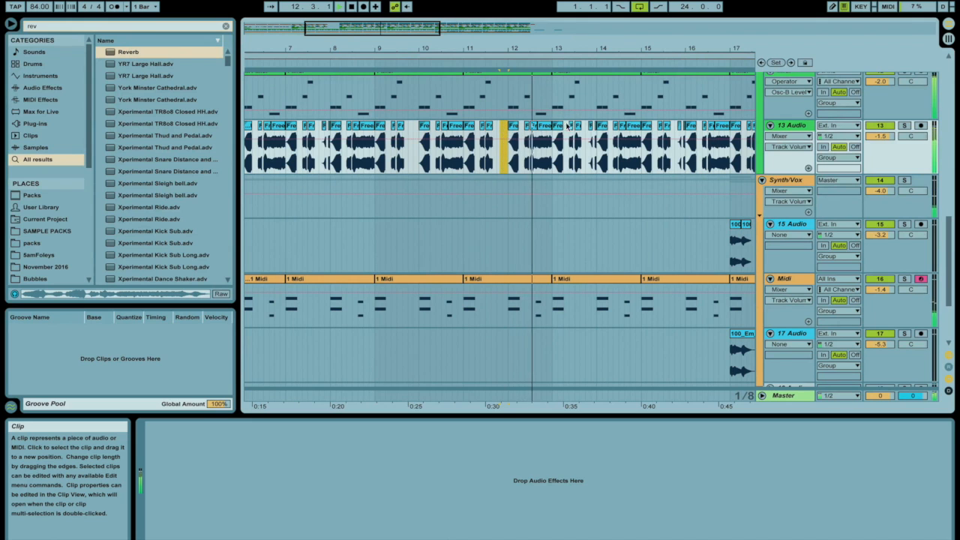
left_click_drag(589, 125, 594, 126)
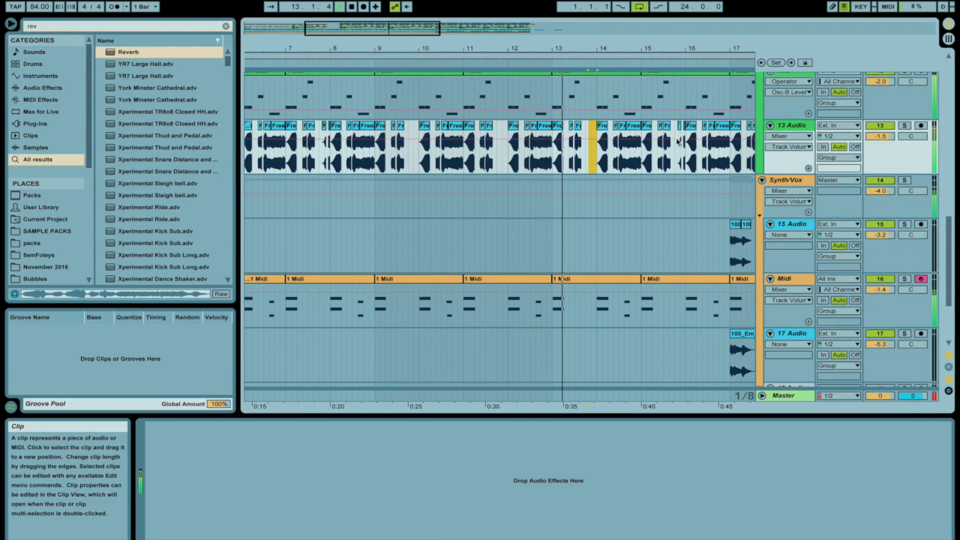
left_click_drag(680, 153, 682, 157)
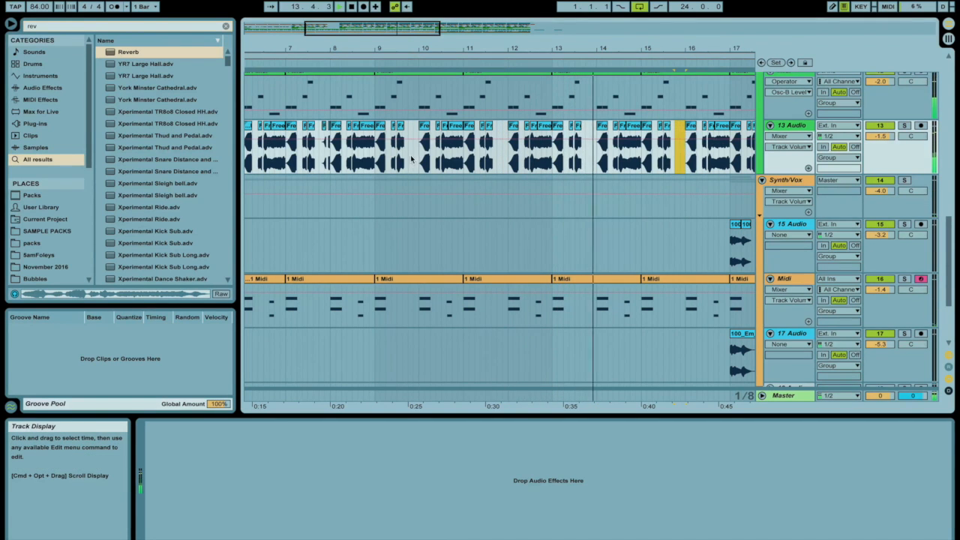
Duplicate bars 9–13 of 13 Audio along the track so it continues to bar 25.
left_click_drag(562, 49, 495, 31)
left_click_drag(496, 154, 397, 159)
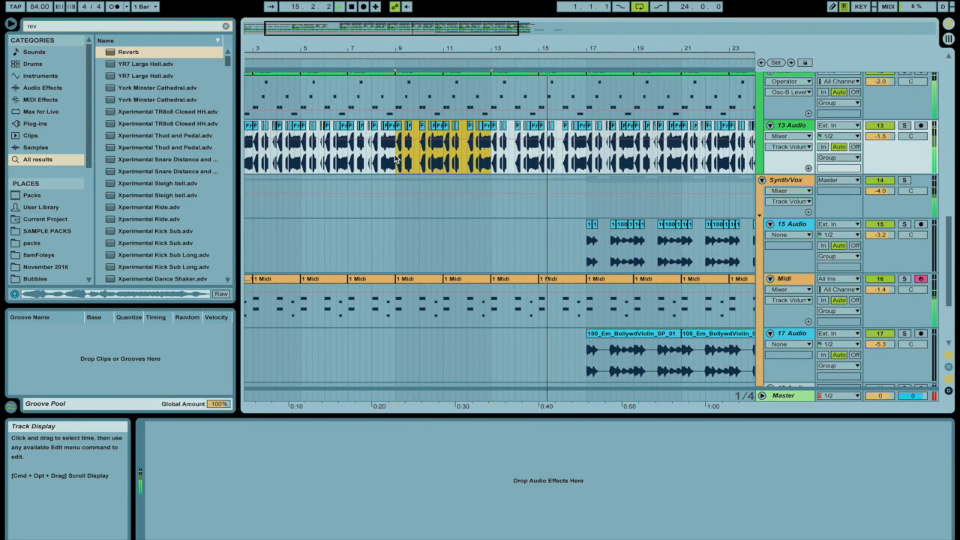
key("super+d")
key("super+d")
key("super+d")
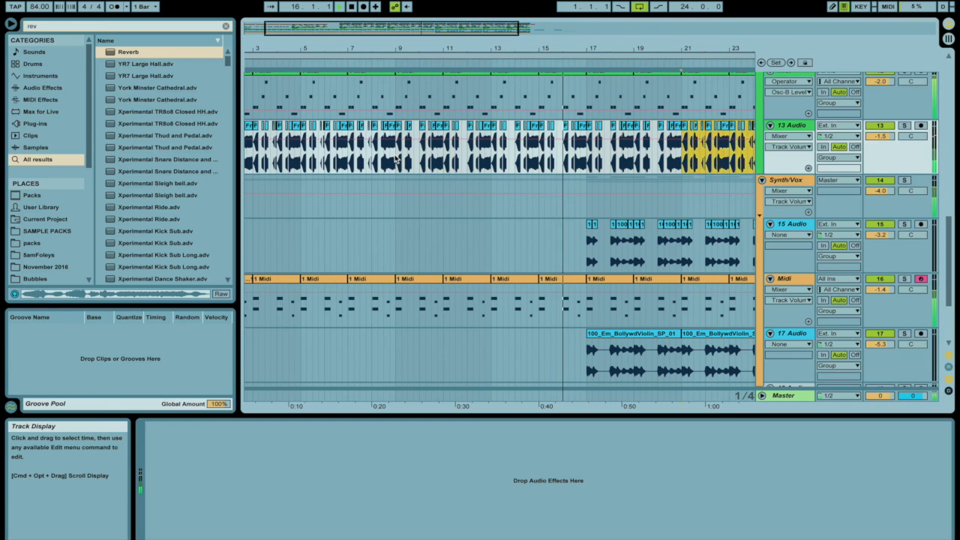
mouse_move(442, 45)
left_mouse_down()
mouse_move(459, 45)
mouse_move(454, 34)
left_mouse_up()
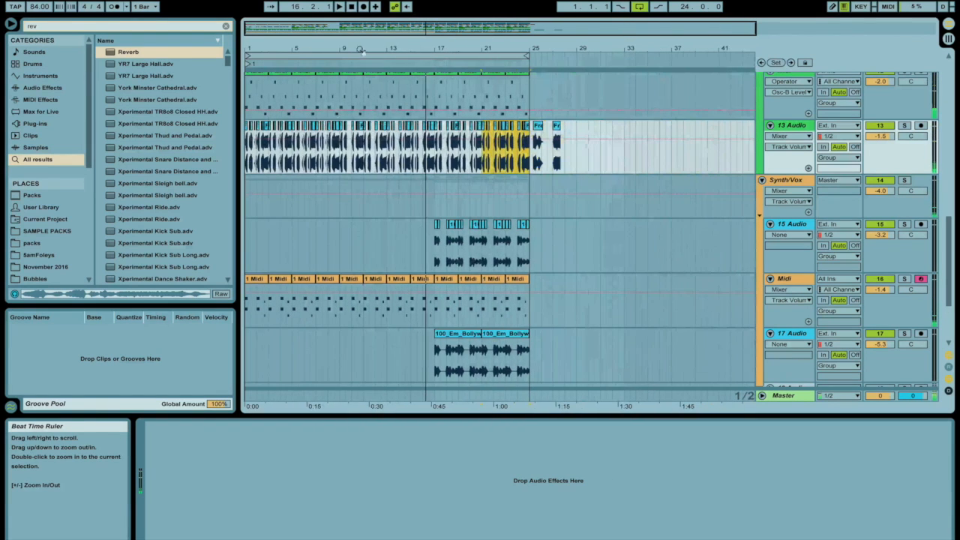
left_click_drag(319, 167, 244, 168)
Clear 13 Audio's opening bars and duplicate the first 24 bars of every track after themselves.
left_click(315, 168)
key("Delete")
scroll(285, 171, "up", 15)
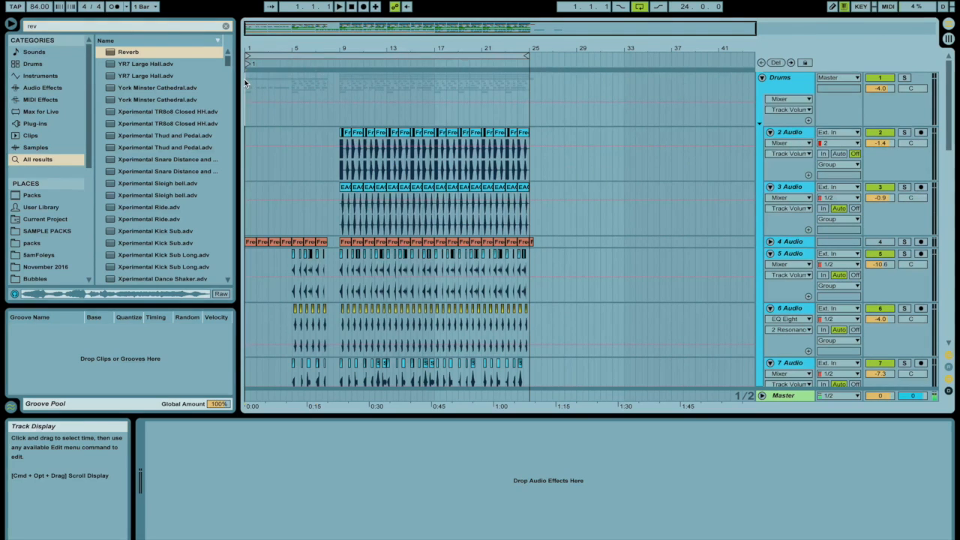
left_click_drag(244, 79, 459, 98)
left_click_drag(529, 80, 240, 482)
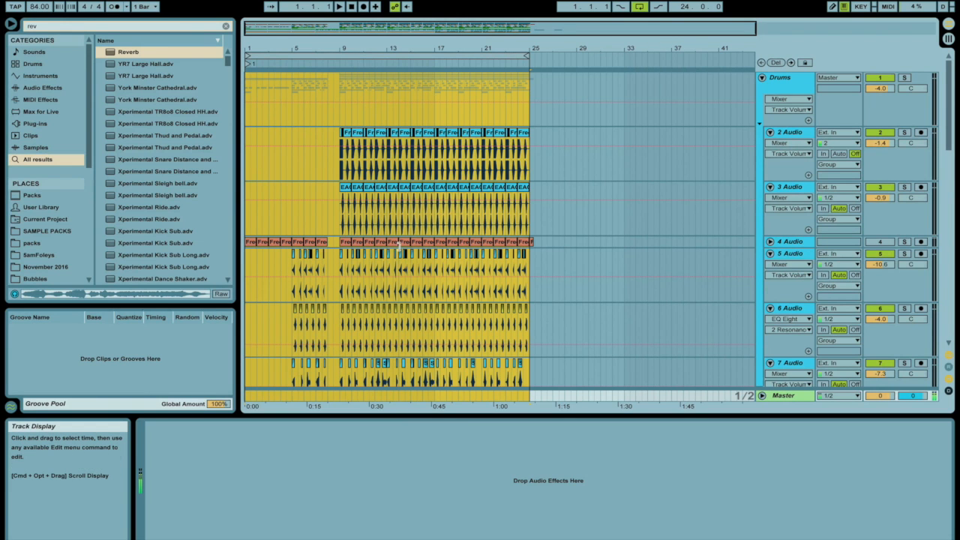
scroll(356, 224, "down", 5)
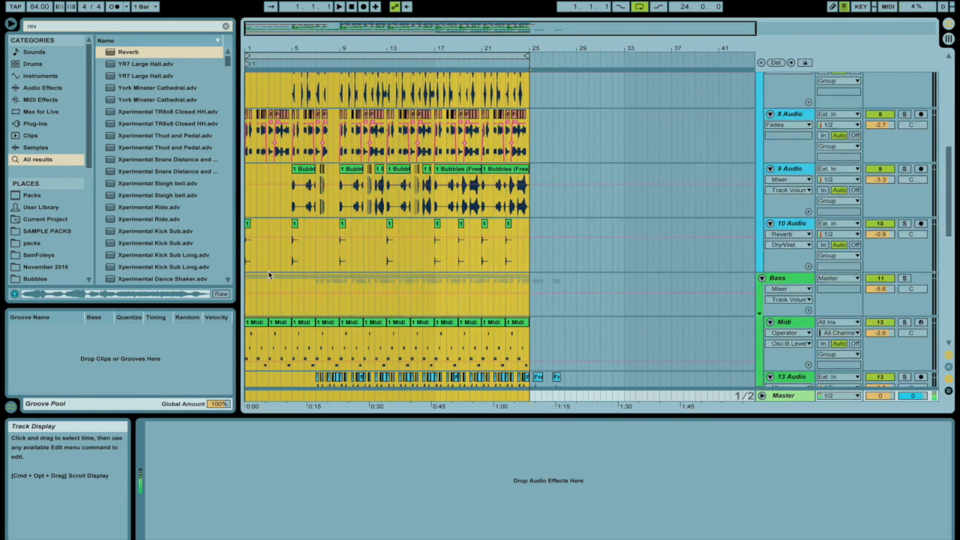
scroll(267, 281, "down", 1)
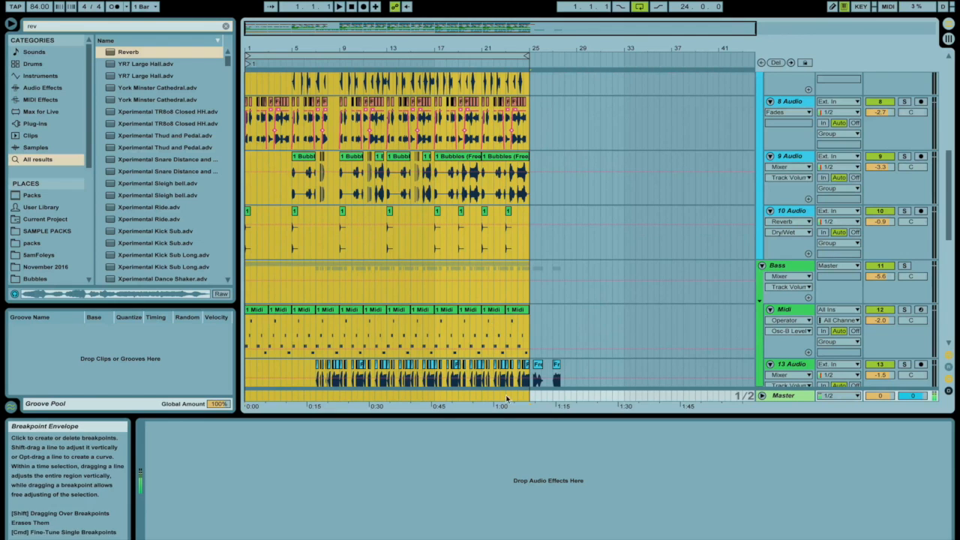
scroll(508, 380, "up", 6)
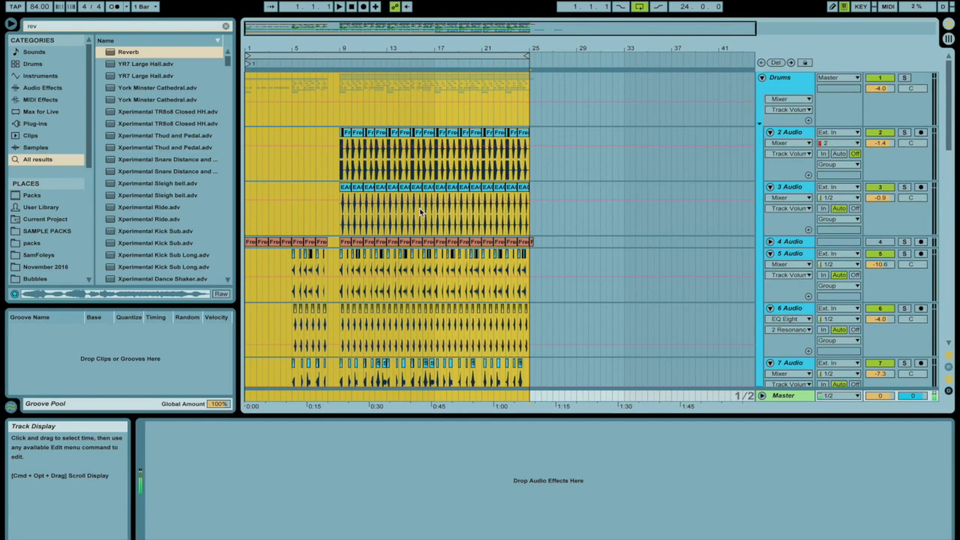
key("super+shift+d")
Repeat bars 25–33 across all tracks at bar 49.
left_click_drag(486, 52, 546, 43)
left_click_drag(461, 86, 527, 439)
left_click(662, 82)
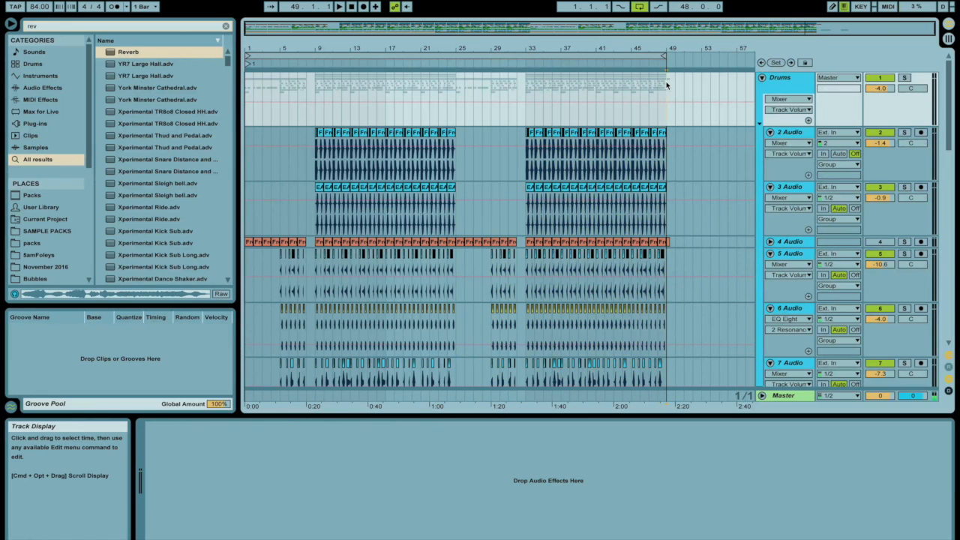
key("super+shift+v")
left_click_drag(667, 45, 614, 43)
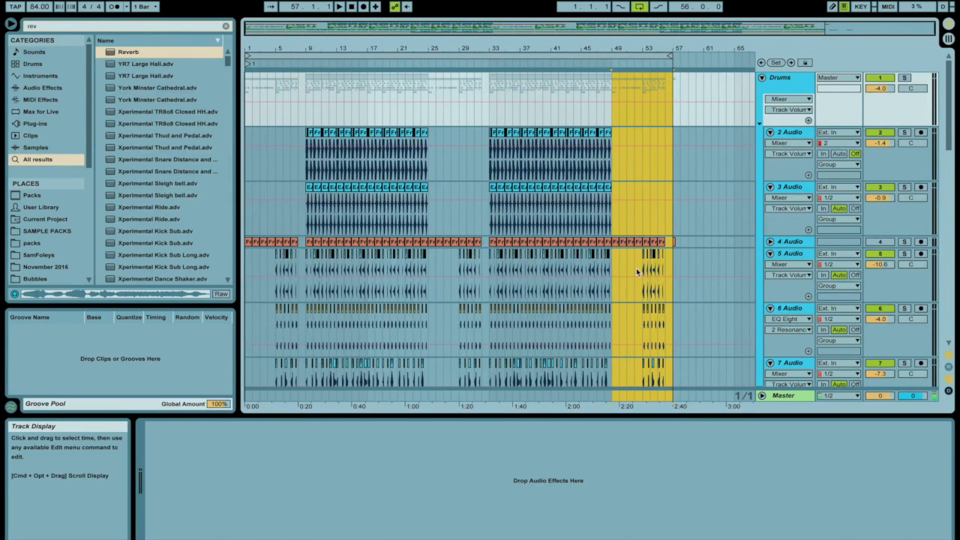
Clear the 'rev' browser search and scroll through the lengthened arrangement.
left_click(226, 27)
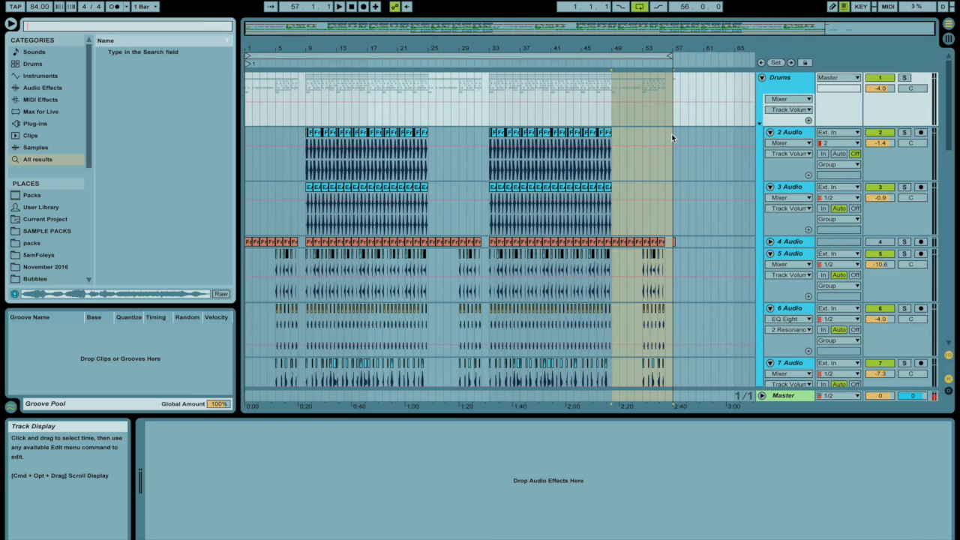
scroll(365, 165, "down", 15)
scroll(365, 165, "up", 15)
scroll(365, 165, "down", 12)
scroll(365, 165, "up", 12)
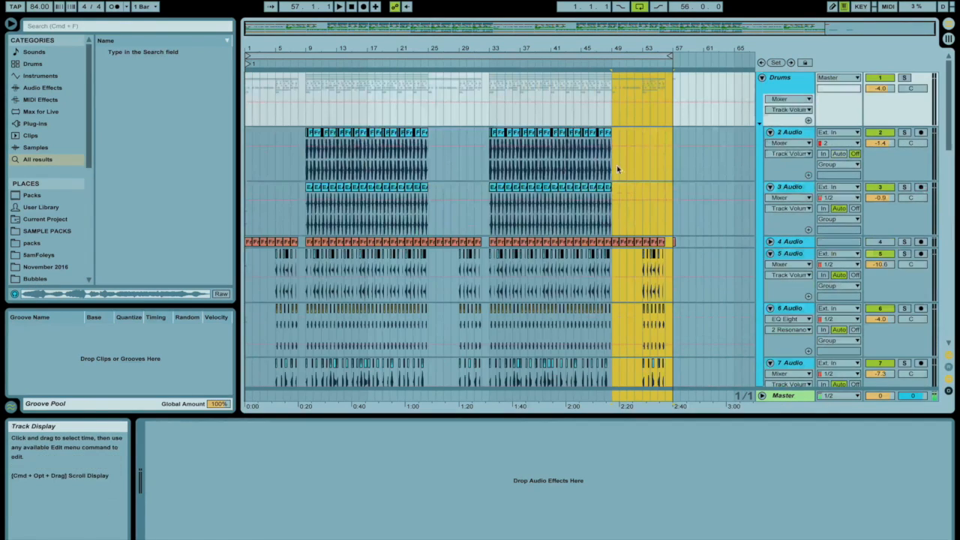
scroll(472, 180, "down", 5)
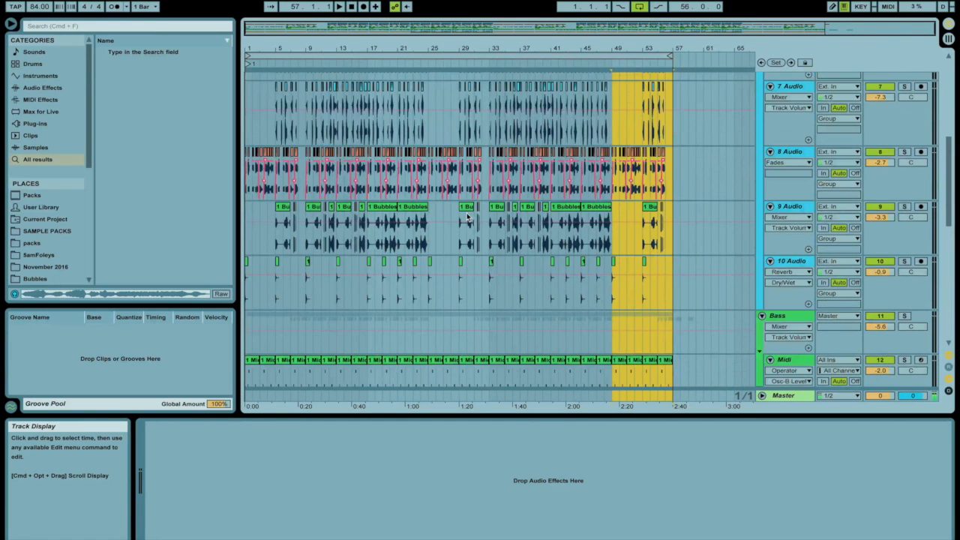
scroll(606, 222, "down", 4)
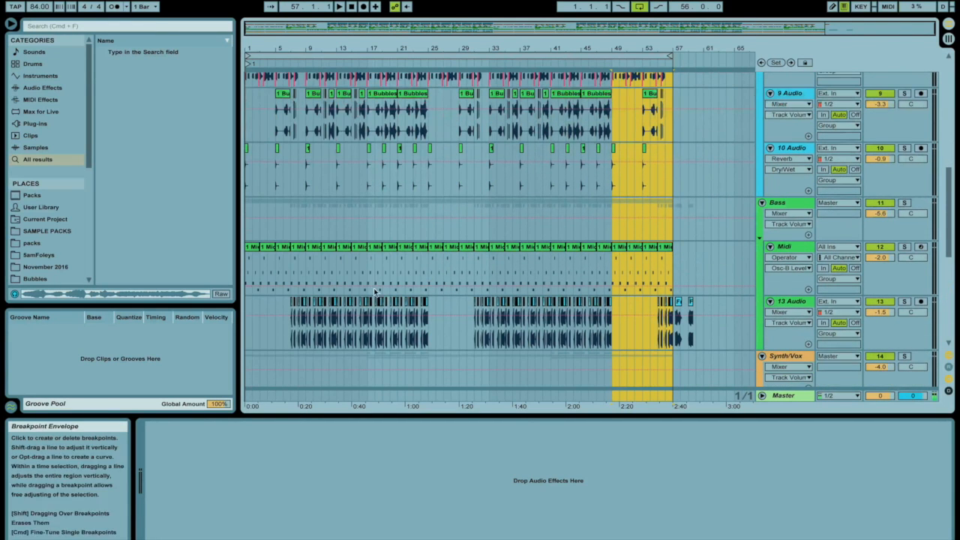
scroll(425, 157, "up", 6)
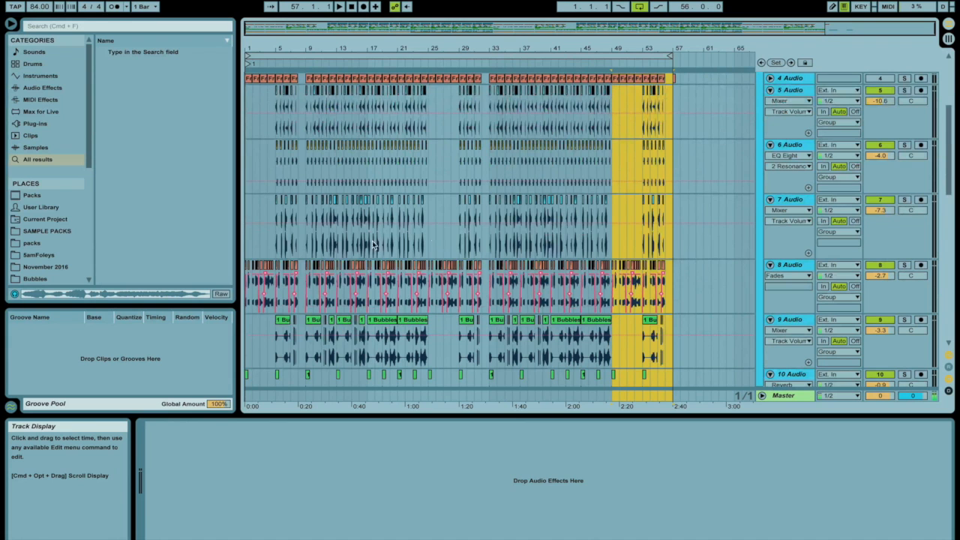
scroll(445, 172, "up", 3)
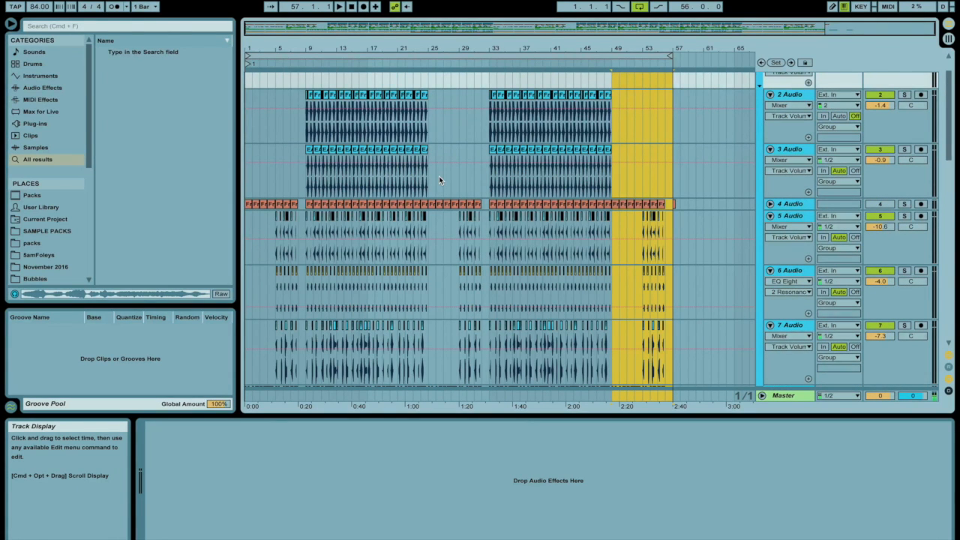
left_click(310, 79)
mouse_move(310, 79)
left_mouse_down()
mouse_move(381, 75)
mouse_move(302, 84)
left_mouse_up()
scroll(381, 82, "up", 1)
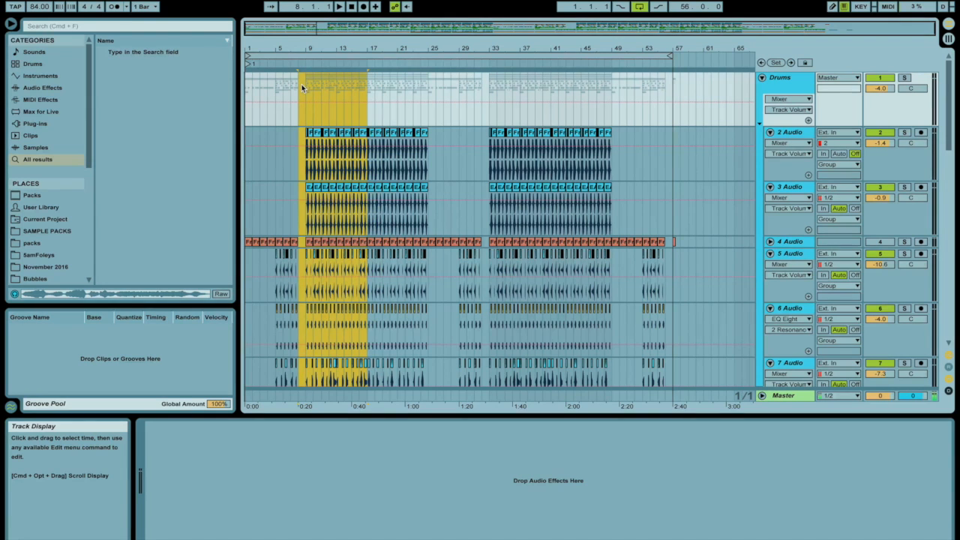
left_click(301, 84)
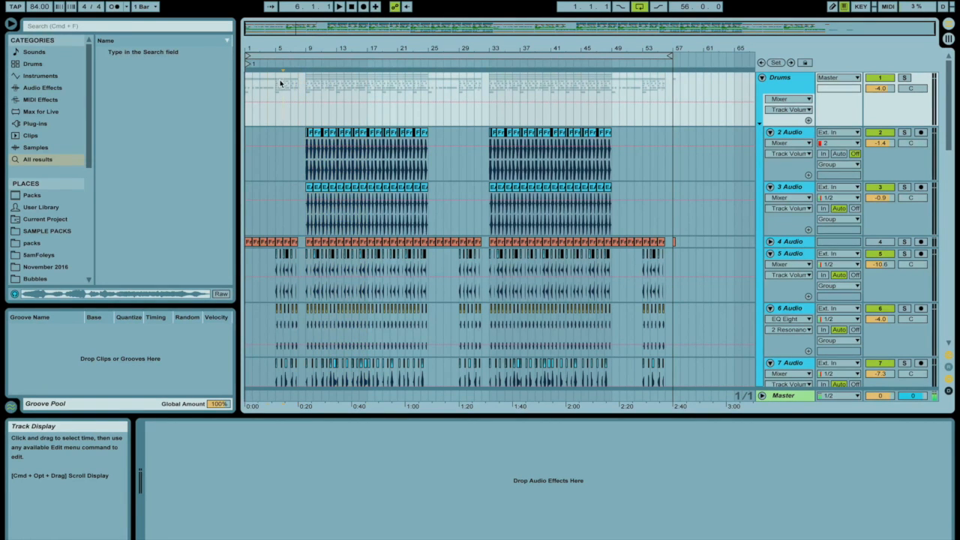
left_click(247, 82)
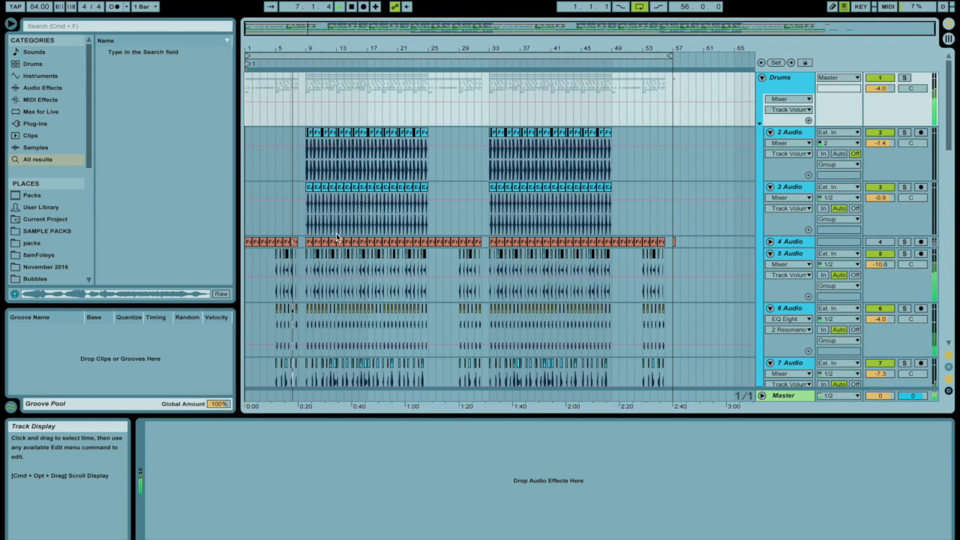
Delete a short range of clips on 5 Audio near bar 6.
left_click_drag(274, 264, 292, 324)
key("Delete")
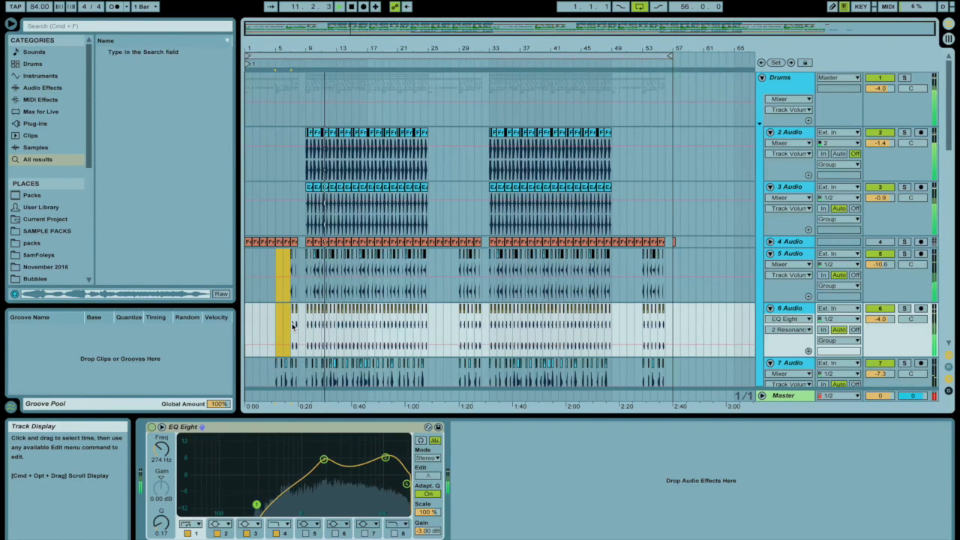
scroll(292, 326, "down", 5)
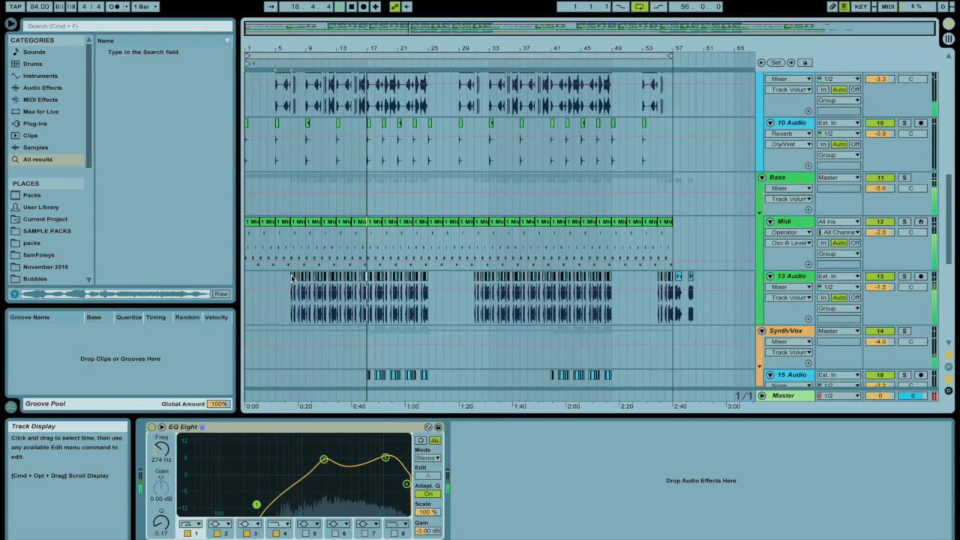
scroll(327, 174, "up", 4)
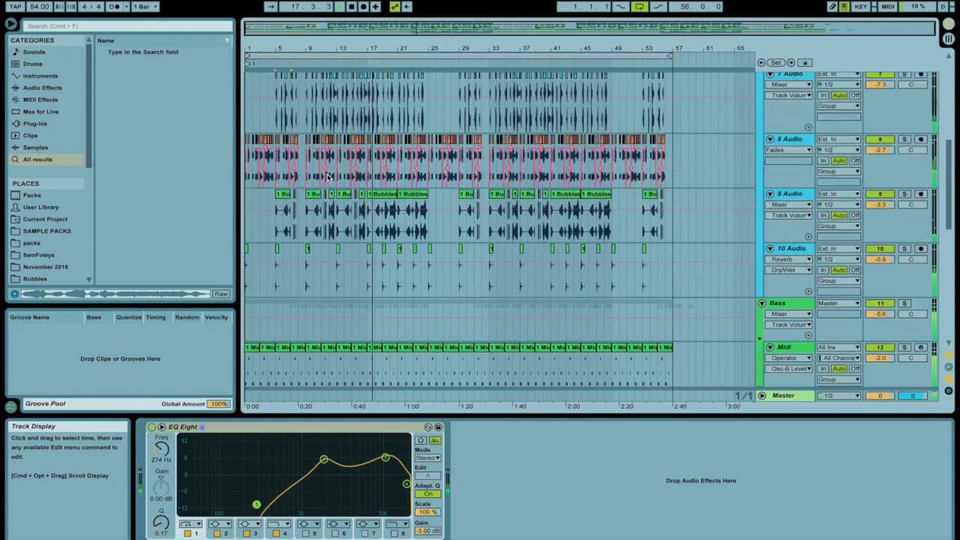
left_click_drag(370, 54, 370, 70)
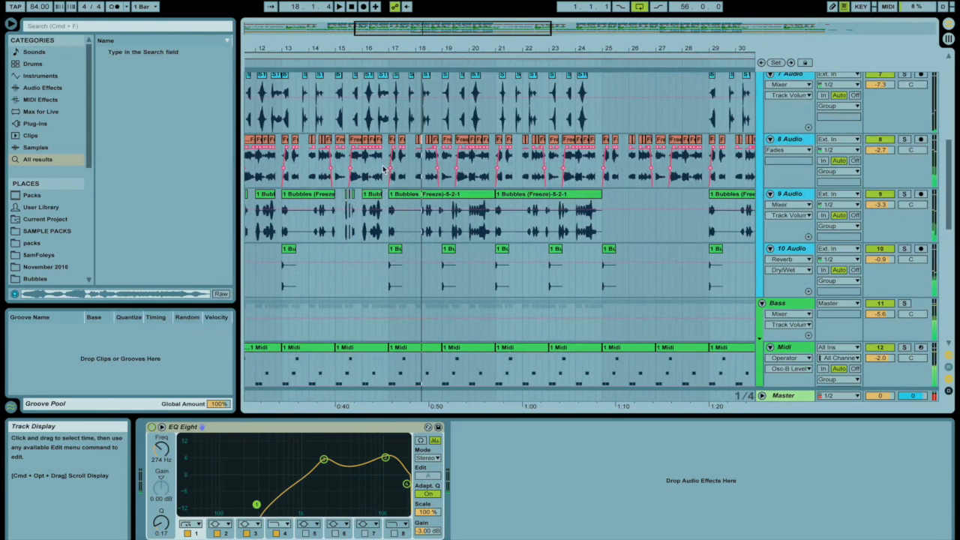
scroll(383, 169, "up", 8)
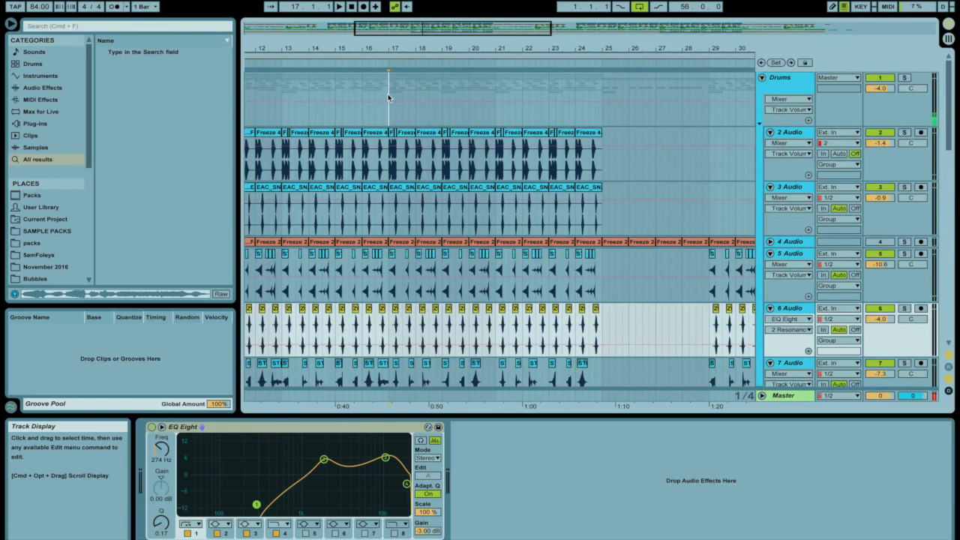
left_click(388, 94)
scroll(389, 150, "down", 10)
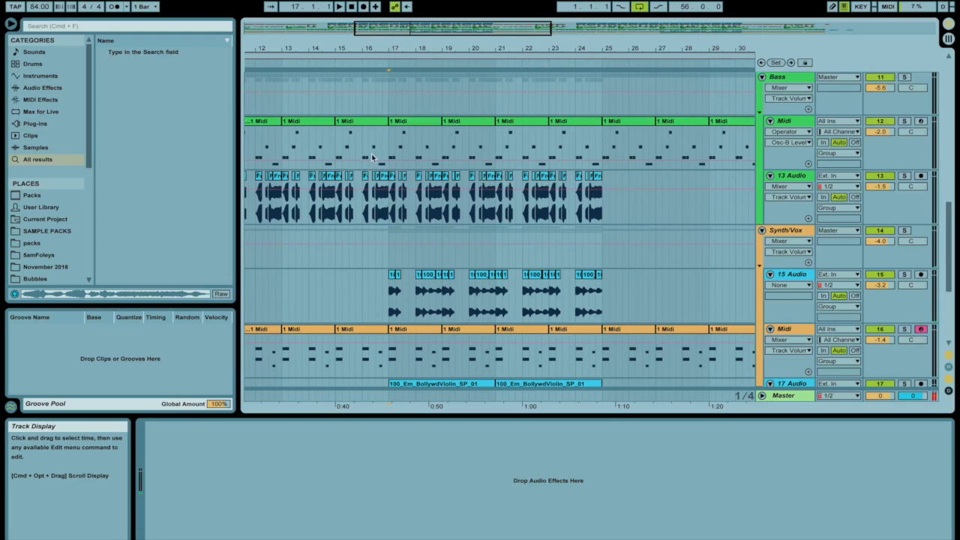
Delete the short stretch of audio on 13 Audio near bar 16.
left_click(375, 107)
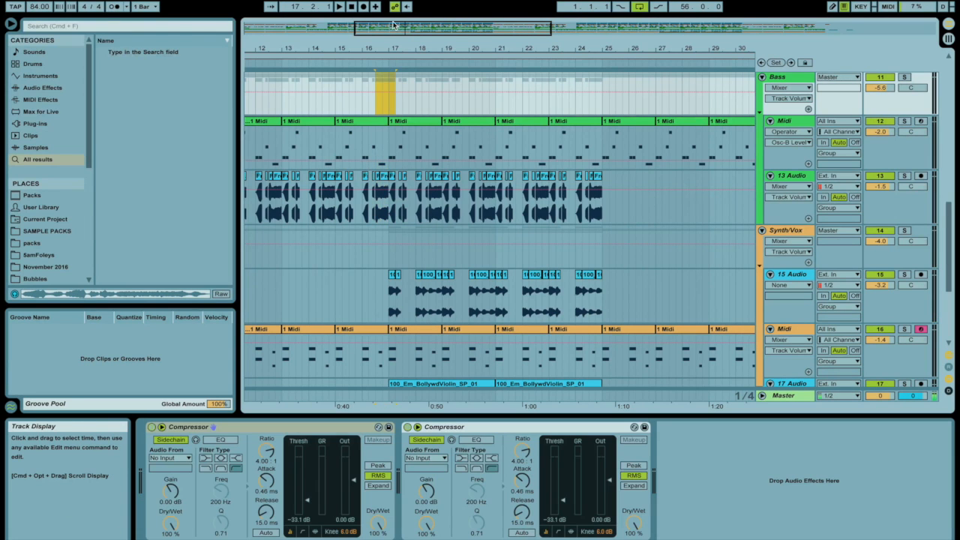
left_click(387, 137)
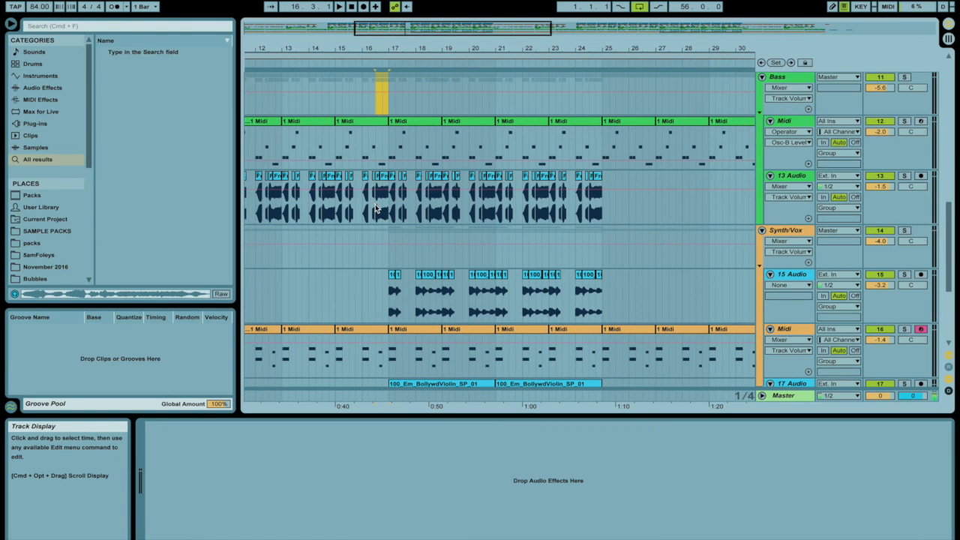
left_click_drag(388, 223, 388, 224)
key("Delete")
scroll(389, 248, "down", 2)
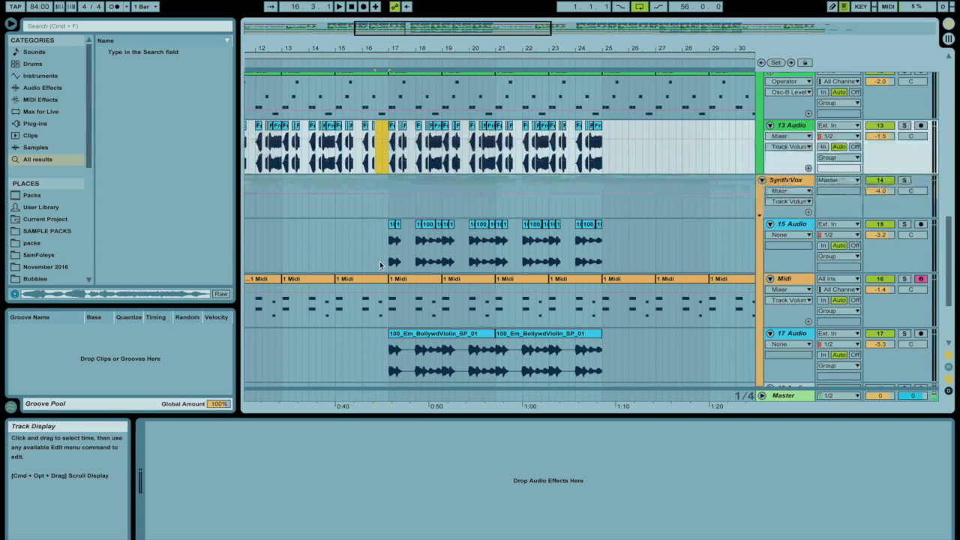
Select the Bubbles audio on 9 Audio at bar 16 and consolidate it with Cmd+J.
left_click_drag(374, 261, 388, 367)
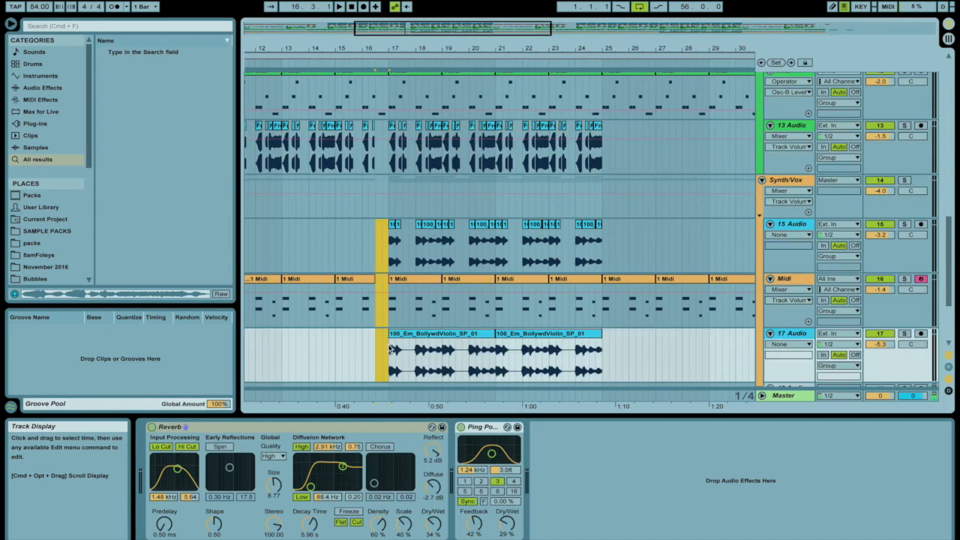
scroll(387, 346, "down", 3)
scroll(388, 346, "up", 10)
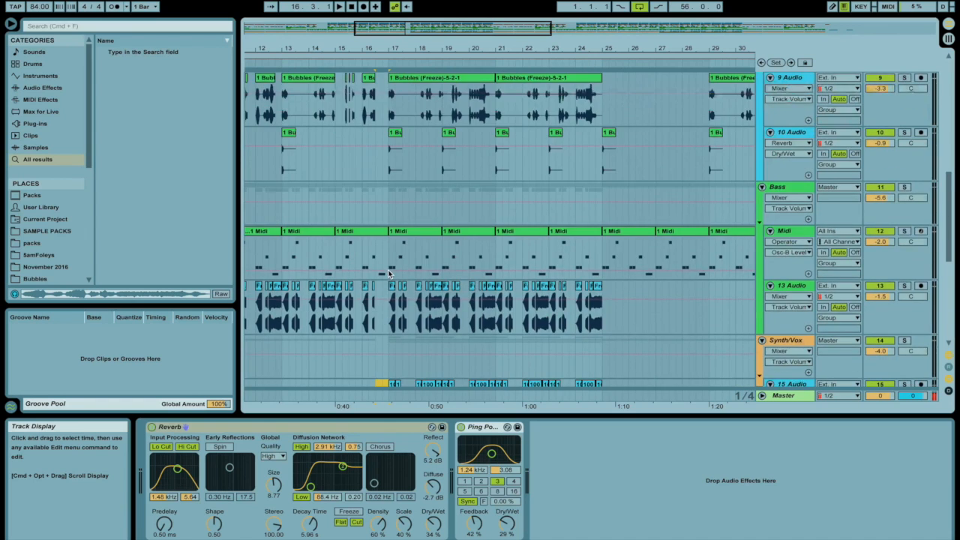
scroll(388, 275, "up", 1)
left_click_drag(368, 238, 381, 250)
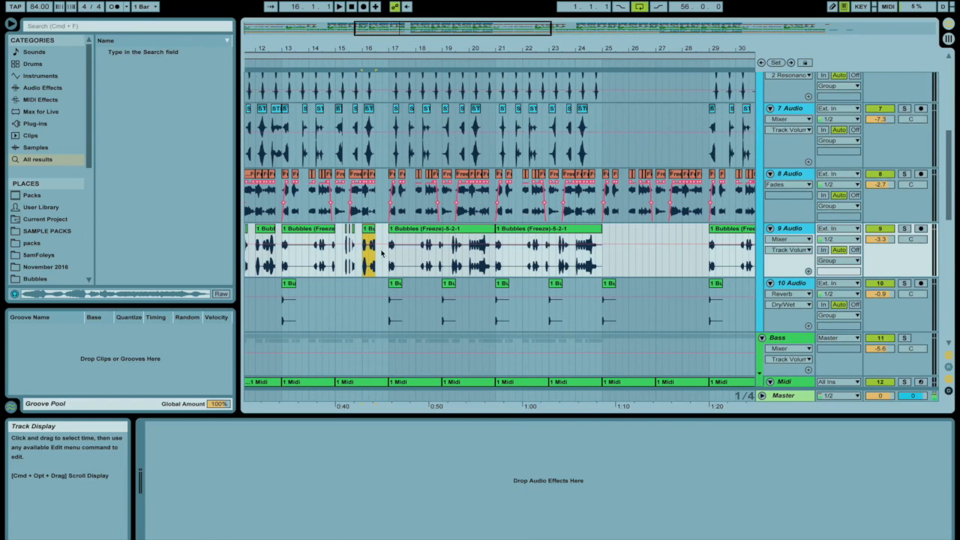
key("super+j")
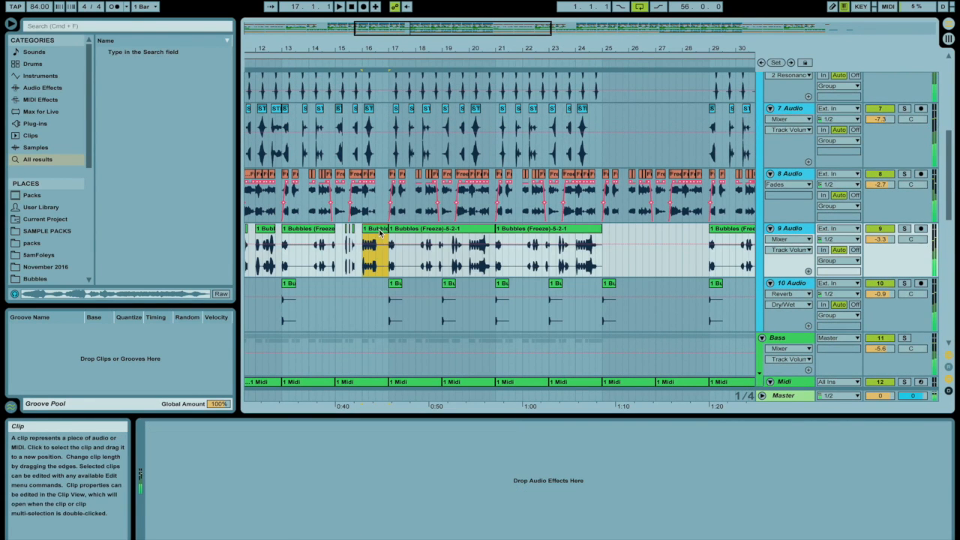
Stretch the bar-16 Bubbles clip with a warp marker, set Texture warp mode, and preview it.
double_click(380, 229)
left_click_drag(633, 420, 955, 421)
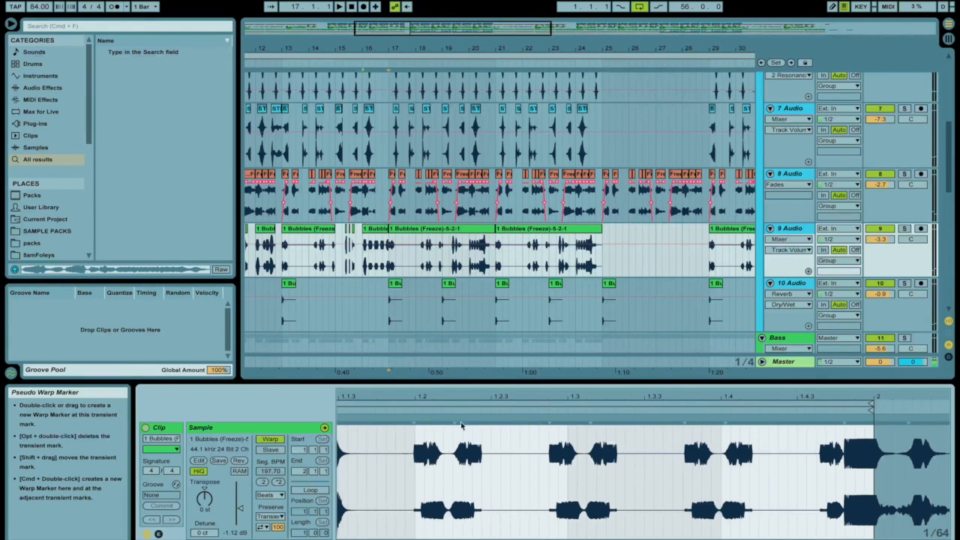
left_click(276, 495)
left_click(281, 515)
key("space")
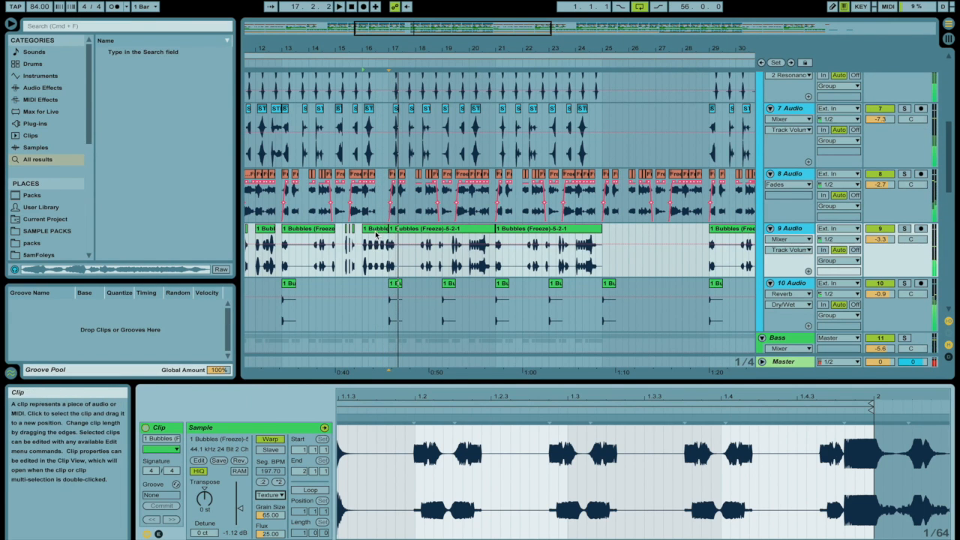
key("space")
Transpose the clip up 11 st and draw a rising Transposition envelope ramp across it.
left_click_drag(199, 514, 240, 520)
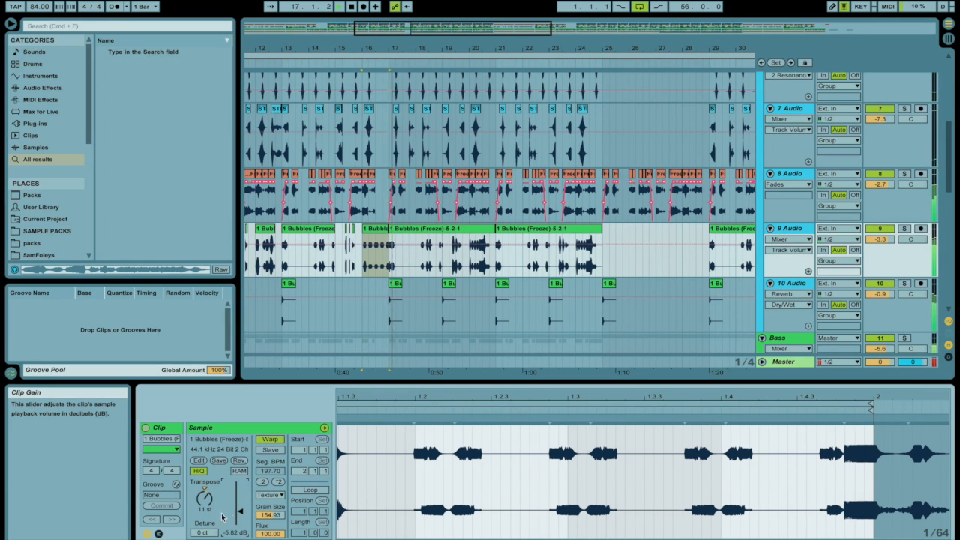
left_click(158, 533)
left_click(355, 450)
left_click(369, 469)
left_click_drag(892, 481, 444, 537)
key("space")
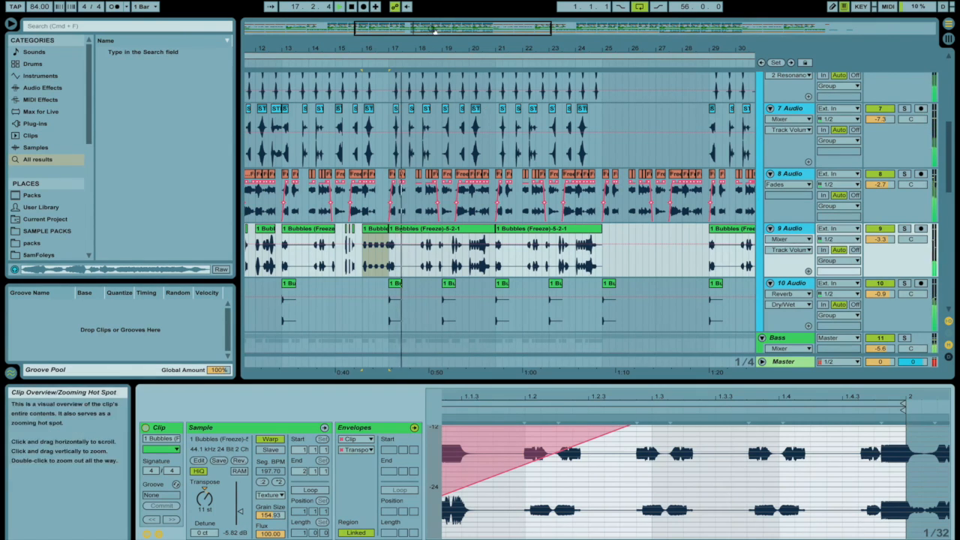
left_click_drag(432, 47, 493, 7)
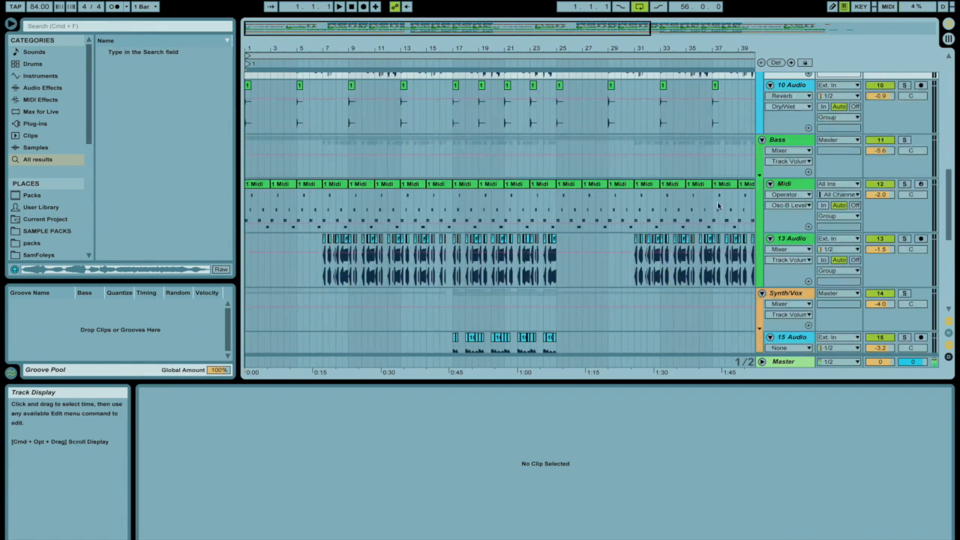
Move the 17 Audio violin track above the orange Midi track.
left_click(248, 174)
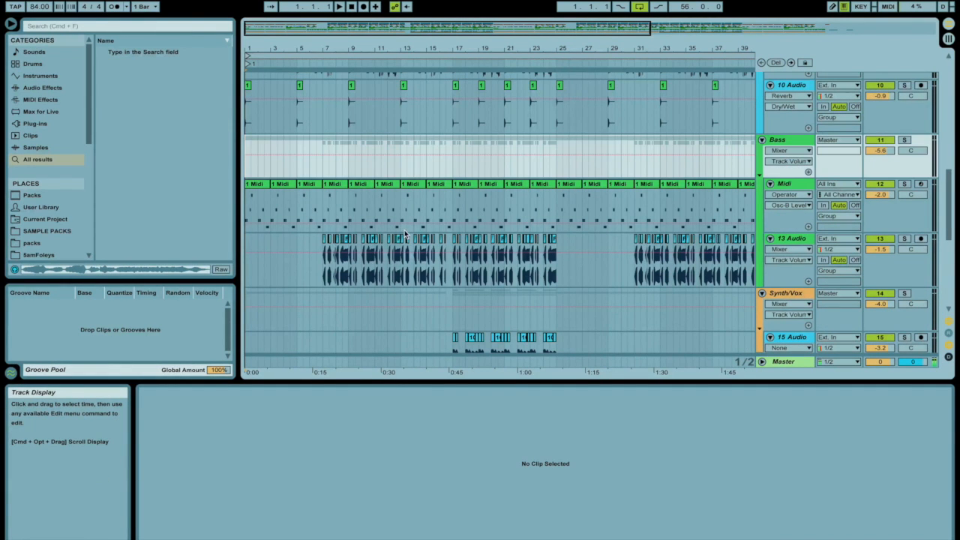
scroll(548, 258, "down", 5)
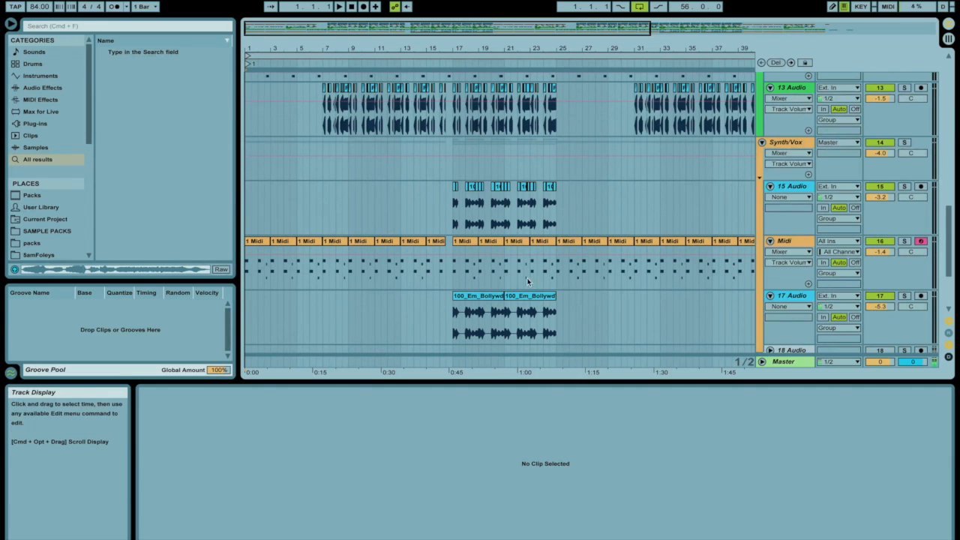
left_click_drag(791, 296, 792, 242)
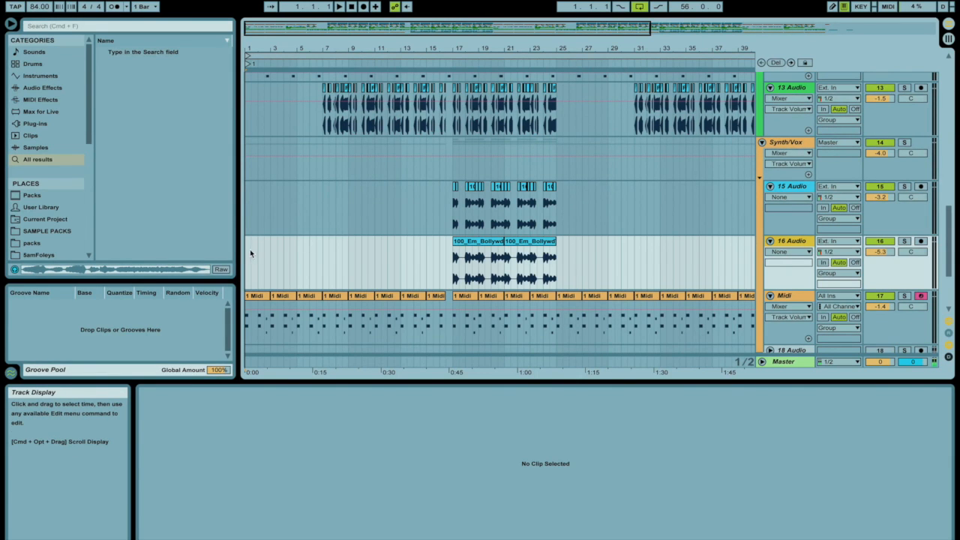
Play the arrangement from the start and listen through.
key("space")
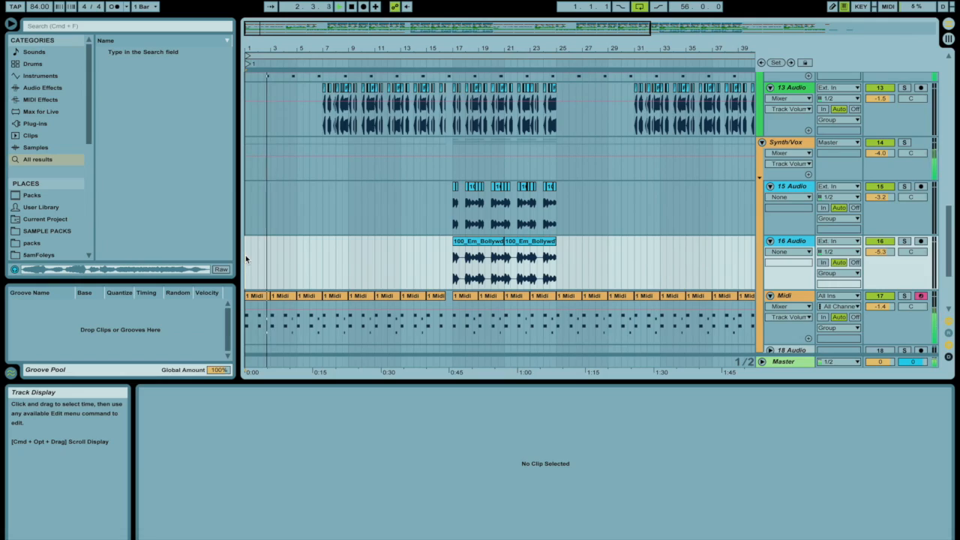
scroll(245, 255, "up", 10)
scroll(270, 265, "down", 5)
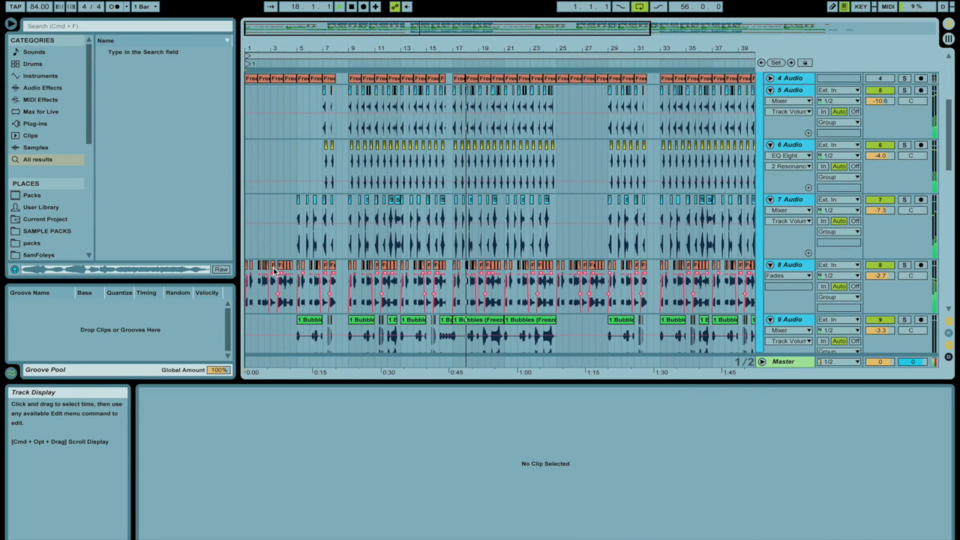
scroll(427, 224, "down", 10)
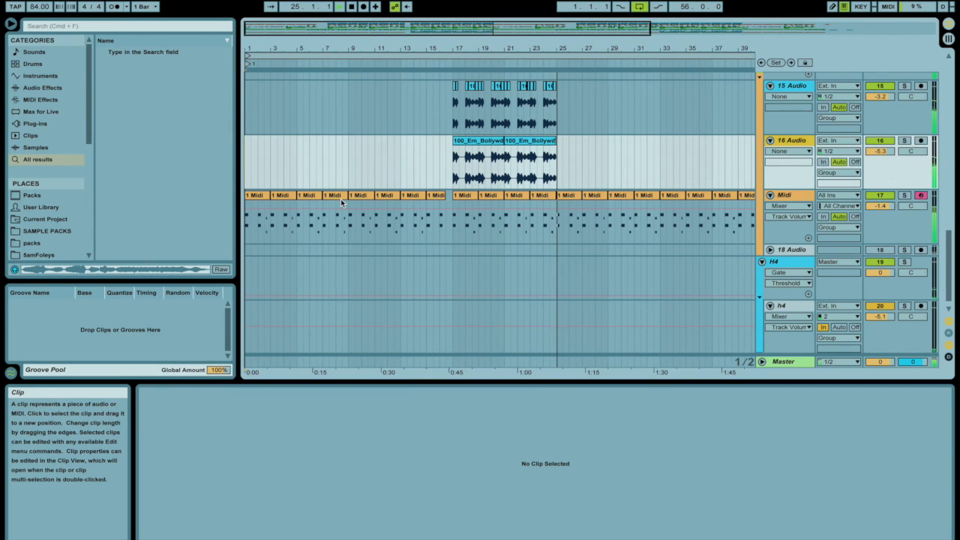
scroll(517, 223, "up", 10)
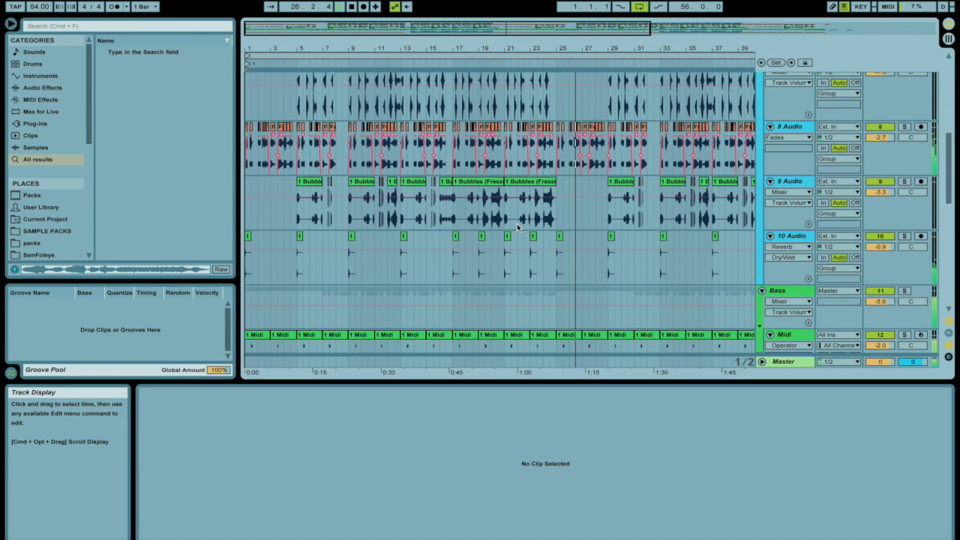
scroll(517, 223, "up", 6)
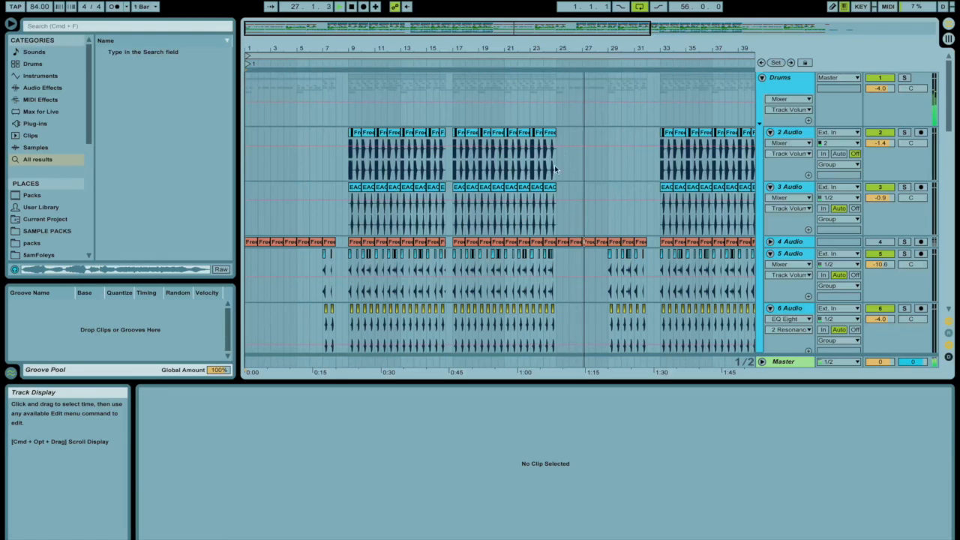
Duplicate bars 25–29 across all tracks with Cmd+Shift+D, then delete the copies to leave a gap.
mouse_move(608, 90)
left_mouse_down()
mouse_move(582, 180)
mouse_move(556, 437)
left_mouse_up()
key("super+shift+d")
key("BackSpace")
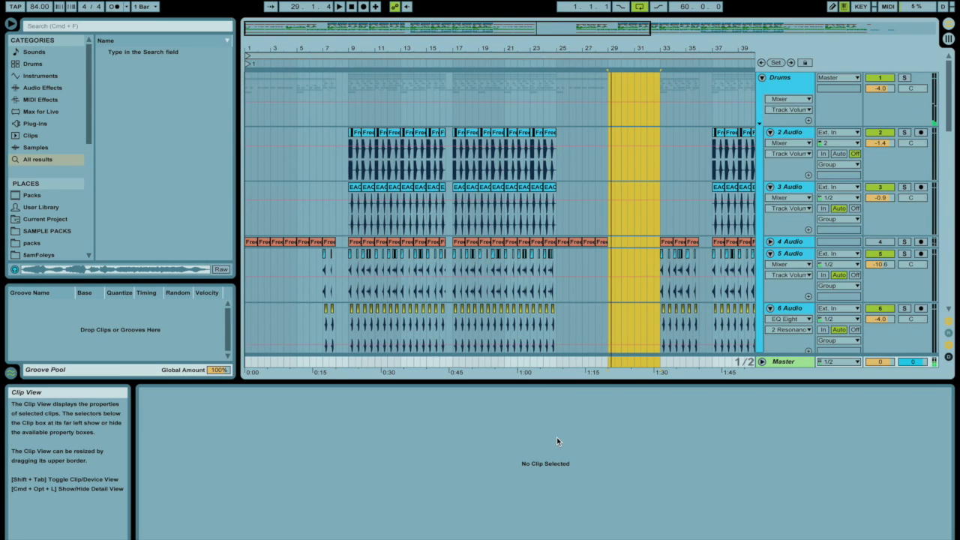
scroll(600, 221, "down", 10)
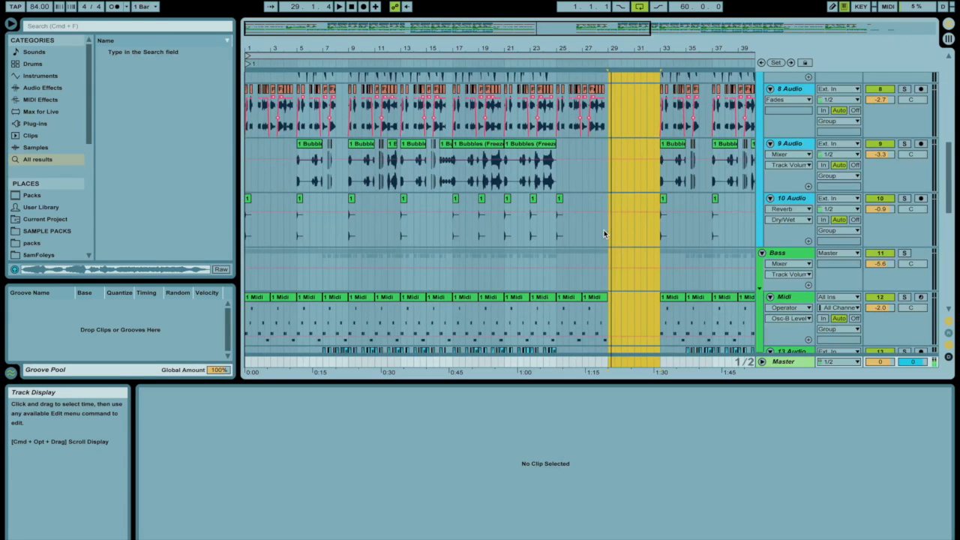
scroll(599, 239, "up", 10)
scroll(598, 238, "down", 20)
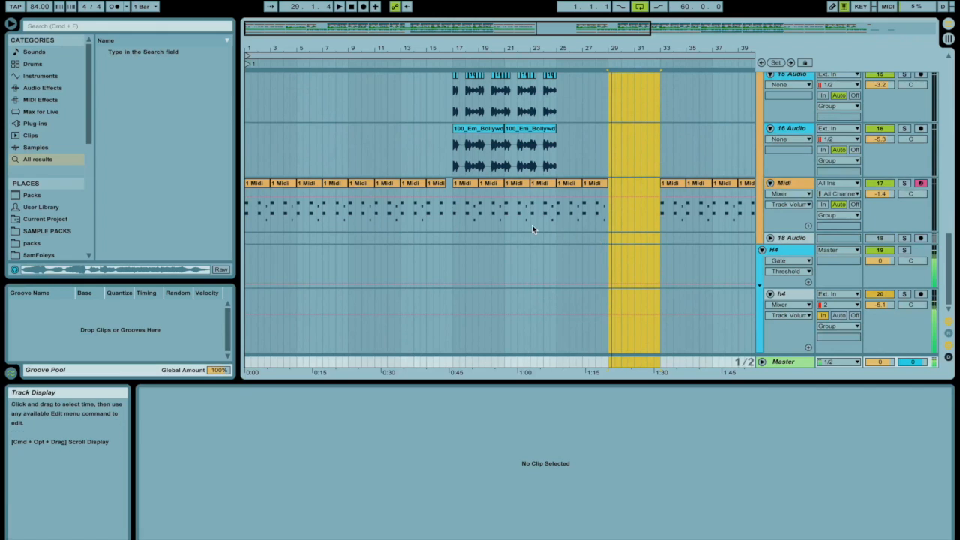
scroll(532, 227, "up", 14)
scroll(43, 219, "down", 5)
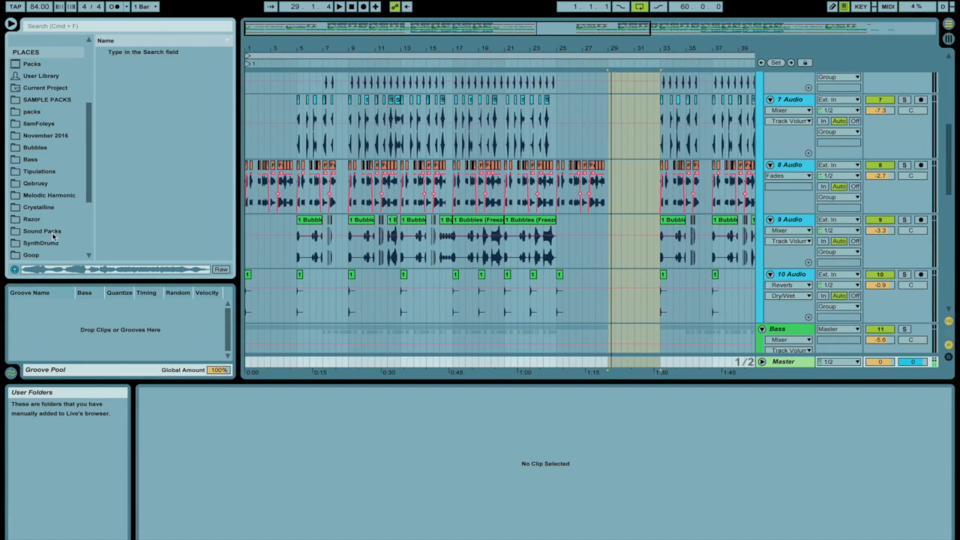
scroll(75, 240, "up", 5)
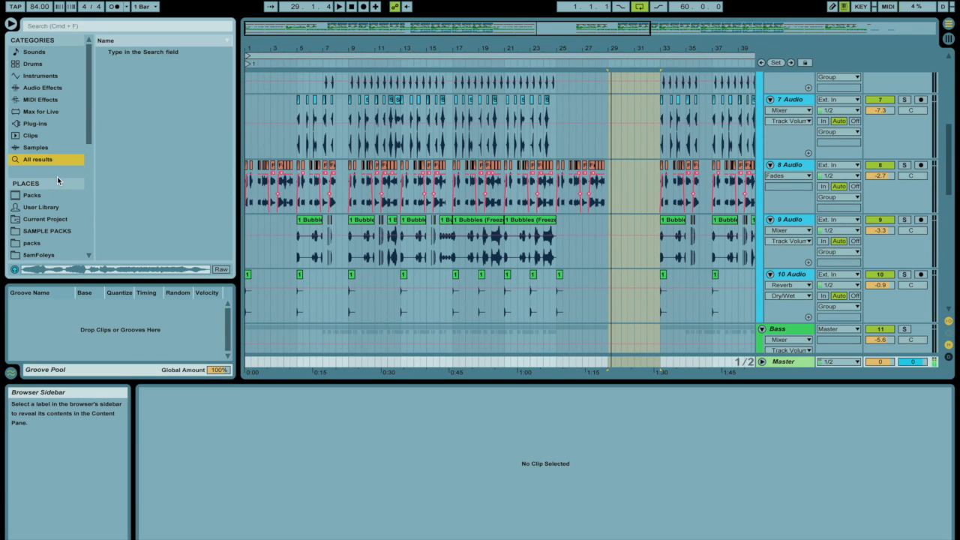
scroll(43, 216, "down", 2)
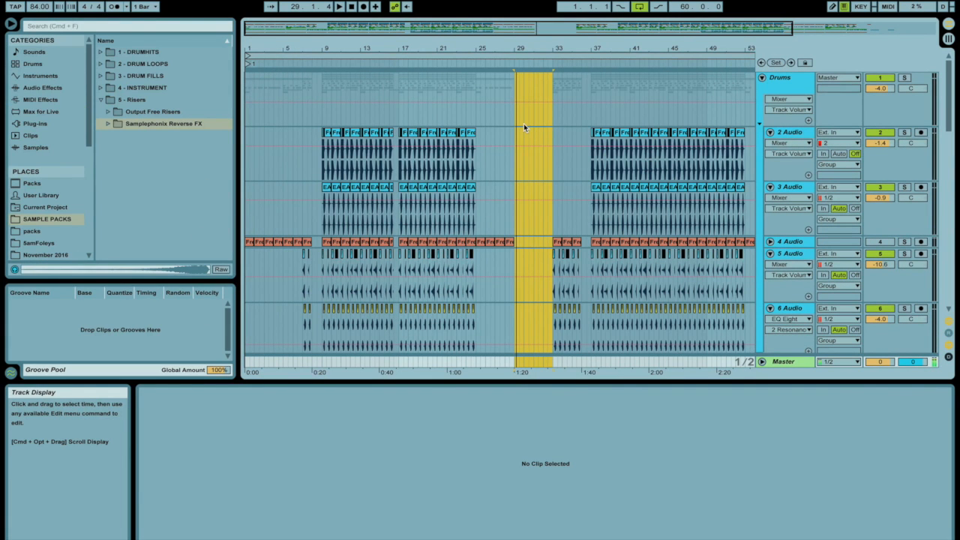
Select the empty bars 29–33 gap and zoom in on the first 34 bars.
left_click(510, 83)
left_click_drag(513, 87, 551, 395)
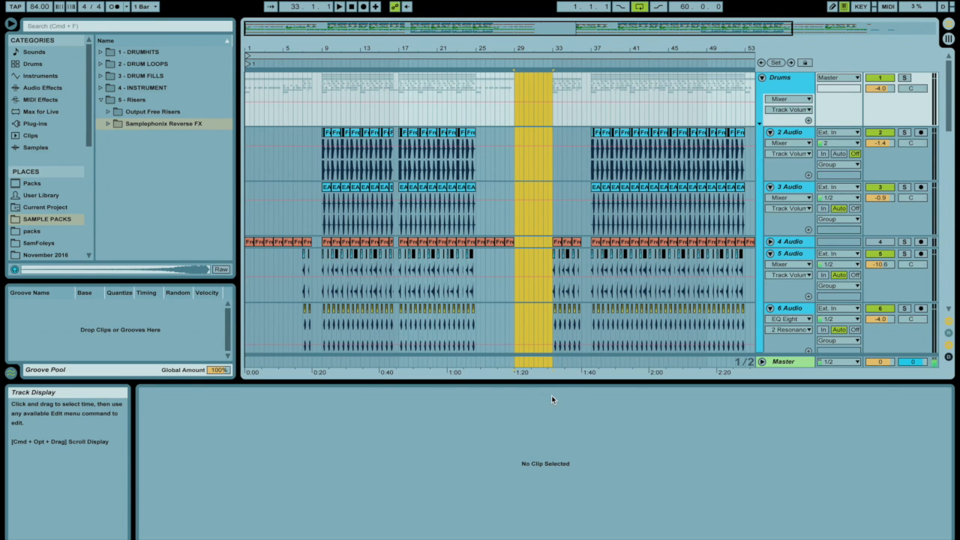
scroll(487, 162, "down", 10)
left_click_drag(257, 46, 256, 87)
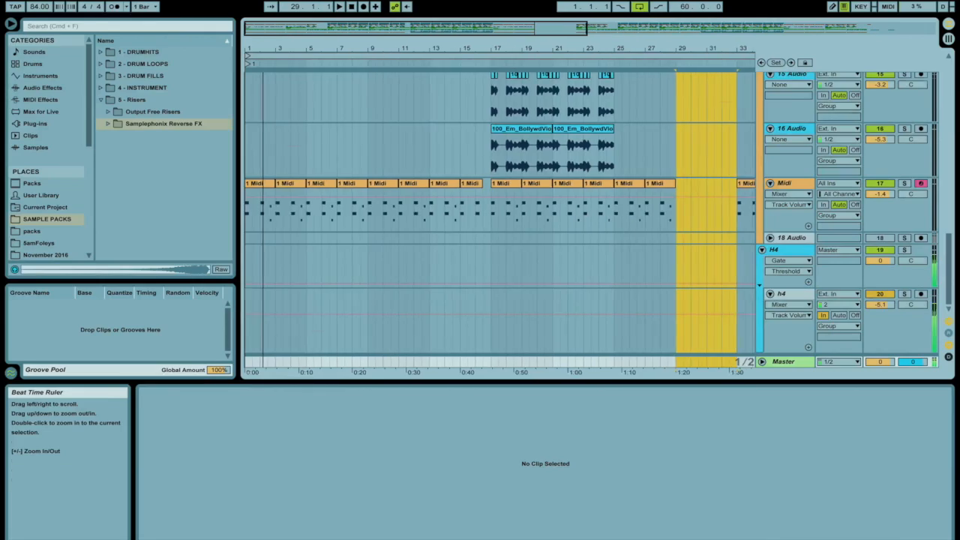